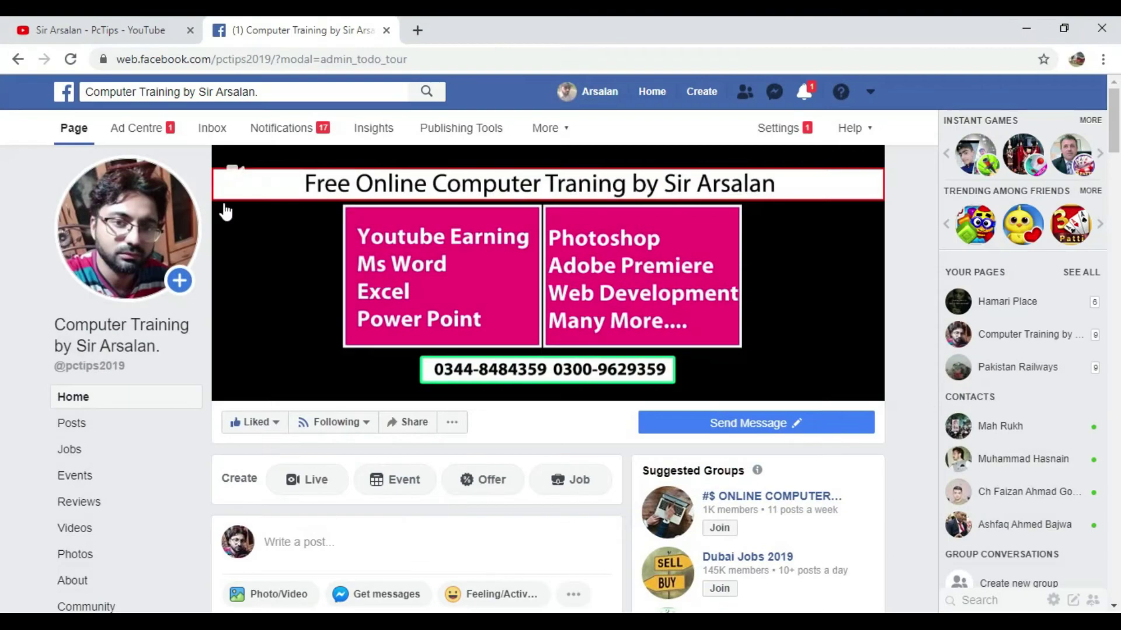
Look over the YouTube channel and Facebook pages, then minimize the browser
{"action": "left_click", "coordinate": [161, 30]}
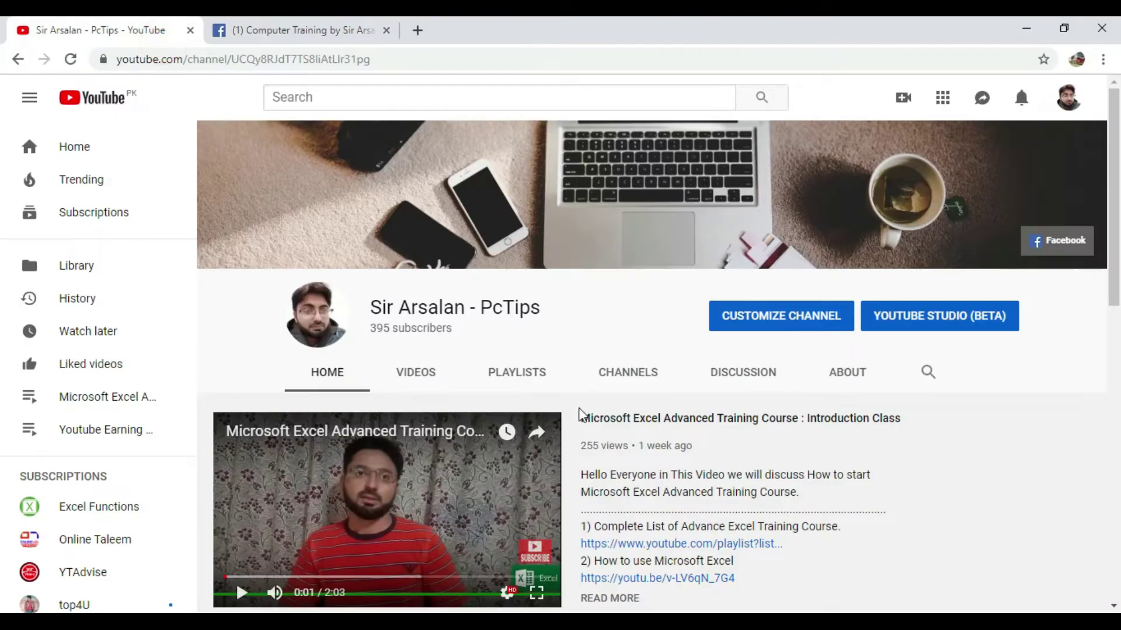
{"action": "left_click", "coordinate": [314, 27]}
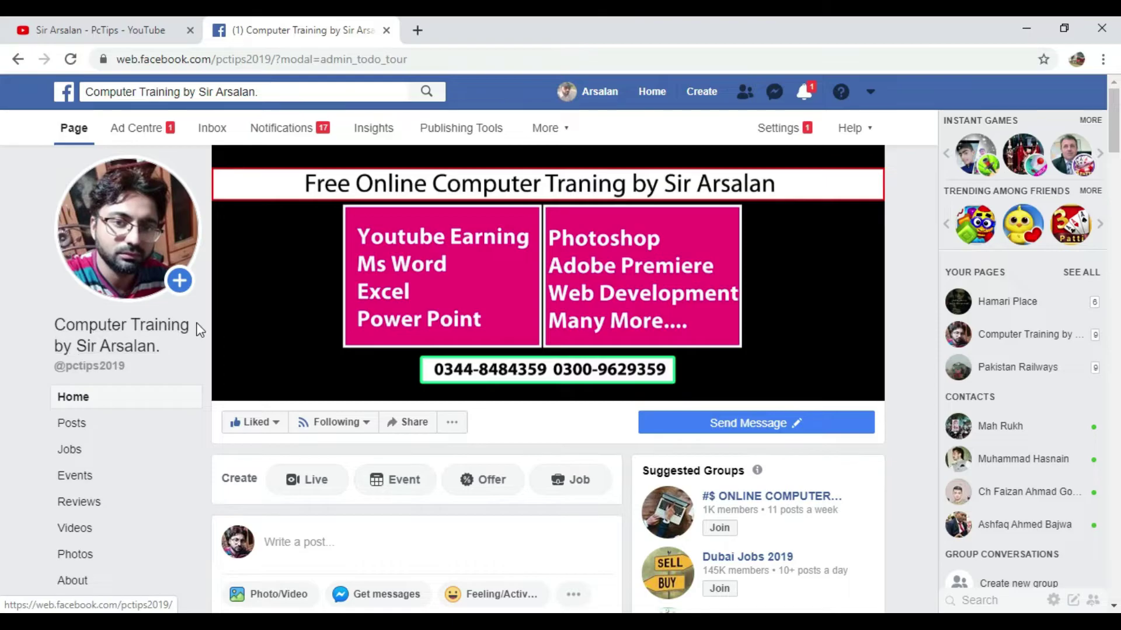
{"action": "left_click", "coordinate": [47, 26]}
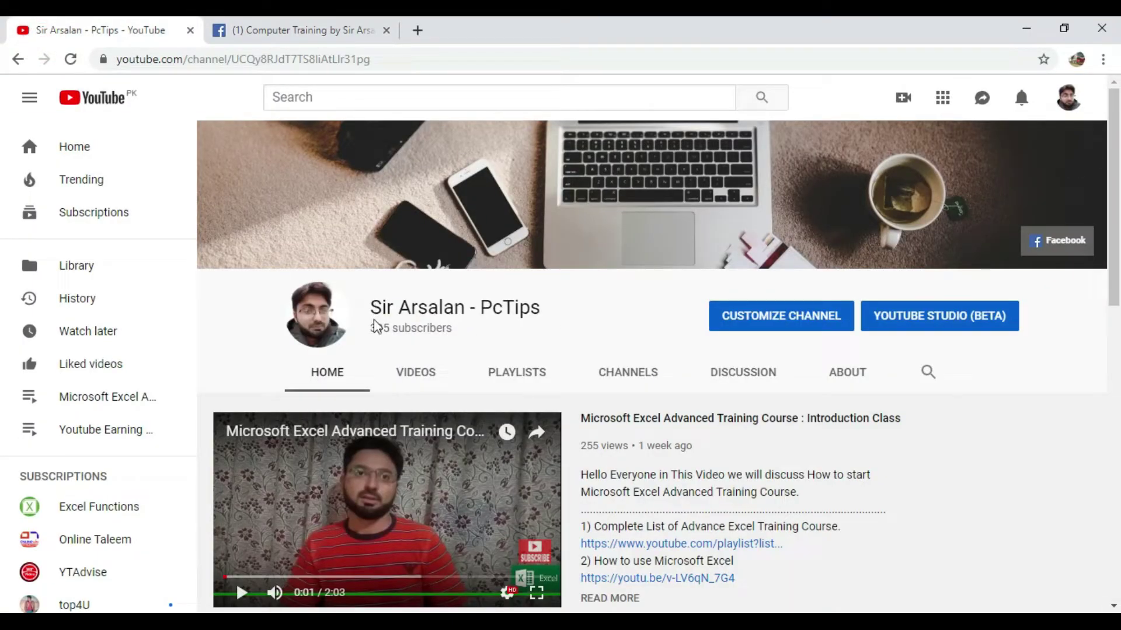
{"action": "left_click_drag", "start_coordinate": [371, 307], "coordinate": [549, 310]}
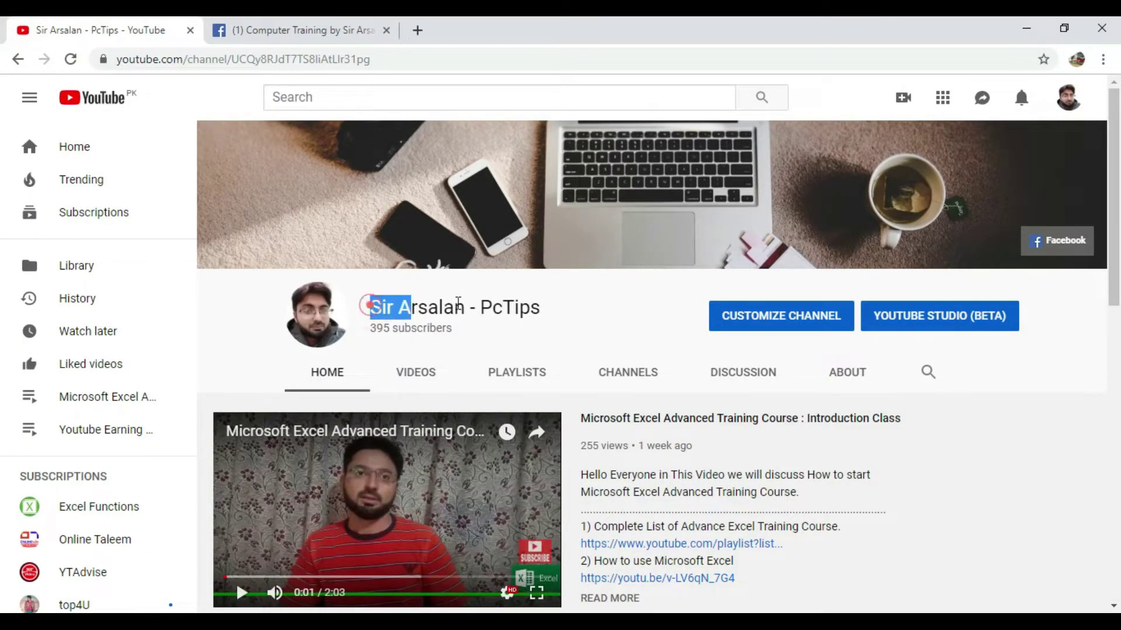
{"action": "left_click", "coordinate": [565, 320]}
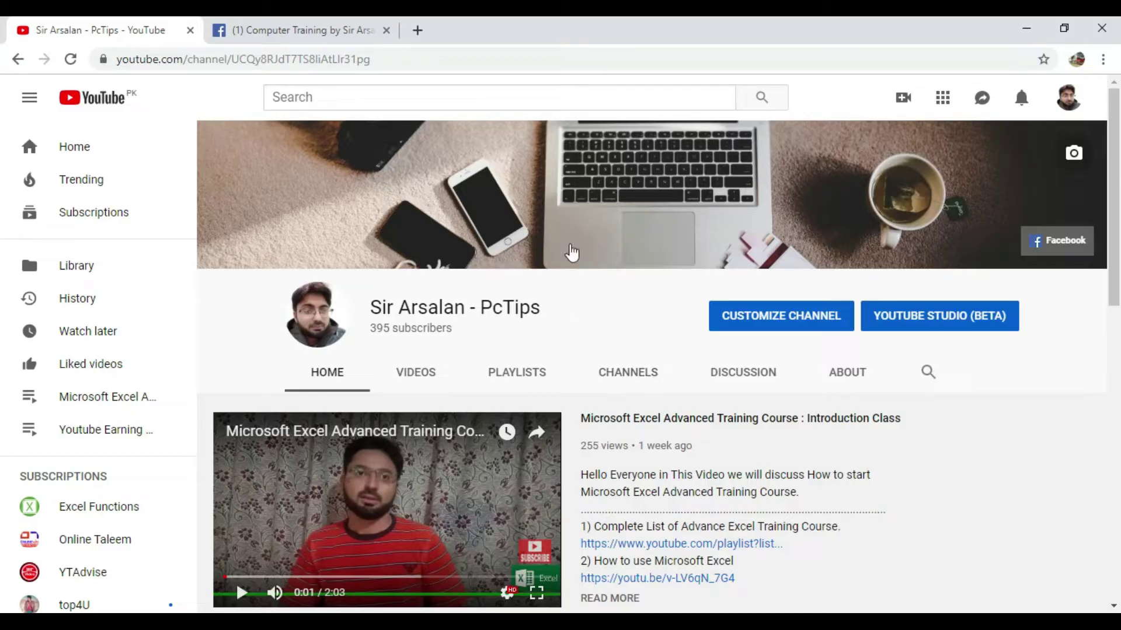
{"action": "left_click", "coordinate": [1021, 29]}
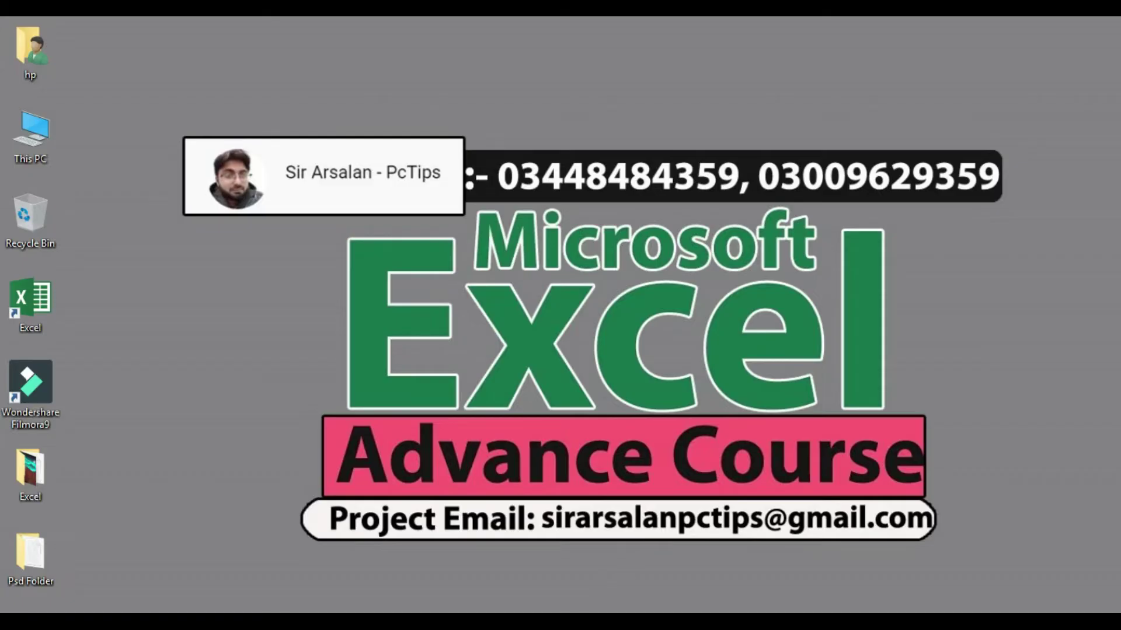
Bring up the blank Book1 workbook and set its zoom to 140%
{"action": "left_click", "coordinate": [584, 555]}
{"action": "left_click", "coordinate": [523, 387]}
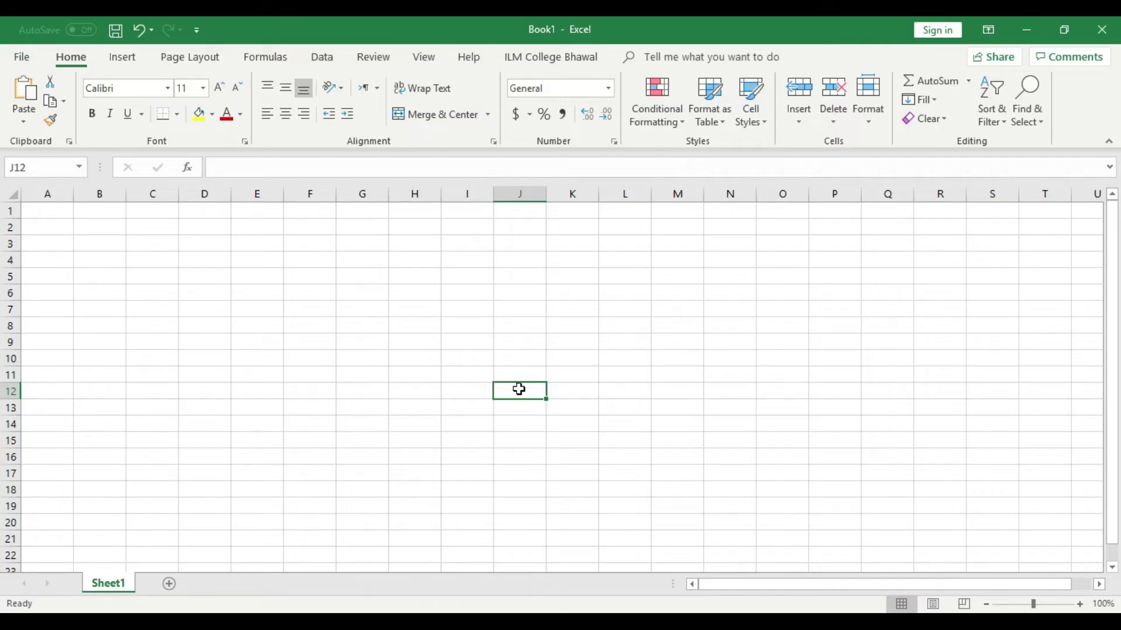
{"action": "left_click", "coordinate": [1080, 604]}
{"action": "left_click", "coordinate": [1080, 605]}
{"action": "left_click", "coordinate": [1080, 604]}
{"action": "left_click", "coordinate": [1080, 604]}
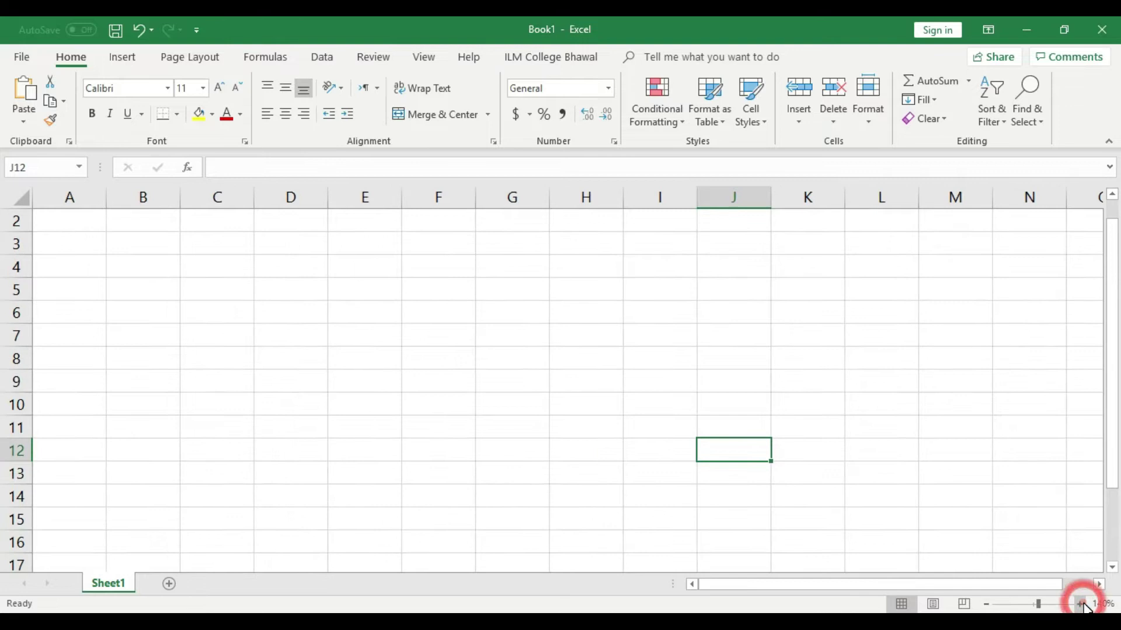
{"action": "left_click", "coordinate": [1080, 604]}
{"action": "left_click", "coordinate": [985, 605]}
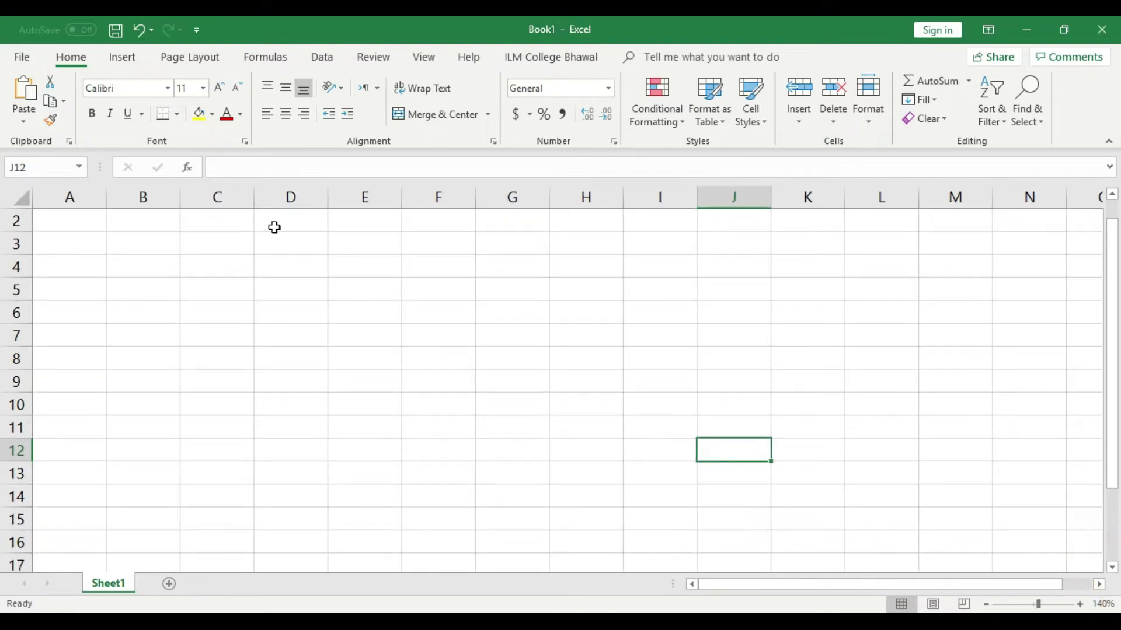
Enter the headings S.no, Name and Jan in D4:F4
{"action": "left_click", "coordinate": [312, 272]}
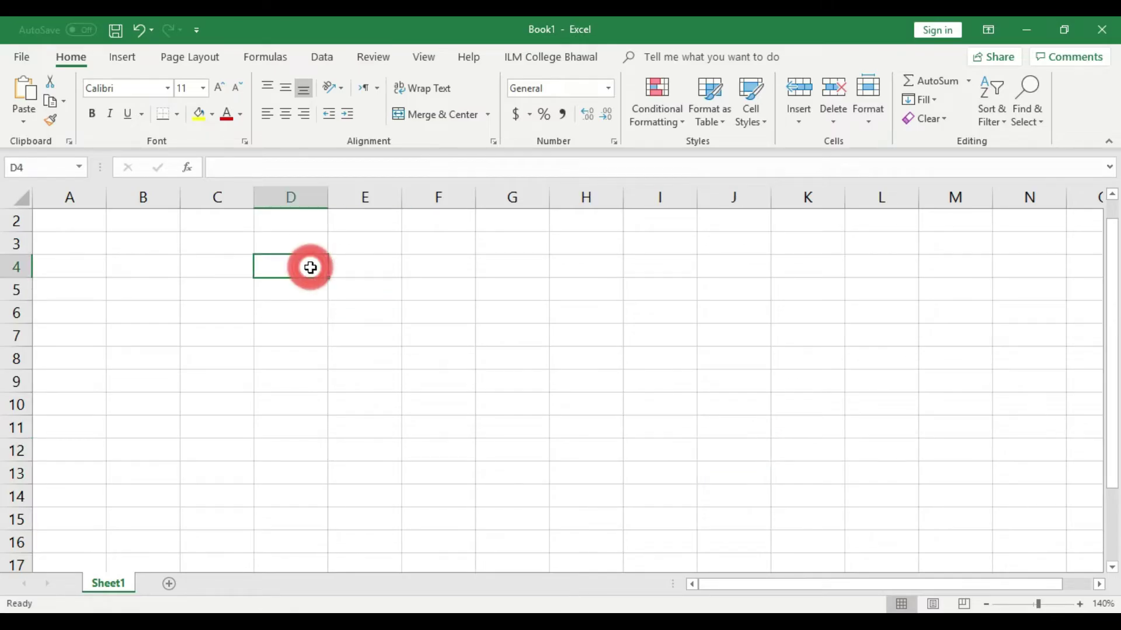
{"action": "type", "text": "S.no"}
{"action": "key", "text": "Tab"}
{"action": "type", "text": "Name"}
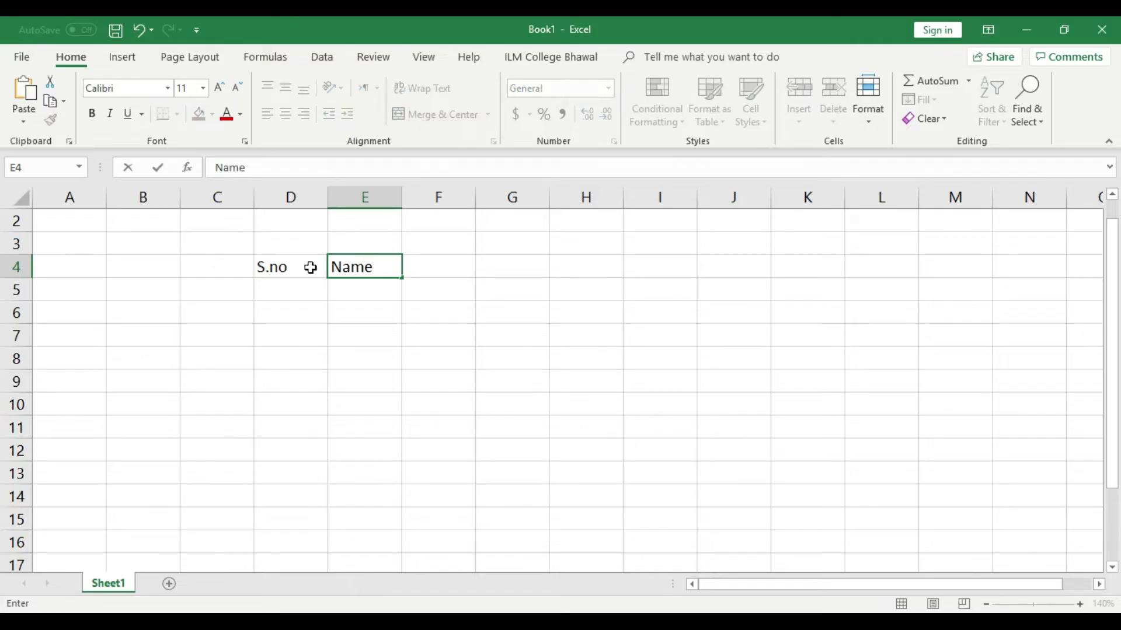
{"action": "key", "text": "Tab"}
{"action": "type", "text": "Jan"}
{"action": "key", "text": "Tab"}
Add the month headings Feb, March and April in G4:I4, then select J4
{"action": "type", "text": "F"}
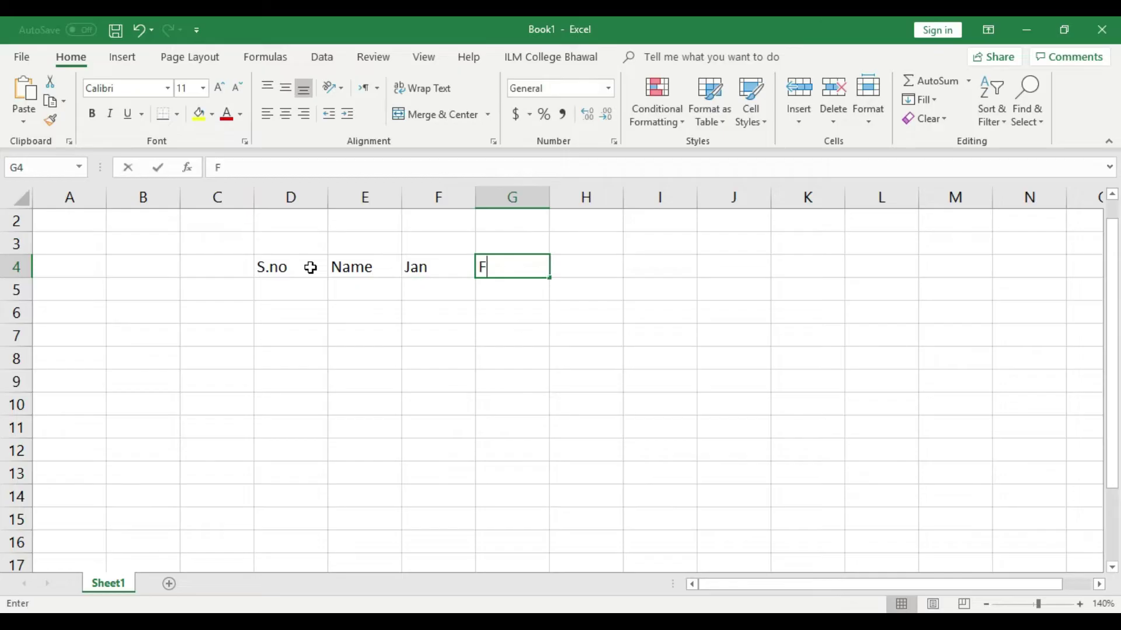
{"action": "type", "text": "eb"}
{"action": "key", "text": "Tab"}
{"action": "type", "text": "March"}
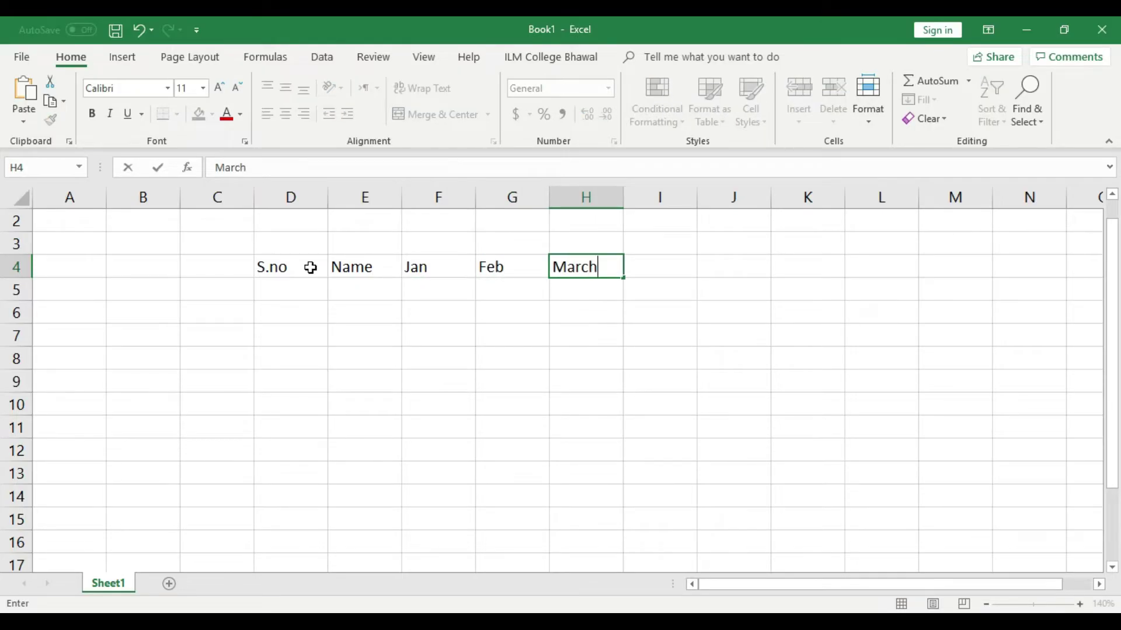
{"action": "key", "text": "Tab"}
{"action": "type", "text": "April"}
{"action": "left_click", "coordinate": [458, 321]}
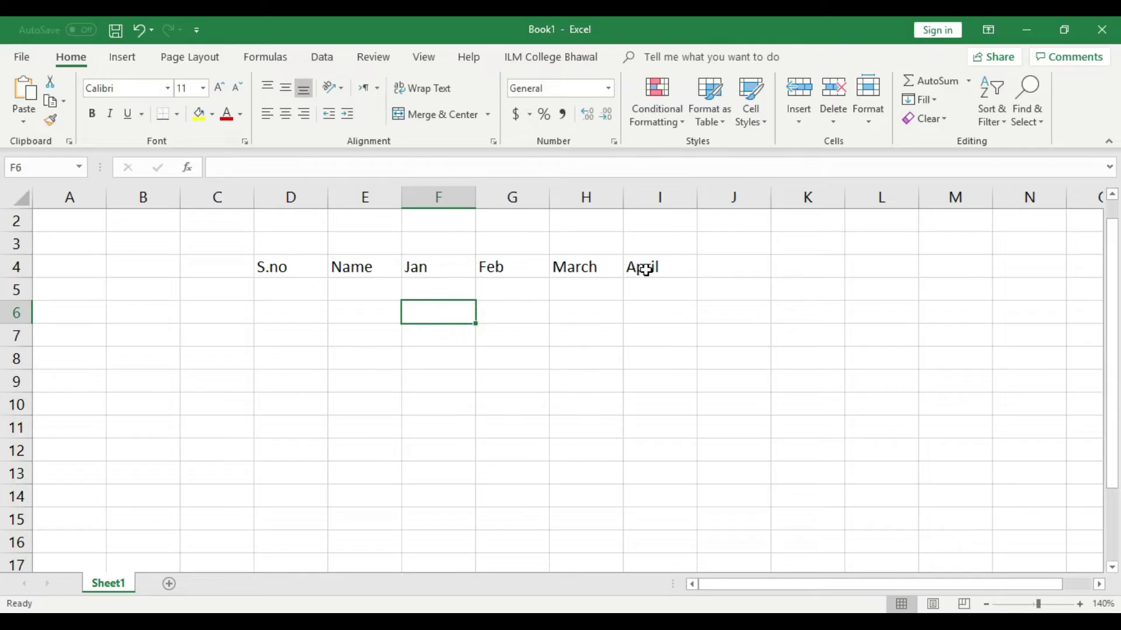
{"action": "left_click", "coordinate": [727, 274]}
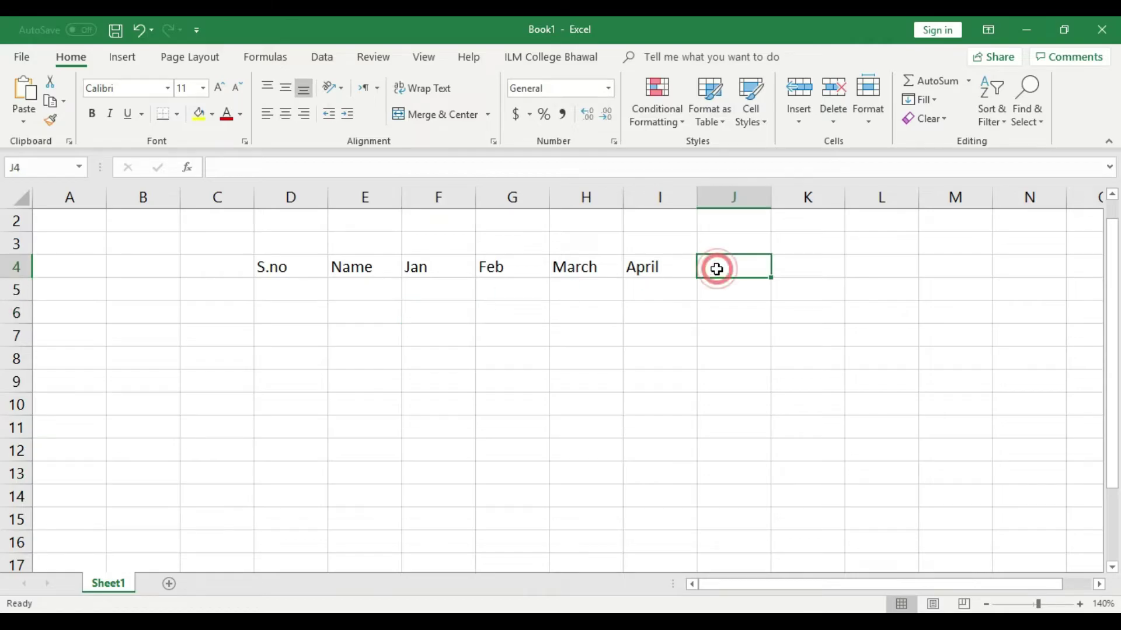
Enter May in J4 and centre the Jan–May headings
{"action": "type", "text": "May"}
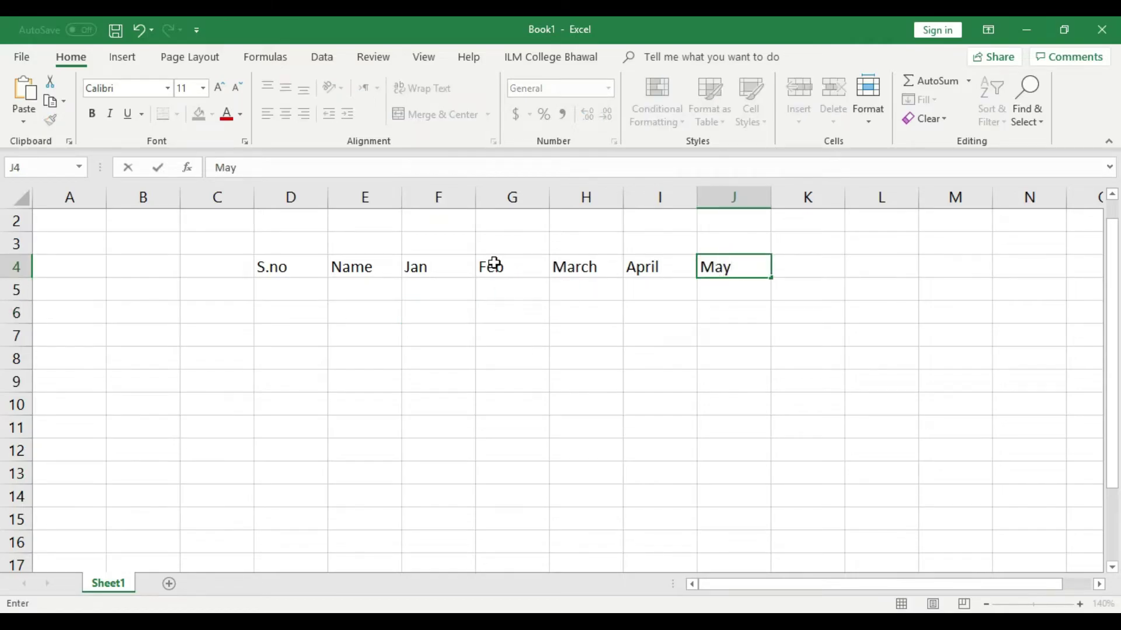
{"action": "left_click", "coordinate": [502, 267]}
{"action": "left_click", "coordinate": [578, 267]}
{"action": "left_click", "coordinate": [677, 268]}
{"action": "left_click", "coordinate": [728, 267]}
{"action": "left_click_drag", "start_coordinate": [430, 267], "coordinate": [727, 266]}
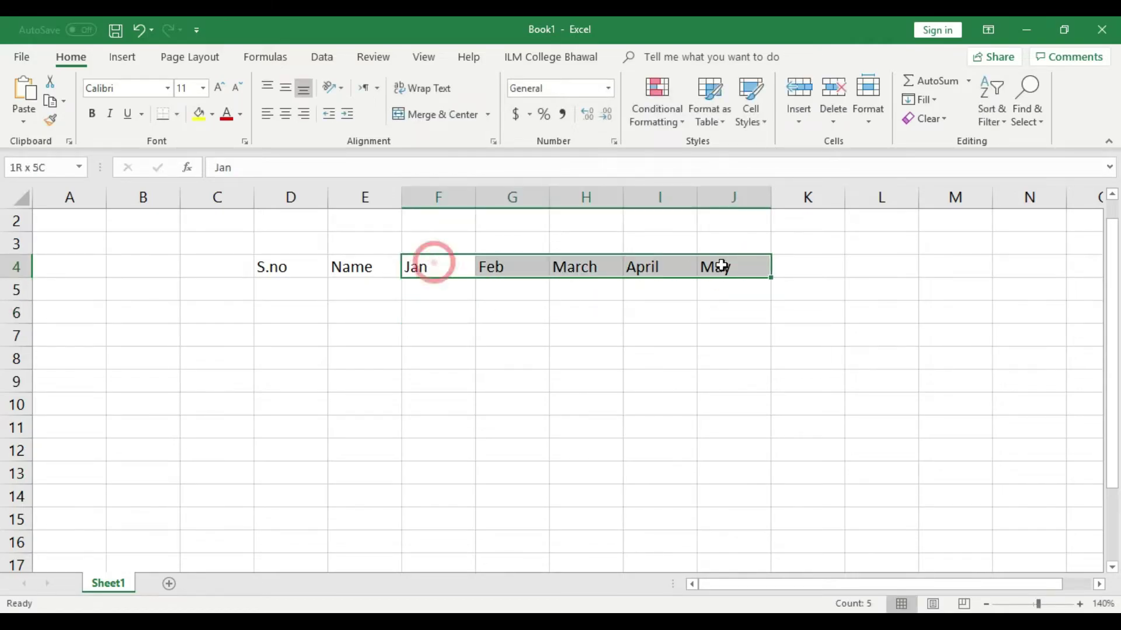
{"action": "left_click", "coordinate": [286, 114]}
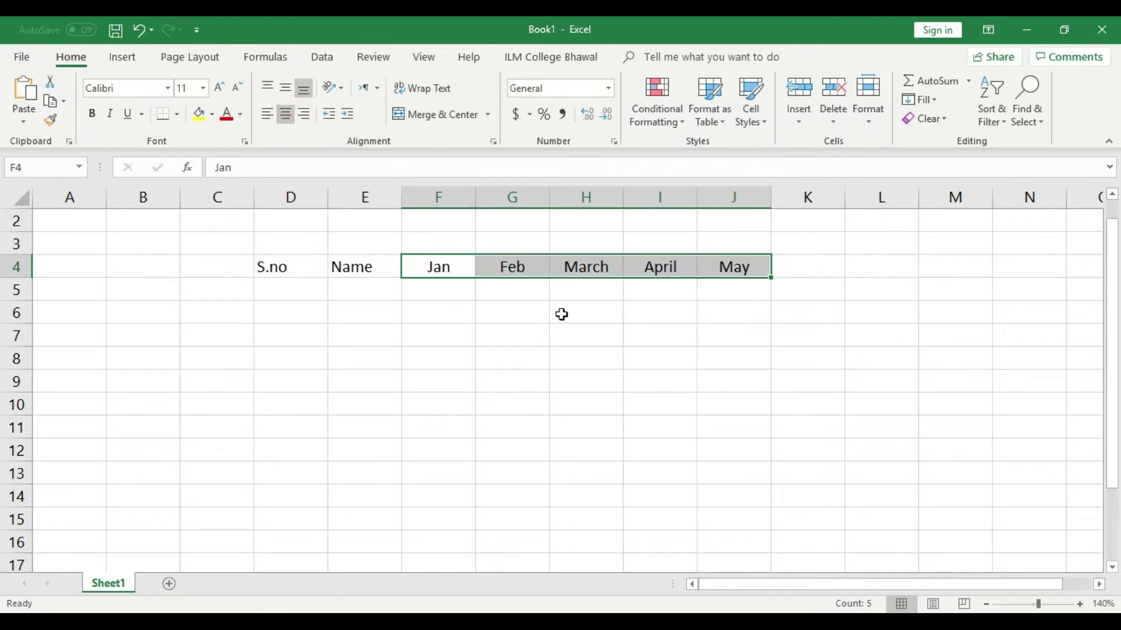
{"action": "left_click", "coordinate": [463, 324]}
Make the header row bold and size its text to 14 point
{"action": "left_click_drag", "start_coordinate": [305, 269], "coordinate": [730, 269]}
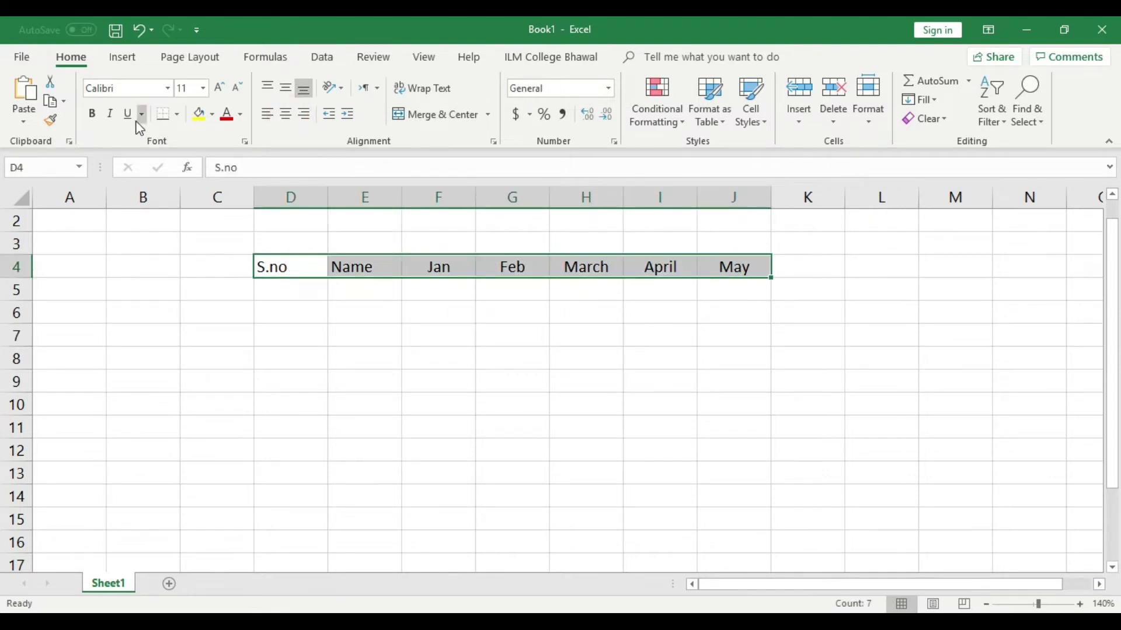
{"action": "left_click", "coordinate": [95, 113]}
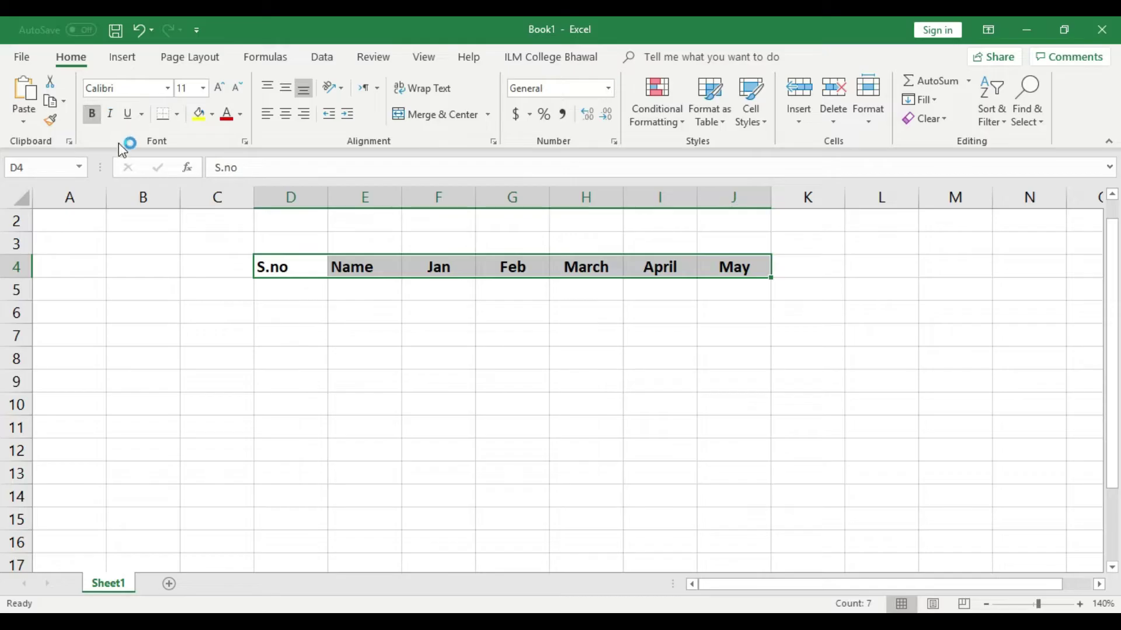
{"action": "left_click", "coordinate": [430, 325]}
{"action": "mouse_move", "coordinate": [298, 269]}
{"action": "left_mouse_down"}
{"action": "mouse_move", "coordinate": [750, 282]}
{"action": "mouse_move", "coordinate": [746, 267]}
{"action": "left_mouse_up"}
{"action": "left_click", "coordinate": [221, 87]}
{"action": "left_click", "coordinate": [220, 88]}
{"action": "left_click", "coordinate": [221, 88]}
{"action": "left_click", "coordinate": [554, 336]}
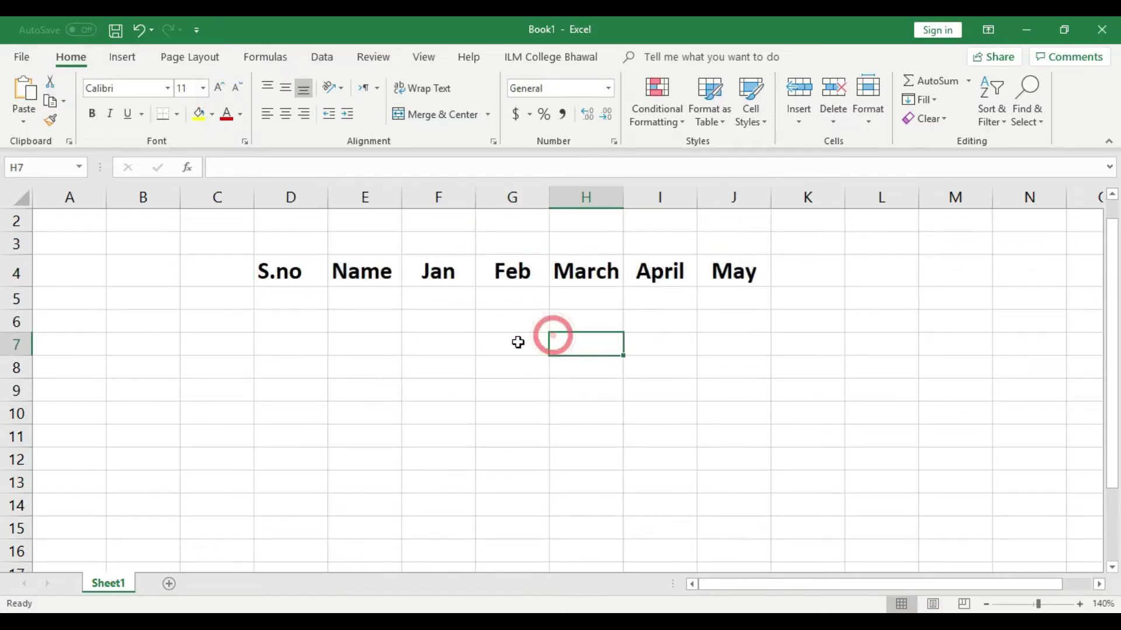
{"action": "mouse_move", "coordinate": [282, 266]}
{"action": "left_mouse_down"}
{"action": "mouse_move", "coordinate": [680, 263]}
{"action": "mouse_move", "coordinate": [265, 272]}
{"action": "left_mouse_up"}
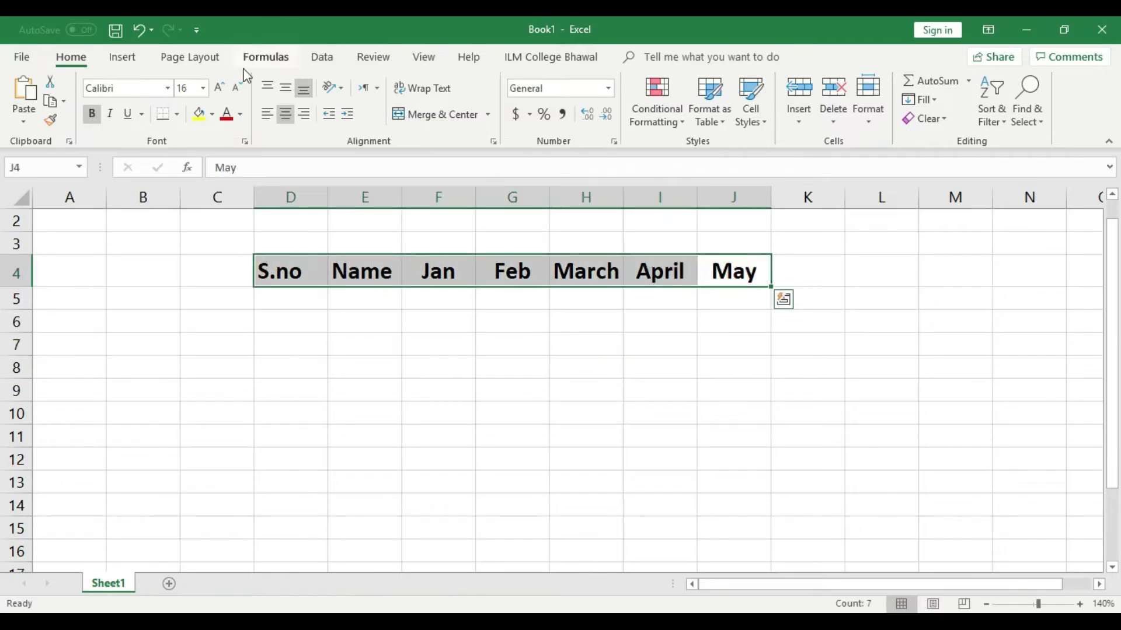
{"action": "left_click", "coordinate": [235, 86]}
{"action": "left_click", "coordinate": [493, 382]}
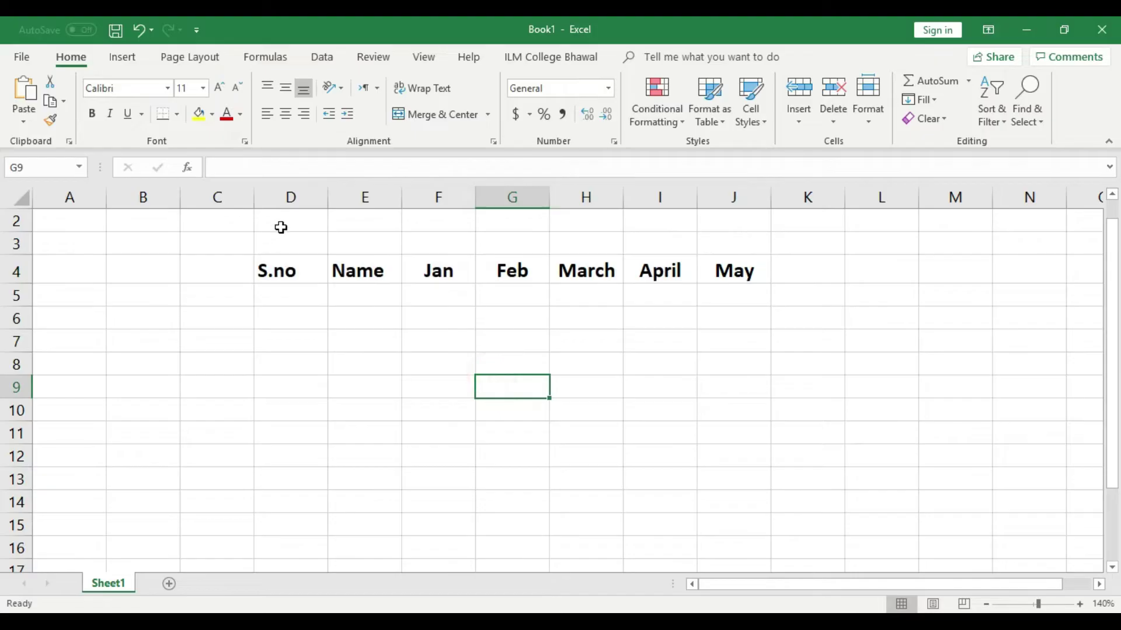
{"action": "left_click_drag", "start_coordinate": [280, 221], "coordinate": [657, 238]}
{"action": "left_click", "coordinate": [756, 297]}
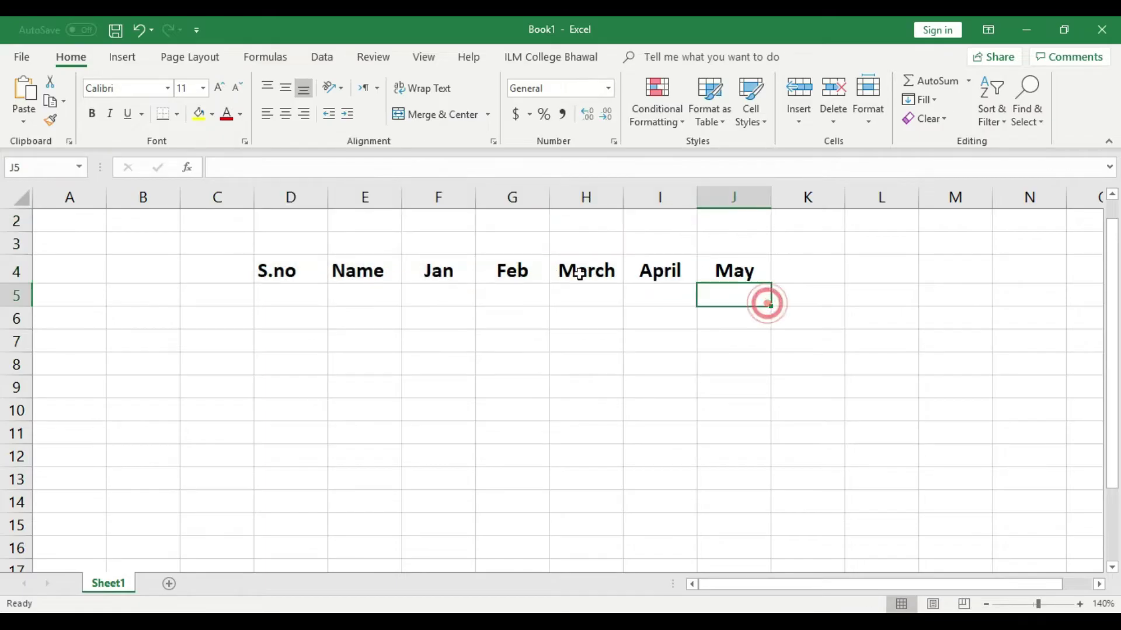
Add the heading 'Total Sale' in K4
{"action": "left_click", "coordinate": [811, 270]}
{"action": "type", "text": "Total"}
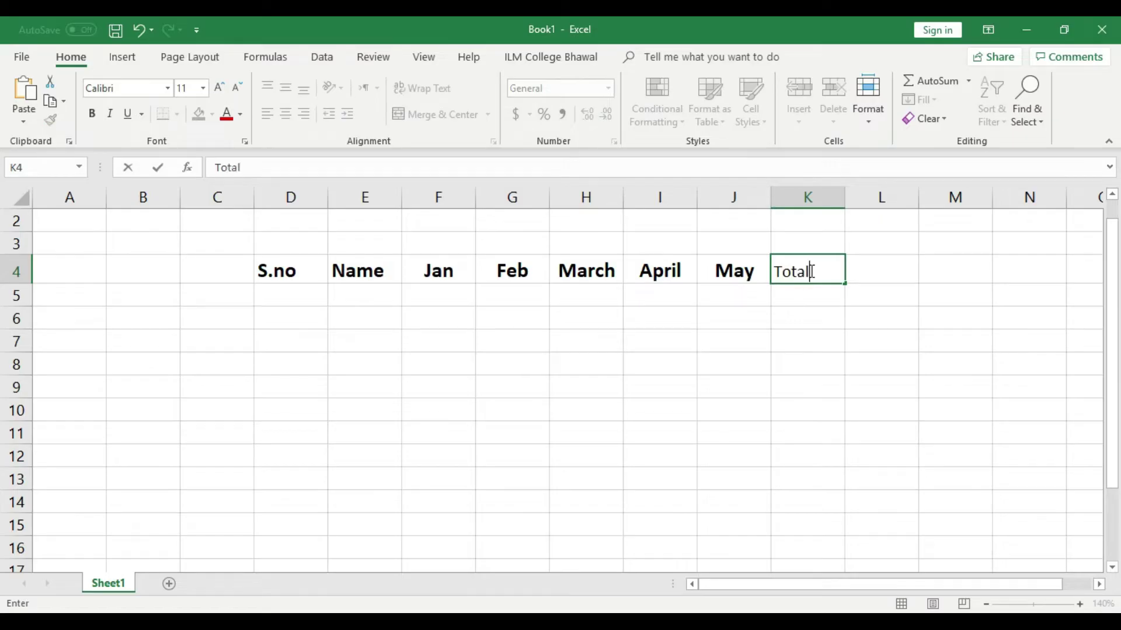
{"action": "left_click", "coordinate": [815, 272]}
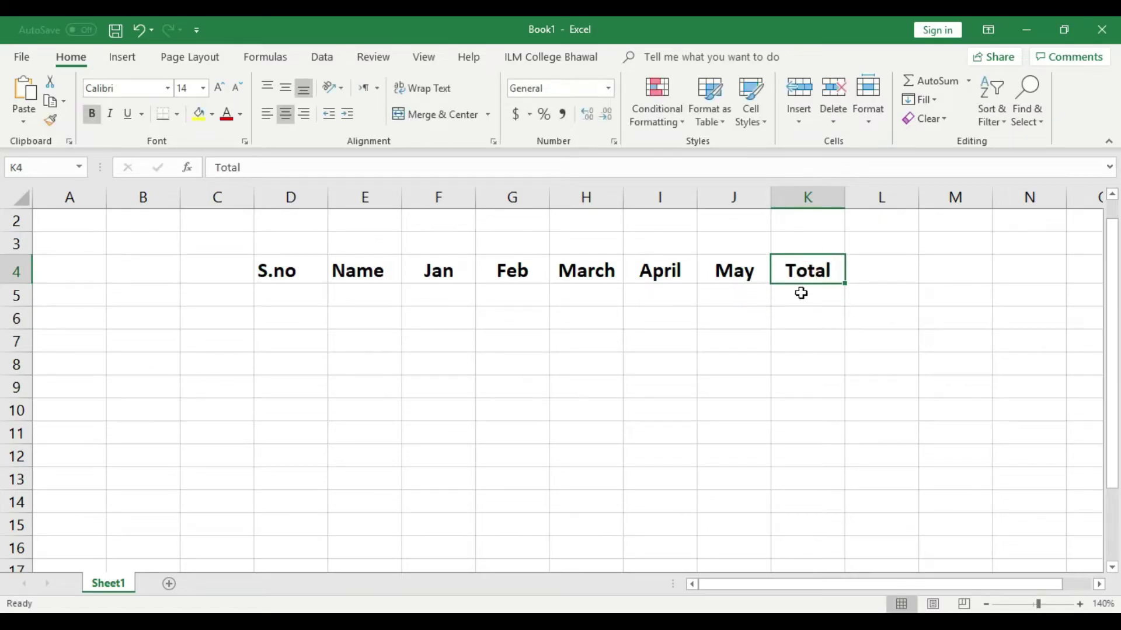
{"action": "double_click", "coordinate": [839, 267]}
{"action": "type", "text": "S"}
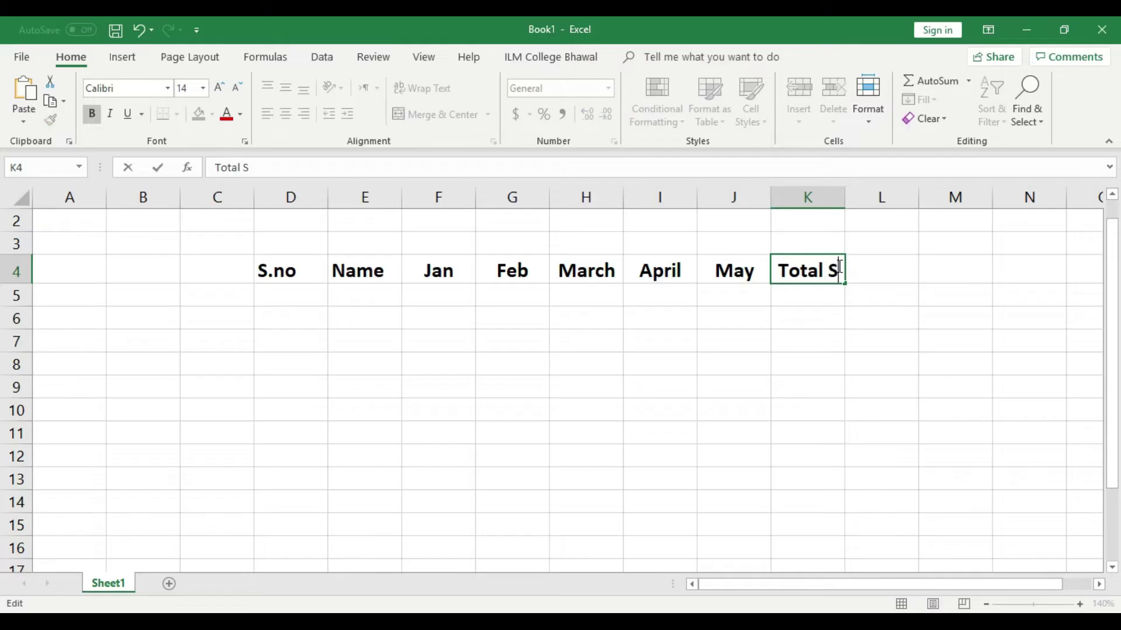
{"action": "type", "text": "ae"}
{"action": "key", "text": "BackSpace"}
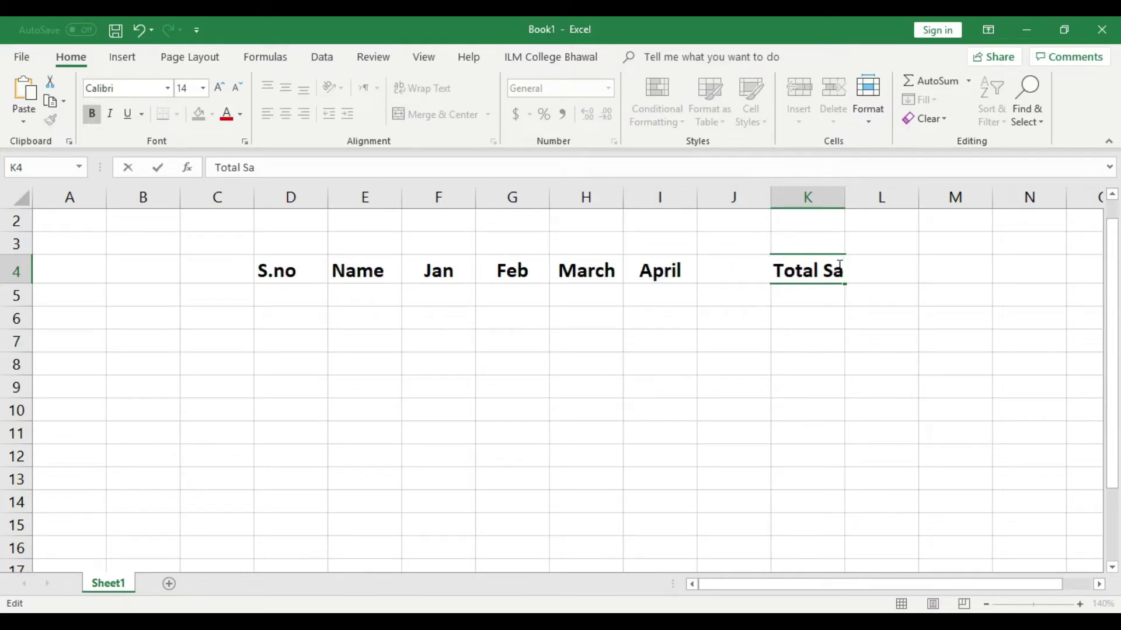
{"action": "type", "text": "le"}
{"action": "left_click", "coordinate": [837, 326]}
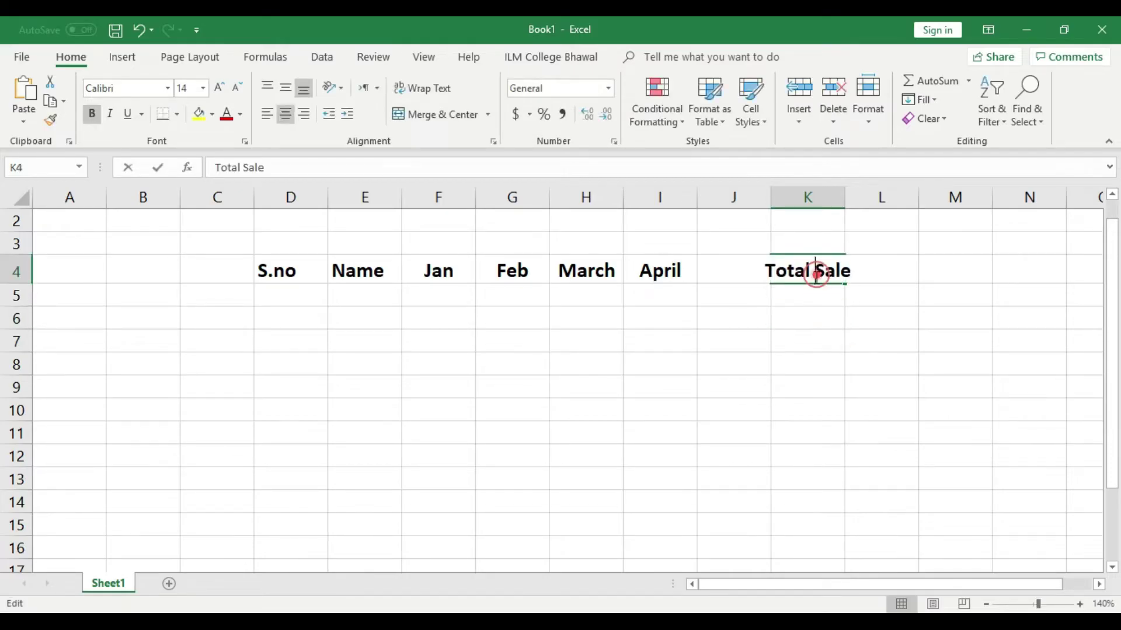
Reduce the Total Sale heading's font size so it fits its cell
{"action": "left_click", "coordinate": [816, 269]}
{"action": "left_click", "coordinate": [237, 87]}
{"action": "left_click", "coordinate": [237, 87]}
{"action": "left_click", "coordinate": [237, 87]}
{"action": "left_click", "coordinate": [237, 86]}
{"action": "left_click", "coordinate": [869, 366]}
{"action": "left_click_drag", "start_coordinate": [293, 270], "coordinate": [798, 275]}
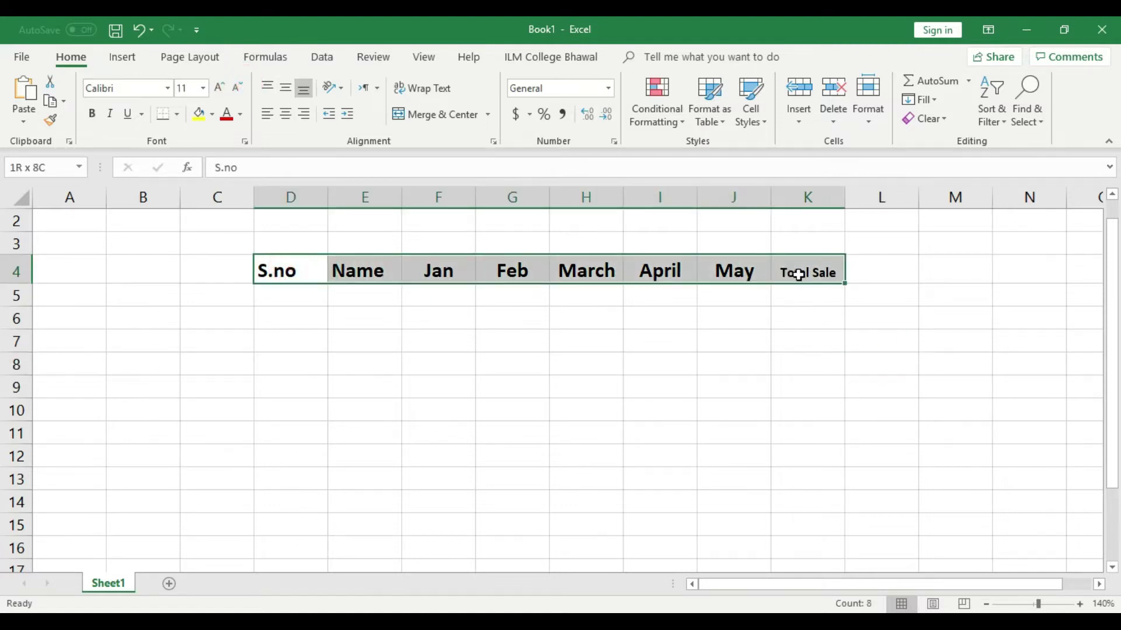
Give the header row D4:K4 a thick outside border and border every heading cell
{"action": "left_click", "coordinate": [177, 114]}
{"action": "left_click", "coordinate": [203, 295]}
{"action": "left_click", "coordinate": [341, 336]}
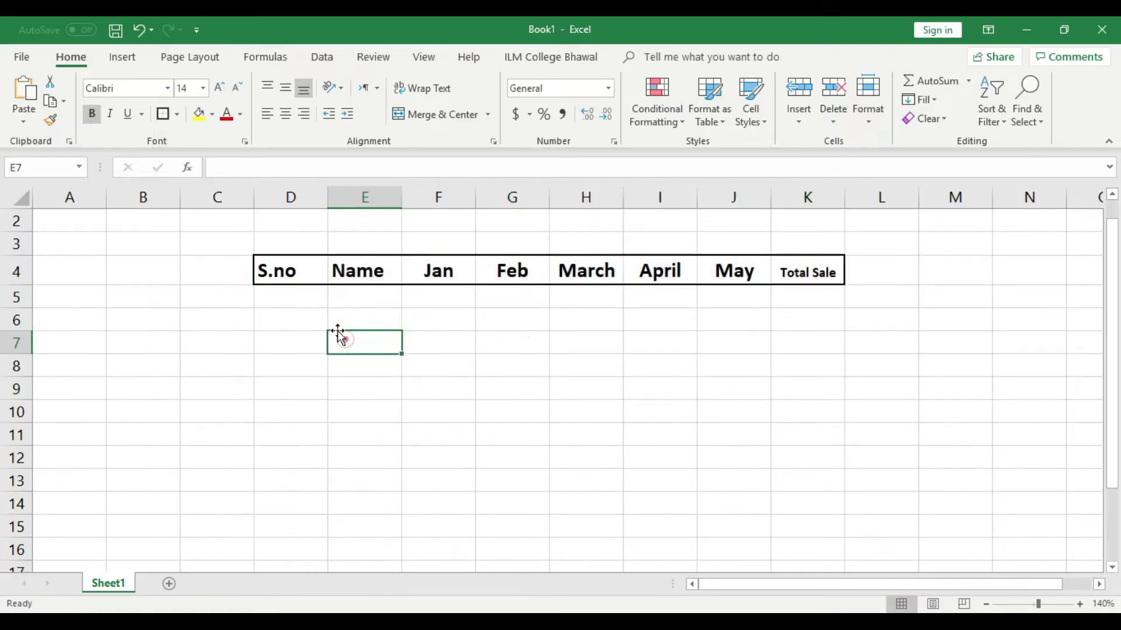
{"action": "left_click", "coordinate": [295, 275]}
{"action": "left_click", "coordinate": [160, 114]}
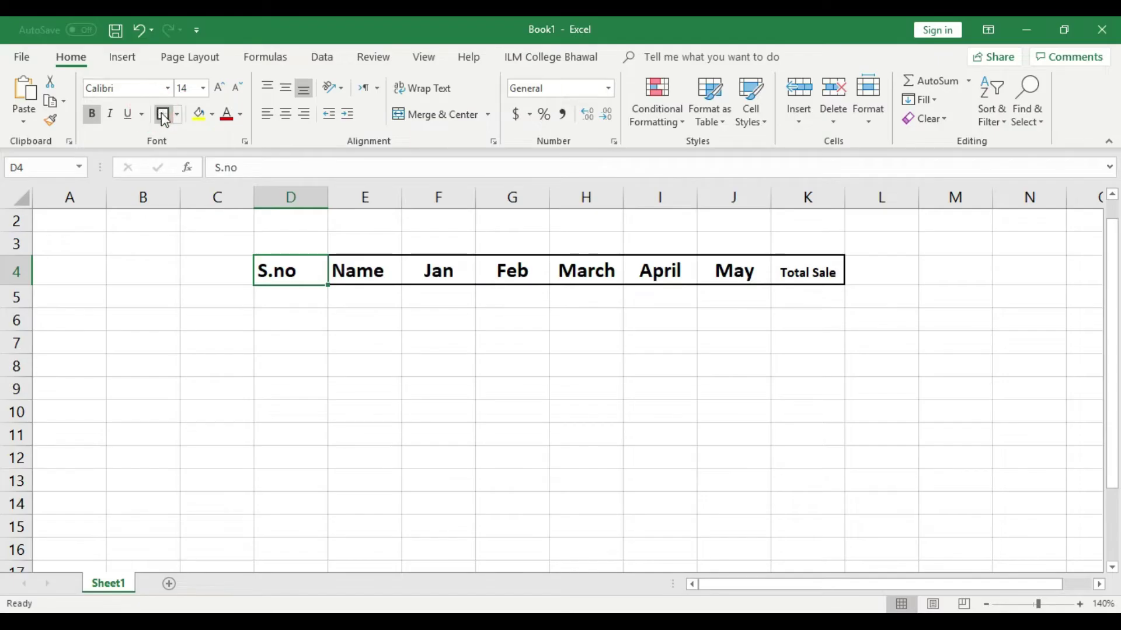
{"action": "key", "text": "Right"}
{"action": "key", "text": "F4"}
{"action": "key", "text": "Right"}
{"action": "key", "text": "F4"}
{"action": "key", "text": "Right"}
{"action": "key", "text": "F4"}
{"action": "key", "text": "Right"}
{"action": "key", "text": "F4"}
{"action": "key", "text": "Right"}
{"action": "key", "text": "F4"}
{"action": "key", "text": "Right"}
{"action": "key", "text": "F4"}
{"action": "key", "text": "Right"}
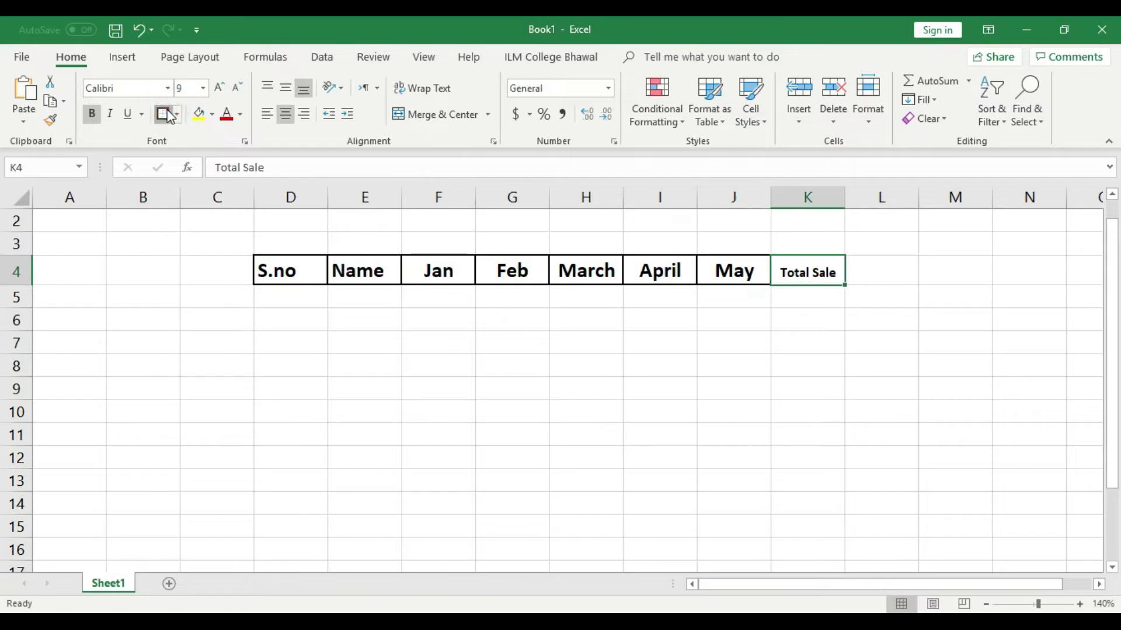
{"action": "left_click", "coordinate": [578, 402]}
Merge and centre D2:K3 and enter the title 'Sunslick Shampo'
{"action": "left_click_drag", "start_coordinate": [288, 221], "coordinate": [776, 244]}
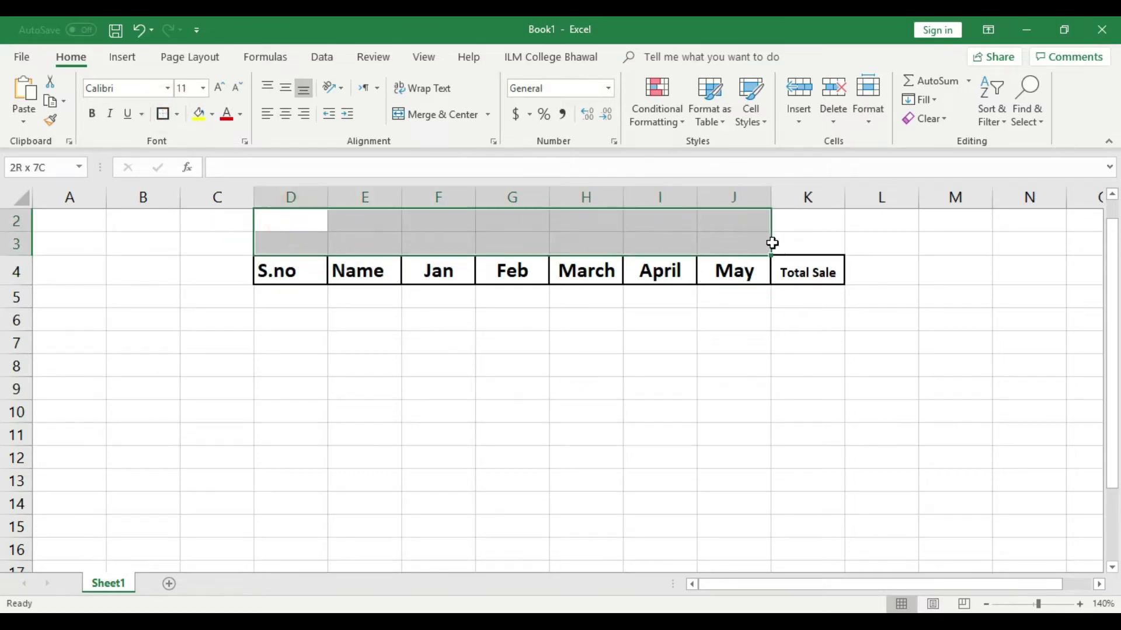
{"action": "left_click", "coordinate": [406, 108]}
{"action": "left_click", "coordinate": [562, 343]}
{"action": "double_click", "coordinate": [514, 235]}
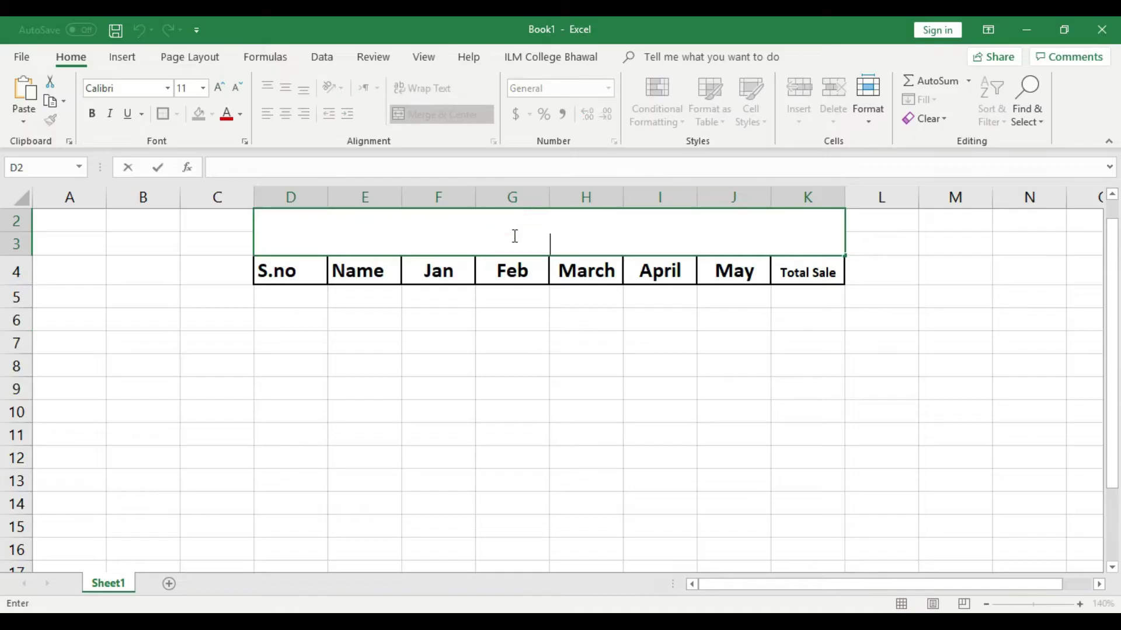
{"action": "type", "text": "Sunslick Shampo"}
{"action": "left_click", "coordinate": [541, 339]}
Middle-align the title and enlarge it to 20 point
{"action": "left_click", "coordinate": [545, 234]}
{"action": "left_click", "coordinate": [285, 87]}
{"action": "left_click", "coordinate": [220, 88]}
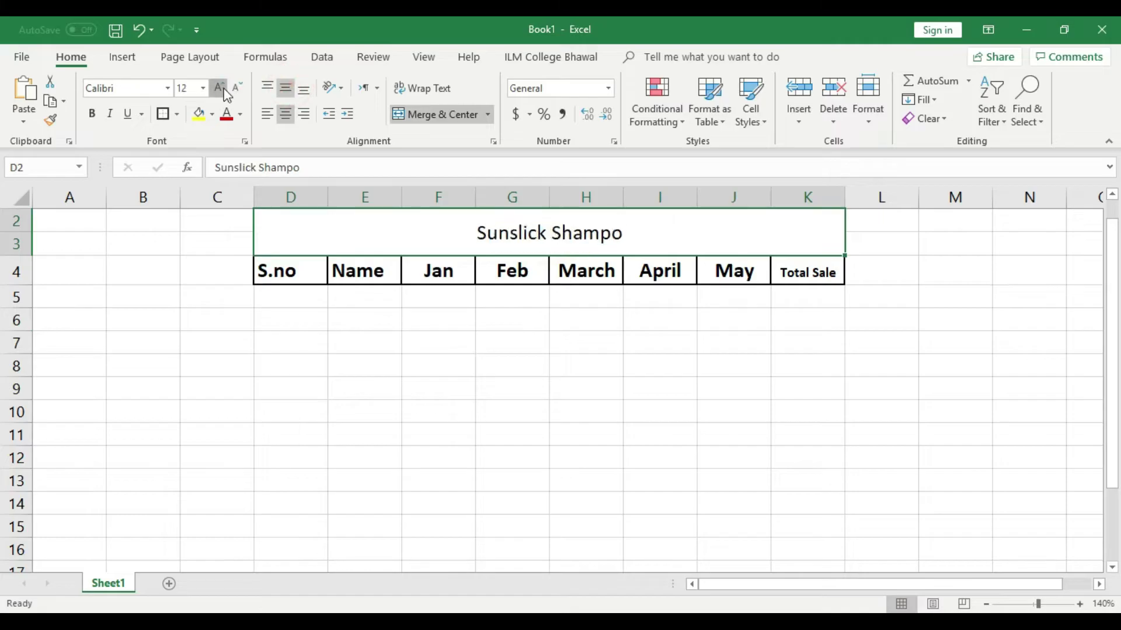
{"action": "left_click", "coordinate": [221, 88]}
{"action": "left_click", "coordinate": [220, 87]}
{"action": "left_click", "coordinate": [564, 257]}
Try a yellow fill on the title, then set it back to No Fill
{"action": "left_click", "coordinate": [564, 240]}
{"action": "left_click", "coordinate": [198, 113]}
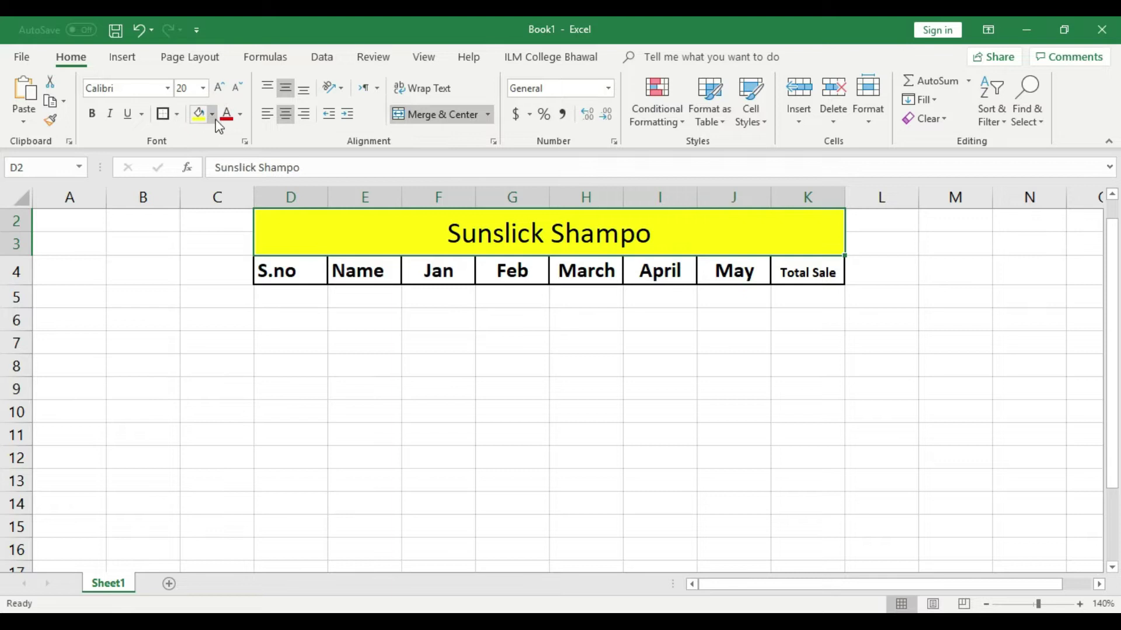
{"action": "left_click", "coordinate": [212, 114]}
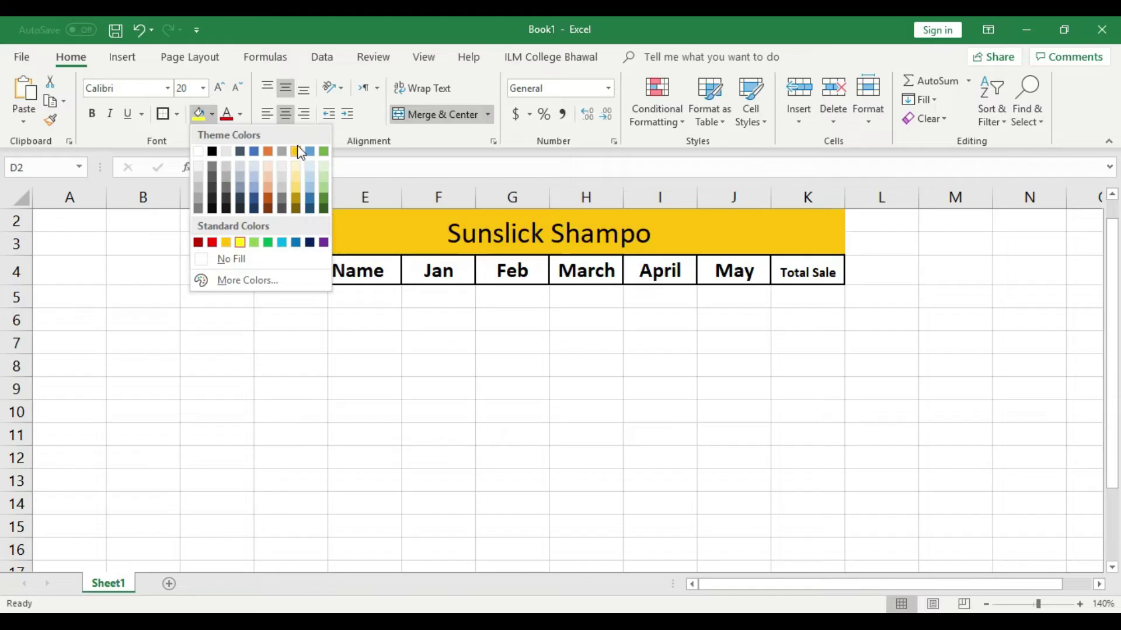
{"action": "left_click", "coordinate": [230, 258]}
{"action": "left_click", "coordinate": [392, 243]}
{"action": "left_click", "coordinate": [397, 321]}
{"action": "left_click", "coordinate": [408, 216]}
{"action": "left_click", "coordinate": [212, 114]}
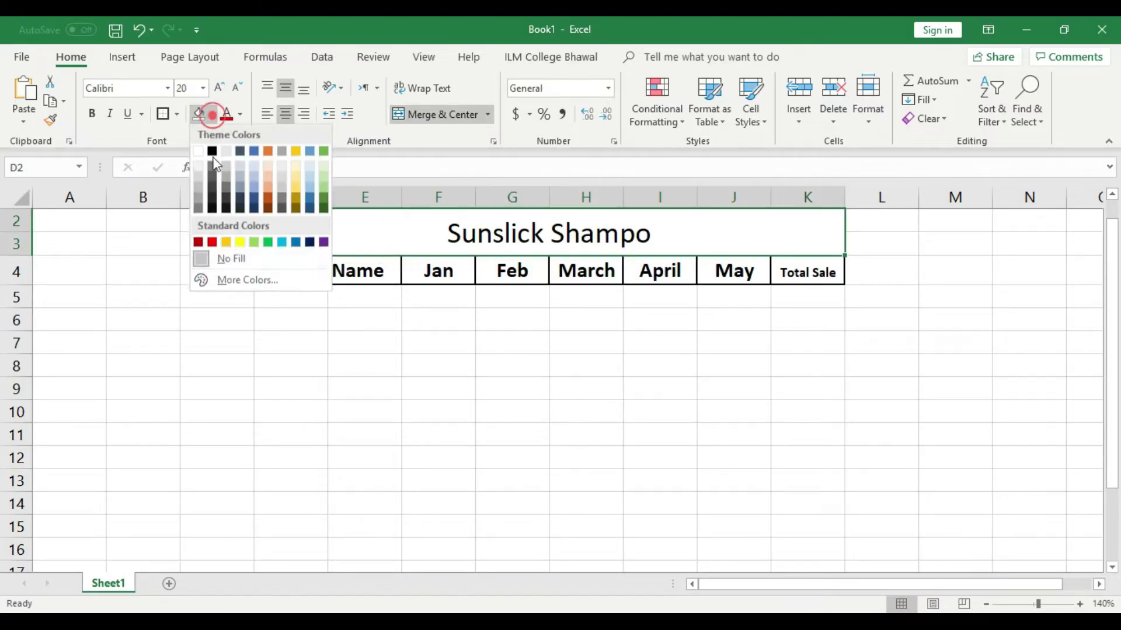
{"action": "left_click", "coordinate": [235, 261]}
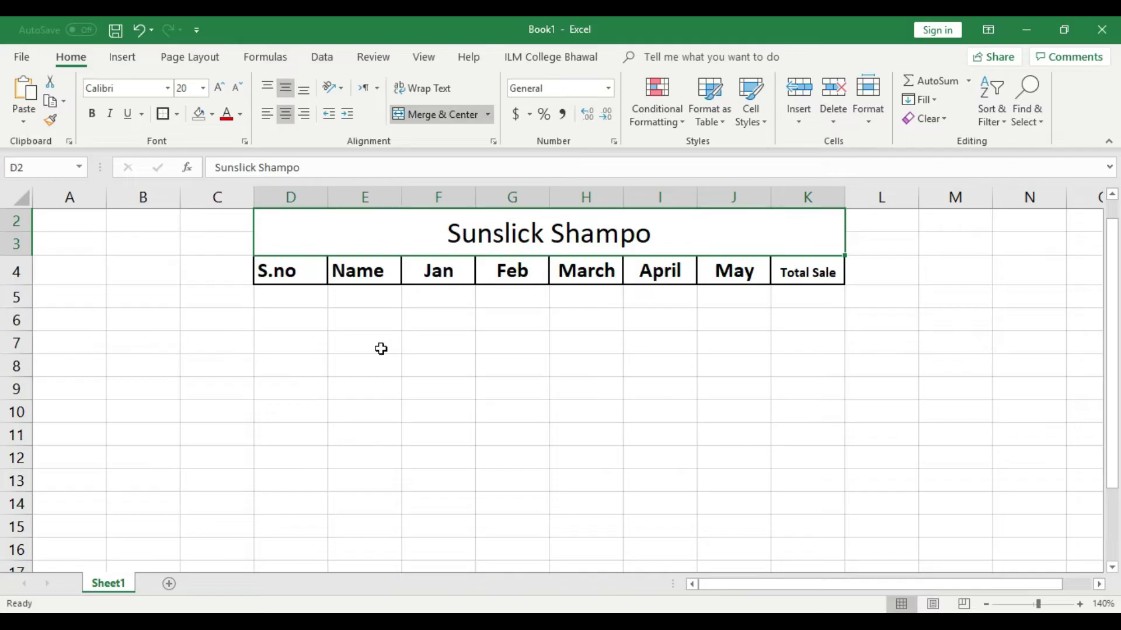
Fill the title with magenta from More Colors and make it bold
{"action": "left_click", "coordinate": [211, 114]}
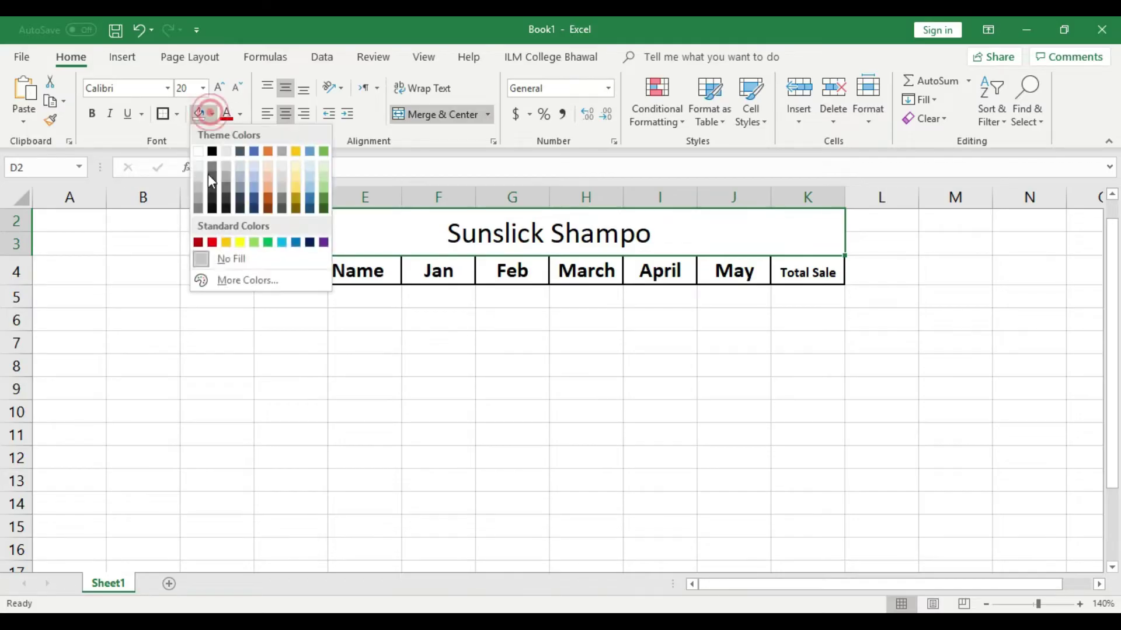
{"action": "left_click", "coordinate": [248, 281]}
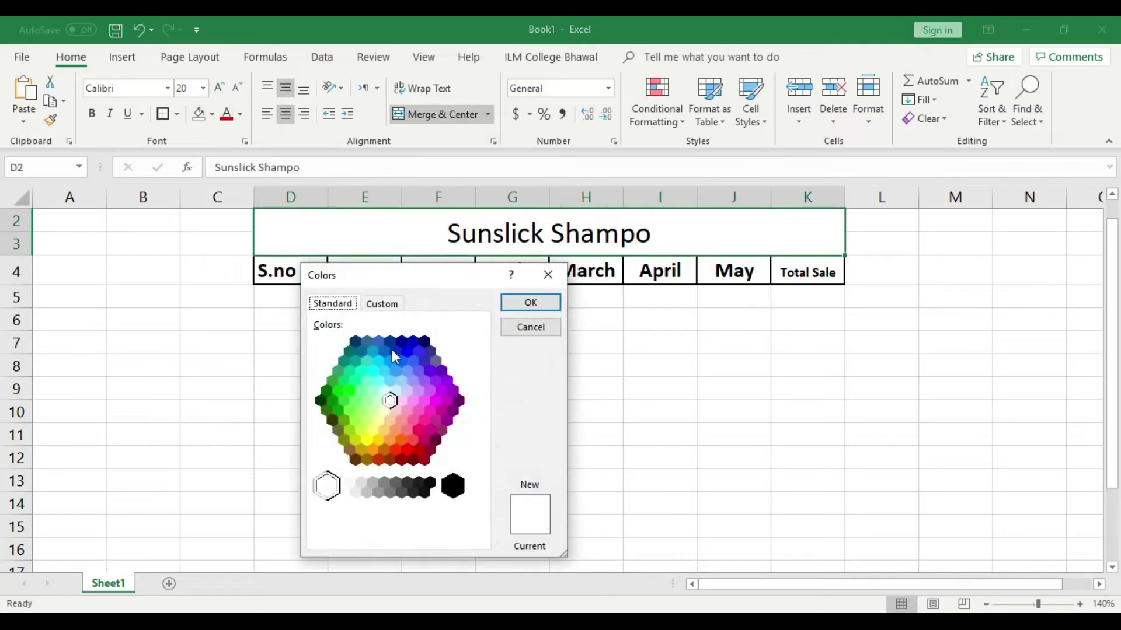
{"action": "left_click", "coordinate": [413, 420]}
{"action": "left_click", "coordinate": [429, 402]}
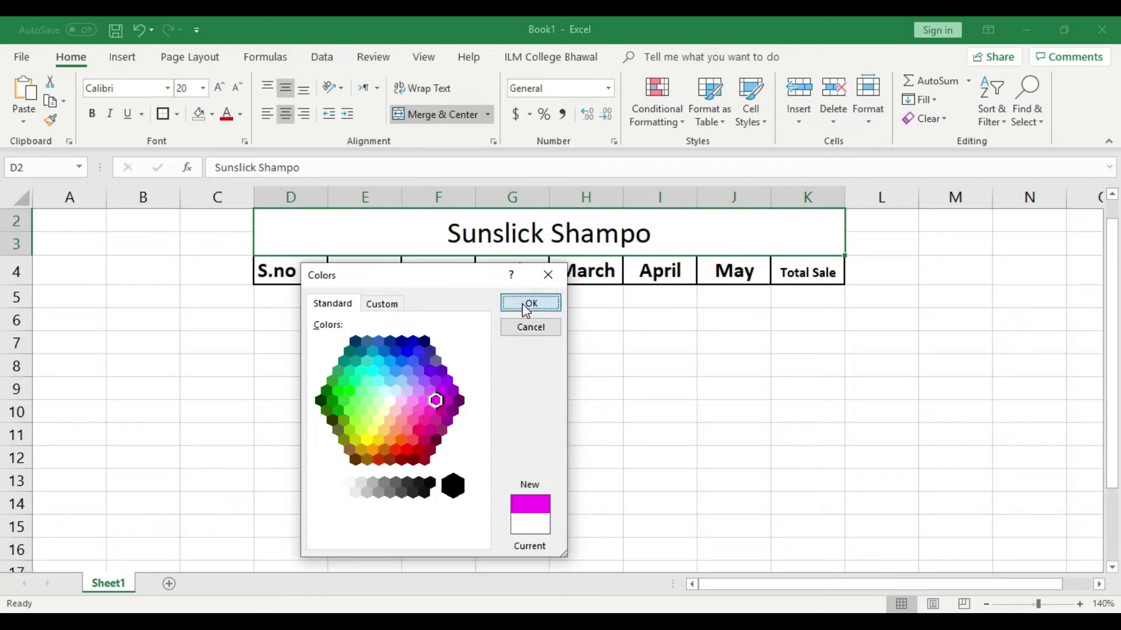
{"action": "left_click", "coordinate": [529, 302]}
{"action": "left_click", "coordinate": [534, 332]}
{"action": "left_click", "coordinate": [518, 233]}
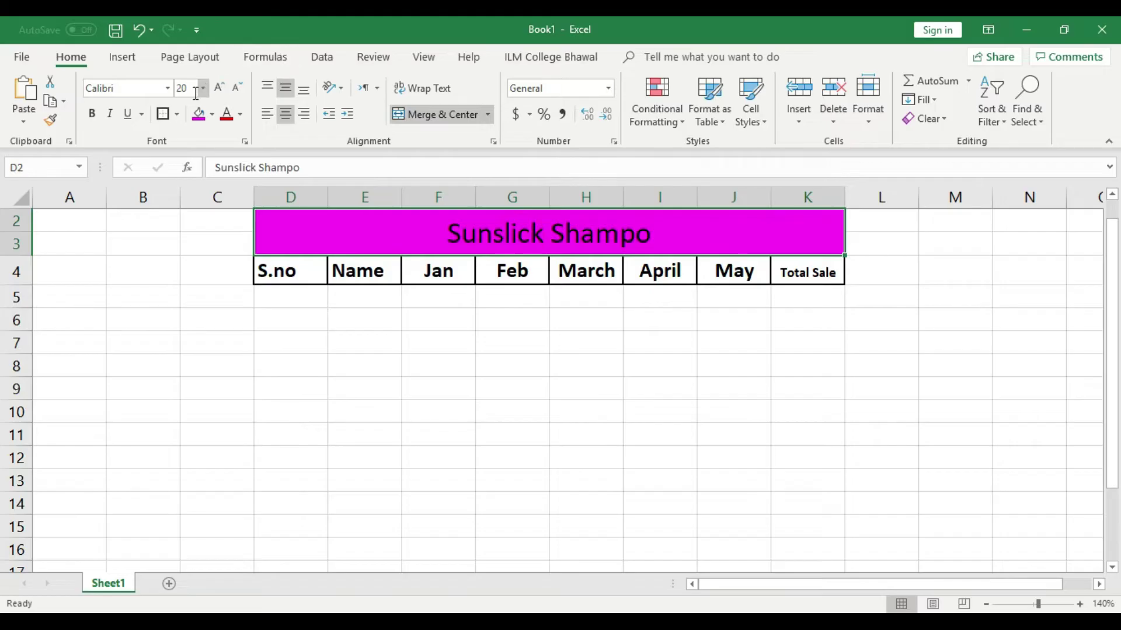
{"action": "left_click", "coordinate": [92, 114]}
{"action": "left_click", "coordinate": [561, 385]}
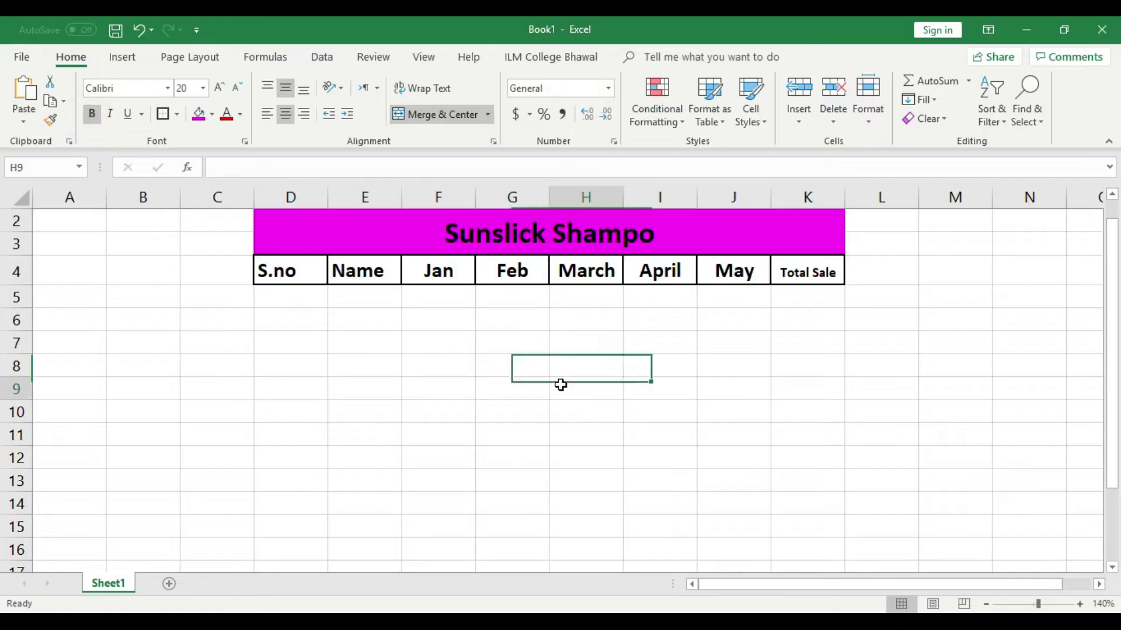
Enter serial numbers 1 and 2 in D5:D6
{"action": "left_click", "coordinate": [282, 310]}
{"action": "left_click", "coordinate": [295, 299]}
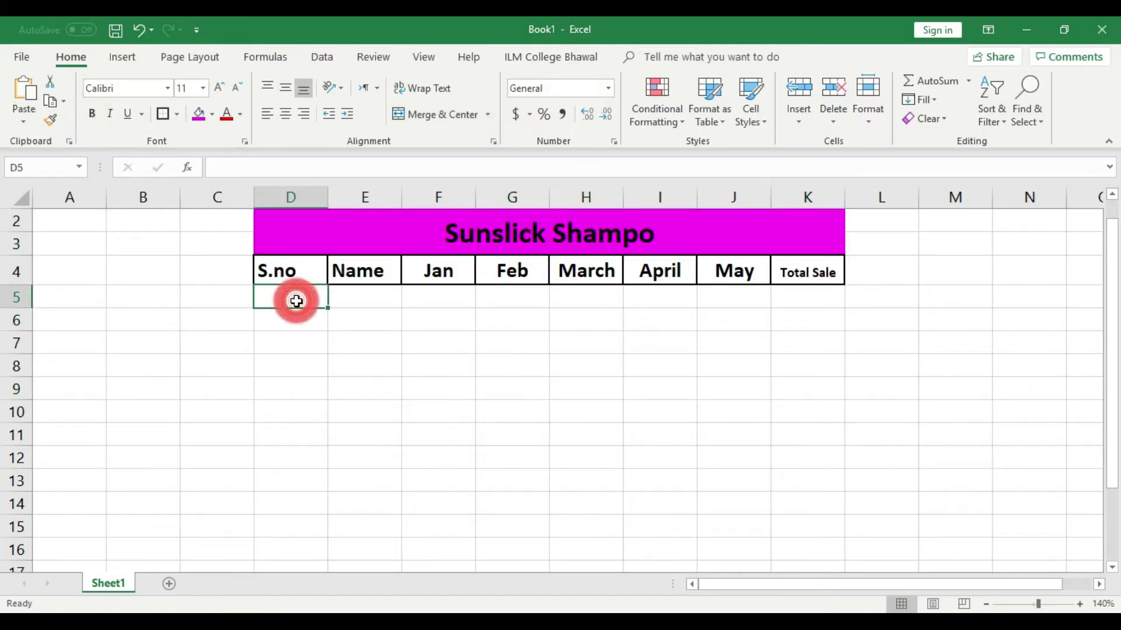
{"action": "type", "text": "1"}
{"action": "left_click", "coordinate": [298, 317]}
{"action": "type", "text": "2"}
{"action": "key", "text": "Return"}
{"action": "left_click_drag", "start_coordinate": [320, 299], "coordinate": [325, 507]}
Centre the serial numbers, enter the first two salesperson names, and autofit the Name column
{"action": "left_click", "coordinate": [285, 114]}
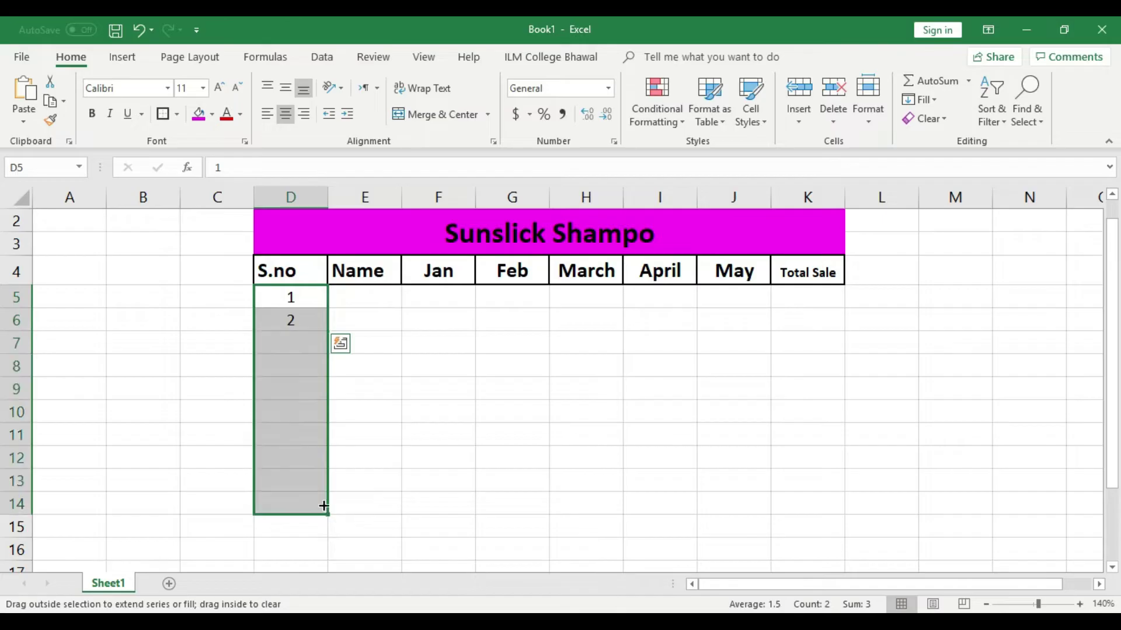
{"action": "left_click", "coordinate": [368, 299]}
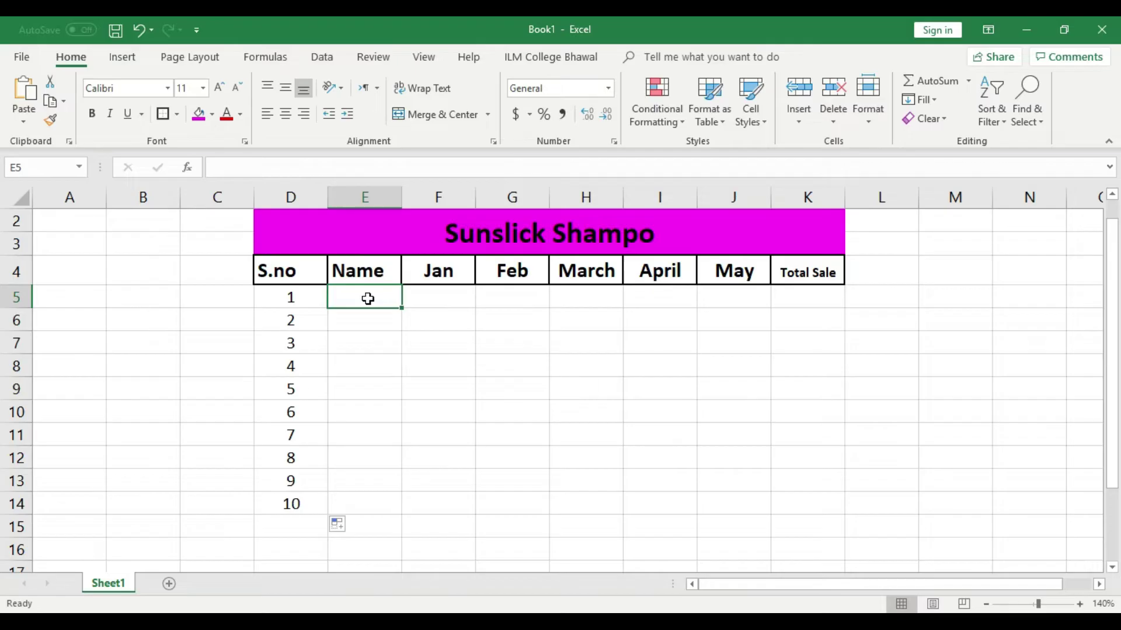
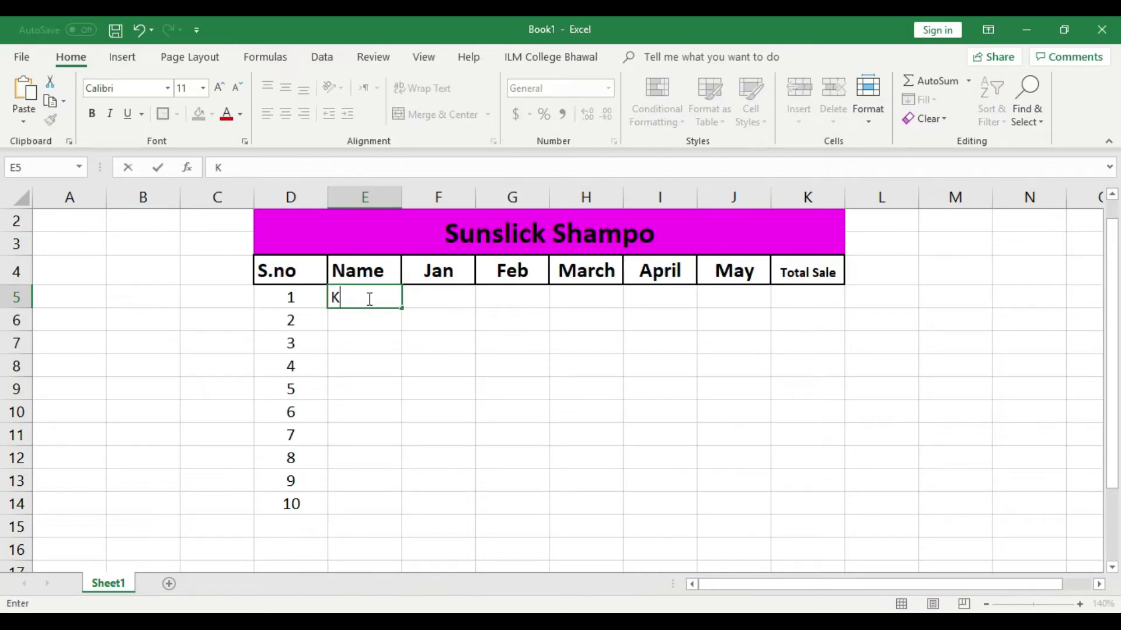
{"action": "left_click", "coordinate": [405, 362]}
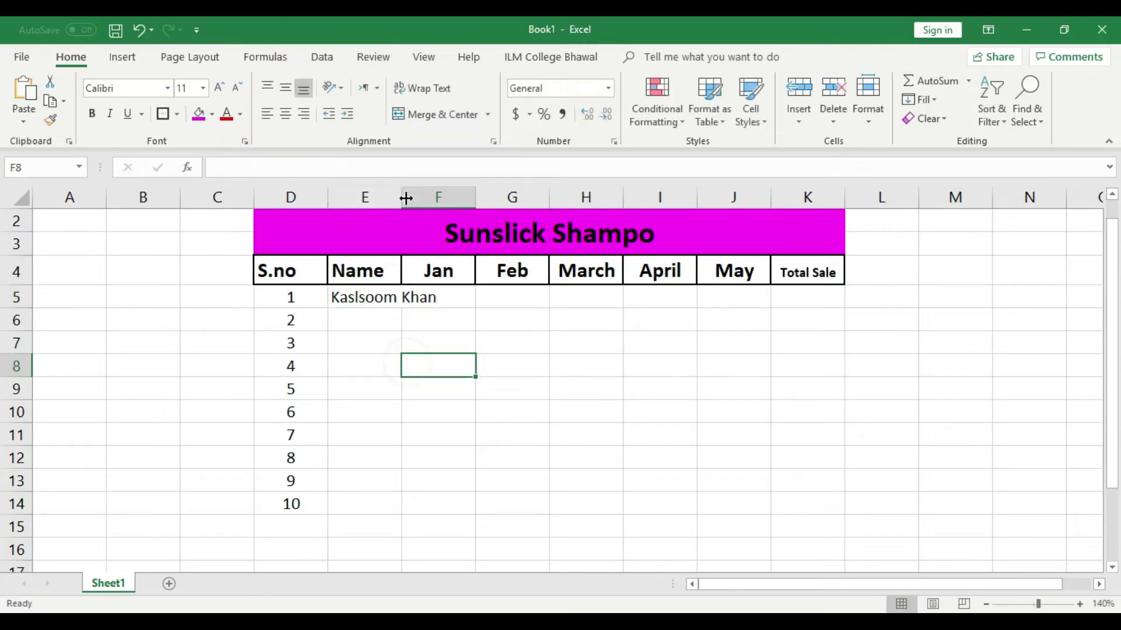
{"action": "double_click", "coordinate": [401, 197]}
{"action": "left_click", "coordinate": [410, 321]}
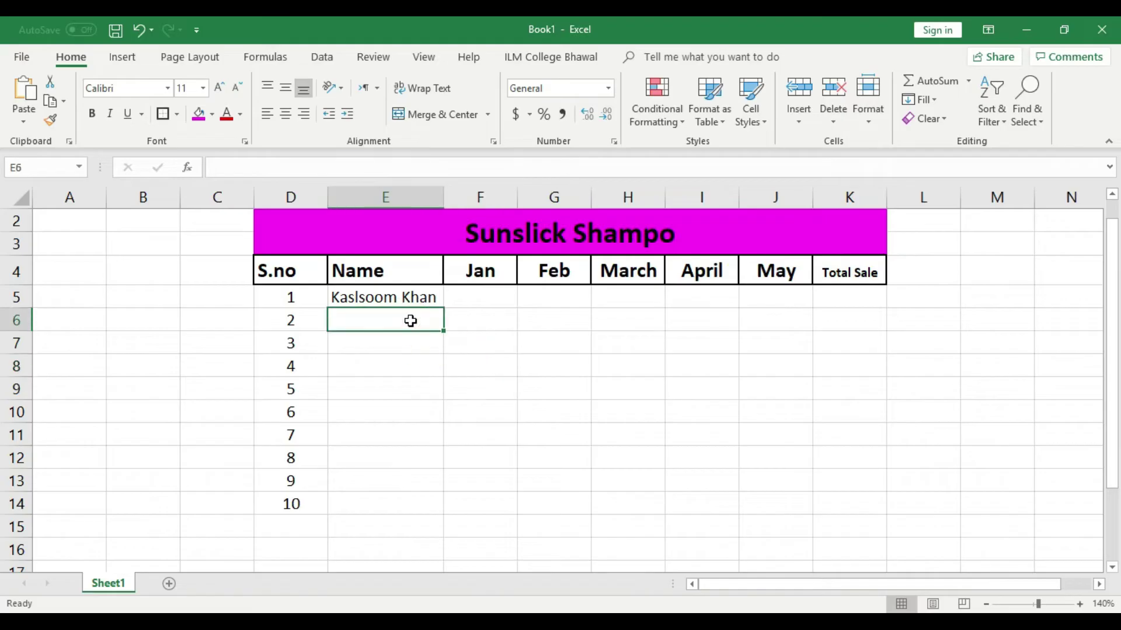
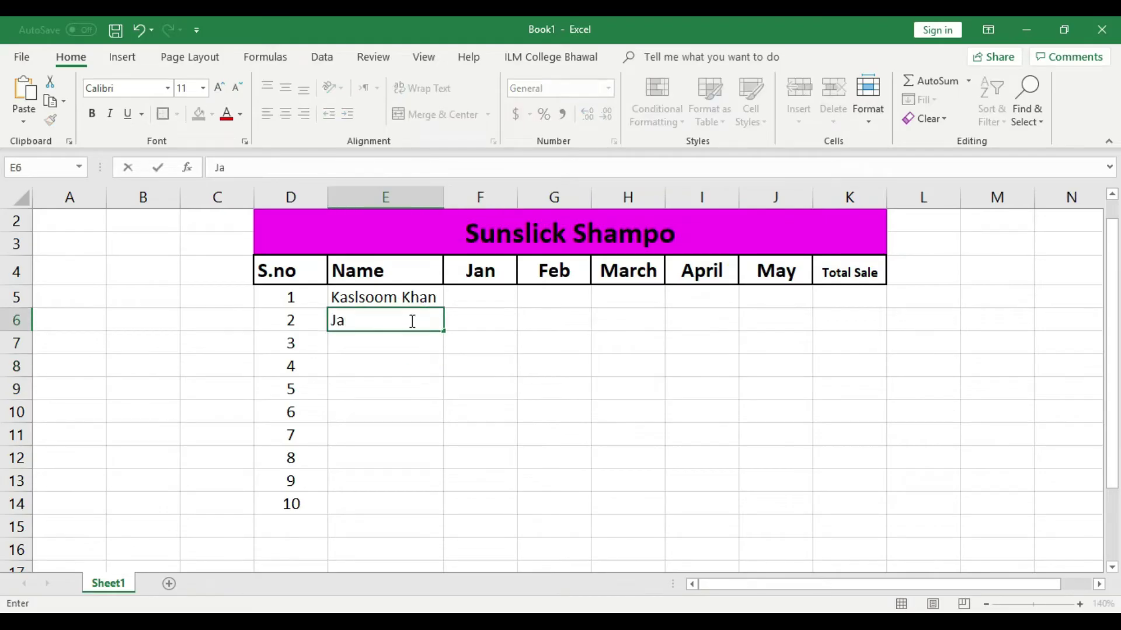
{"action": "key", "text": "Return"}
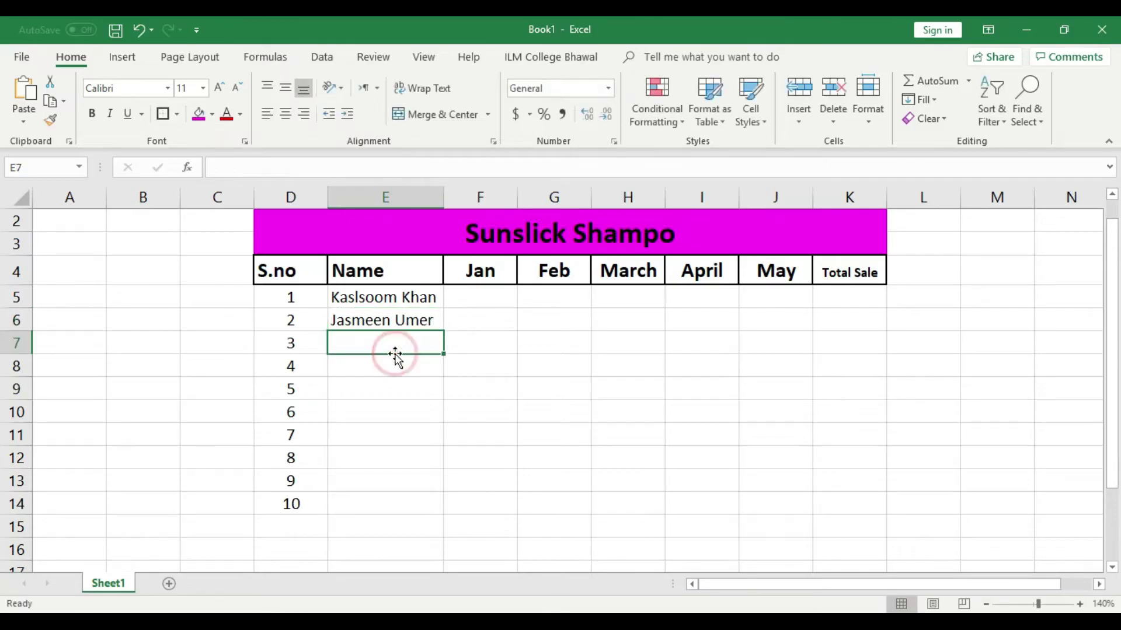
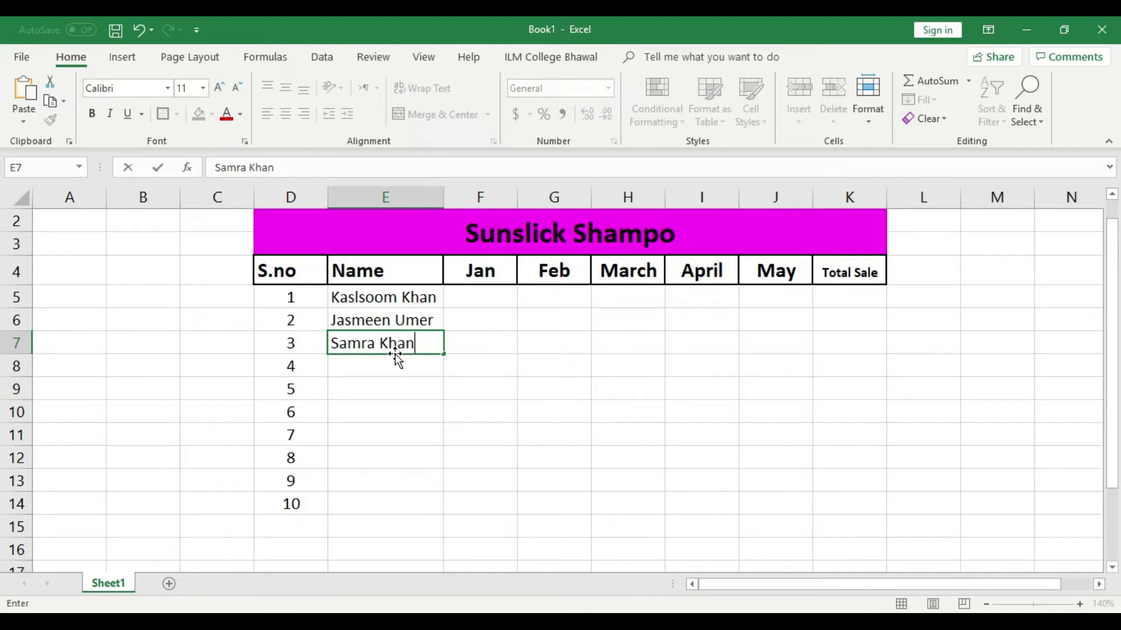
Enter the third through sixth salesperson names in the Name column
{"action": "left_click", "coordinate": [365, 369]}
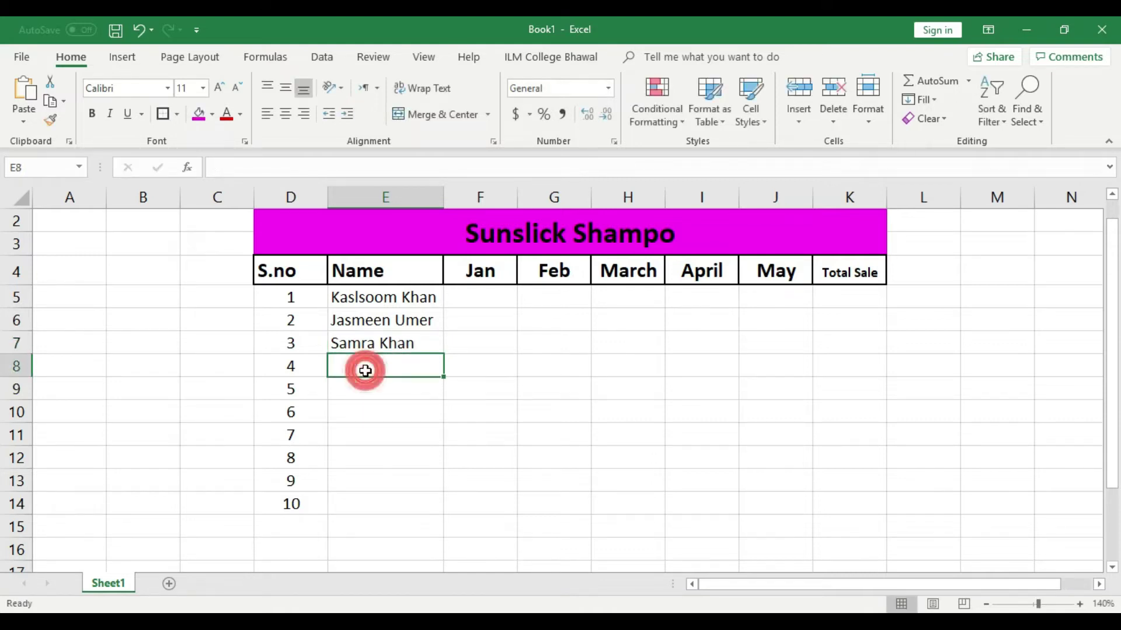
{"action": "type", "text": "Rubab"}
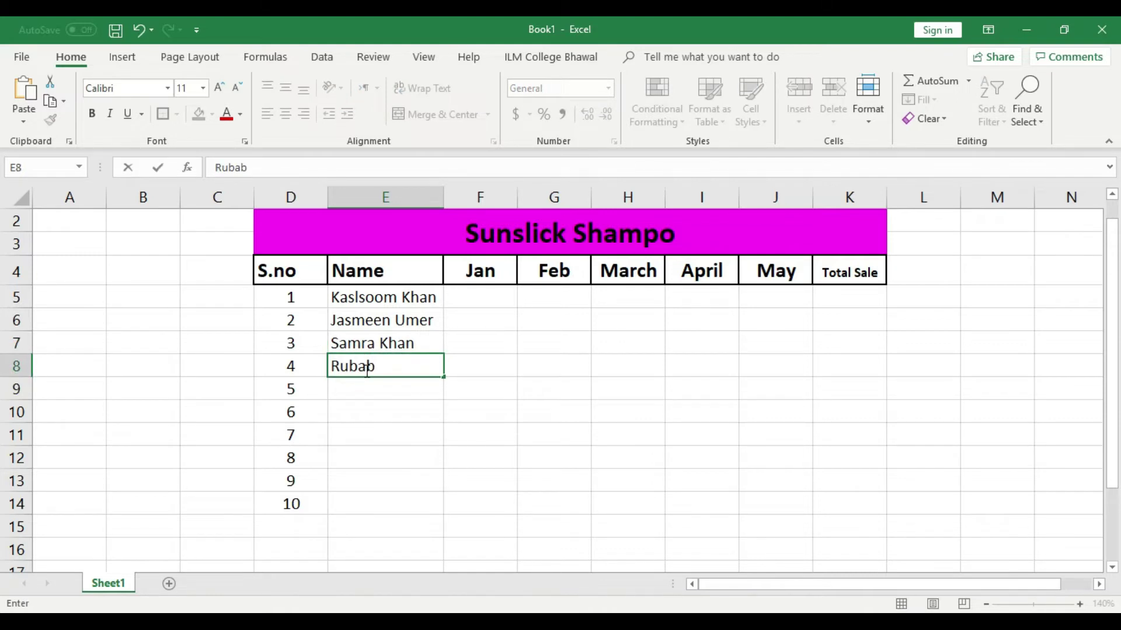
{"action": "left_click", "coordinate": [364, 386]}
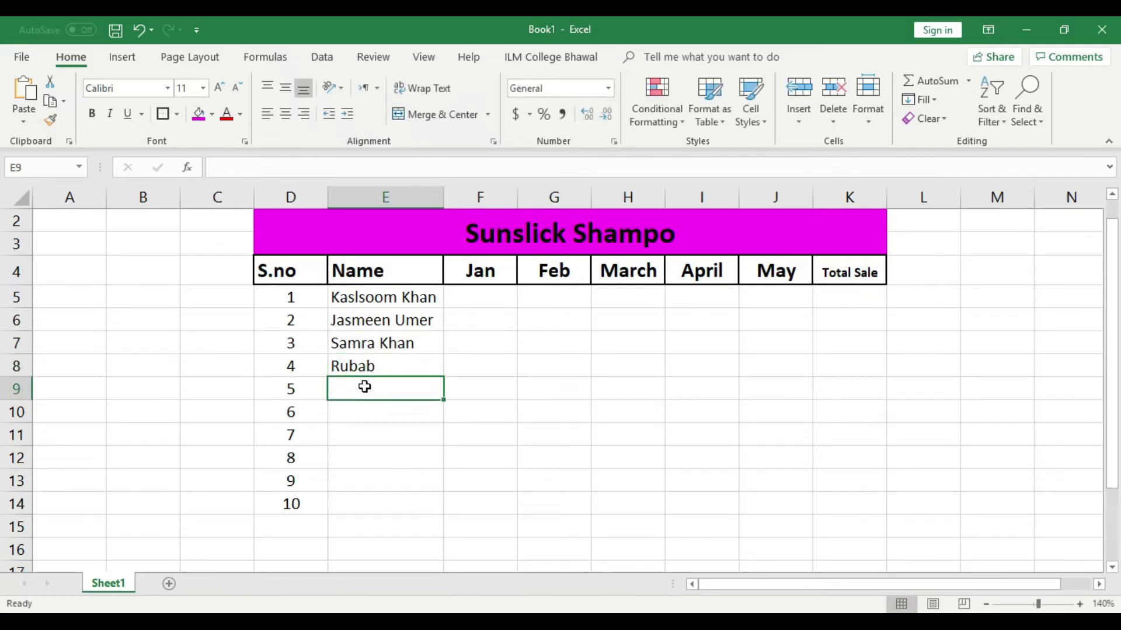
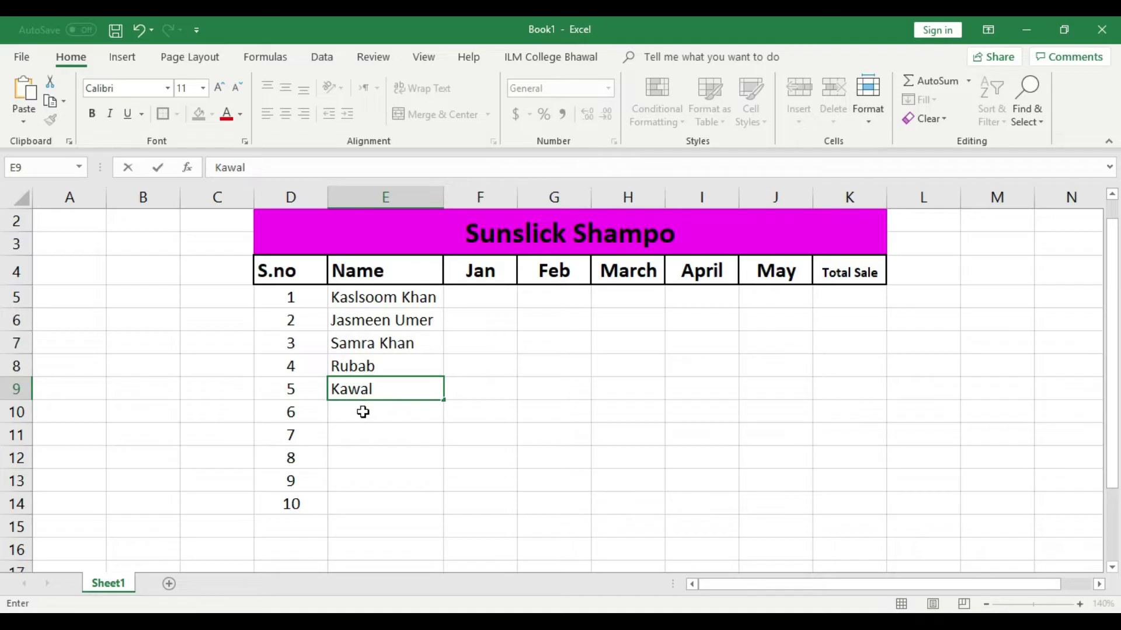
{"action": "left_click", "coordinate": [363, 412]}
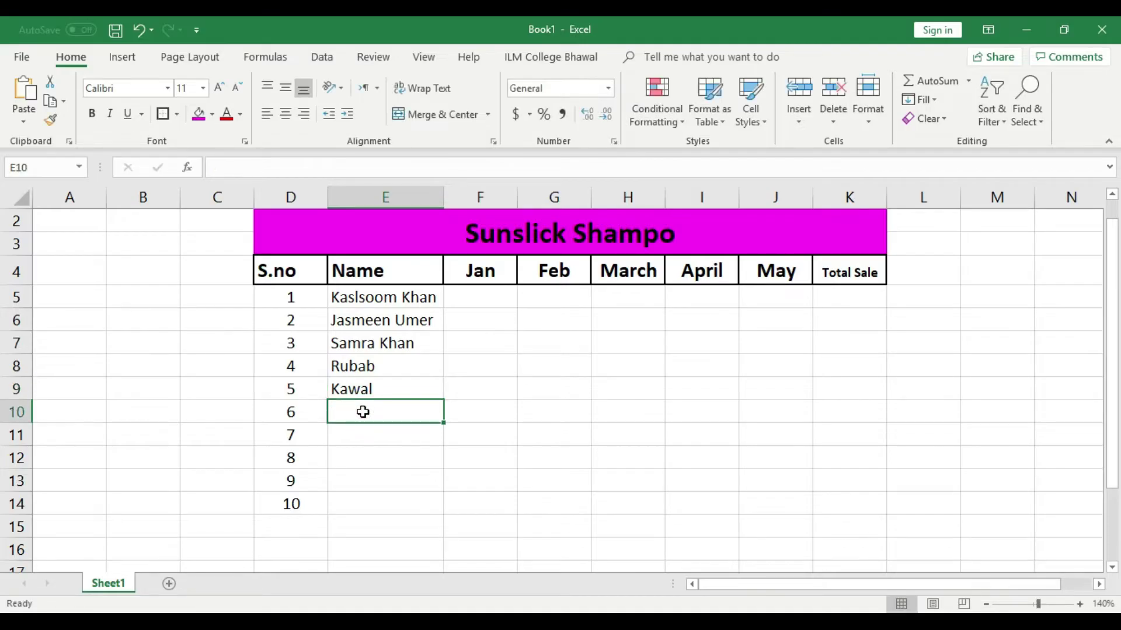
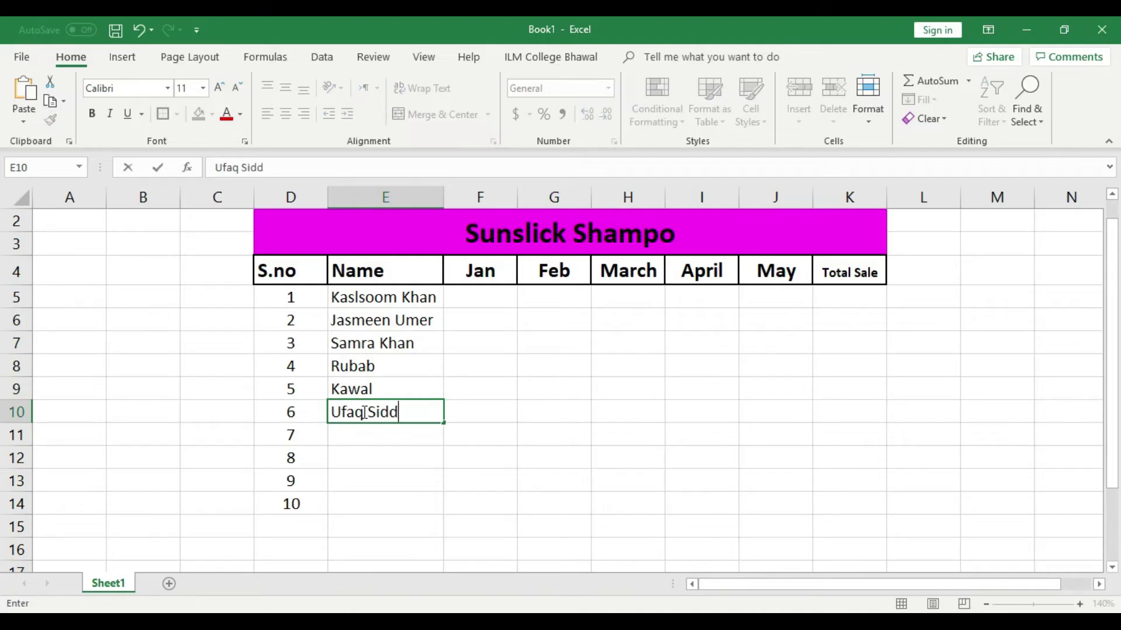
{"action": "left_click", "coordinate": [365, 433]}
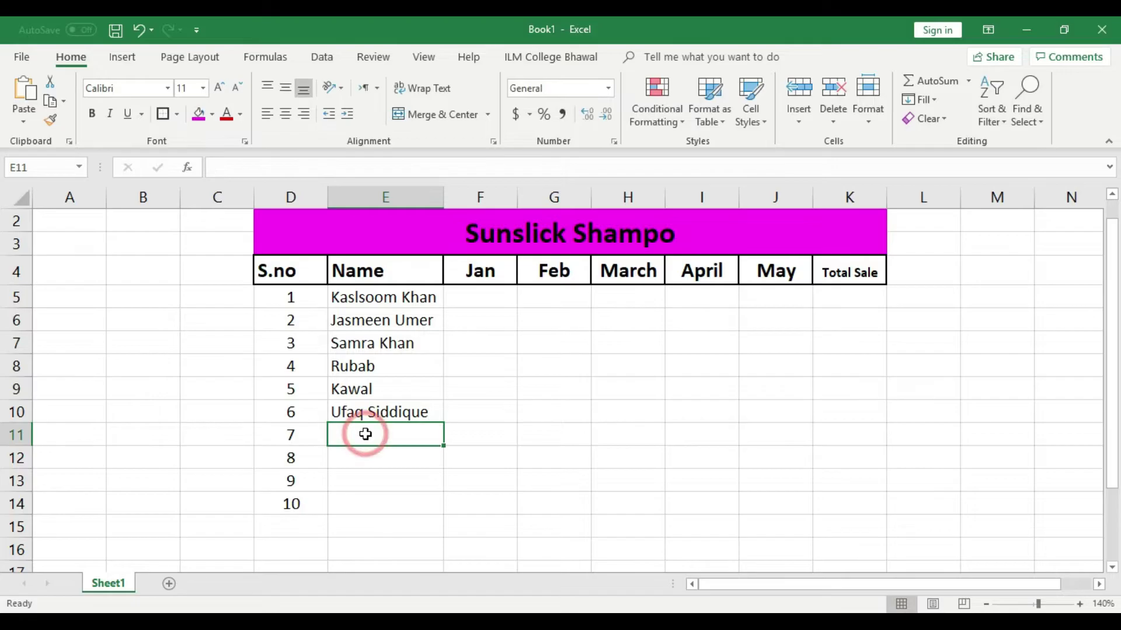
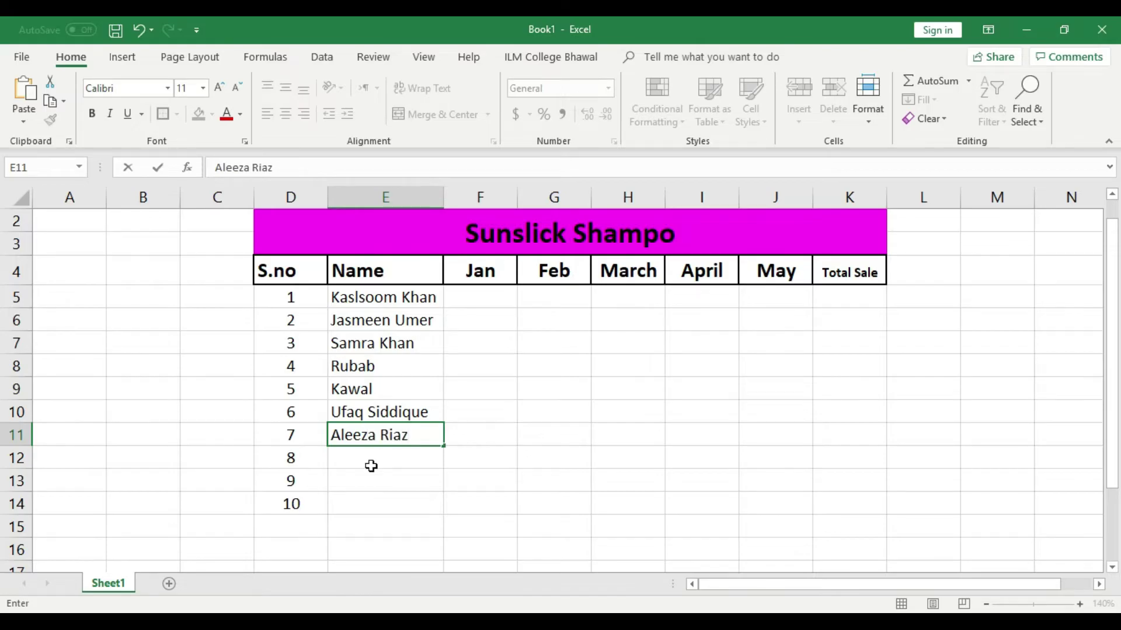
Enter the seventh through tenth salesperson names, ending in E14
{"action": "key", "text": "Return"}
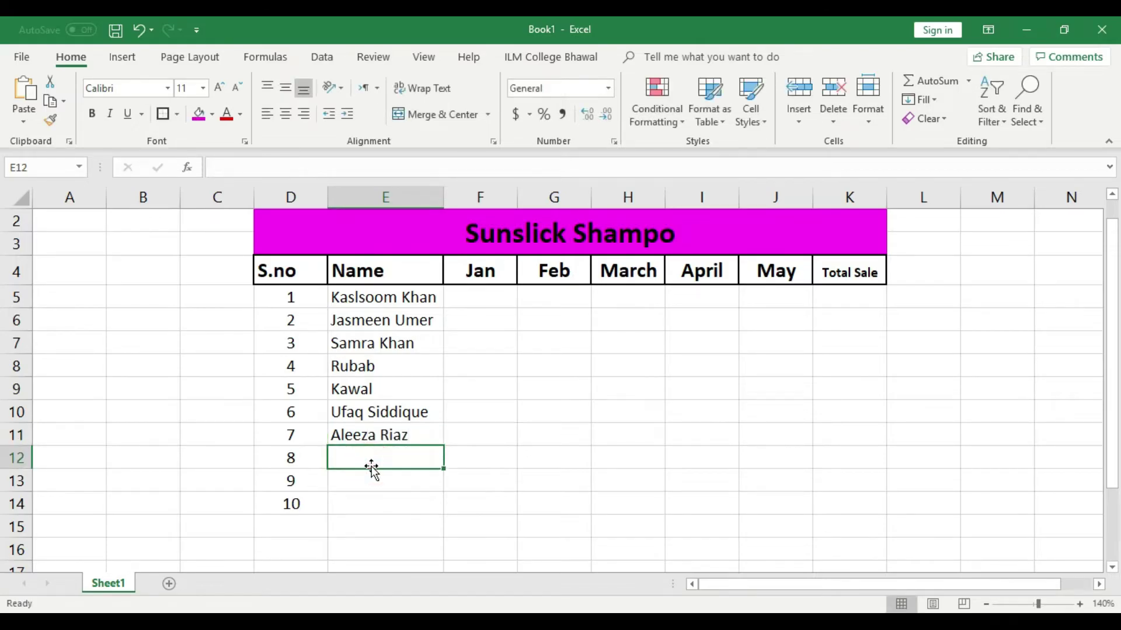
{"action": "left_click", "coordinate": [378, 481]}
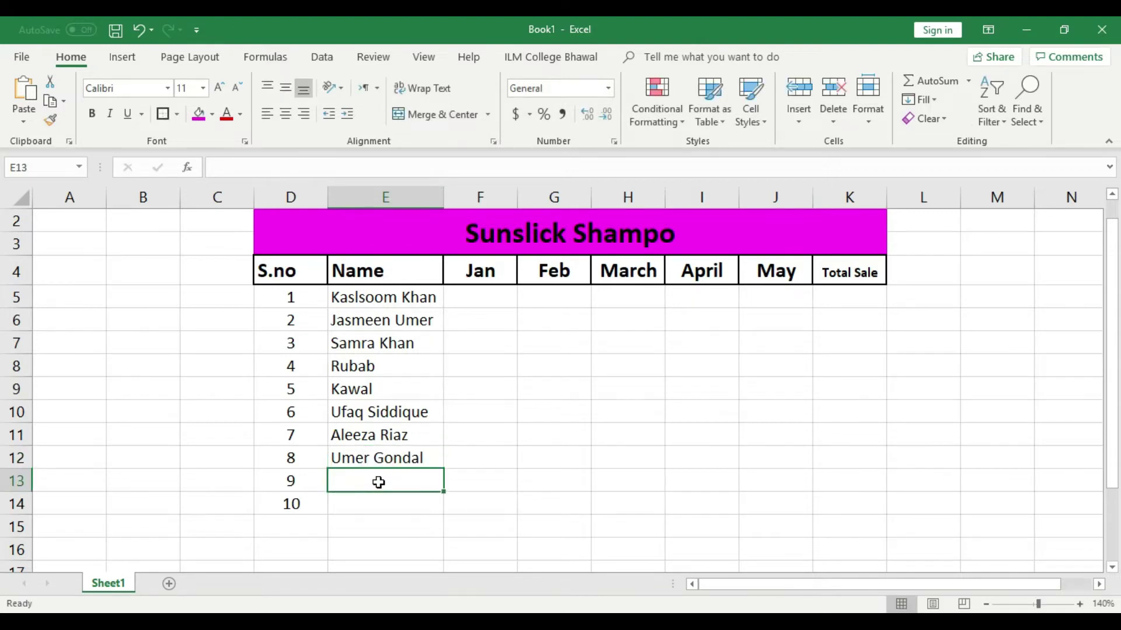
{"action": "left_click", "coordinate": [382, 506]}
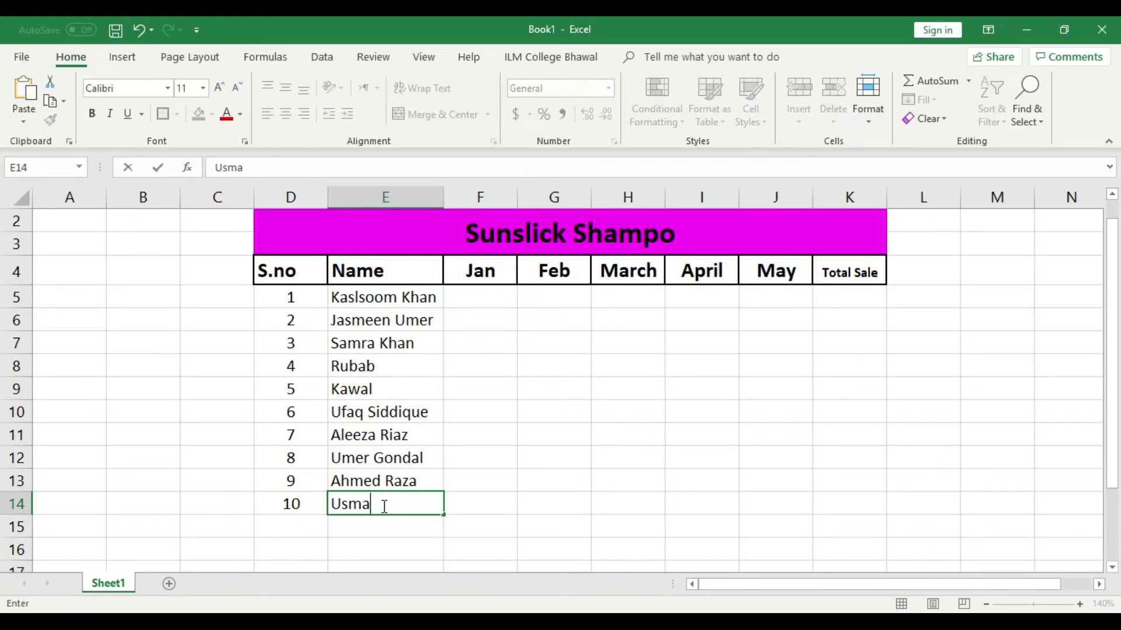
{"action": "left_click", "coordinate": [500, 385]}
Apply All Borders to the S.no and Name block D5:E14
{"action": "left_click_drag", "start_coordinate": [294, 297], "coordinate": [414, 504]}
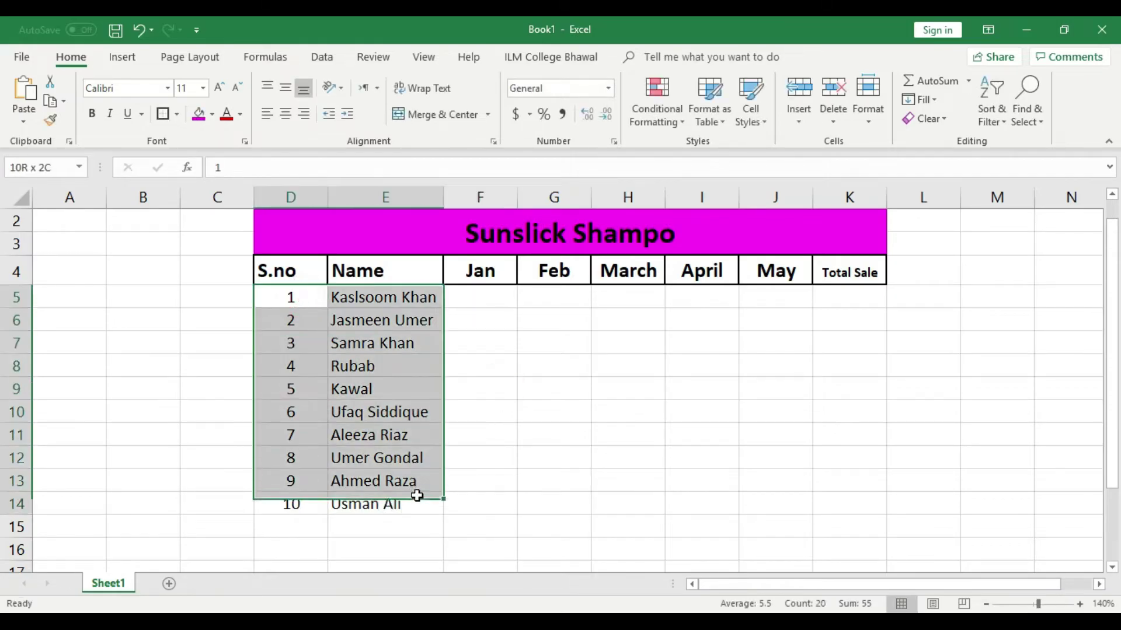
{"action": "left_click", "coordinate": [177, 115]}
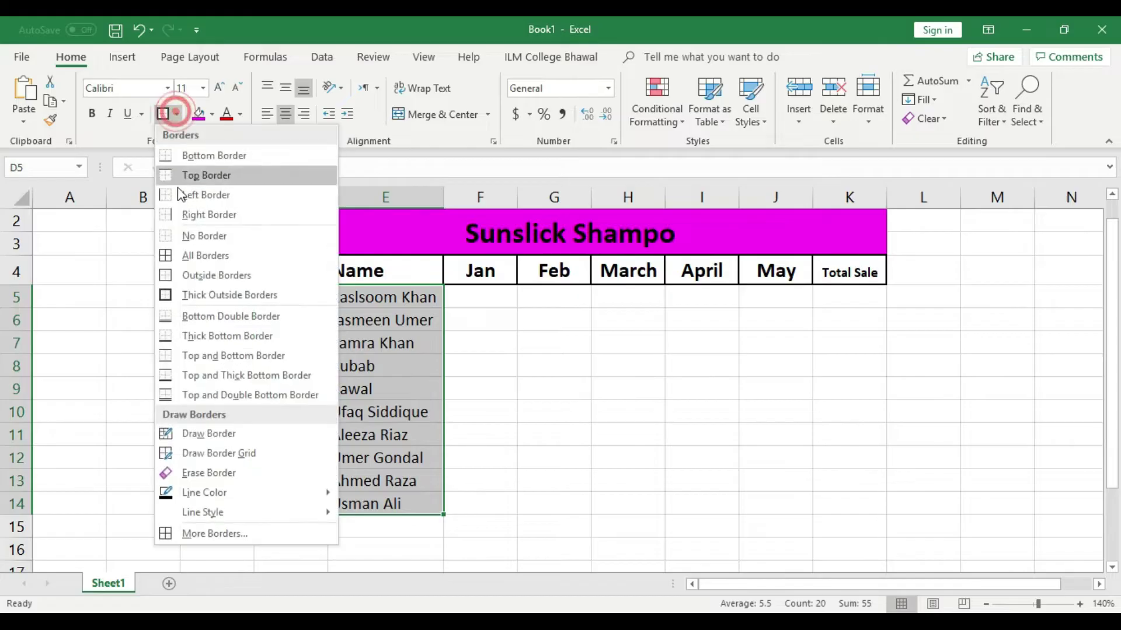
{"action": "left_click", "coordinate": [205, 253]}
{"action": "left_click", "coordinate": [587, 394]}
Put an outline border around the S.no header cell
{"action": "left_click", "coordinate": [293, 297]}
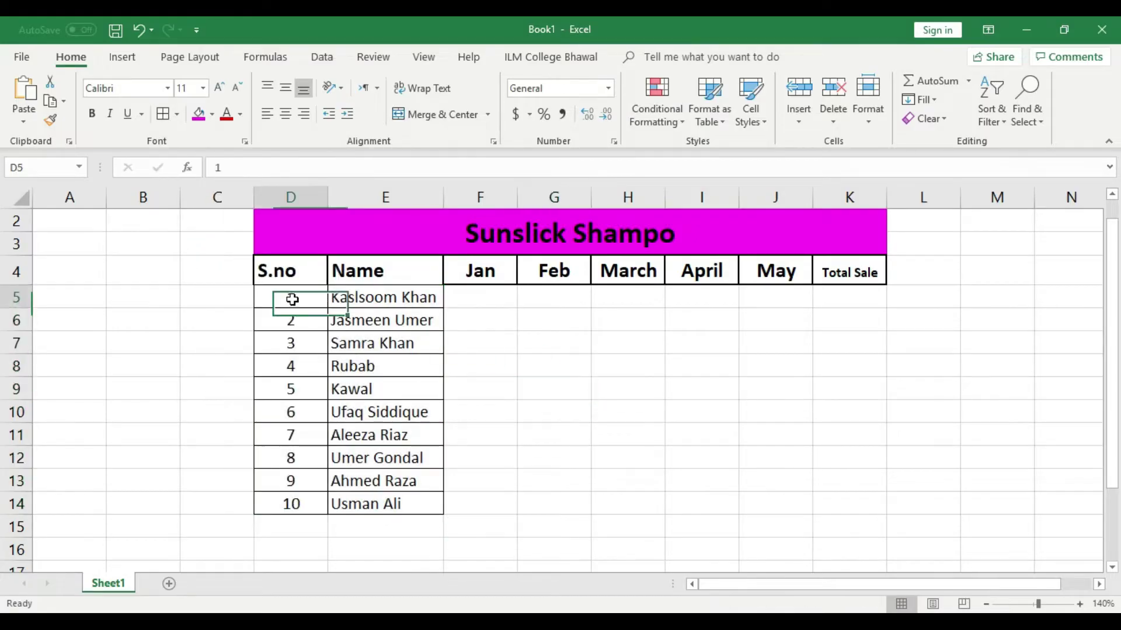
{"action": "left_click", "coordinate": [289, 274]}
{"action": "left_click", "coordinate": [177, 114]}
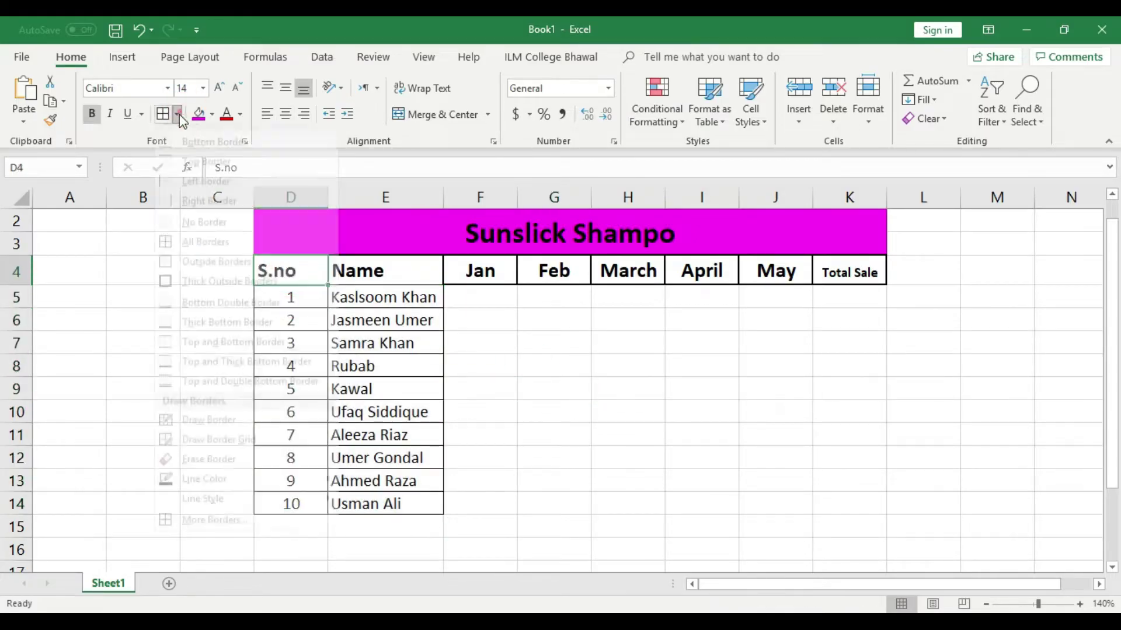
{"action": "left_click", "coordinate": [210, 286]}
{"action": "left_click", "coordinate": [413, 333]}
{"action": "left_click", "coordinate": [292, 271]}
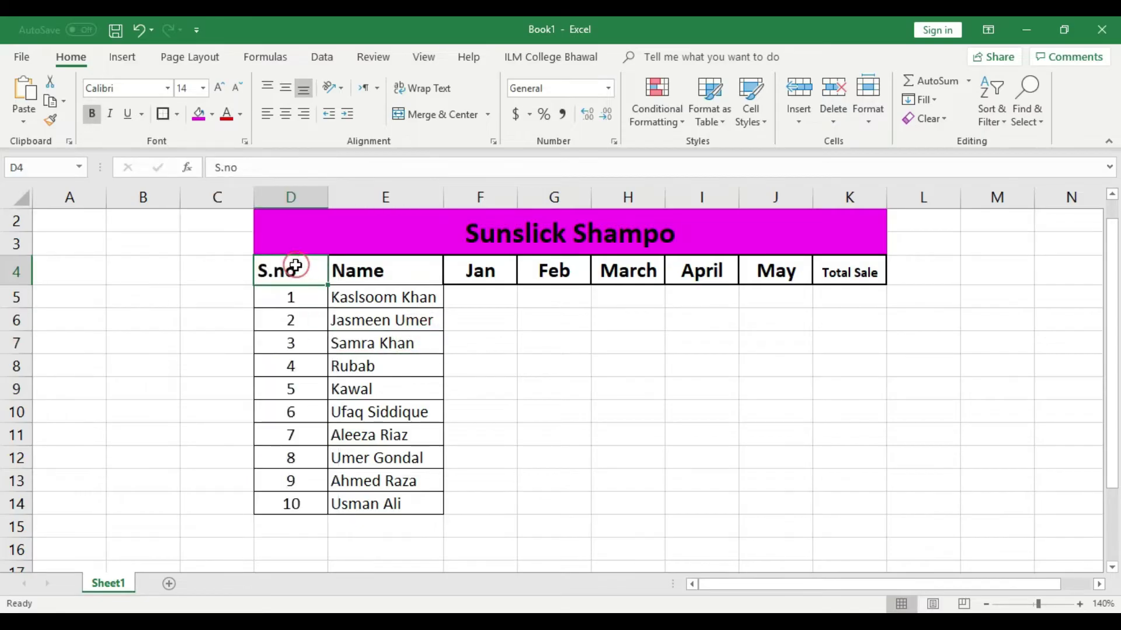
{"action": "left_click", "coordinate": [163, 115]}
{"action": "key", "text": "Right"}
{"action": "key", "text": "Right"}
{"action": "key", "text": "Right"}
{"action": "key", "text": "Right"}
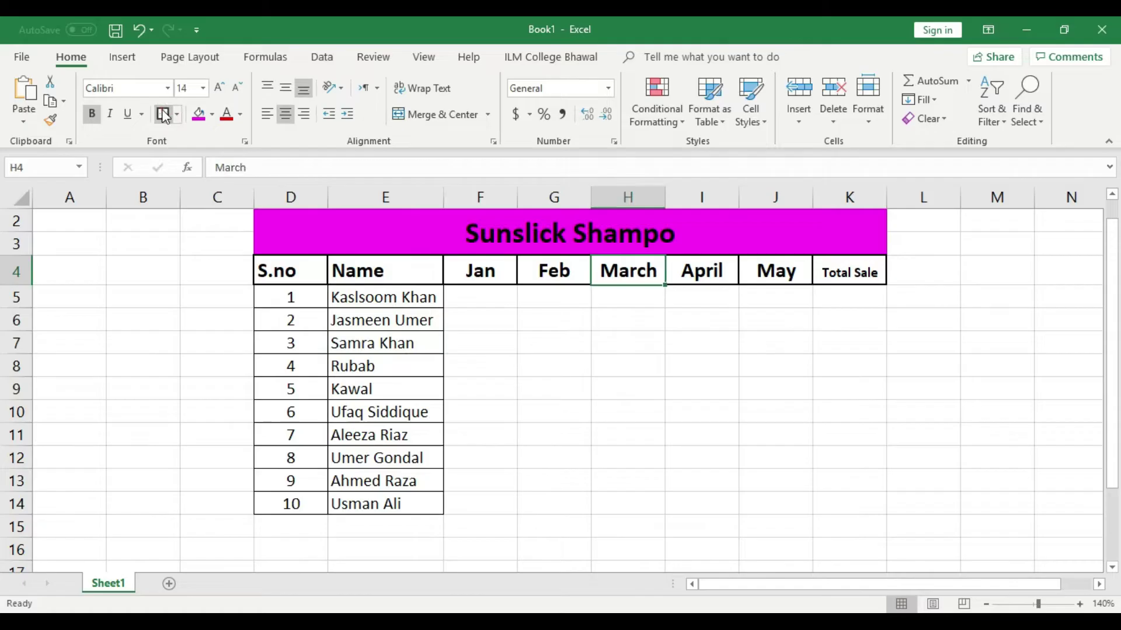
{"action": "key", "text": "Right"}
{"action": "key", "text": "Right"}
{"action": "key", "text": "Right"}
{"action": "left_click", "coordinate": [500, 366]}
Enter row 5 Jan–May sales: 600, 500, 200, 400, 800
{"action": "left_click", "coordinate": [492, 303]}
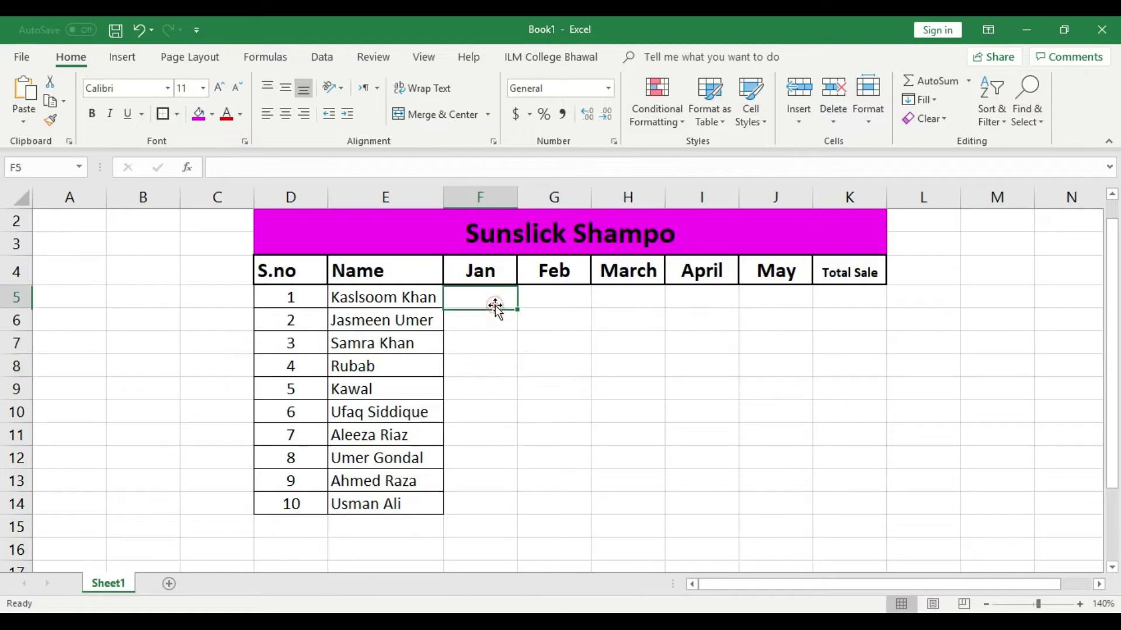
{"action": "left_click", "coordinate": [606, 235]}
{"action": "left_click", "coordinate": [501, 317]}
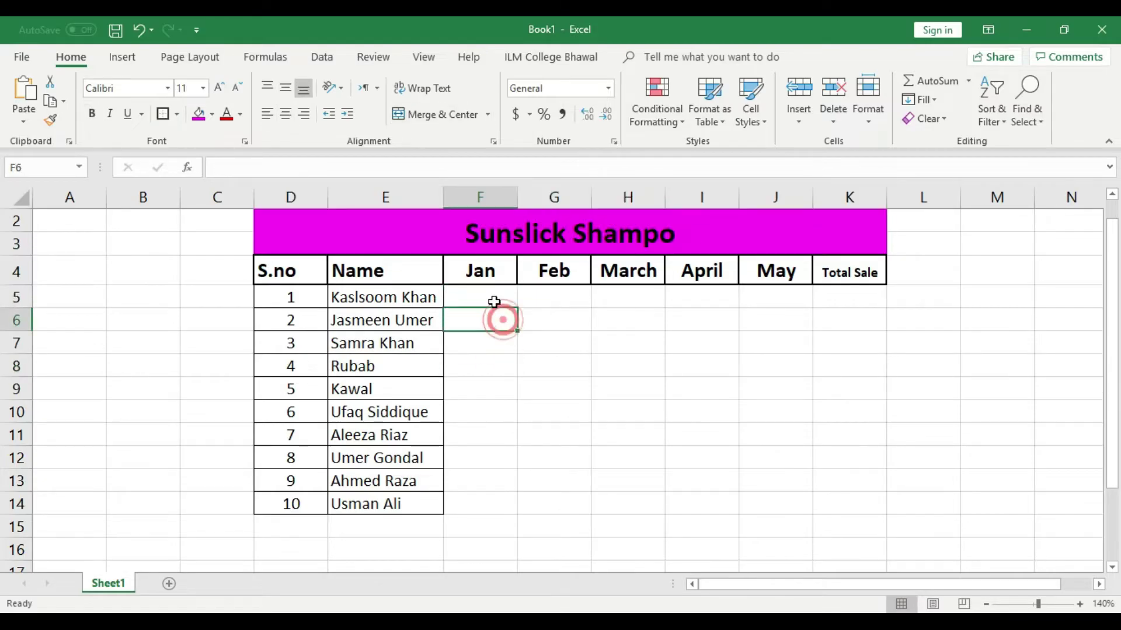
{"action": "left_click", "coordinate": [493, 299]}
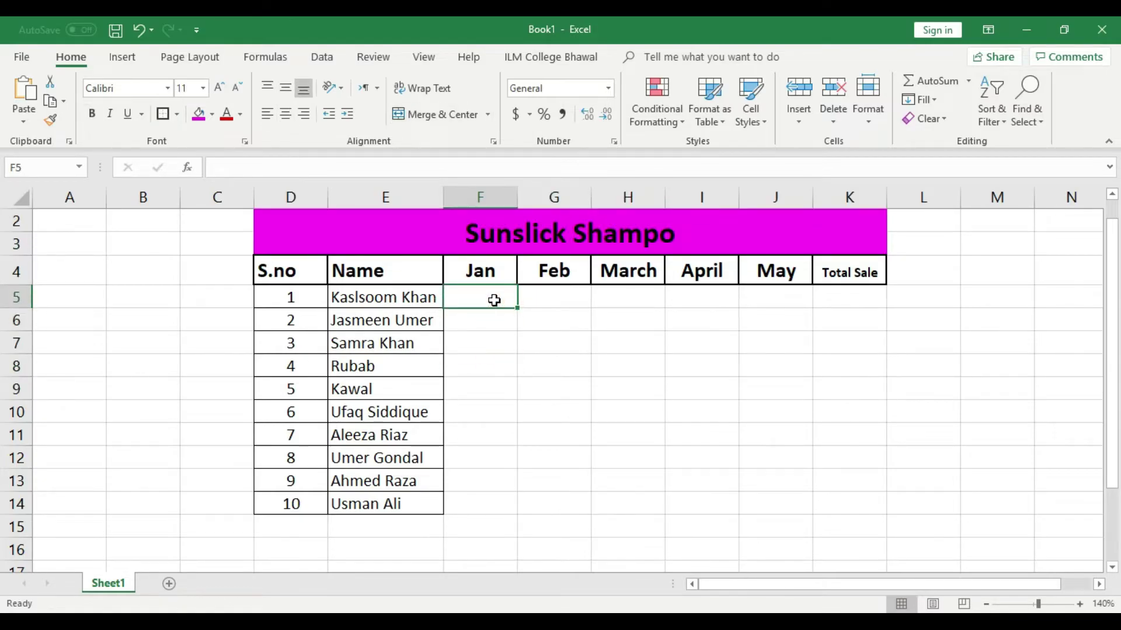
{"action": "type", "text": "600"}
{"action": "left_click", "coordinate": [562, 303]}
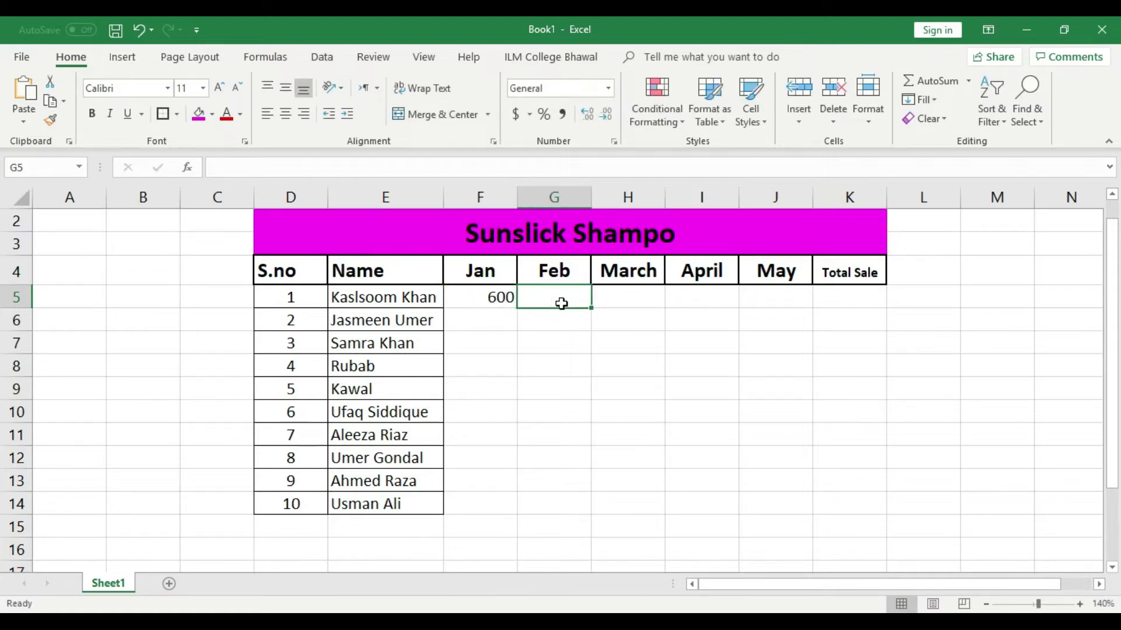
{"action": "type", "text": "500"}
{"action": "left_click", "coordinate": [614, 299]}
{"action": "type", "text": "200"}
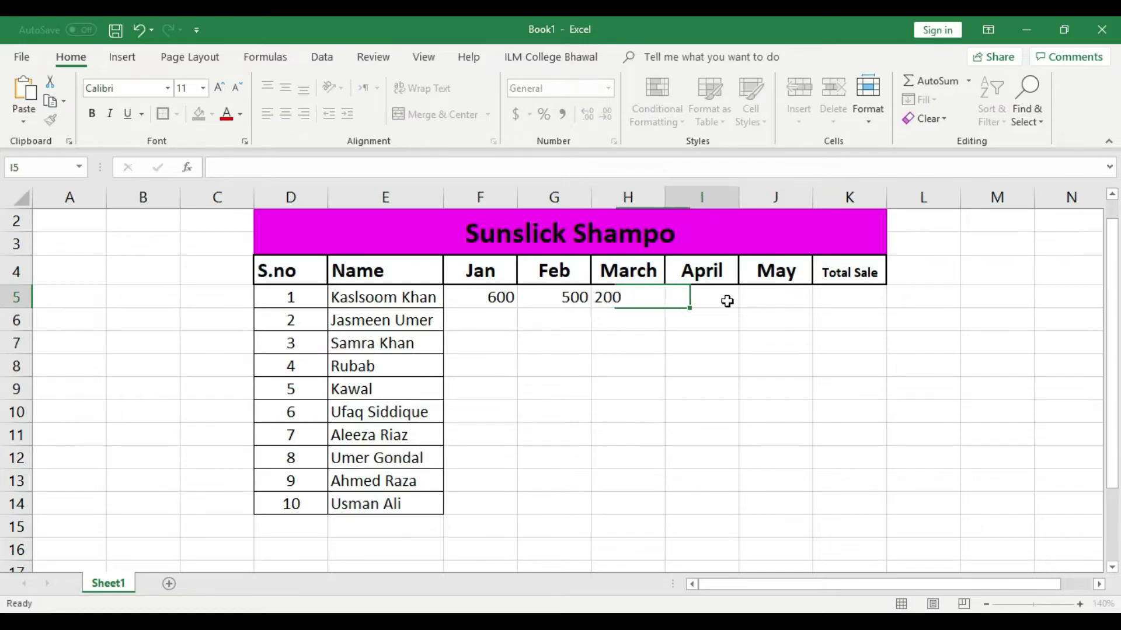
{"action": "left_click", "coordinate": [726, 300]}
{"action": "type", "text": "400"}
{"action": "left_click", "coordinate": [781, 306]}
{"action": "type", "text": "800"}
{"action": "left_click", "coordinate": [783, 340]}
Enter row 6 Jan–May sales: 500, 200, 100, 50, 450
{"action": "left_click", "coordinate": [495, 320]}
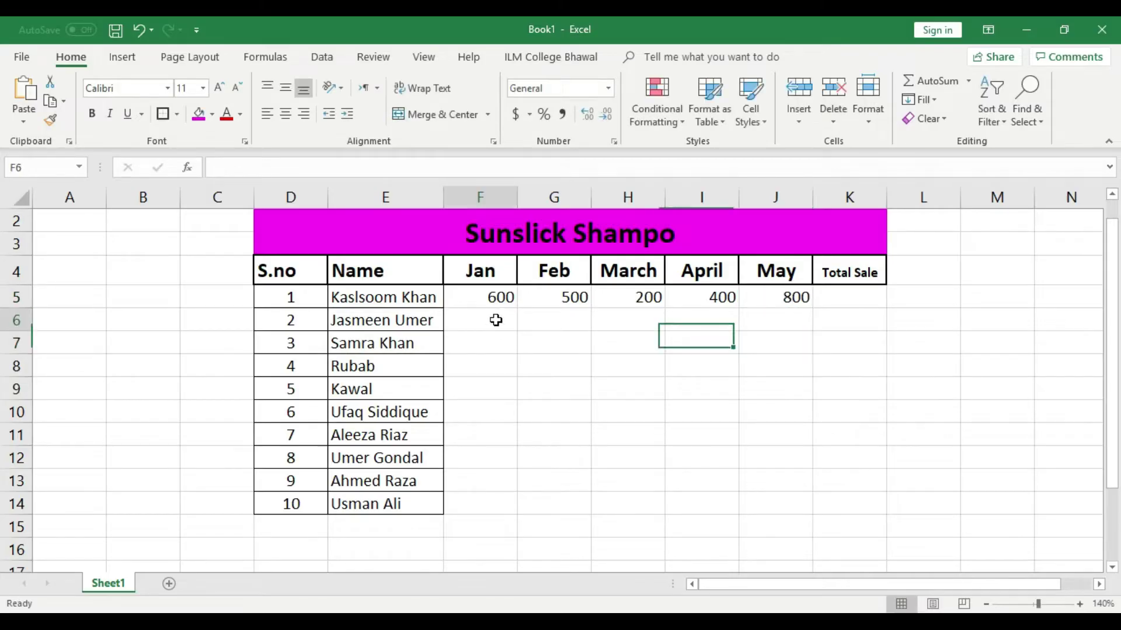
{"action": "type", "text": "500"}
{"action": "key", "text": "Tab"}
{"action": "type", "text": "2"}
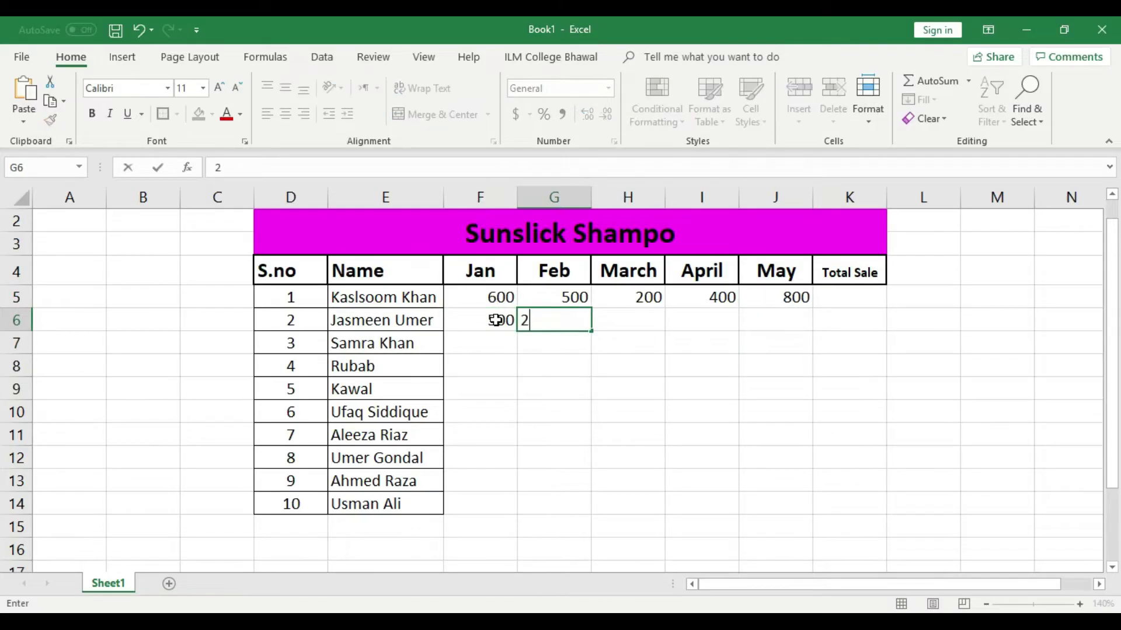
{"action": "type", "text": "0"}
{"action": "key", "text": "Tab"}
{"action": "type", "text": "10"}
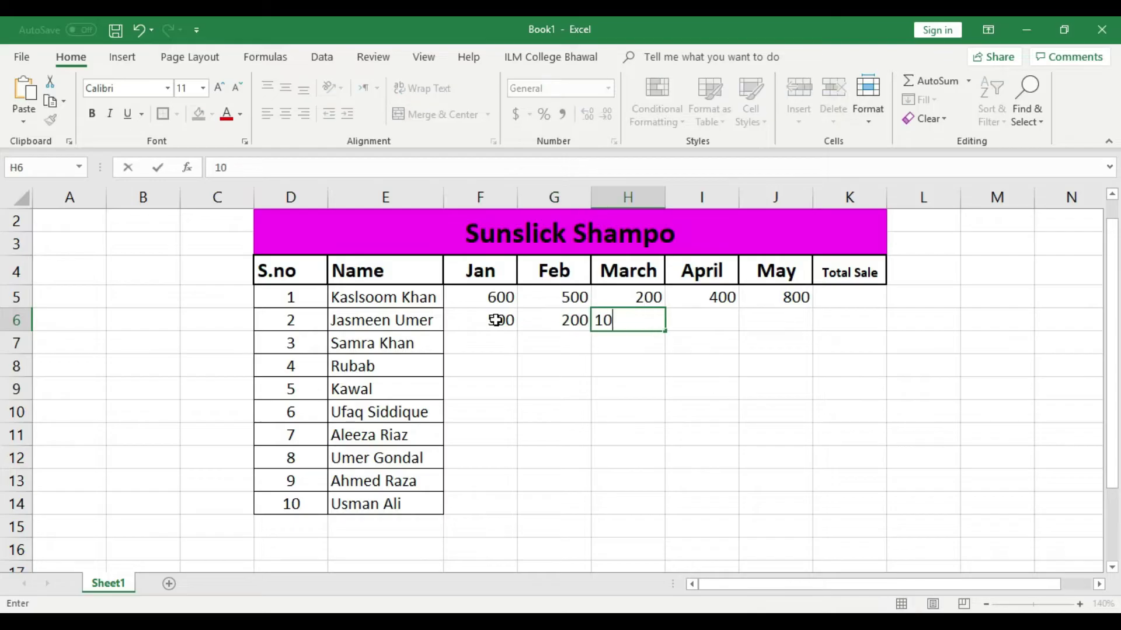
{"action": "type", "text": "0"}
{"action": "key", "text": "Tab"}
{"action": "type", "text": "50"}
{"action": "key", "text": "Tab"}
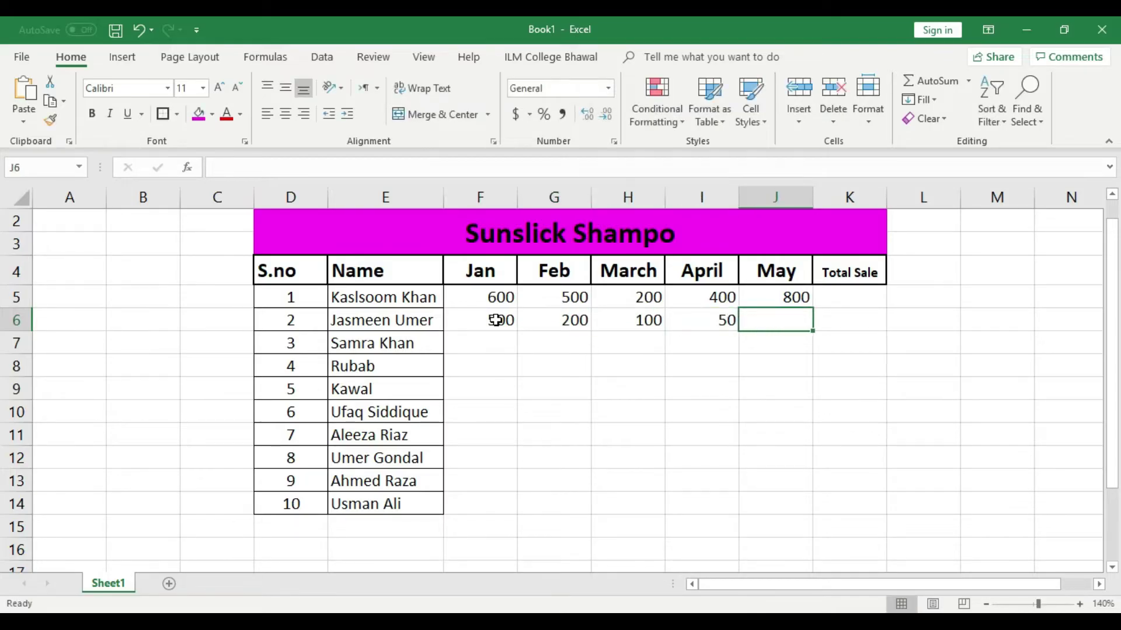
{"action": "type", "text": "450"}
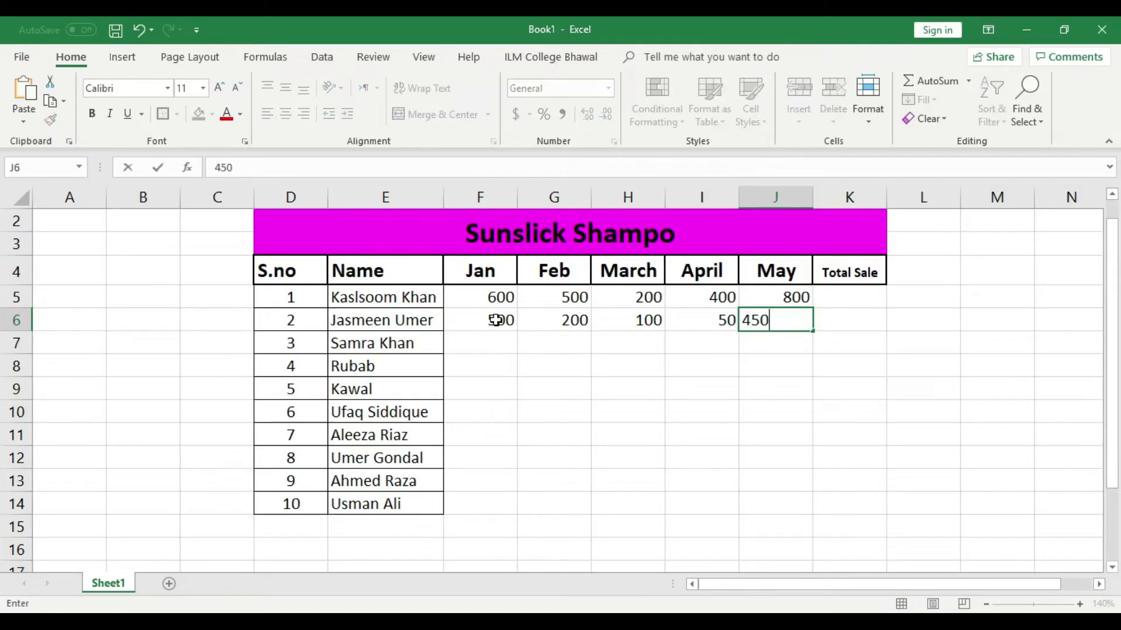
{"action": "key", "text": "Down"}
Enter row 7 Jan–May sales: 500, 500, 700, 800, 900
{"action": "key", "text": "Left"}
{"action": "key", "text": "Left"}
{"action": "key", "text": "Left"}
{"action": "key", "text": "Left"}
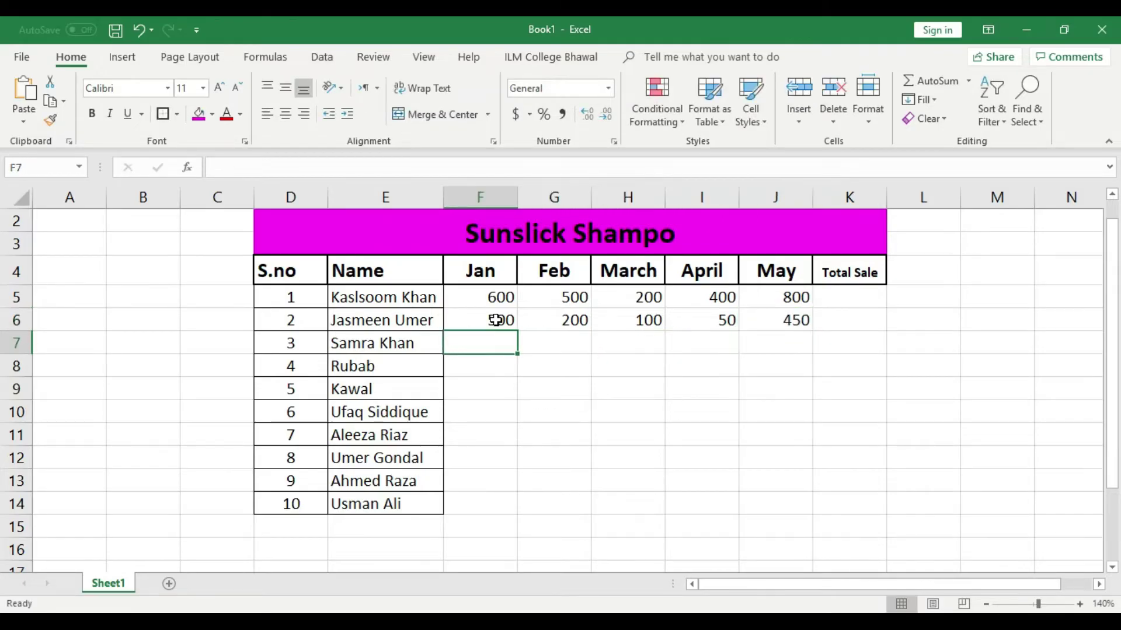
{"action": "type", "text": "5"}
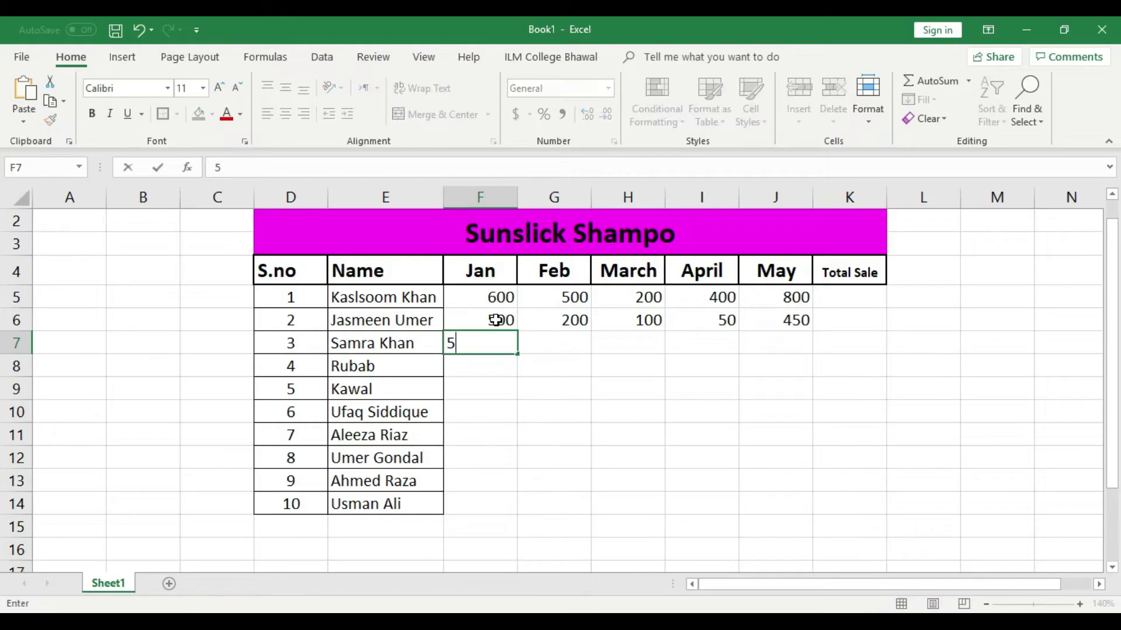
{"action": "type", "text": "0"}
{"action": "key", "text": "Tab"}
{"action": "type", "text": "5"}
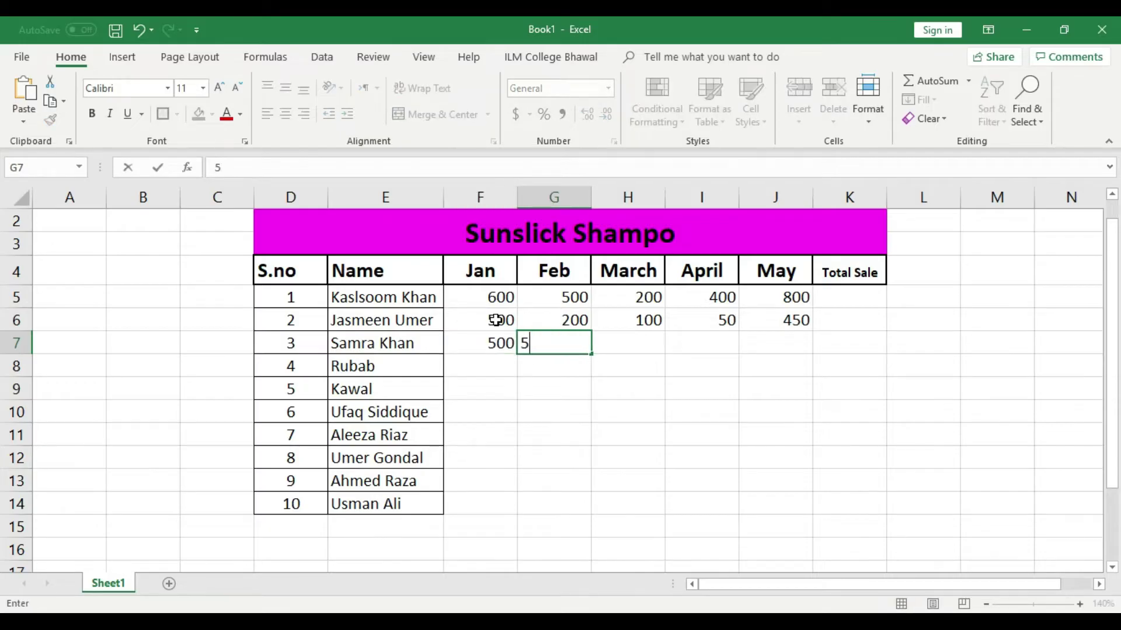
{"action": "type", "text": "5"}
{"action": "key", "text": "Tab"}
{"action": "key", "text": "Left"}
{"action": "type", "text": "500"}
{"action": "key", "text": "Tab"}
{"action": "type", "text": "70"}
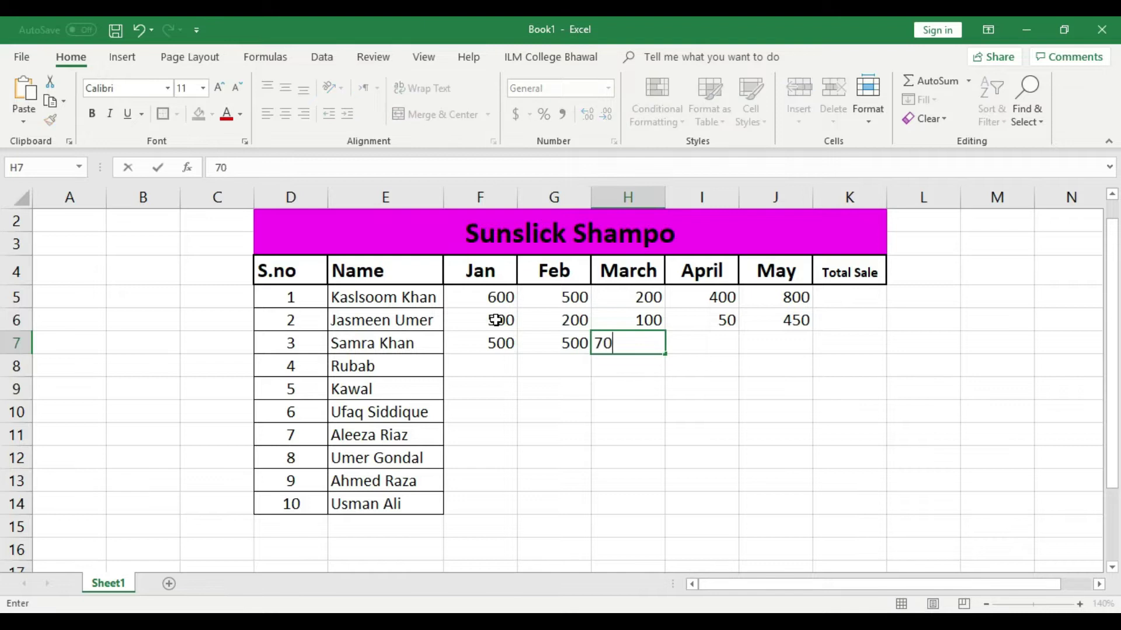
{"action": "type", "text": "0"}
{"action": "key", "text": "Tab"}
{"action": "type", "text": "800"}
{"action": "key", "text": "Tab"}
{"action": "type", "text": "900"}
{"action": "key", "text": "Return"}
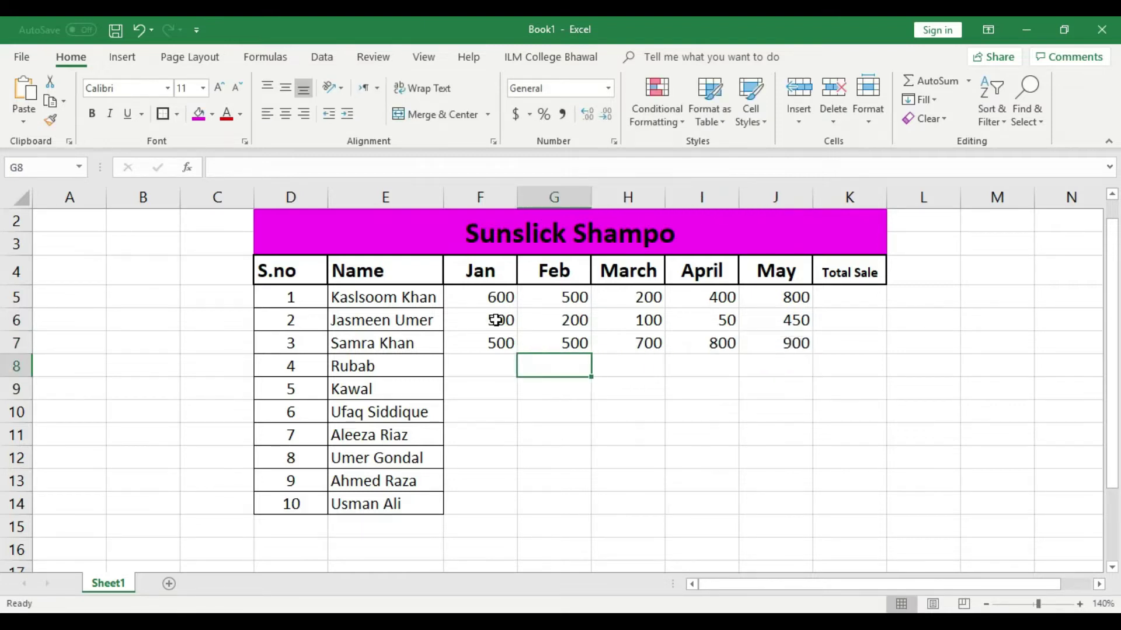
Enter row 8 Jan–May sales: 2500, 2800, 1900, 1800, 450
{"action": "type", "text": "2500"}
{"action": "key", "text": "Tab"}
{"action": "type", "text": "28"}
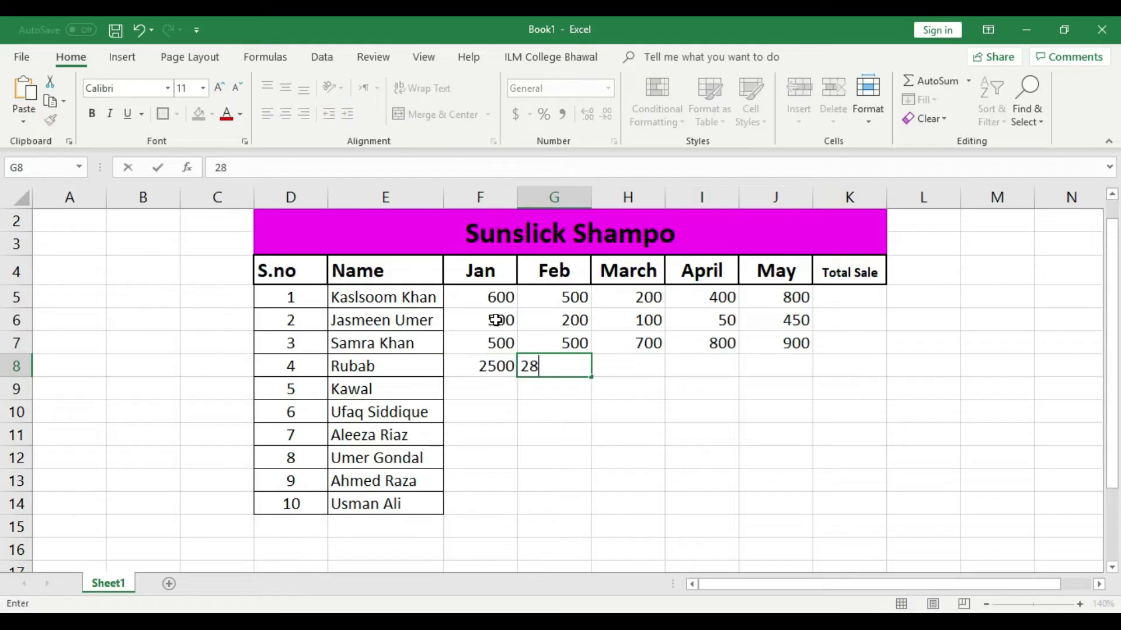
{"action": "type", "text": "00"}
{"action": "key", "text": "Tab"}
{"action": "type", "text": "1"}
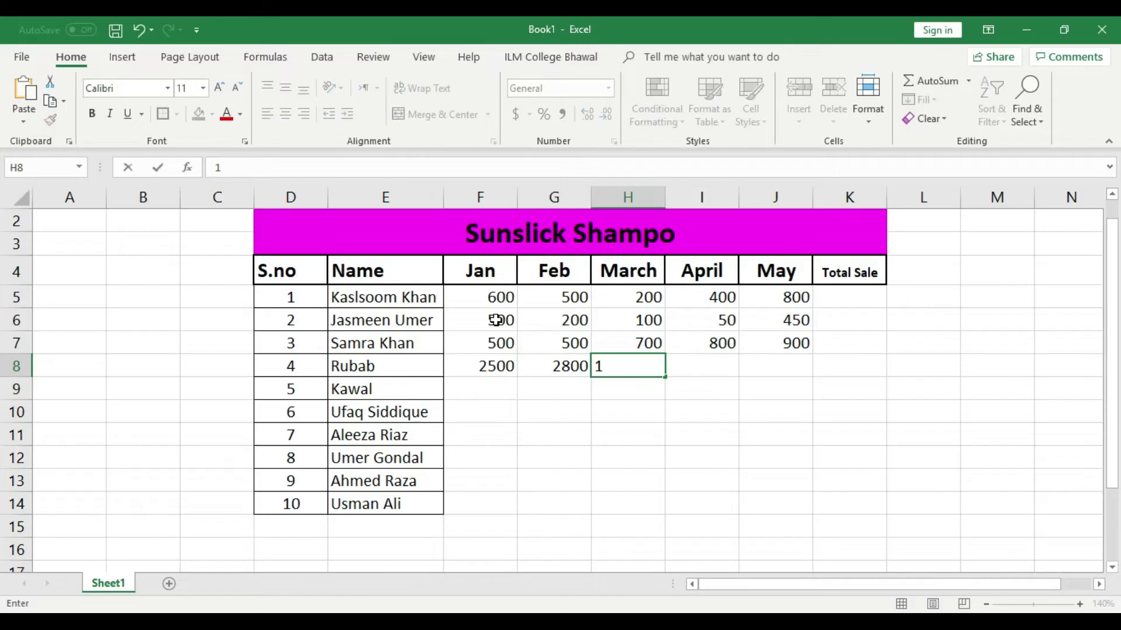
{"action": "type", "text": "90"}
{"action": "key", "text": "Tab"}
{"action": "key", "text": "Left"}
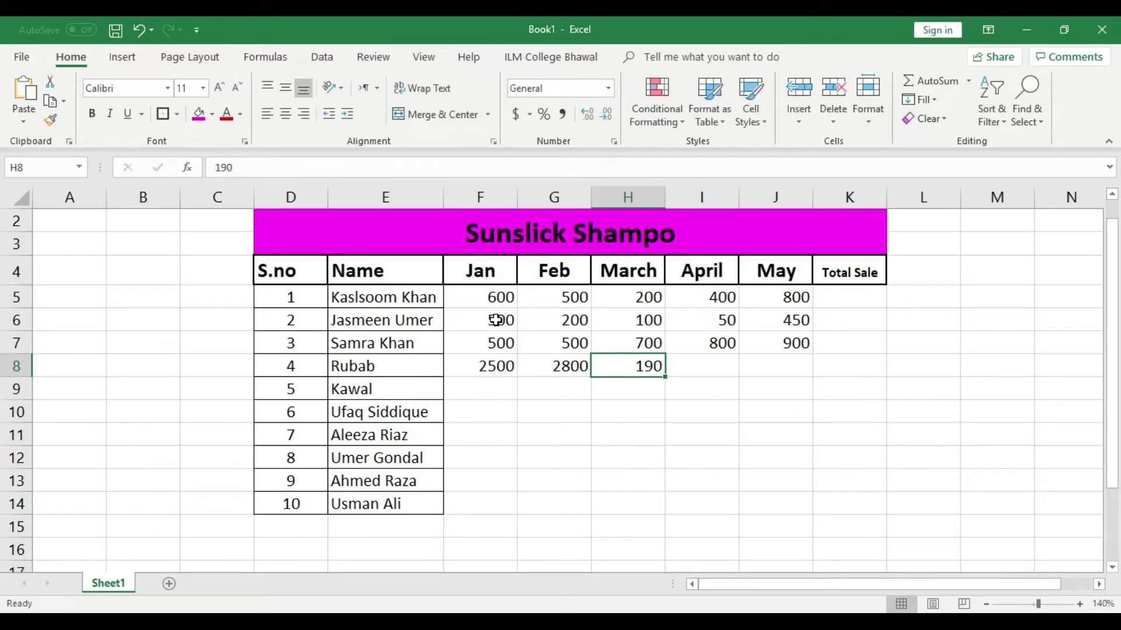
{"action": "key", "text": "F2"}
{"action": "type", "text": "0"}
{"action": "key", "text": "Tab"}
{"action": "type", "text": "1800"}
{"action": "key", "text": "Tab"}
{"action": "type", "text": "450"}
{"action": "key", "text": "Return"}
Enter row 9 Jan–May sales: 250, 150, 750, 350, 450
{"action": "key", "text": "Left"}
{"action": "key", "text": "Left"}
{"action": "key", "text": "Left"}
{"action": "key", "text": "Left"}
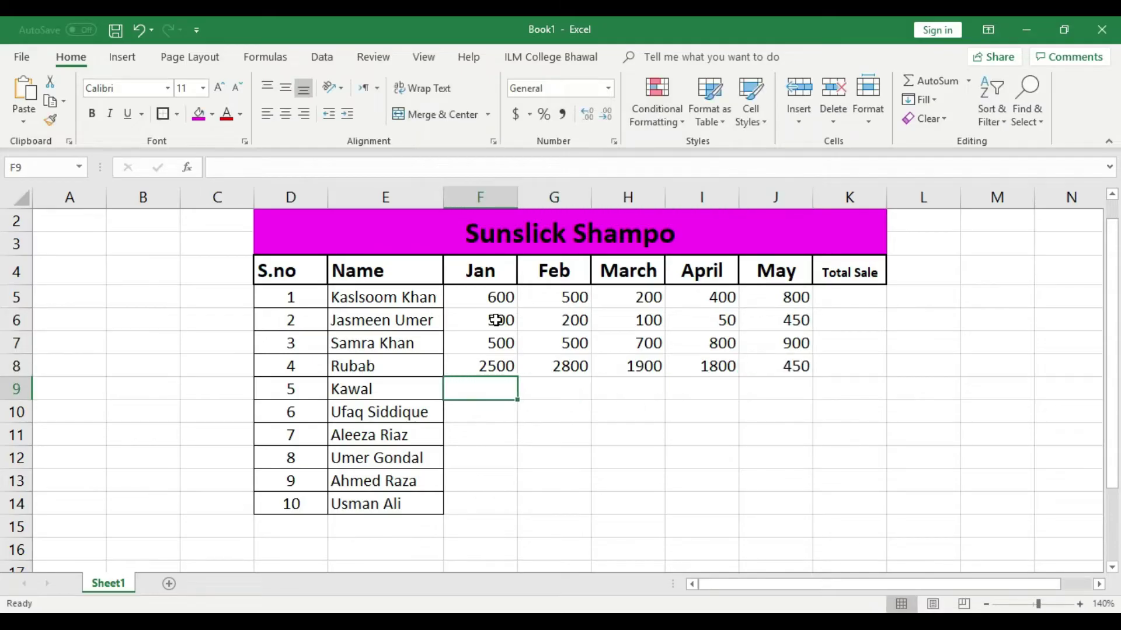
{"action": "type", "text": "250"}
{"action": "key", "text": "Tab"}
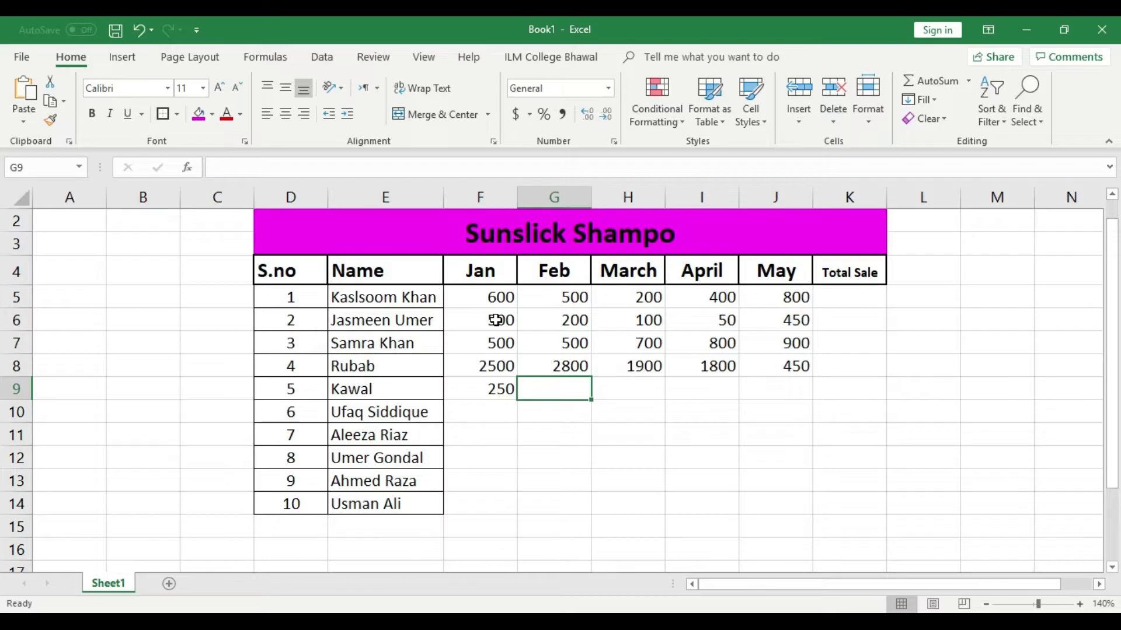
{"action": "type", "text": "150"}
{"action": "key", "text": "Tab"}
{"action": "type", "text": "750"}
{"action": "key", "text": "Tab"}
{"action": "type", "text": "35"}
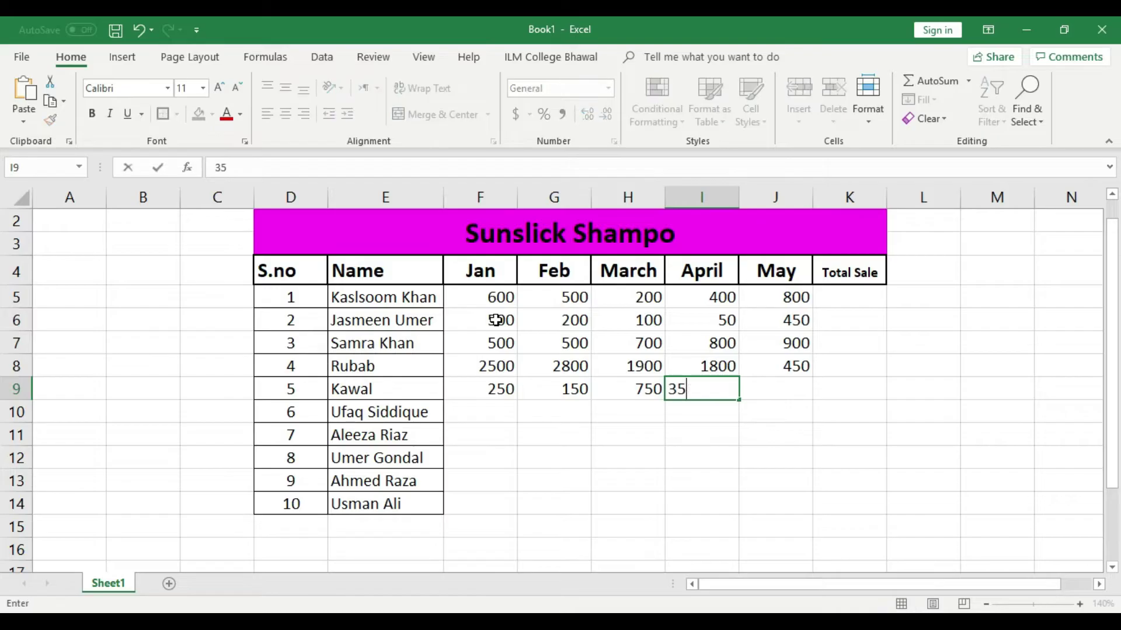
{"action": "type", "text": "0"}
{"action": "key", "text": "Tab"}
{"action": "type", "text": "3"}
{"action": "key", "text": "BackSpace"}
{"action": "type", "text": "45"}
{"action": "key", "text": "BackSpace"}
{"action": "type", "text": "5"}
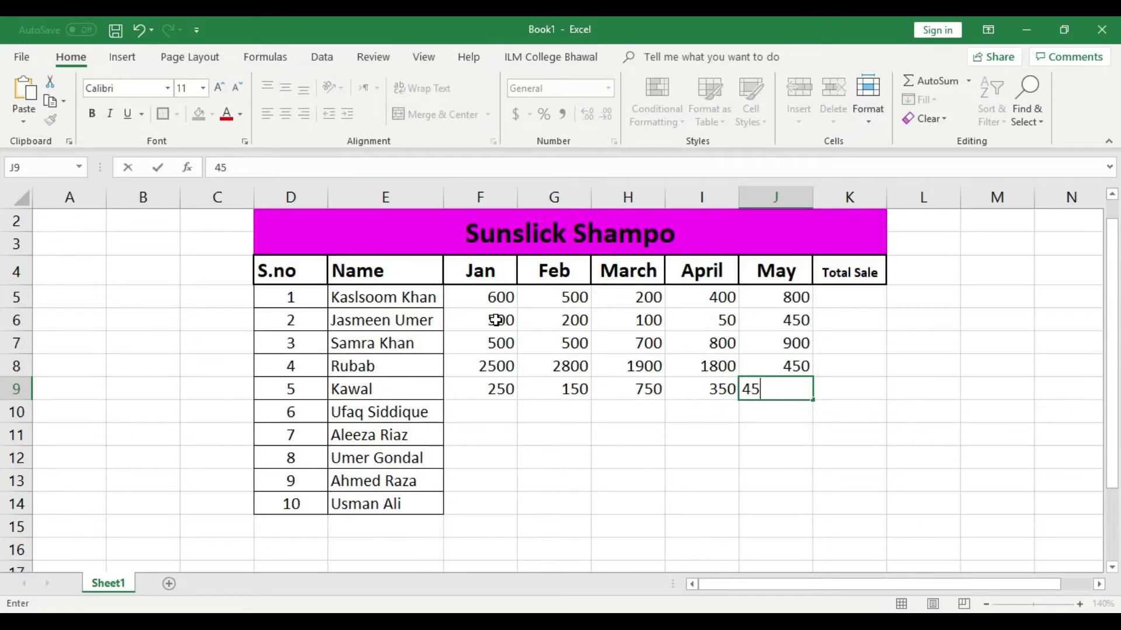
{"action": "key", "text": "Return"}
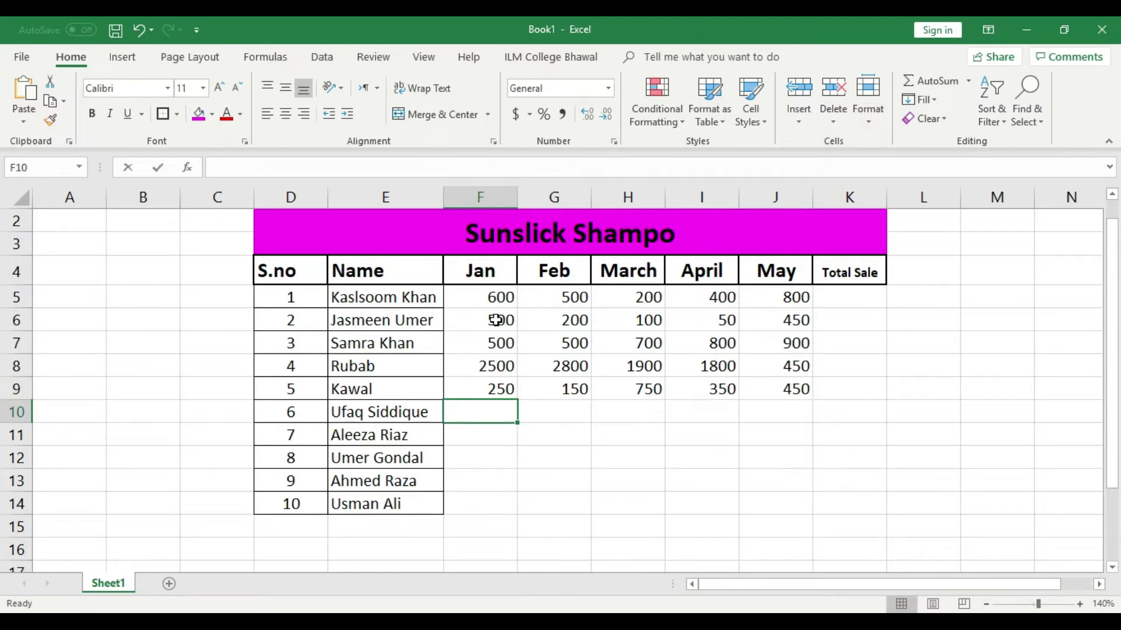
Enter row 10 Jan–May sales: 5500, 3500, 3400, 3900, 2300
{"action": "type", "text": "5500"}
{"action": "key", "text": "Tab"}
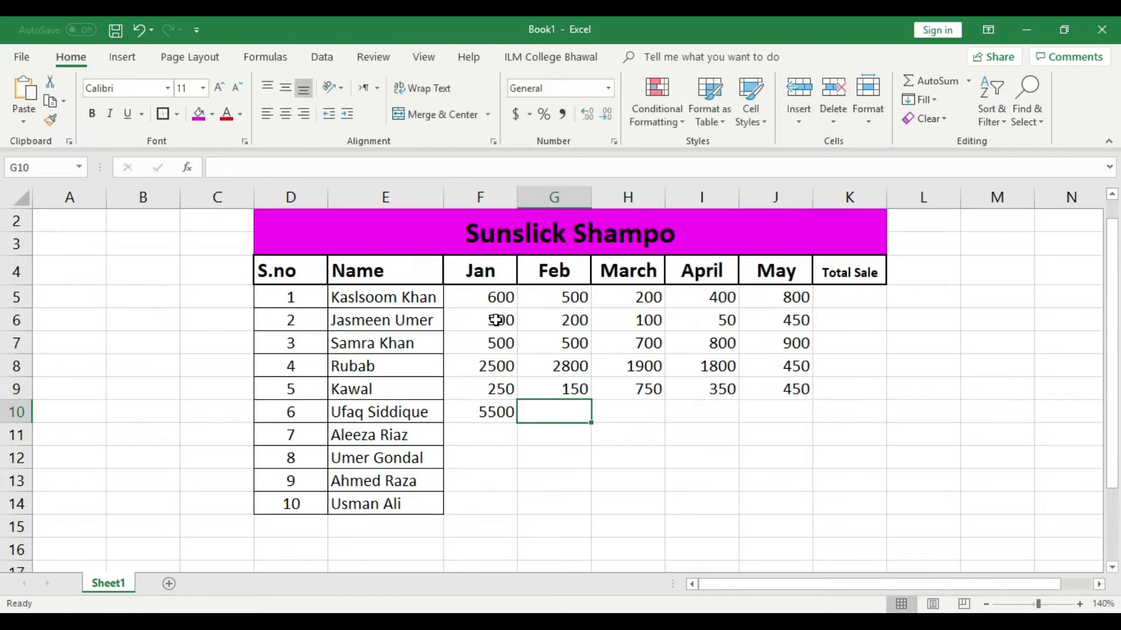
{"action": "type", "text": "3500"}
{"action": "key", "text": "Tab"}
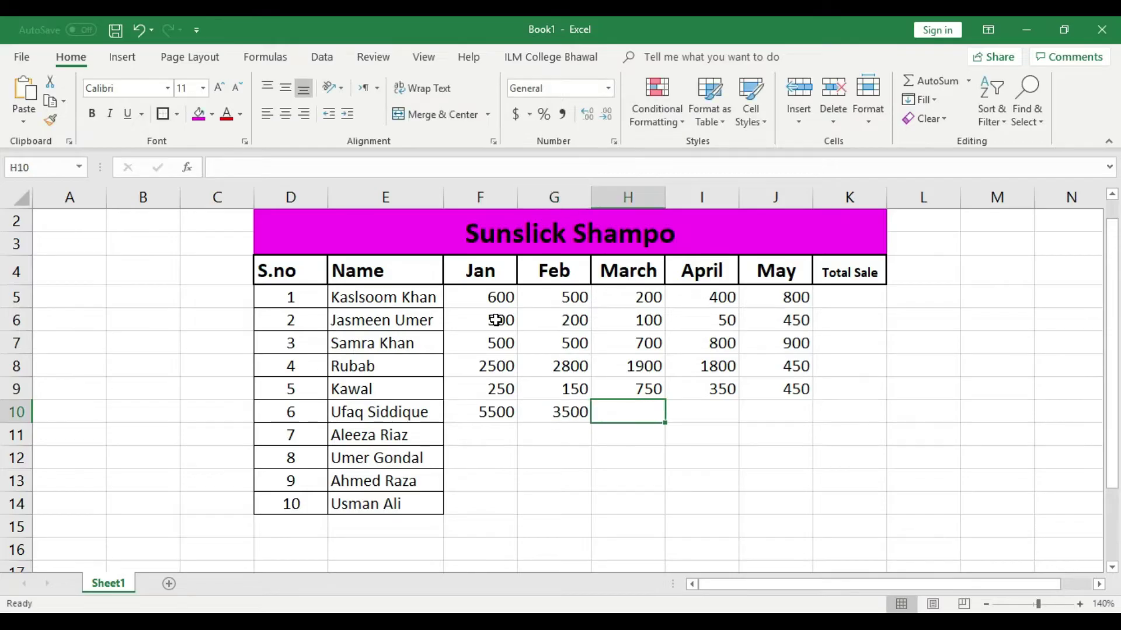
{"action": "type", "text": "3400"}
{"action": "key", "text": "Tab"}
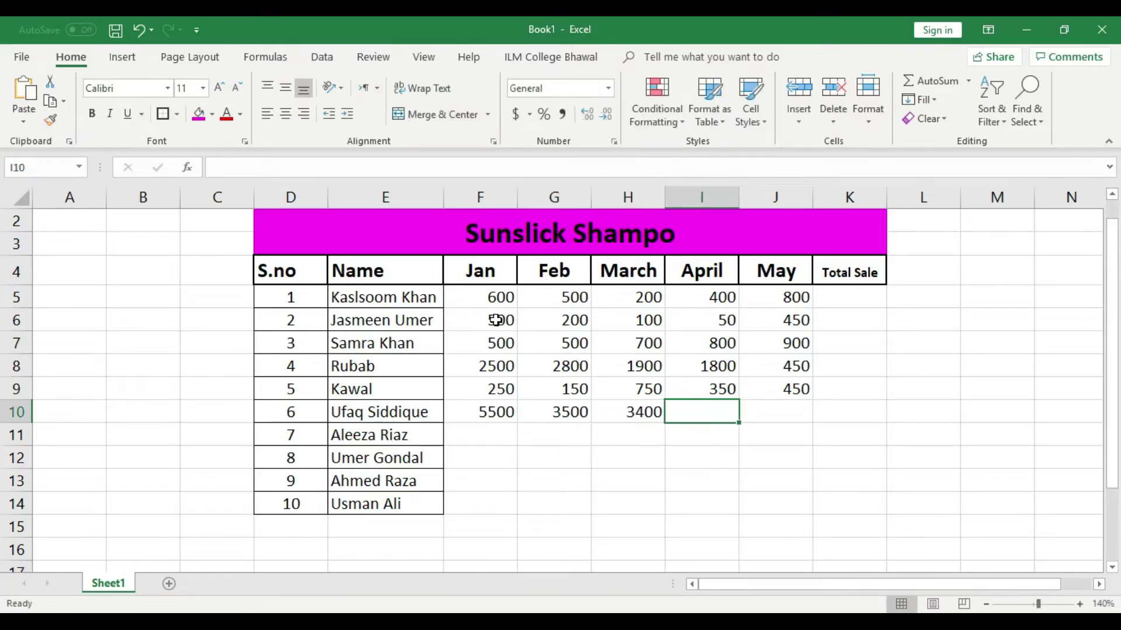
{"action": "type", "text": "3900"}
{"action": "key", "text": "Tab"}
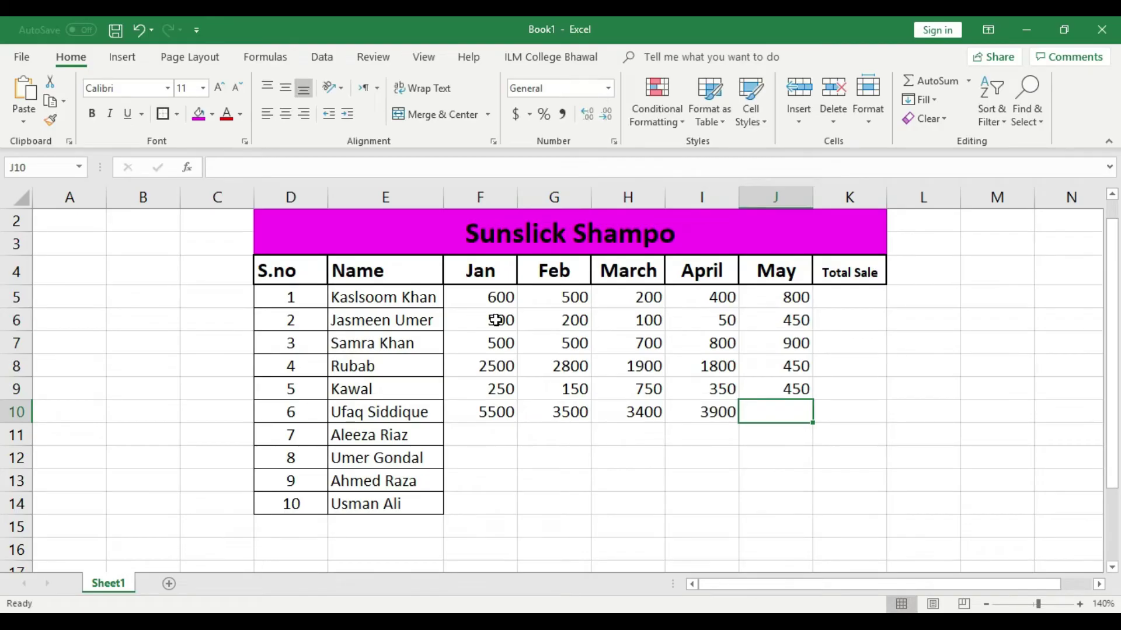
{"action": "type", "text": "2300"}
{"action": "key", "text": "Return"}
Enter row 11 Jan–May sales: 600, 700, 800, 900, 1200
{"action": "key", "text": "Left"}
{"action": "key", "text": "Left"}
{"action": "key", "text": "Left"}
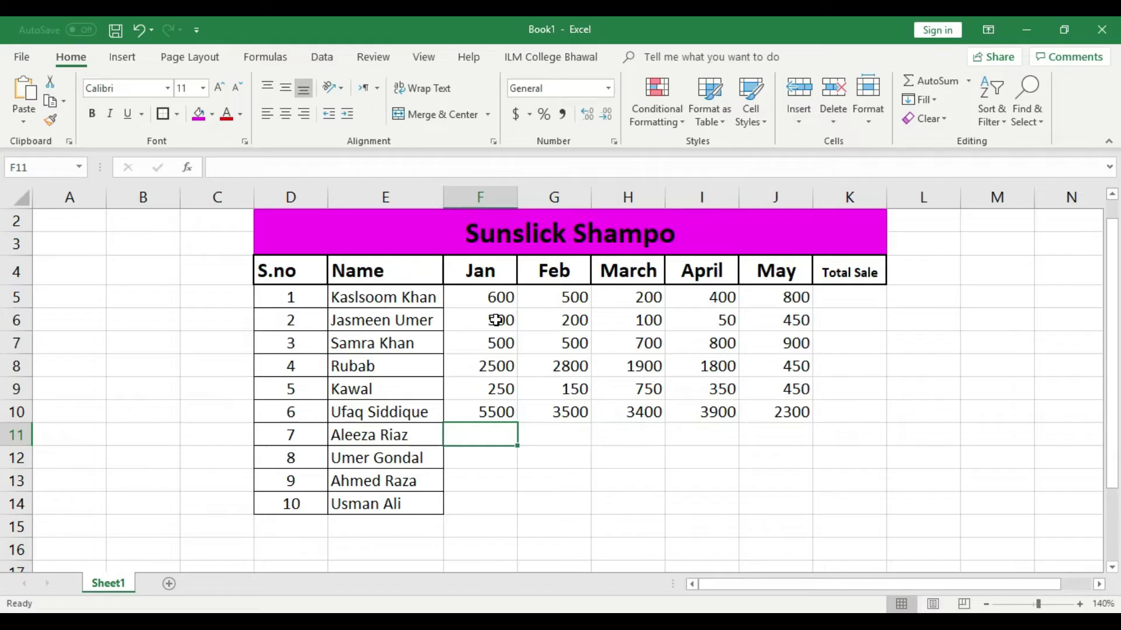
{"action": "type", "text": "600"}
{"action": "key", "text": "Tab"}
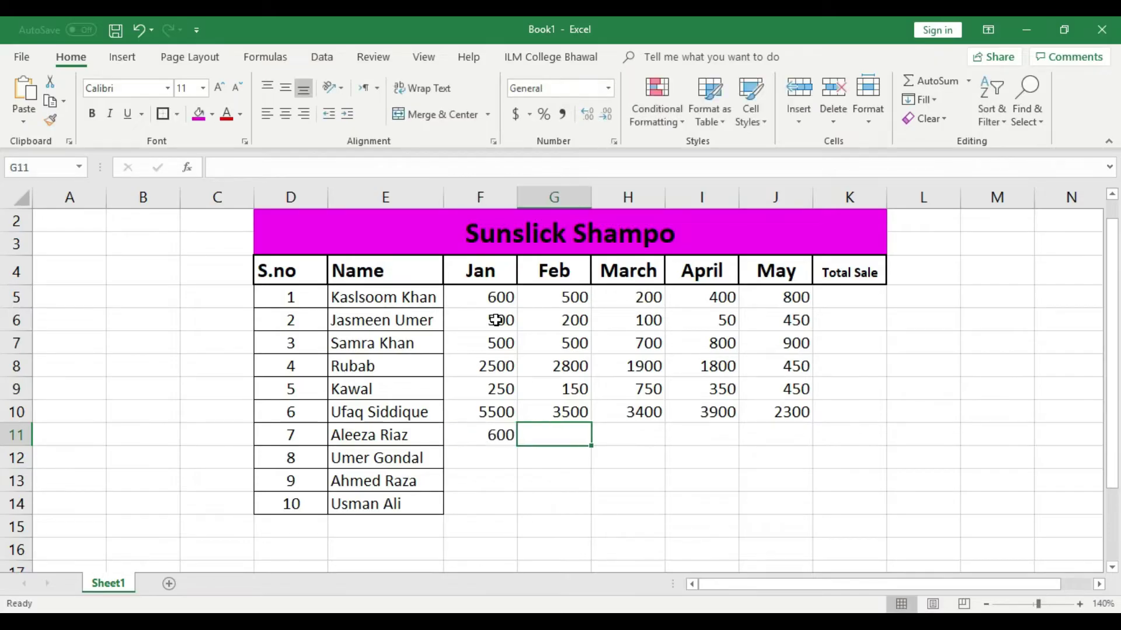
{"action": "type", "text": "700"}
{"action": "key", "text": "Tab"}
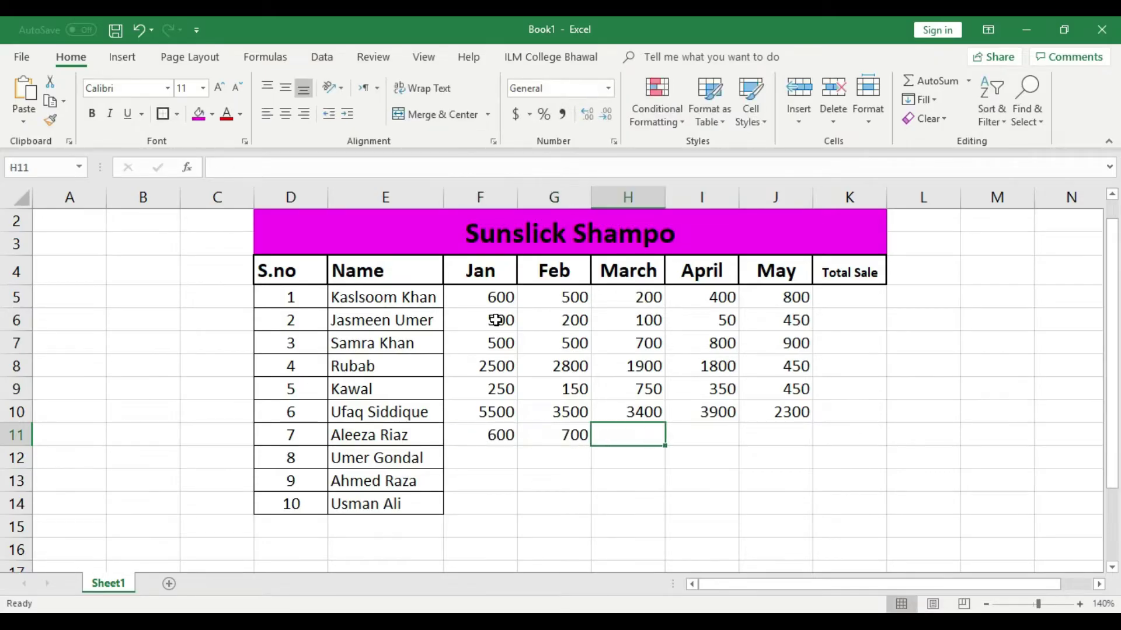
{"action": "type", "text": "800"}
{"action": "key", "text": "Tab"}
{"action": "type", "text": "900"}
{"action": "key", "text": "Tab"}
{"action": "type", "text": "1200"}
{"action": "key", "text": "Return"}
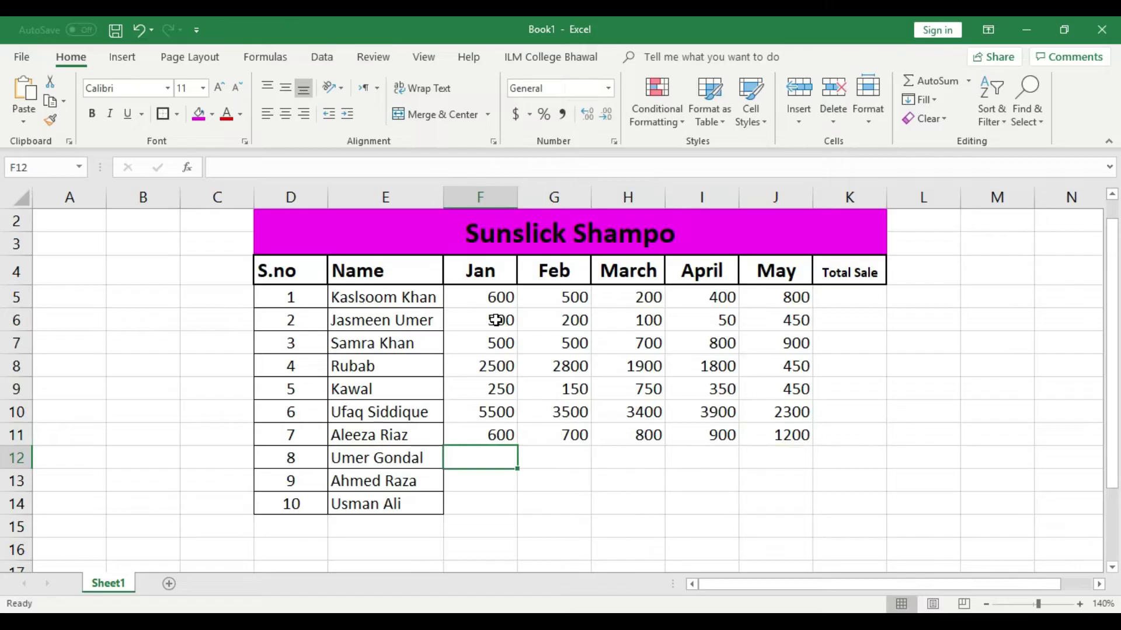
Enter row 12 Jan–May sales: 3000, 3200, 4500, 7000, 9000
{"action": "type", "text": "3000"}
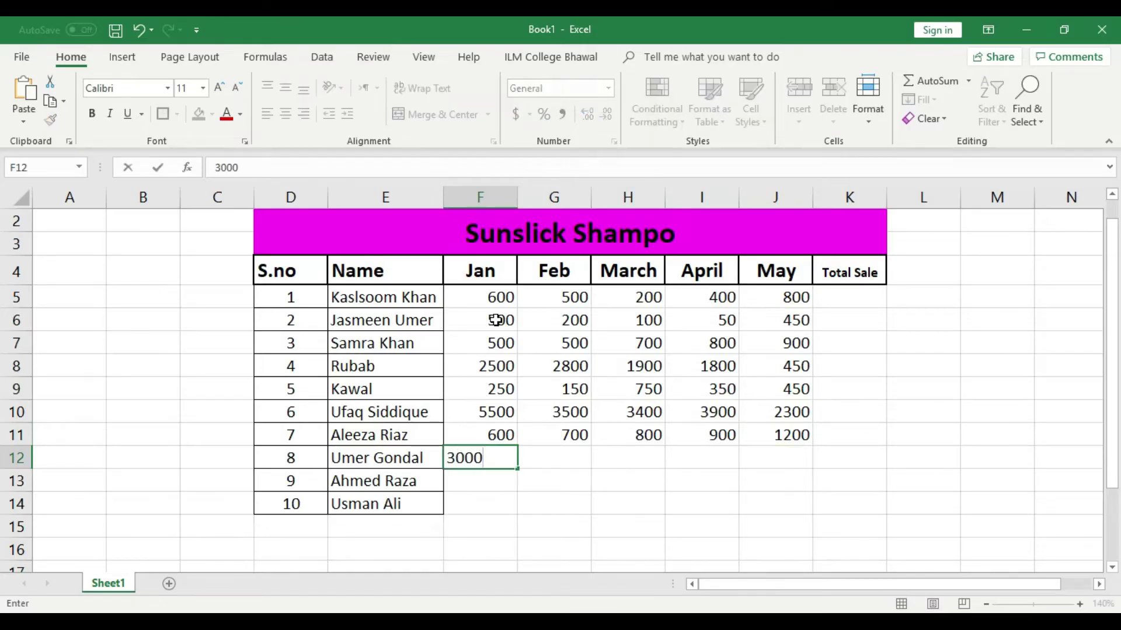
{"action": "key", "text": "Tab"}
{"action": "type", "text": "32000"}
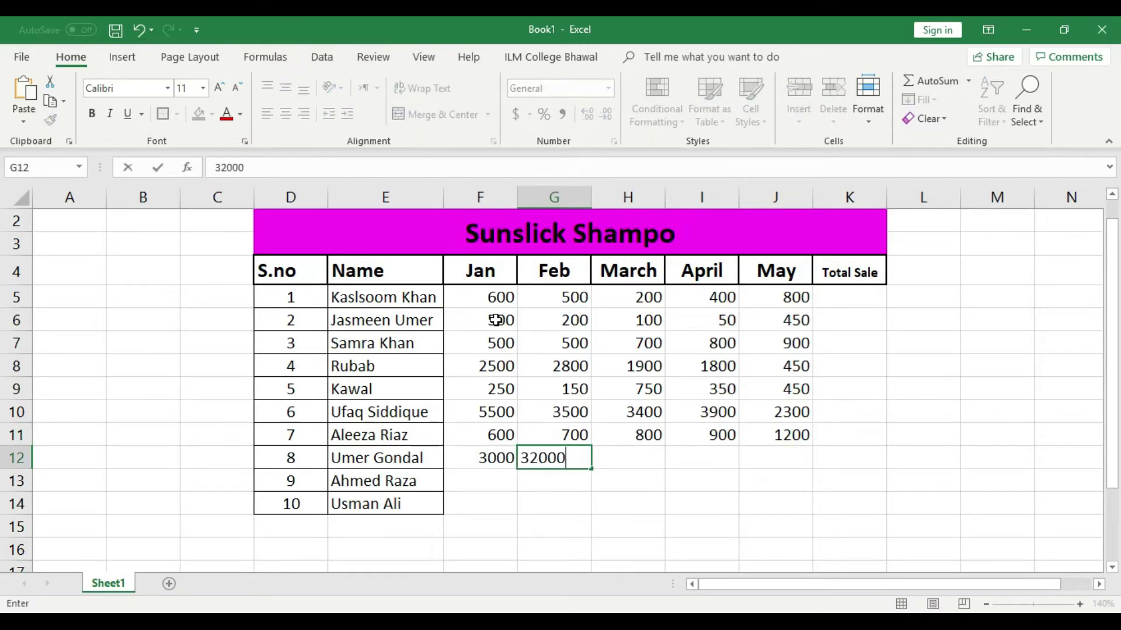
{"action": "key", "text": "BackSpace"}
{"action": "key", "text": "Tab"}
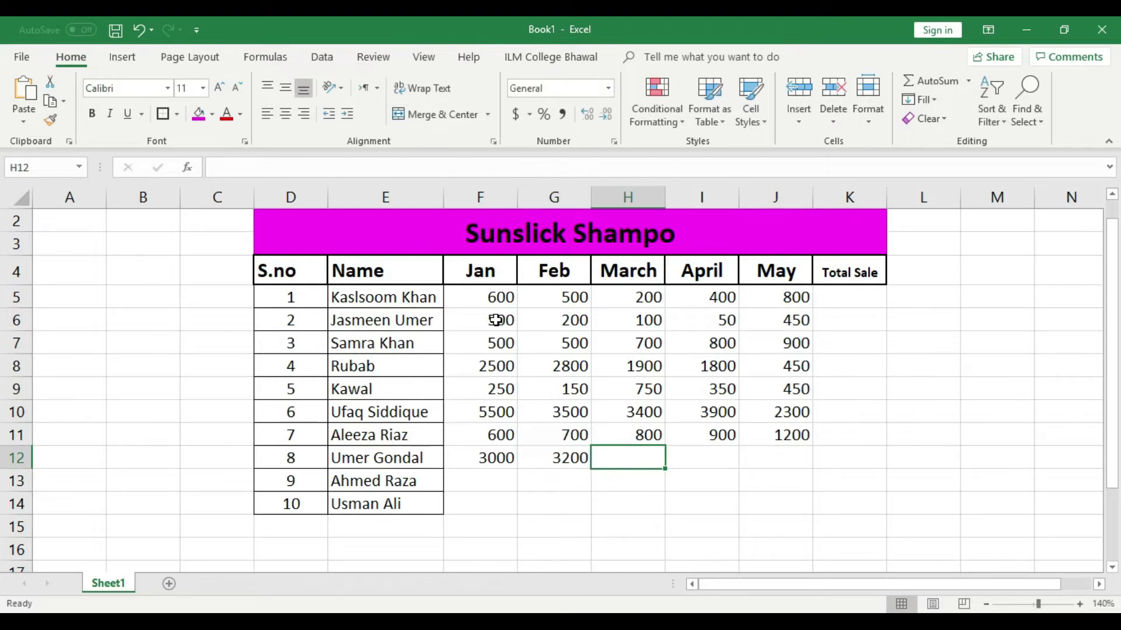
{"action": "type", "text": "450"}
{"action": "key", "text": "Tab"}
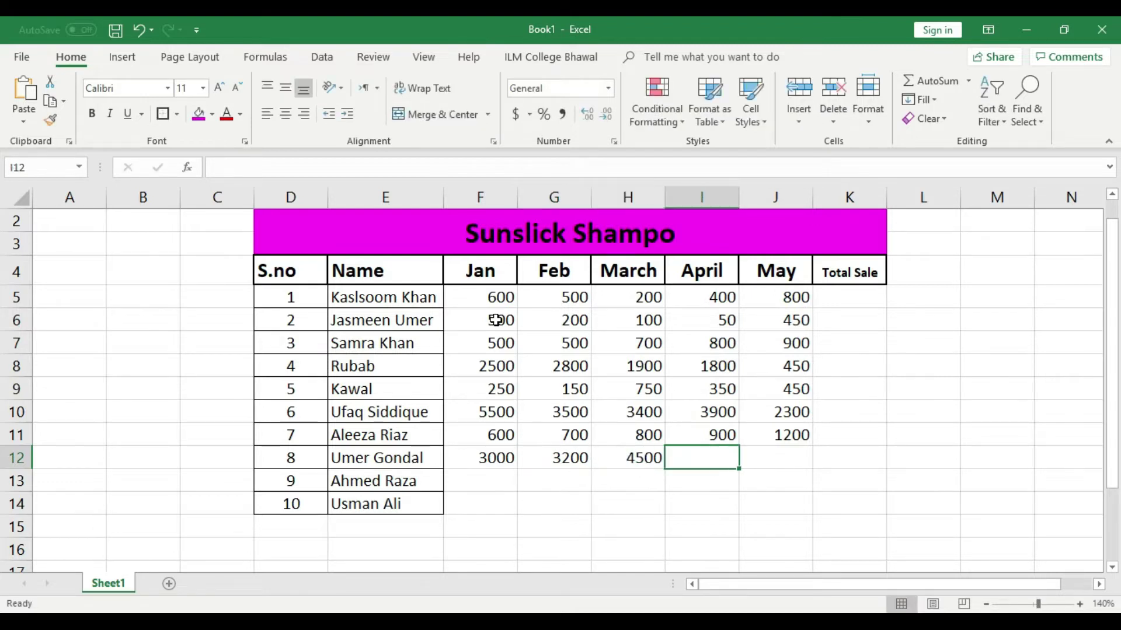
{"action": "type", "text": "7000"}
{"action": "key", "text": "Tab"}
{"action": "type", "text": "900"}
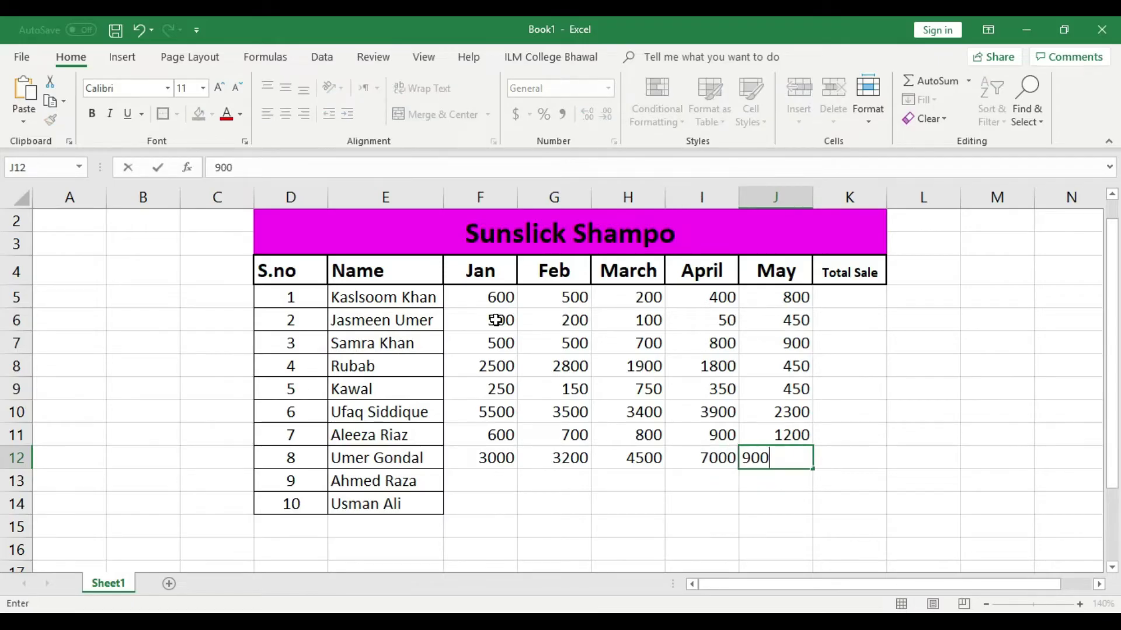
{"action": "type", "text": "0"}
{"action": "key", "text": "Return"}
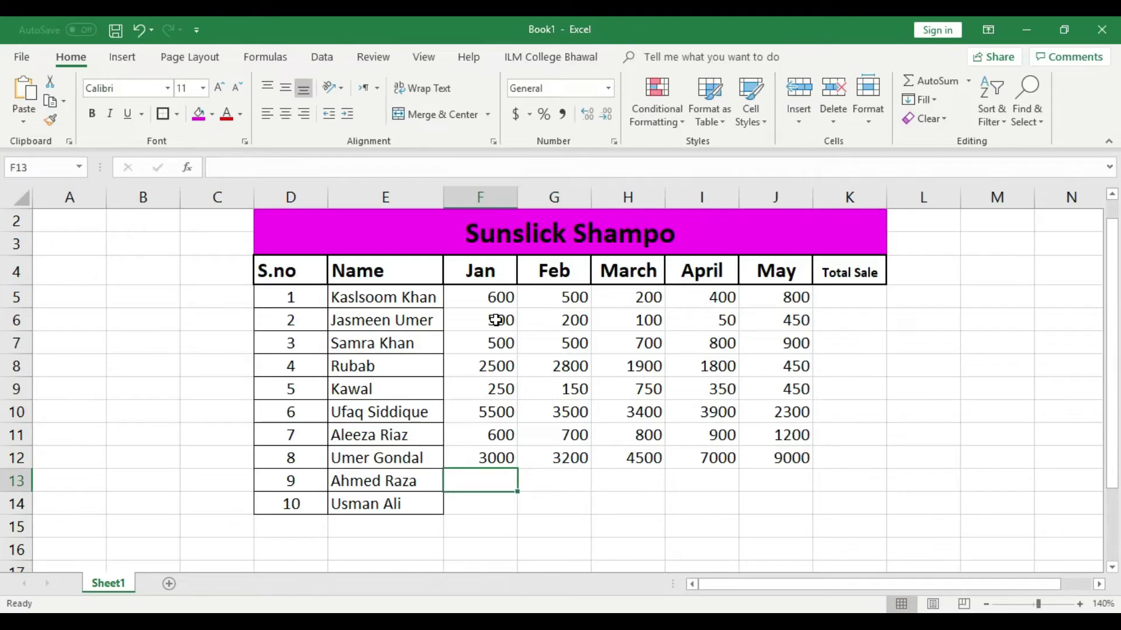
Enter row 13 Jan–May sales: 200, 100, 350, 450, 700
{"action": "type", "text": "2"}
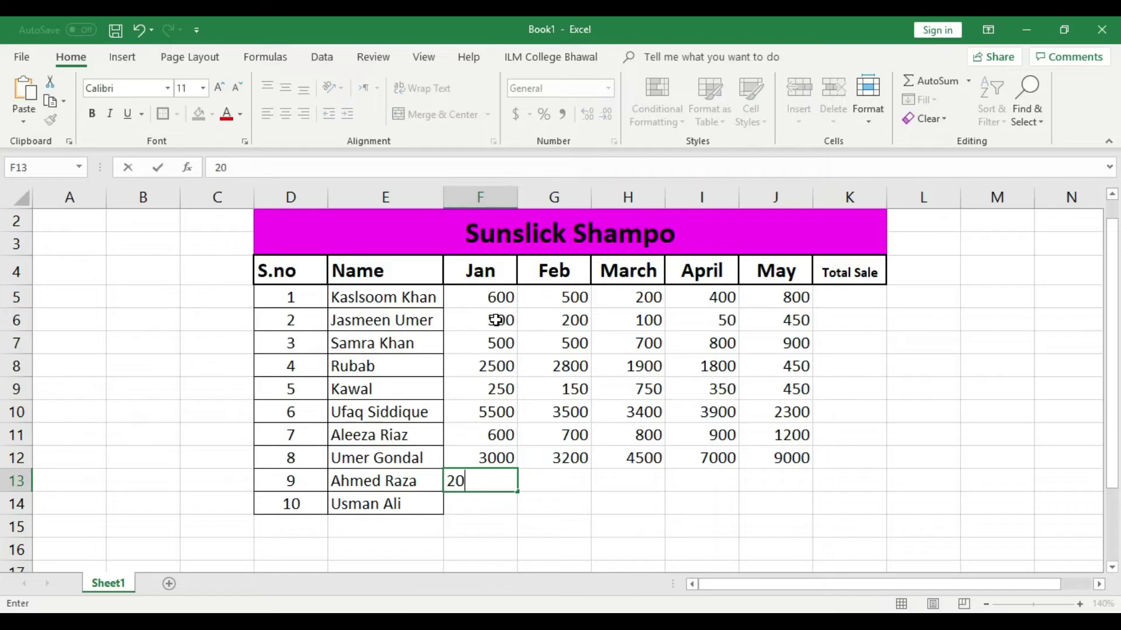
{"action": "type", "text": "0"}
{"action": "key", "text": "Tab"}
{"action": "type", "text": "10"}
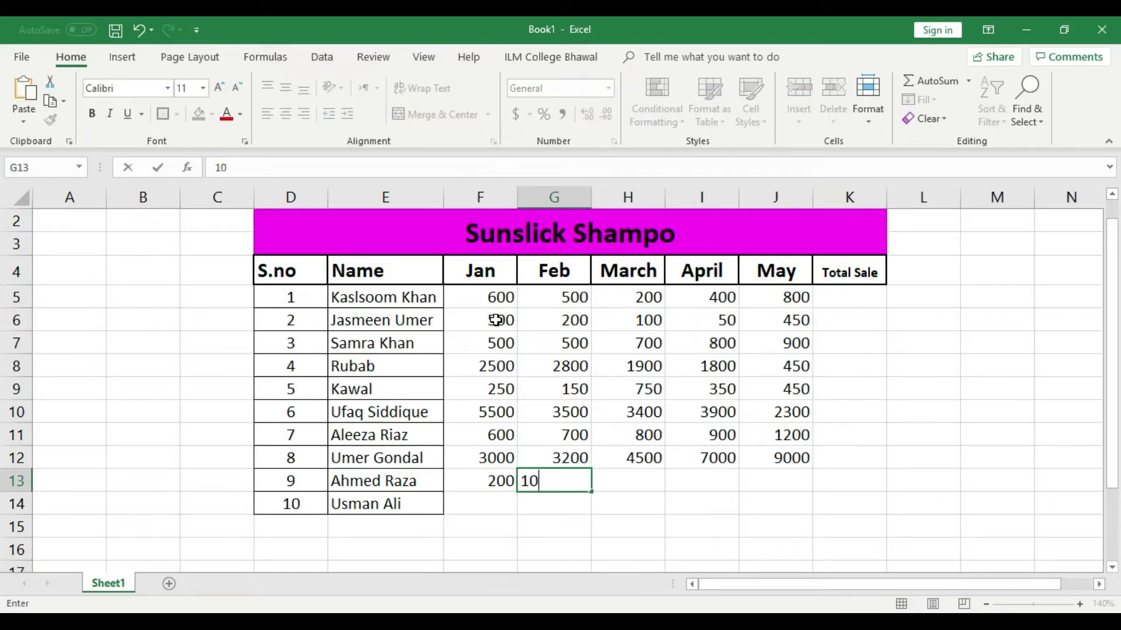
{"action": "type", "text": "0"}
{"action": "key", "text": "Tab"}
{"action": "type", "text": "350"}
{"action": "key", "text": "Tab"}
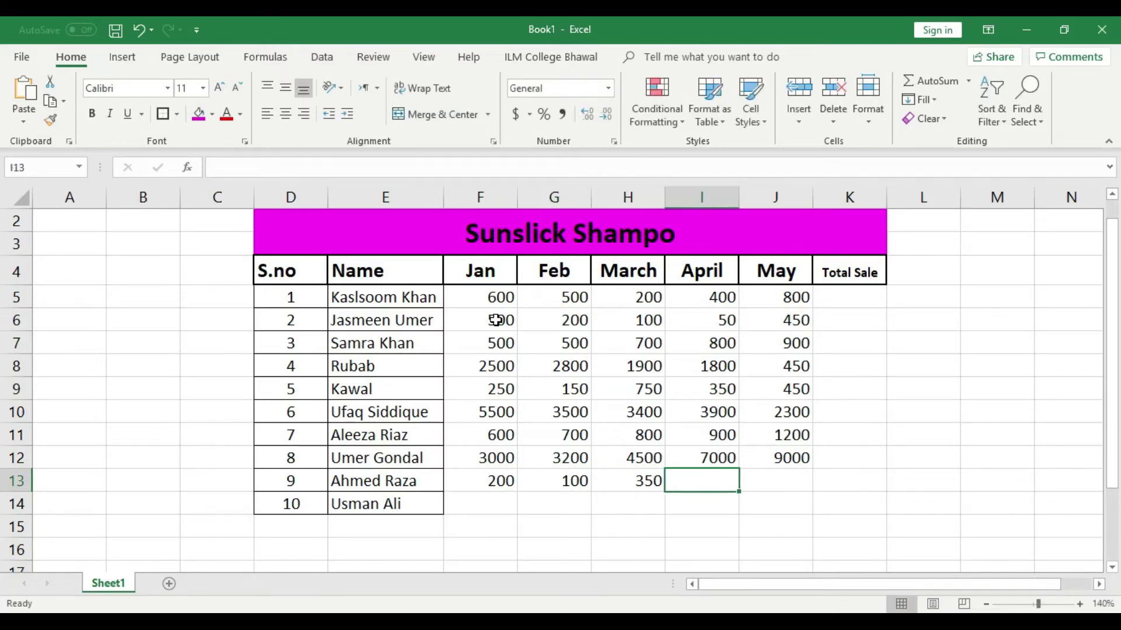
{"action": "type", "text": "450"}
{"action": "key", "text": "Tab"}
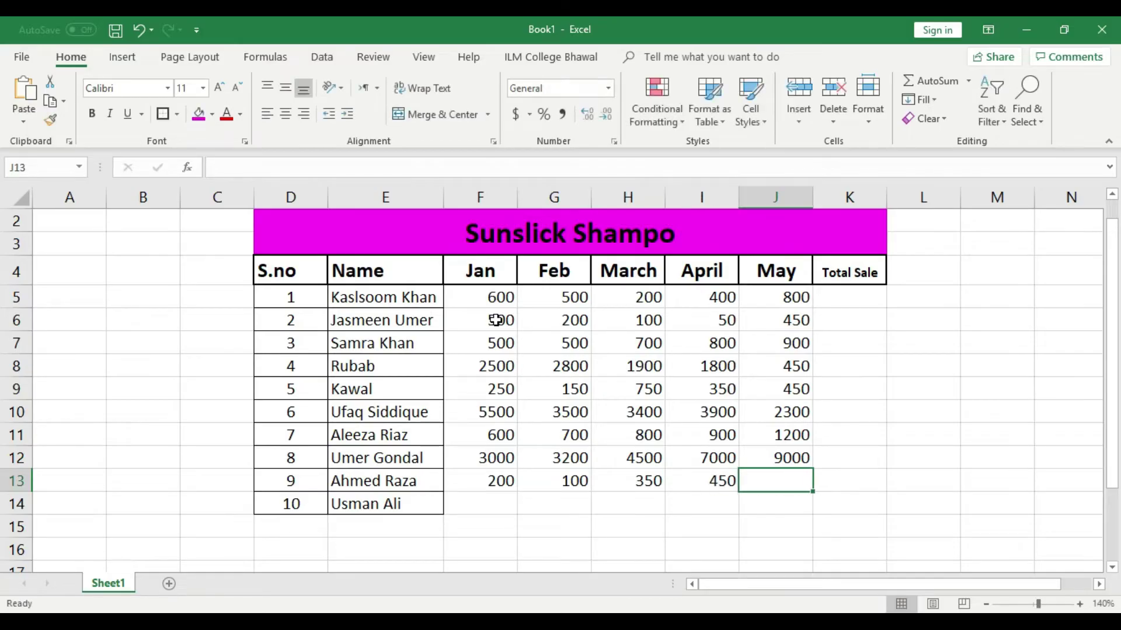
{"action": "type", "text": "700"}
{"action": "key", "text": "Return"}
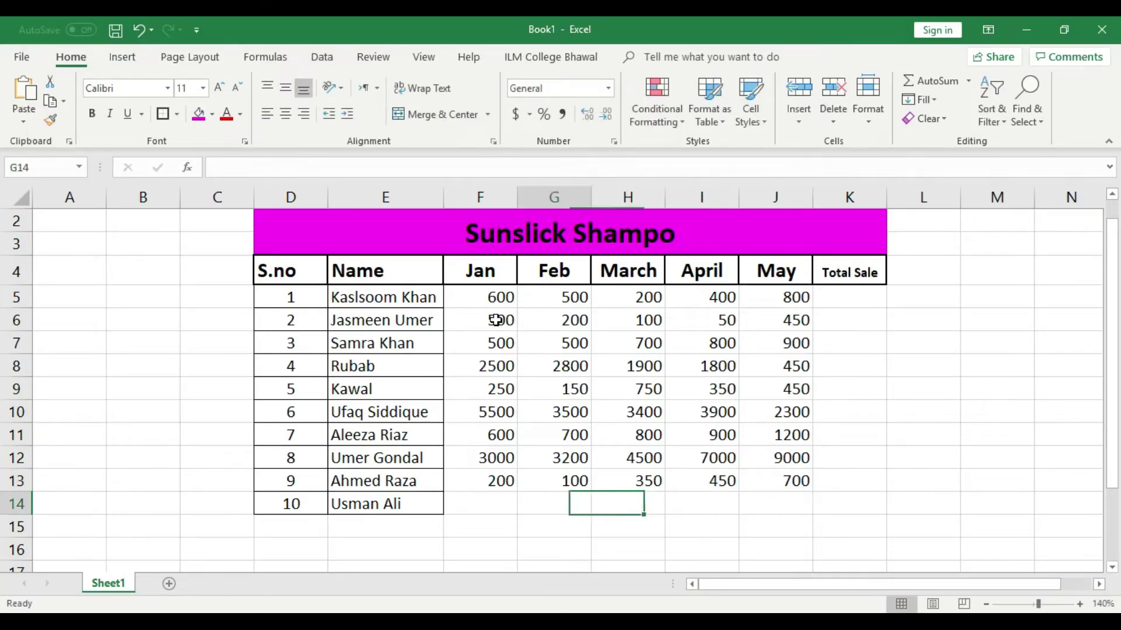
Enter row 14 Jan–May sales: 5700, 2200, 2100, 1100, 1700
{"action": "type", "text": "5"}
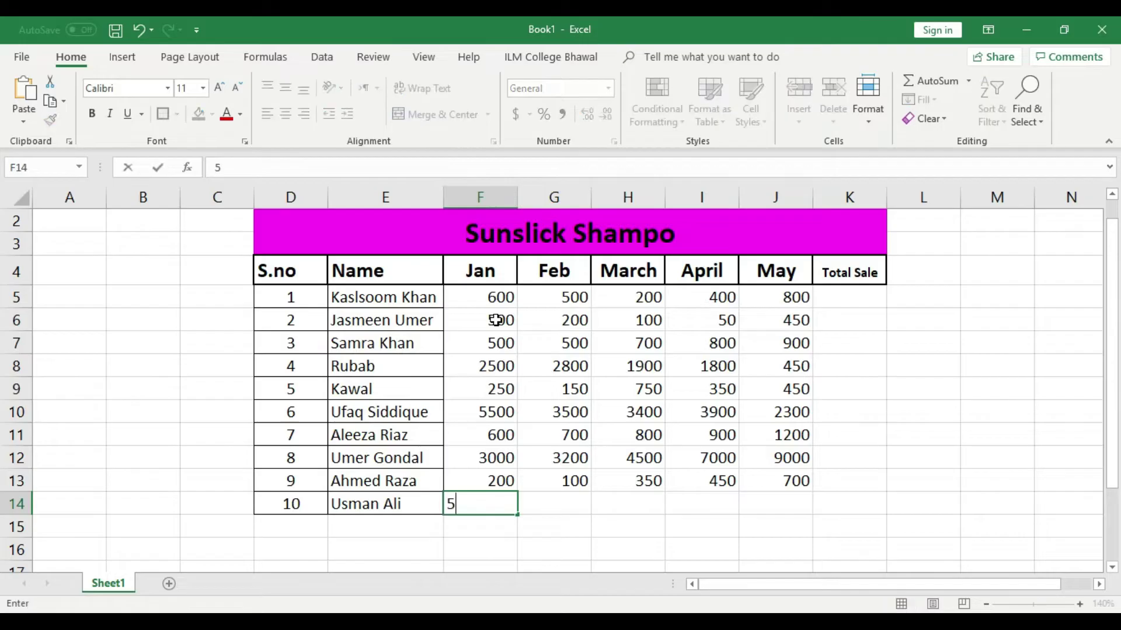
{"action": "type", "text": "700"}
{"action": "key", "text": "Tab"}
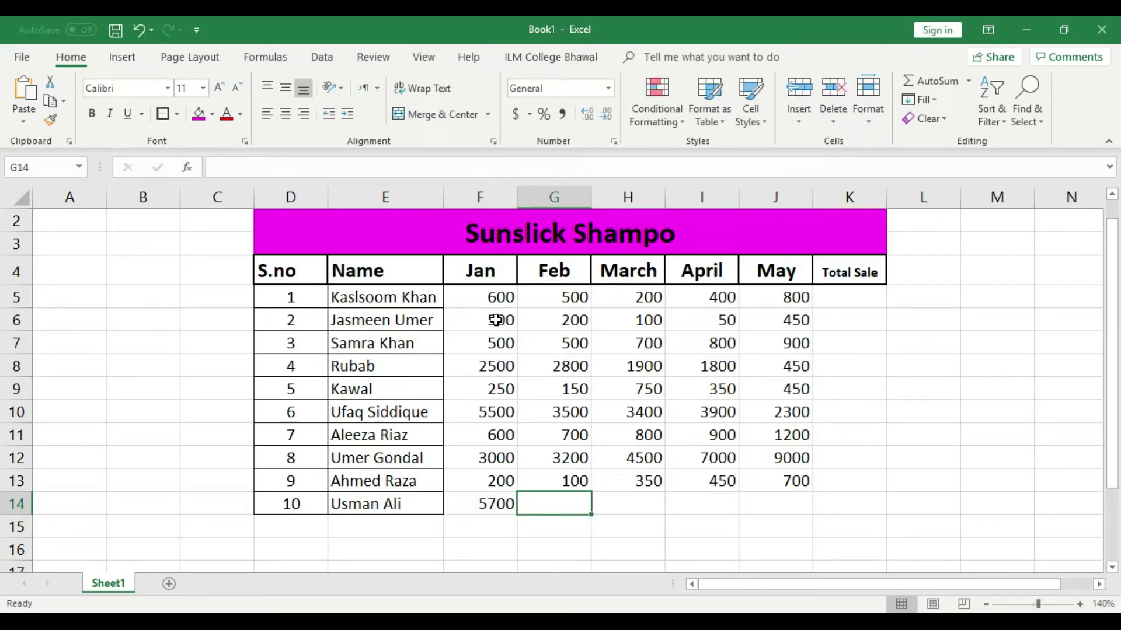
{"action": "type", "text": "2200"}
{"action": "key", "text": "Tab"}
{"action": "type", "text": "2100"}
{"action": "key", "text": "Tab"}
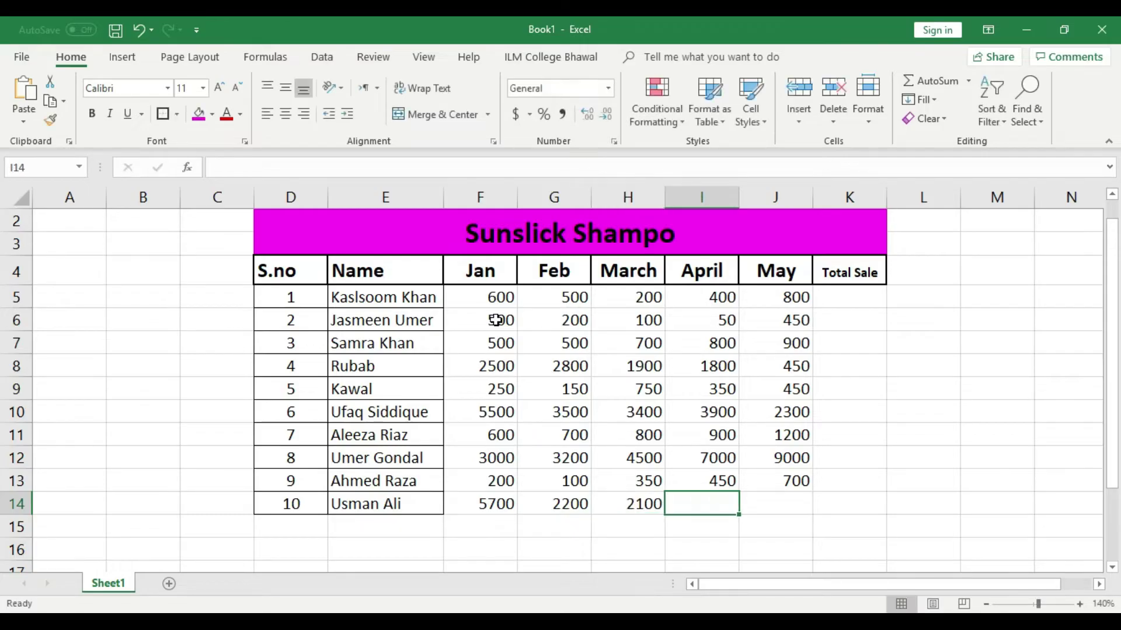
{"action": "type", "text": "110"}
{"action": "key", "text": "Tab"}
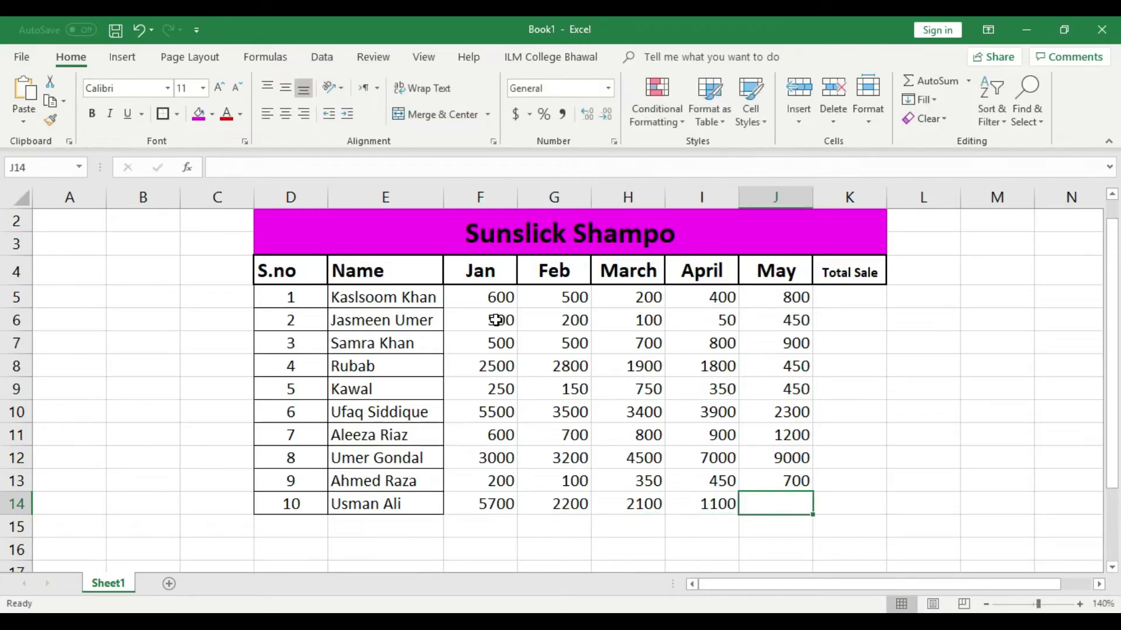
{"action": "type", "text": "1700"}
{"action": "key", "text": "Tab"}
{"action": "key", "text": "Left"}
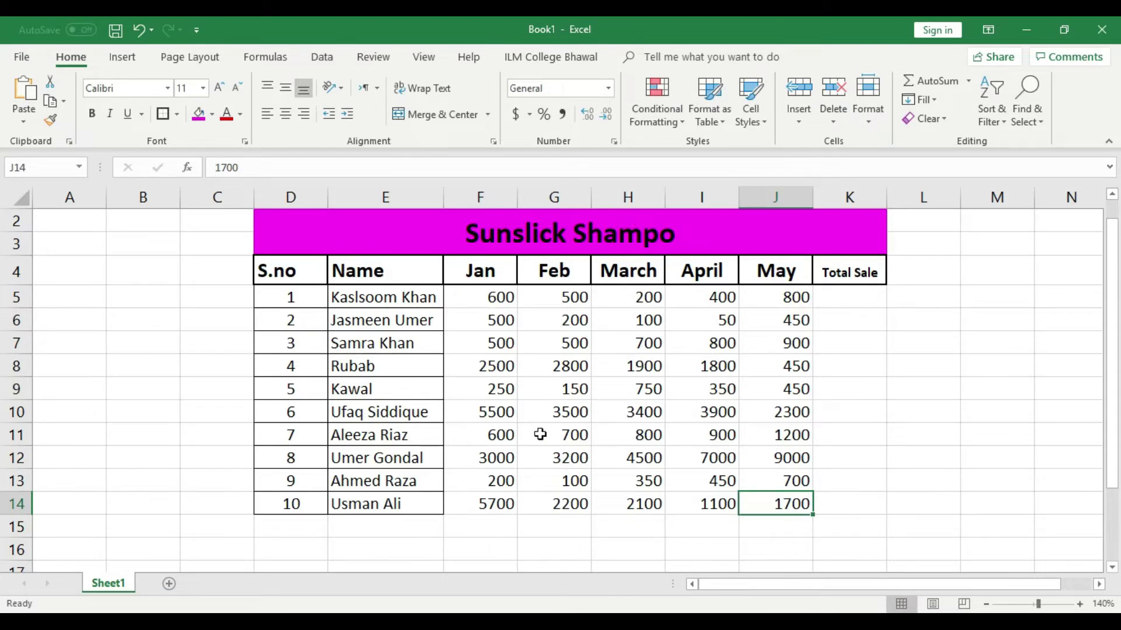
Apply All Borders to the sales data block D5:J14
{"action": "left_click_drag", "start_coordinate": [284, 297], "coordinate": [753, 498]}
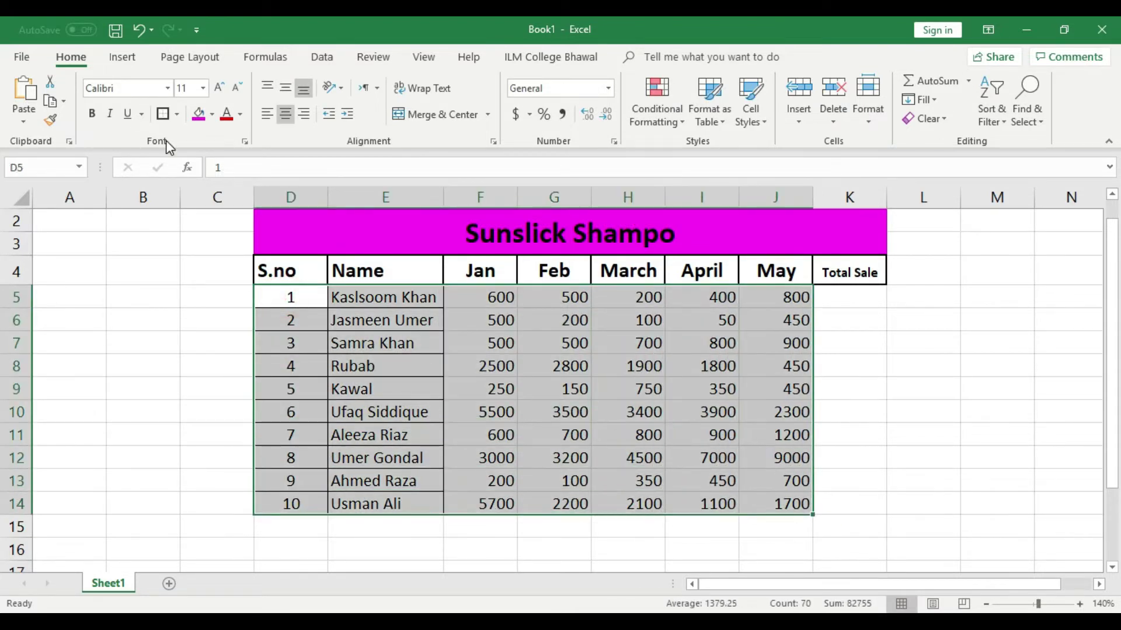
{"action": "left_click", "coordinate": [178, 115]}
{"action": "left_click", "coordinate": [200, 254]}
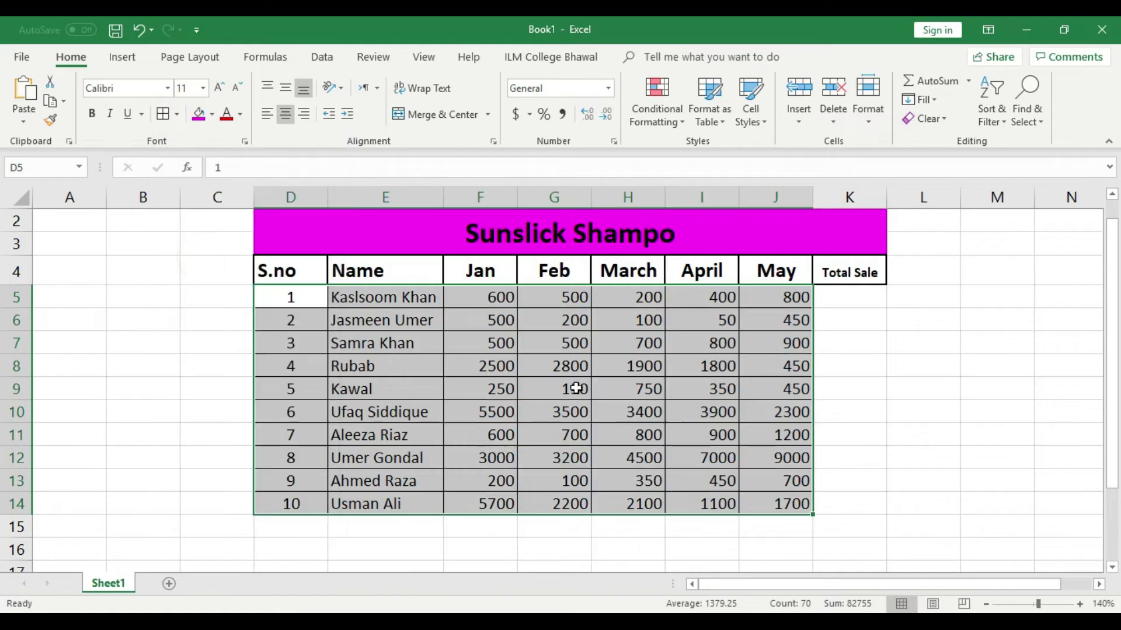
{"action": "left_click", "coordinate": [573, 388]}
{"action": "left_click", "coordinate": [363, 297]}
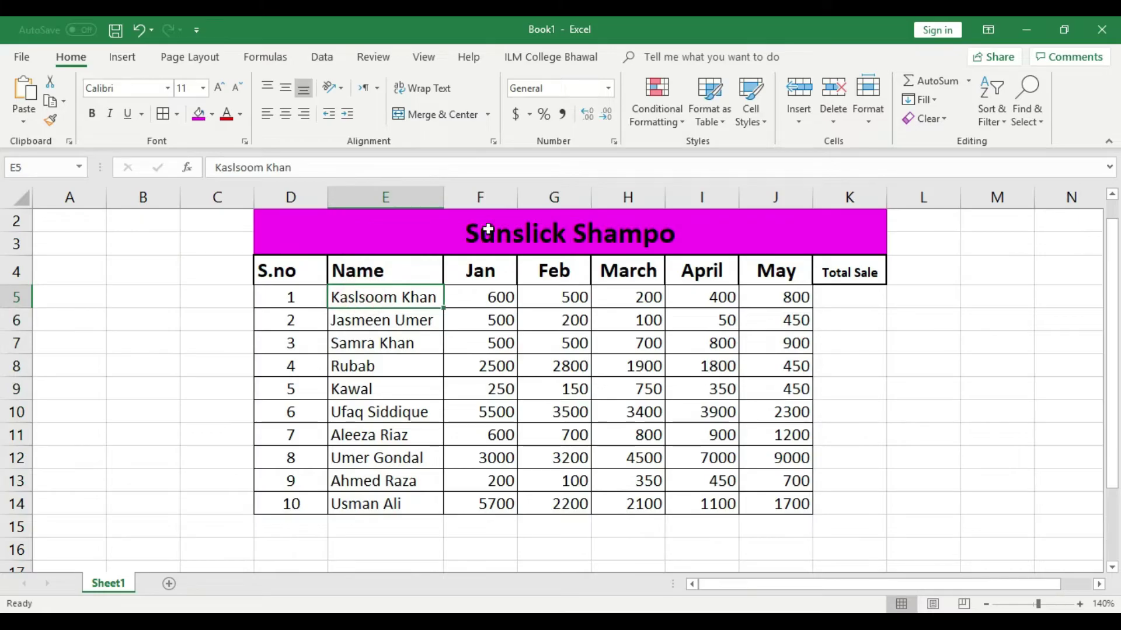
Select the Jan, Feb, March, April and May columns one by one to check their sums
{"action": "left_click", "coordinate": [491, 192]}
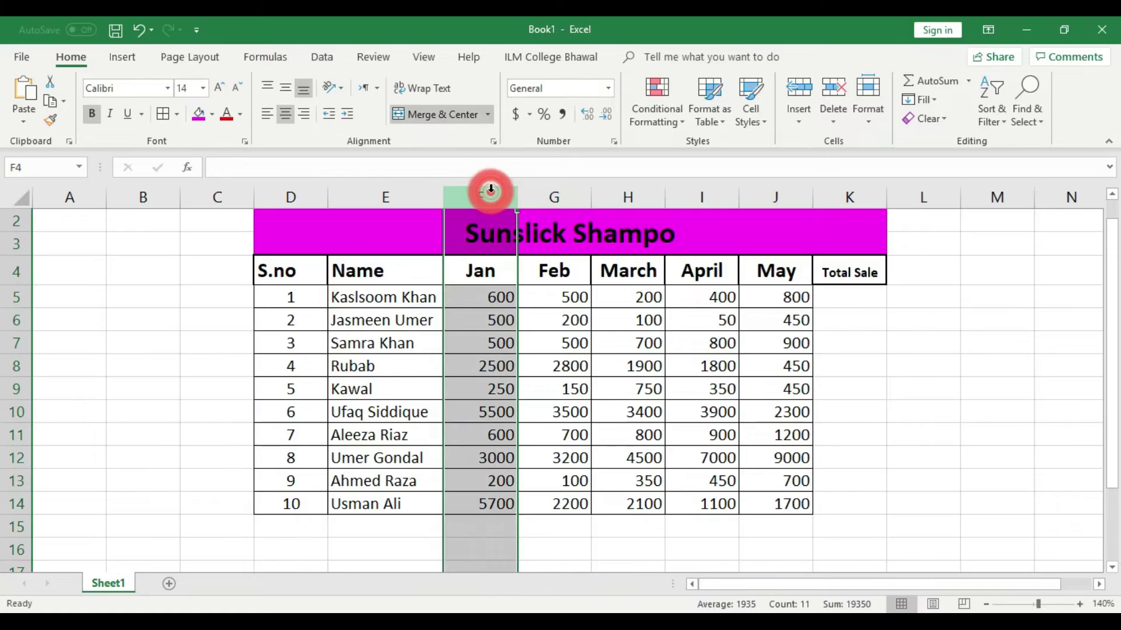
{"action": "left_click", "coordinate": [494, 308]}
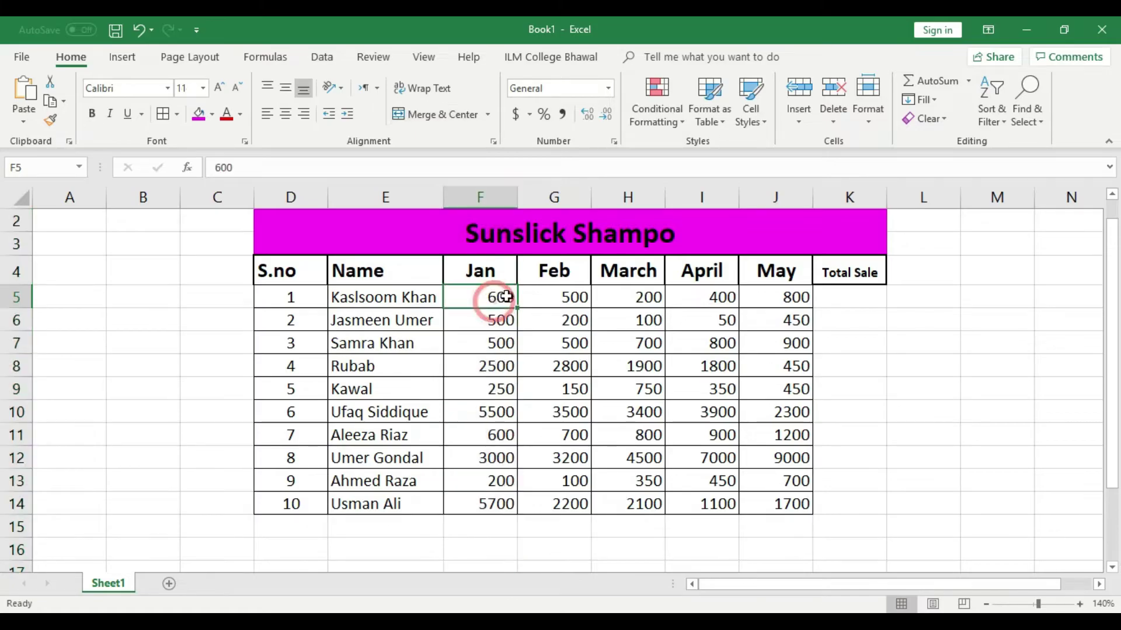
{"action": "left_click", "coordinate": [570, 195]}
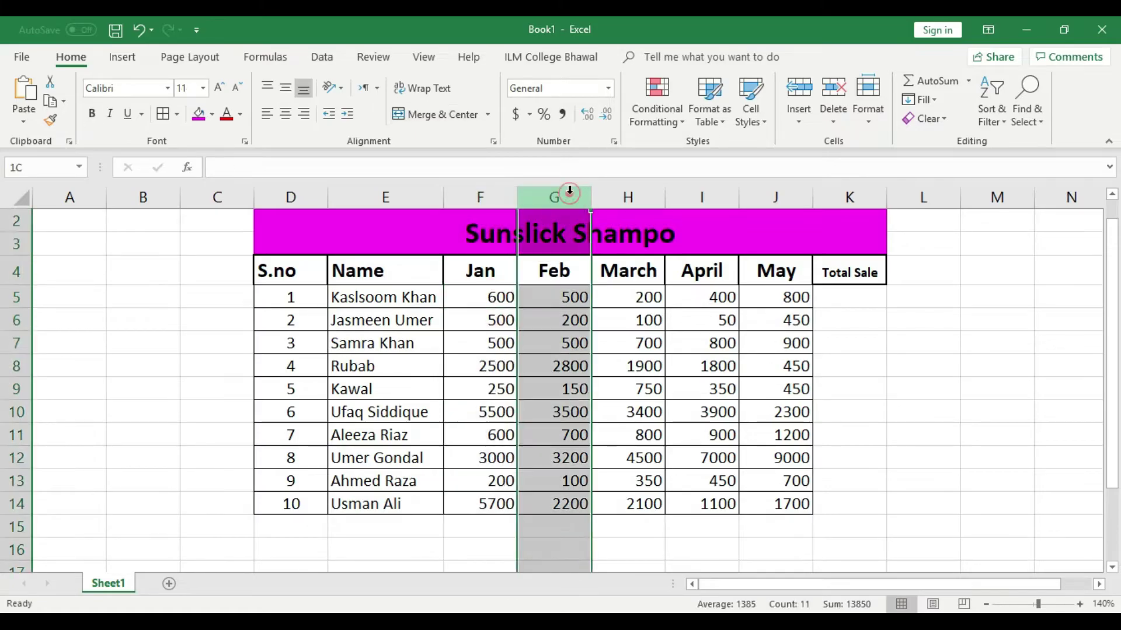
{"action": "left_click", "coordinate": [648, 193]}
{"action": "left_click", "coordinate": [701, 188]}
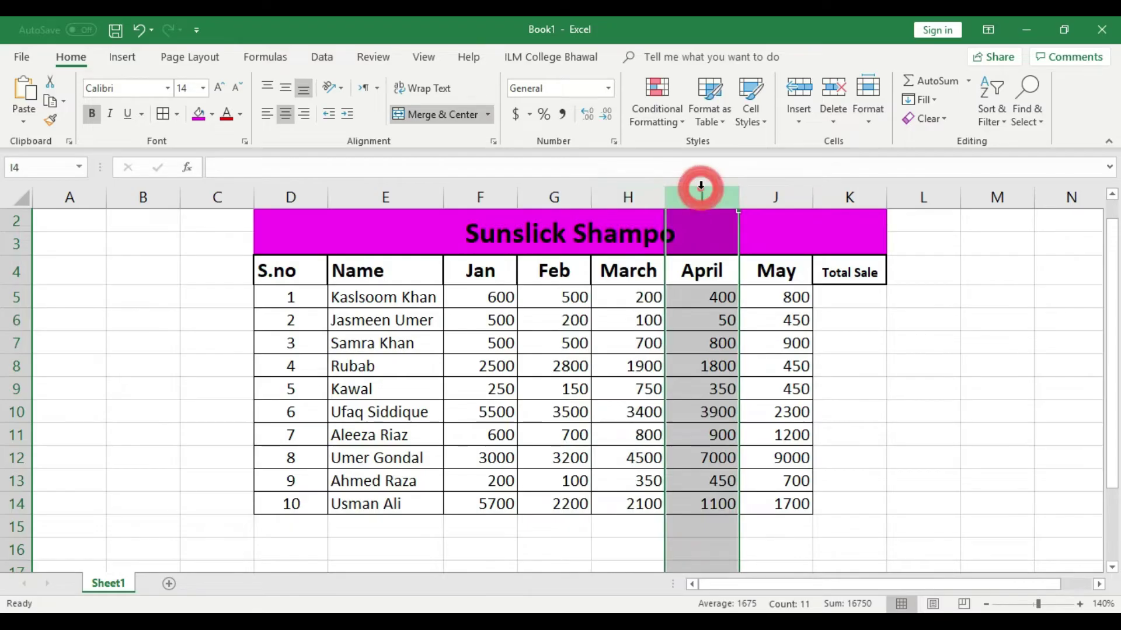
{"action": "left_click", "coordinate": [783, 193]}
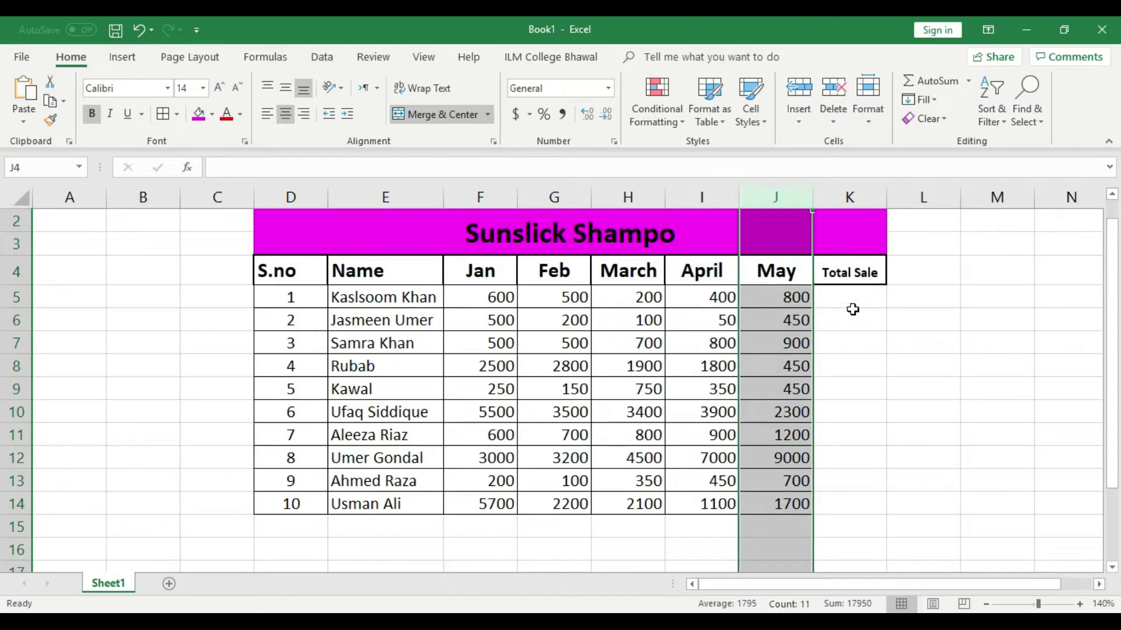
{"action": "left_click", "coordinate": [852, 299]}
Total row 5 in K5 with =SUM(F5:J5) and copy the formula down to K14
{"action": "type", "text": "="}
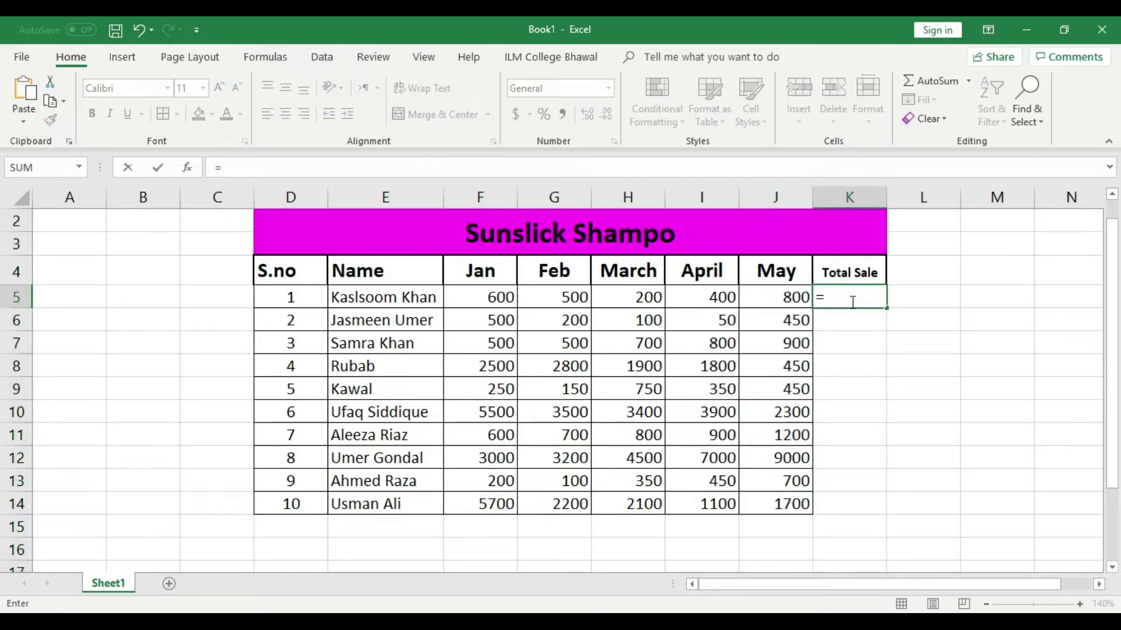
{"action": "type", "text": "sum("}
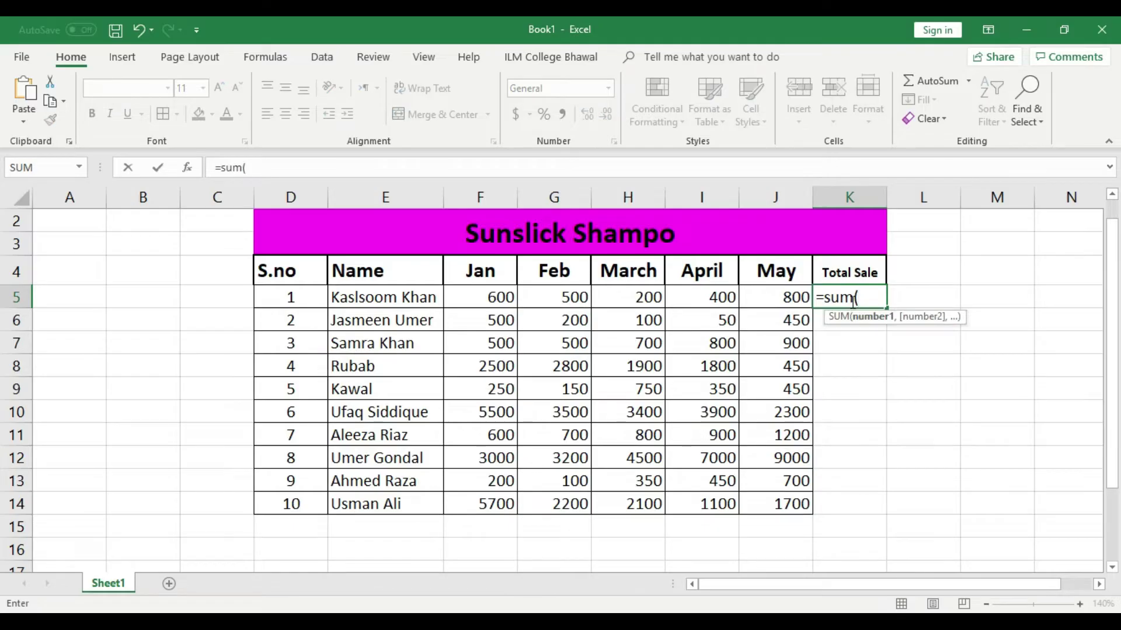
{"action": "left_click_drag", "start_coordinate": [483, 295], "coordinate": [752, 293]}
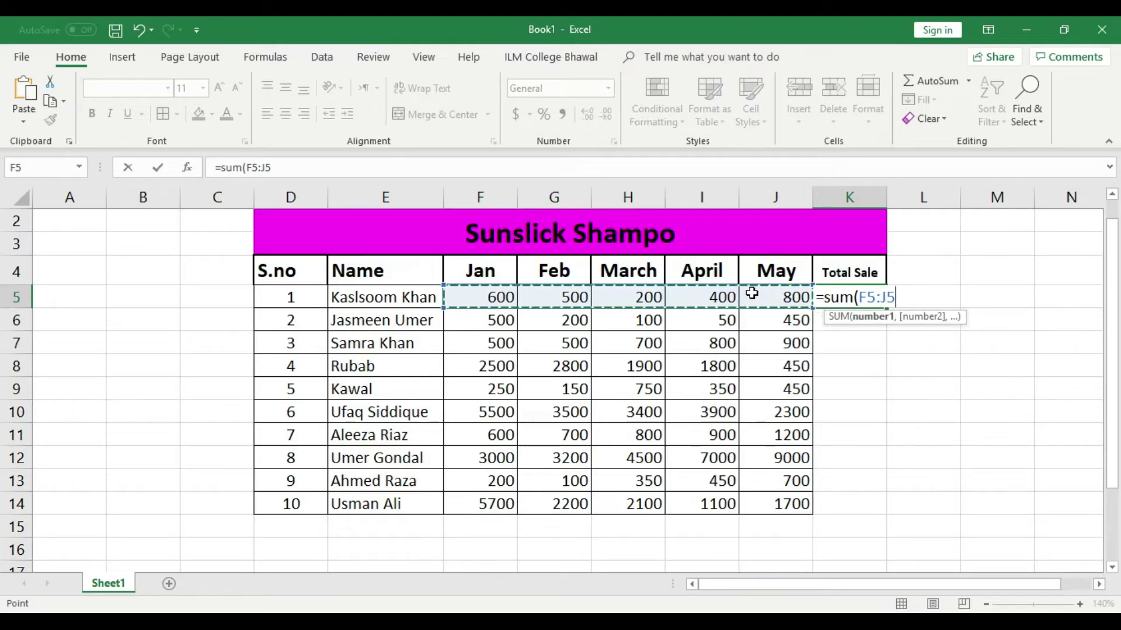
{"action": "type", "text": ")"}
{"action": "key", "text": "Return"}
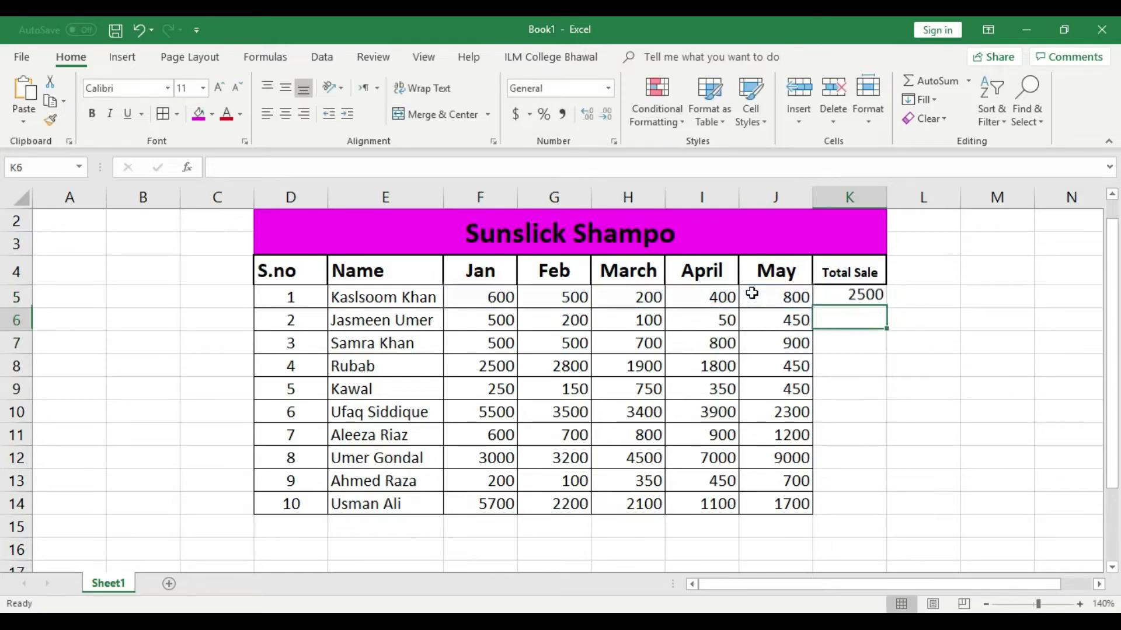
{"action": "left_click", "coordinate": [849, 298]}
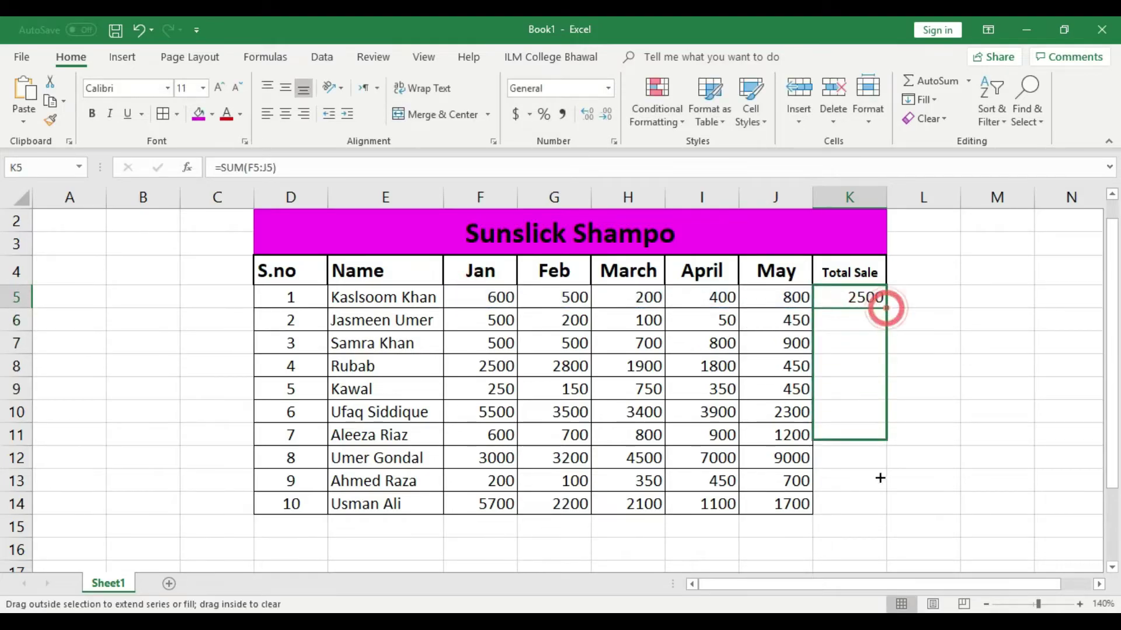
{"action": "left_click_drag", "start_coordinate": [887, 310], "coordinate": [870, 505]}
{"action": "left_click", "coordinate": [913, 367]}
Shade the Total Sale values K5:K14 yellow
{"action": "left_click_drag", "start_coordinate": [866, 299], "coordinate": [863, 504]}
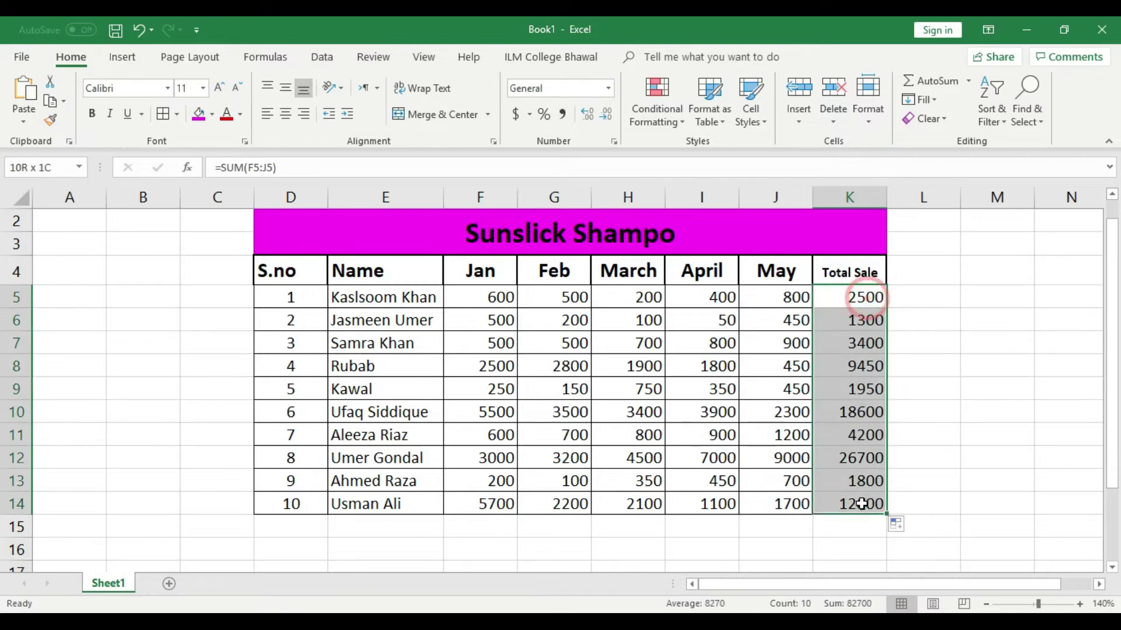
{"action": "left_click", "coordinate": [212, 115]}
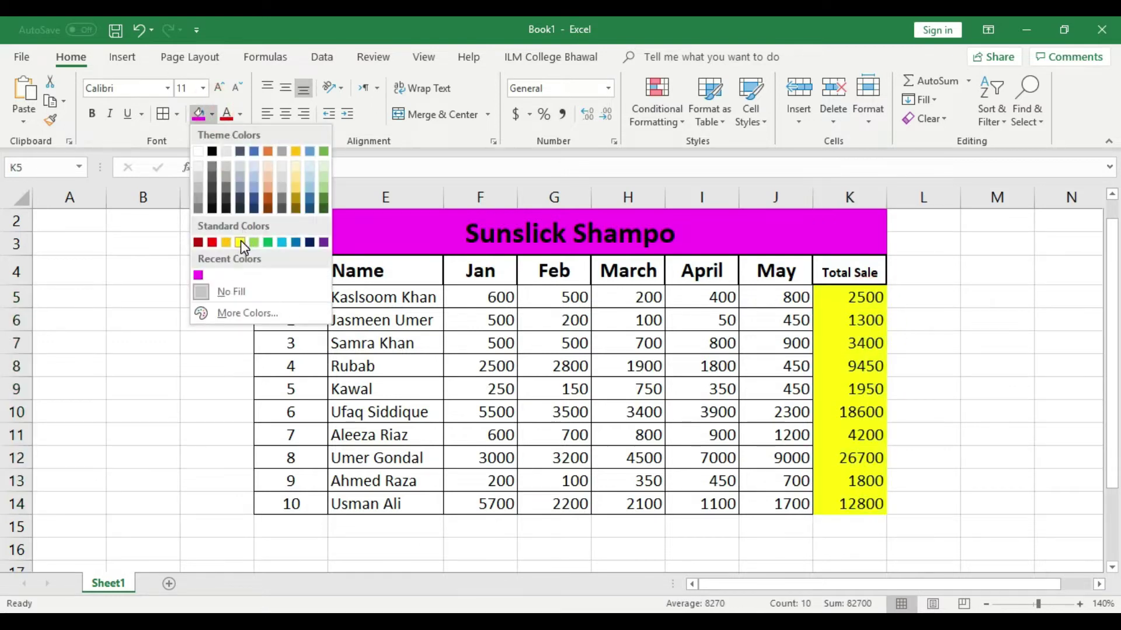
{"action": "left_click", "coordinate": [240, 241]}
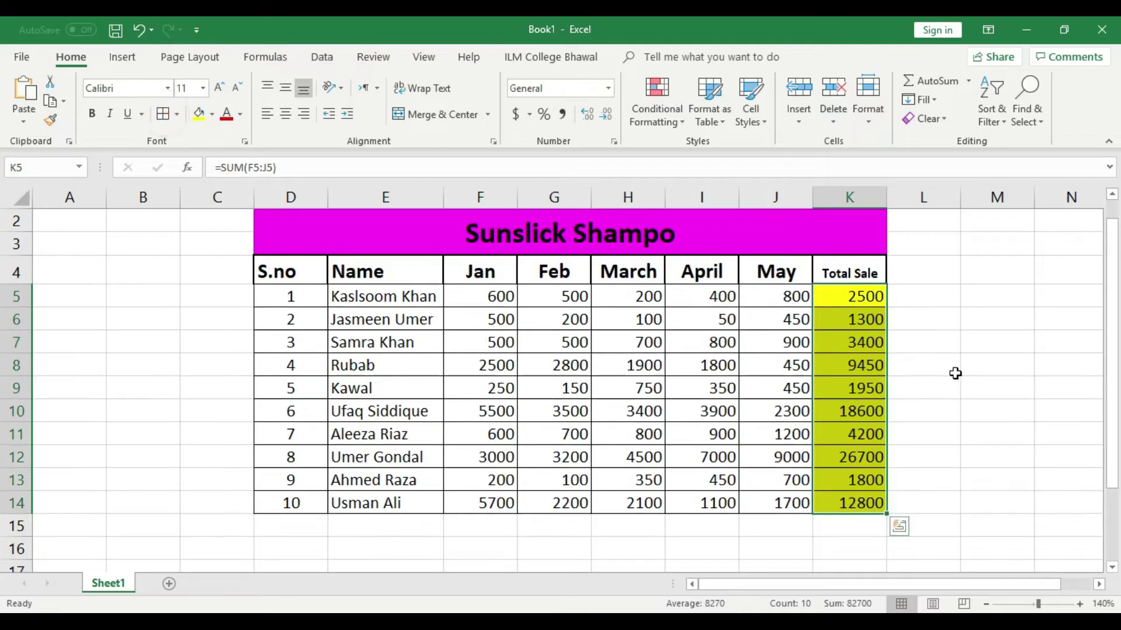
{"action": "left_click", "coordinate": [978, 344]}
{"action": "left_click", "coordinate": [480, 528]}
Sum January in F15 with =SUM(F5:F14), fill across to J15, and shade the totals yellow
{"action": "type", "text": "=sum"}
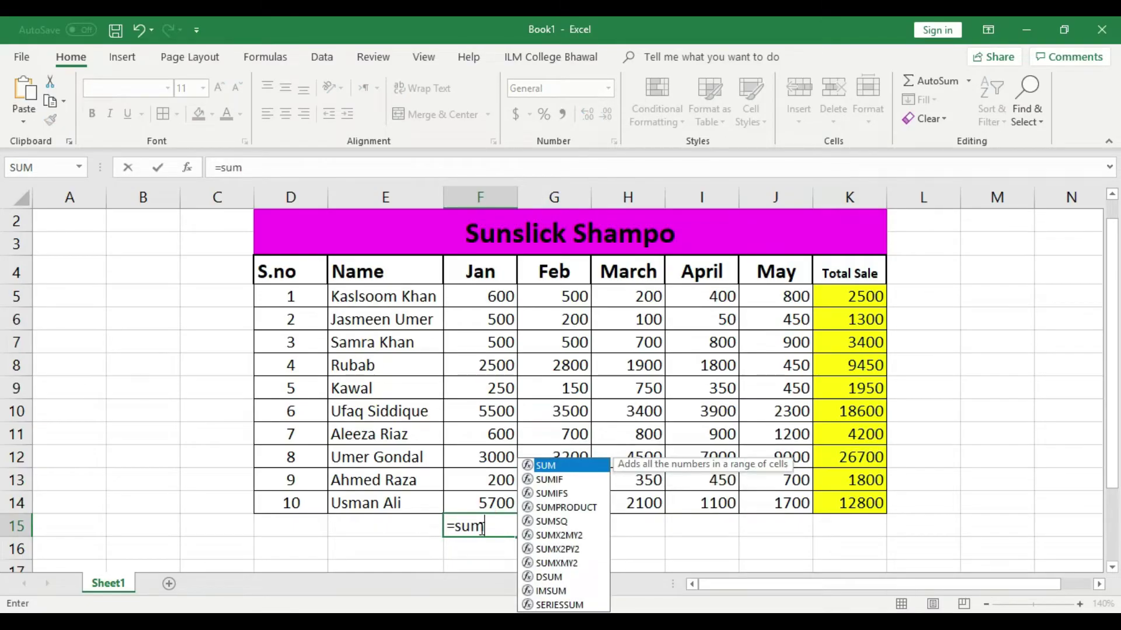
{"action": "type", "text": "("}
{"action": "left_click_drag", "start_coordinate": [488, 297], "coordinate": [492, 497]}
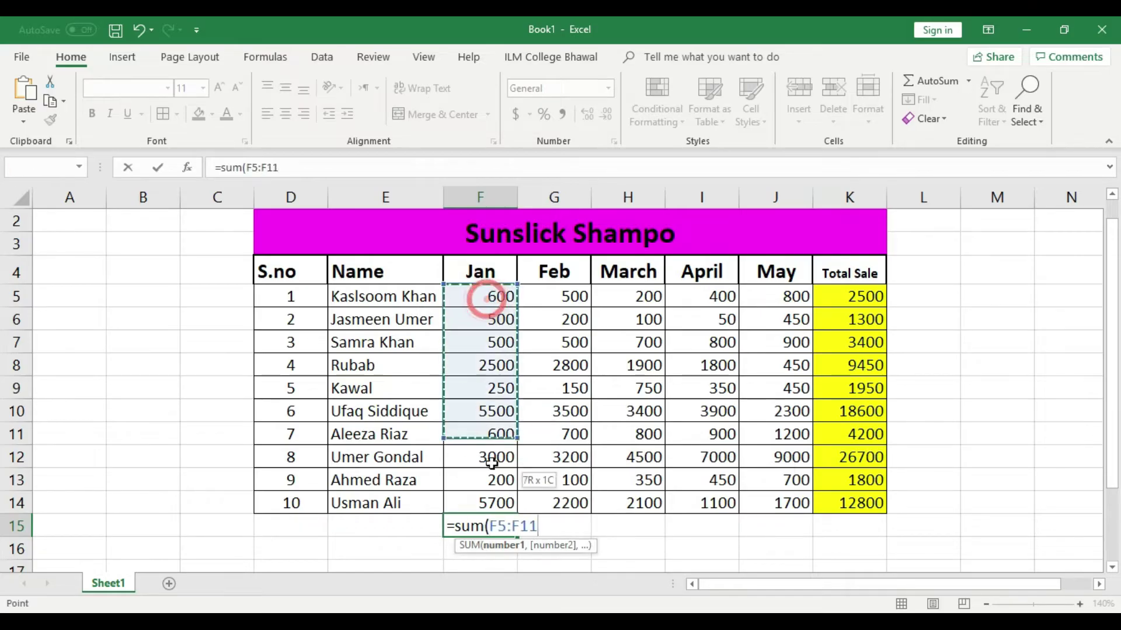
{"action": "type", "text": ")"}
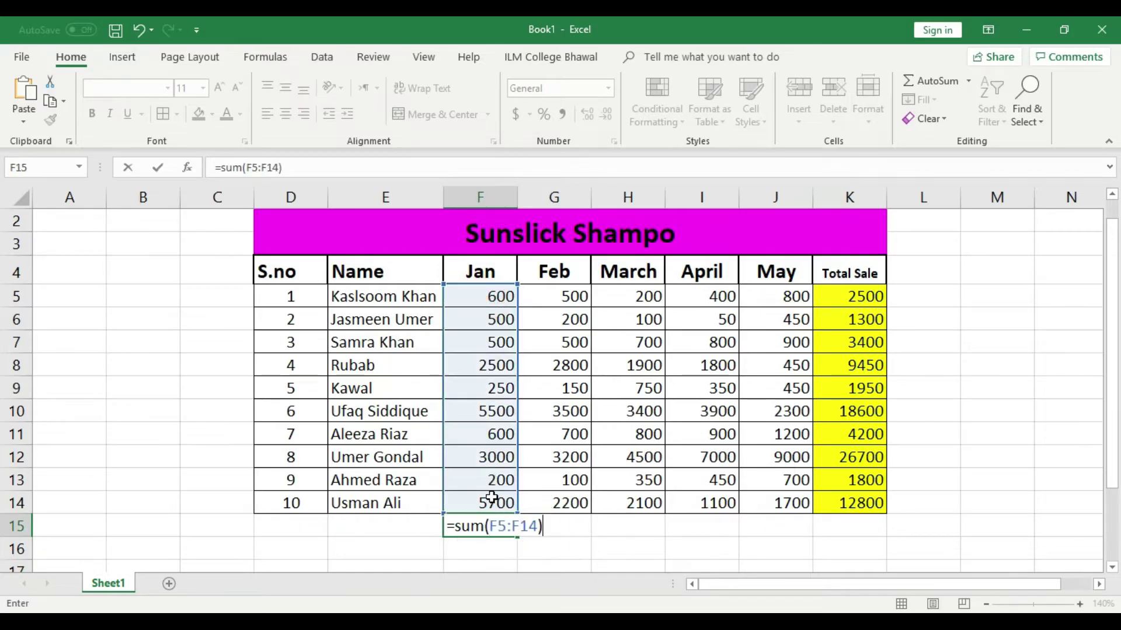
{"action": "key", "text": "Return"}
{"action": "left_click", "coordinate": [500, 530]}
{"action": "left_click_drag", "start_coordinate": [517, 536], "coordinate": [792, 538]}
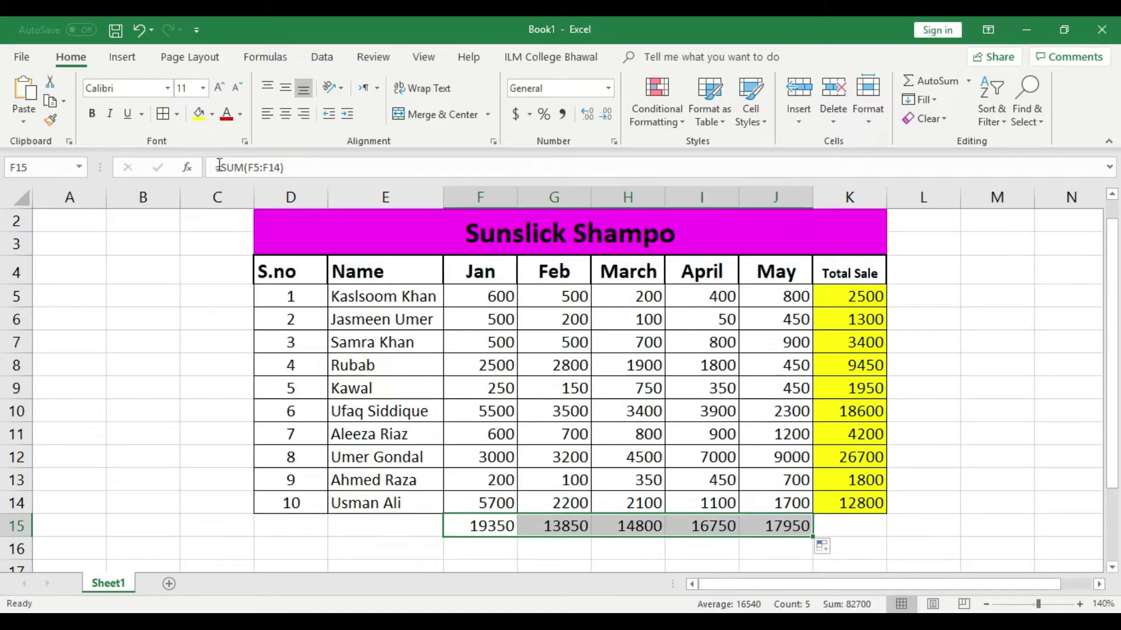
{"action": "left_click", "coordinate": [199, 114]}
{"action": "left_click", "coordinate": [911, 298]}
Widen column L slightly and begin typing the minimum heading in L4
{"action": "left_click", "coordinate": [925, 270]}
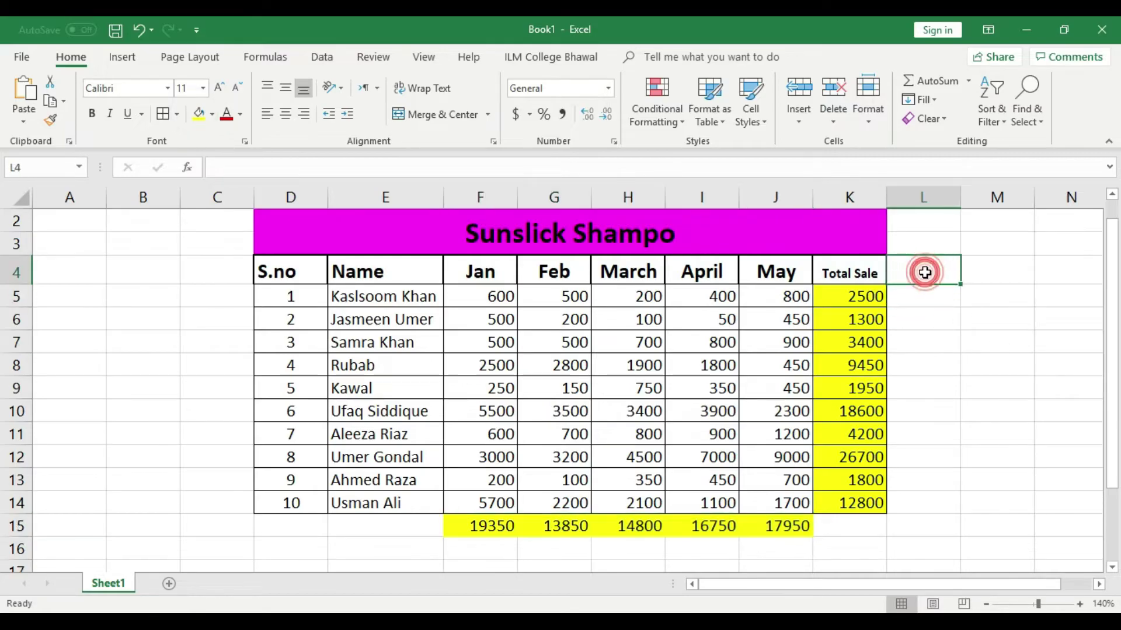
{"action": "left_click", "coordinate": [928, 320]}
{"action": "left_click", "coordinate": [925, 269]}
{"action": "left_click_drag", "start_coordinate": [960, 197], "coordinate": [967, 197]}
{"action": "left_click", "coordinate": [929, 321]}
{"action": "left_click", "coordinate": [943, 279]}
{"action": "left_click", "coordinate": [943, 280]}
{"action": "type", "text": "Mim"}
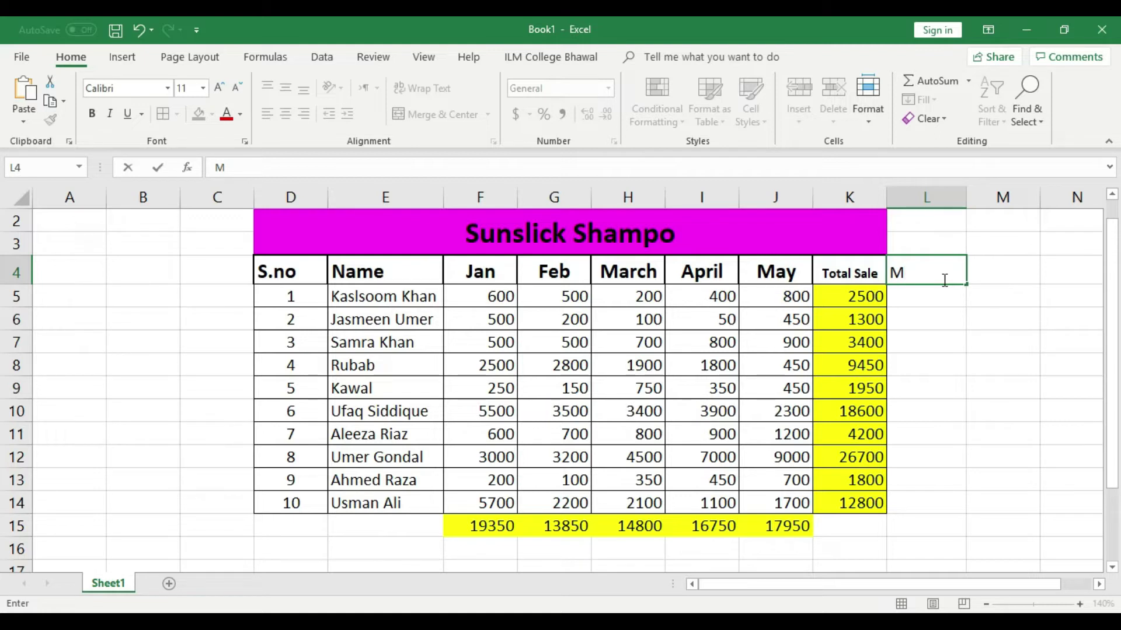
Finish the 'Mnimum Sale' heading in L4, split it onto two lines, and widen column L
{"action": "type", "text": "imum S"}
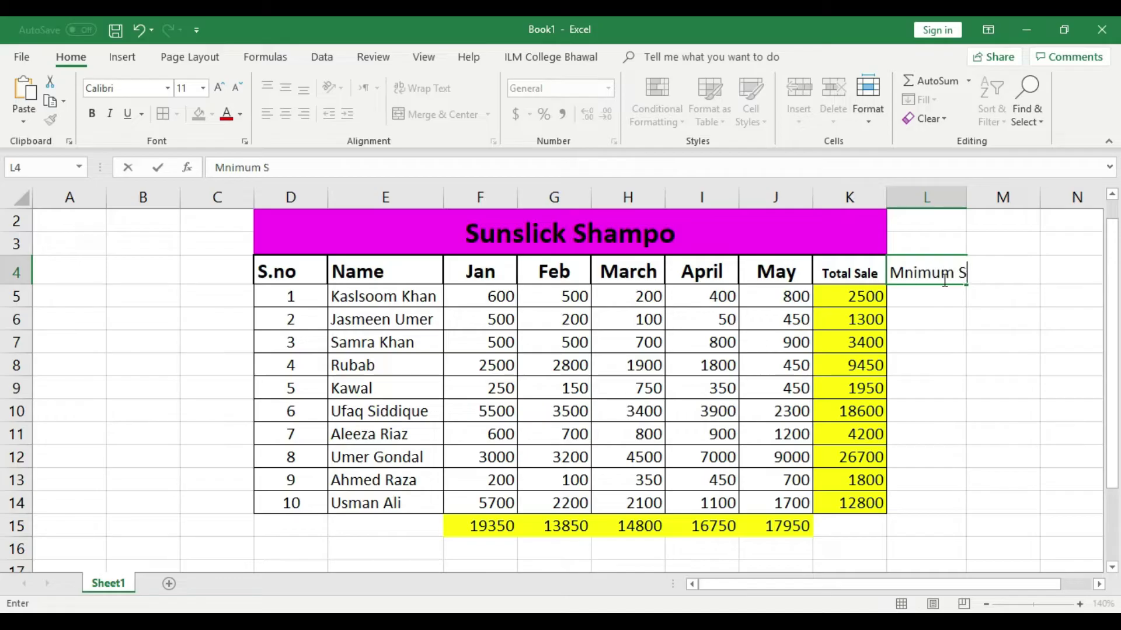
{"action": "type", "text": "ale"}
{"action": "left_click", "coordinate": [1019, 318]}
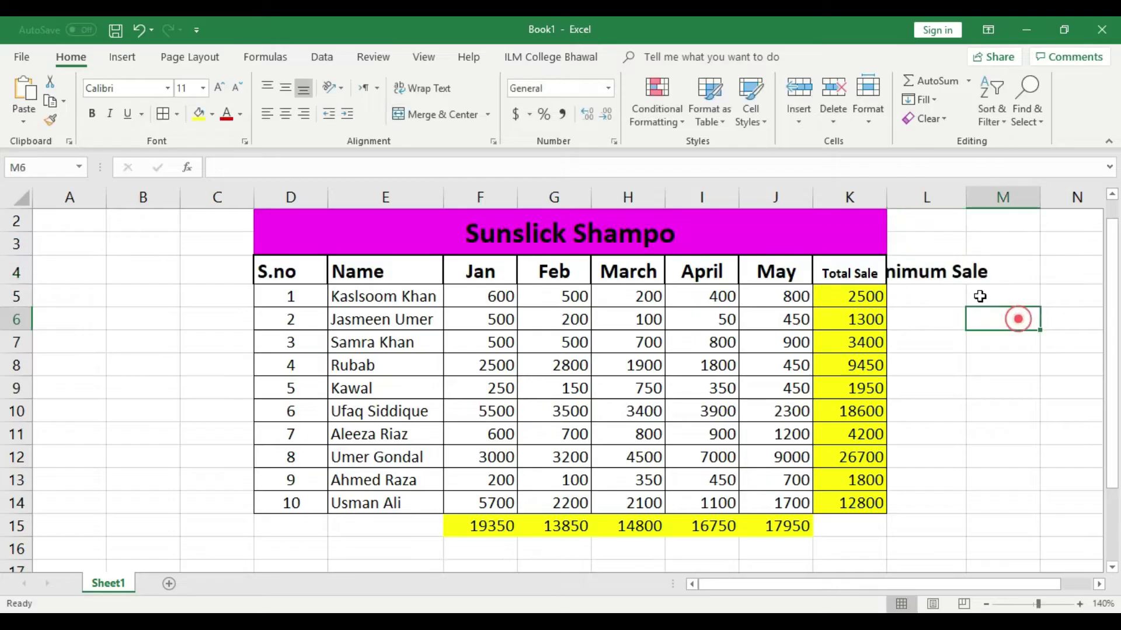
{"action": "double_click", "coordinate": [949, 270]}
{"action": "key", "text": "alt+Return"}
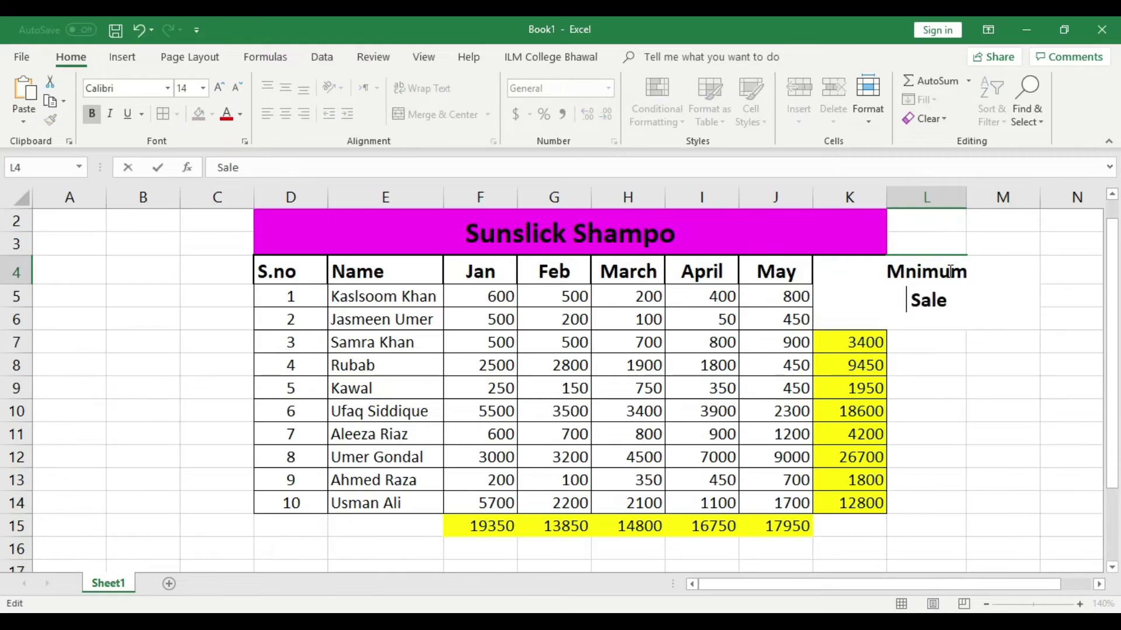
{"action": "left_click", "coordinate": [963, 362]}
{"action": "left_click_drag", "start_coordinate": [967, 206], "coordinate": [979, 199]}
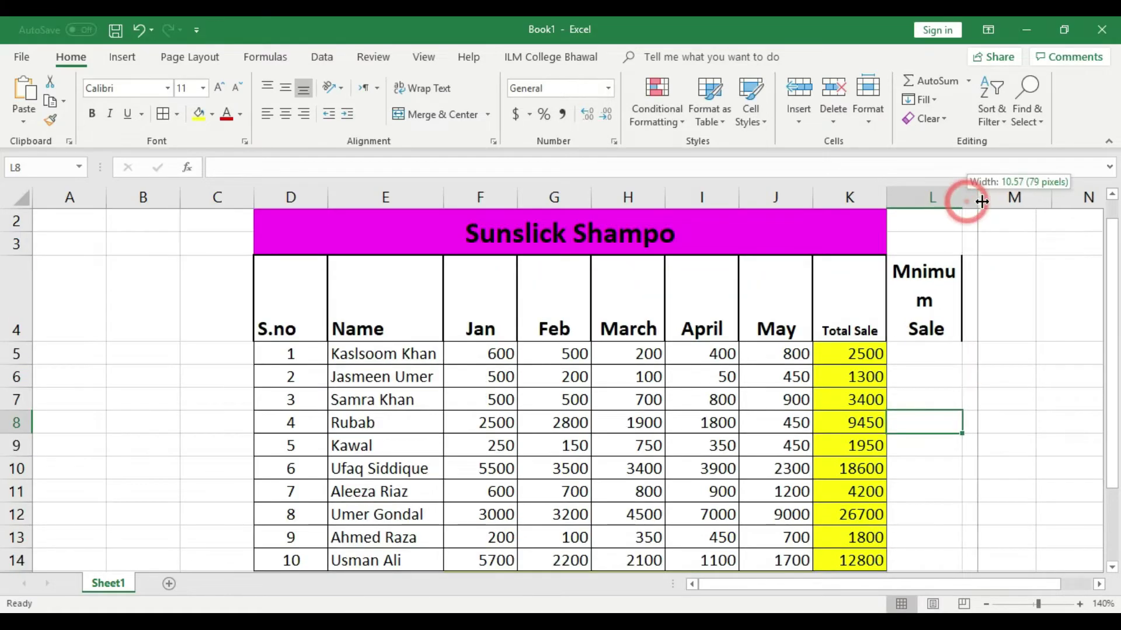
Reduce the Mnimum Sale header's font size and autofit column L to it
{"action": "left_click", "coordinate": [920, 292]}
{"action": "left_click", "coordinate": [238, 87]}
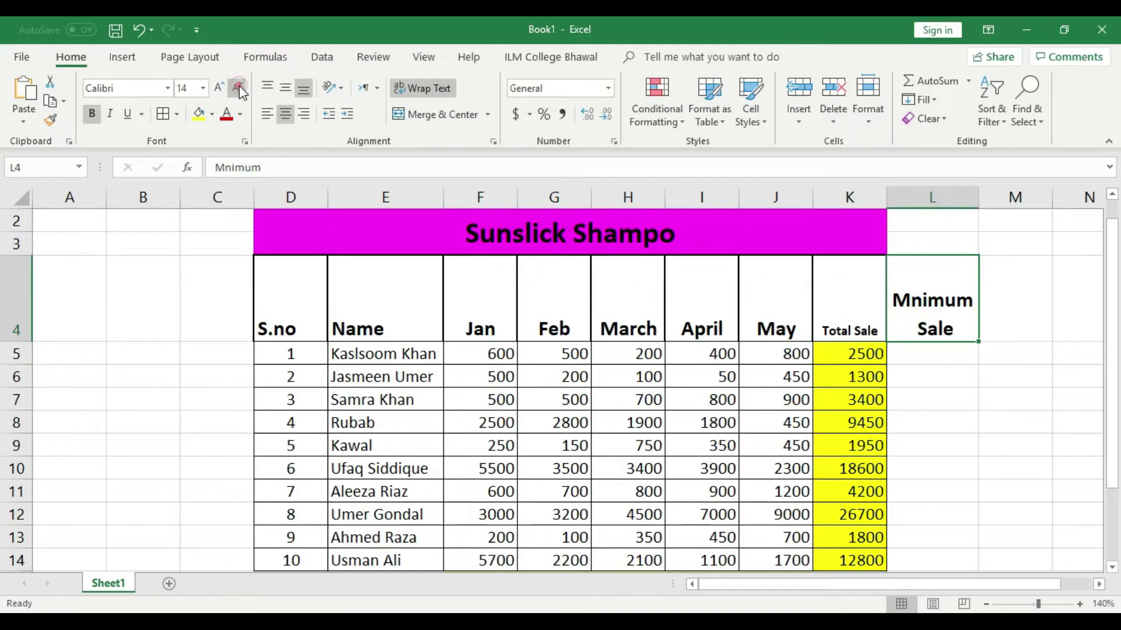
{"action": "left_click", "coordinate": [238, 88]}
{"action": "left_click", "coordinate": [238, 88]}
{"action": "left_click", "coordinate": [238, 87]}
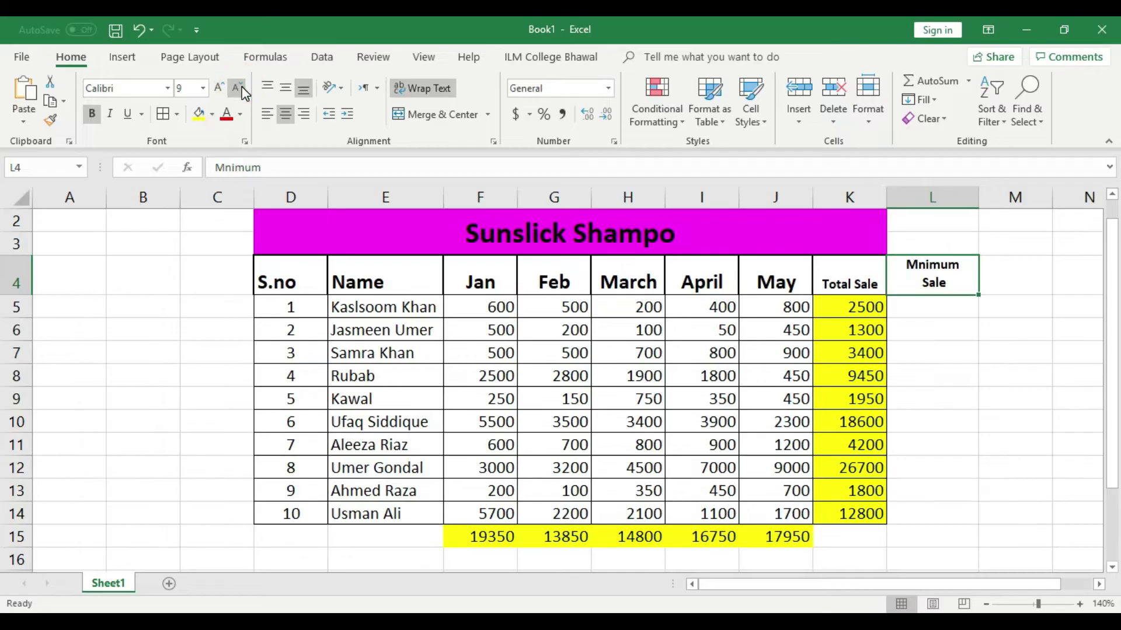
{"action": "left_click", "coordinate": [240, 88]}
{"action": "left_click", "coordinate": [216, 87]}
{"action": "left_click", "coordinate": [972, 331]}
{"action": "double_click", "coordinate": [979, 198]}
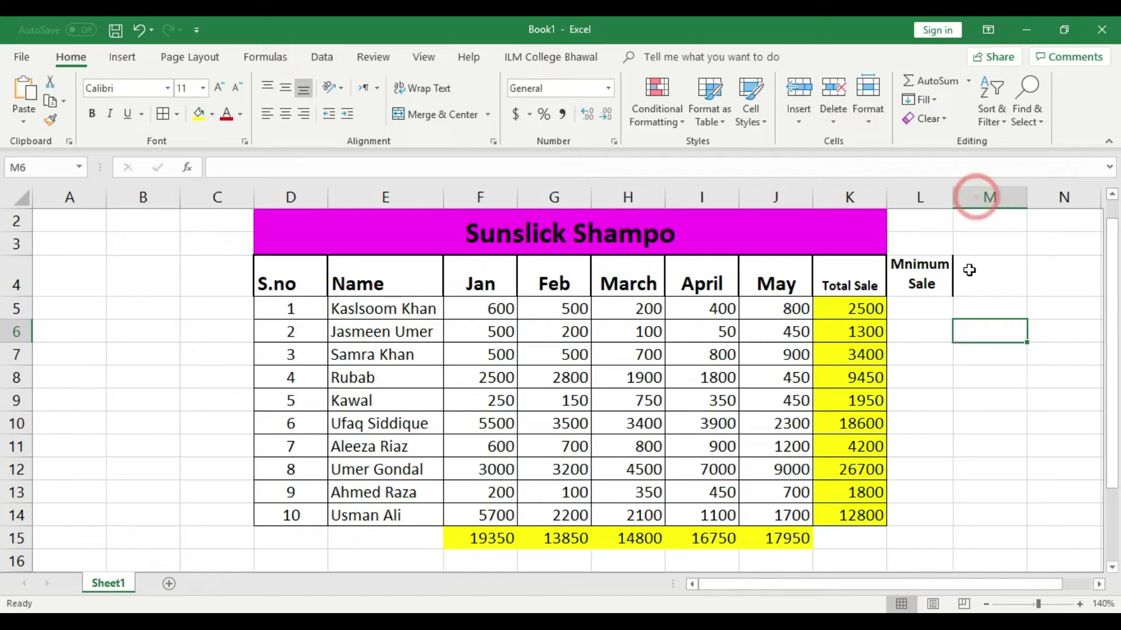
Copy the header into M4 and edit it to read 'Maximum Sale'
{"action": "left_click", "coordinate": [919, 275]}
{"action": "key", "text": "ctrl+c"}
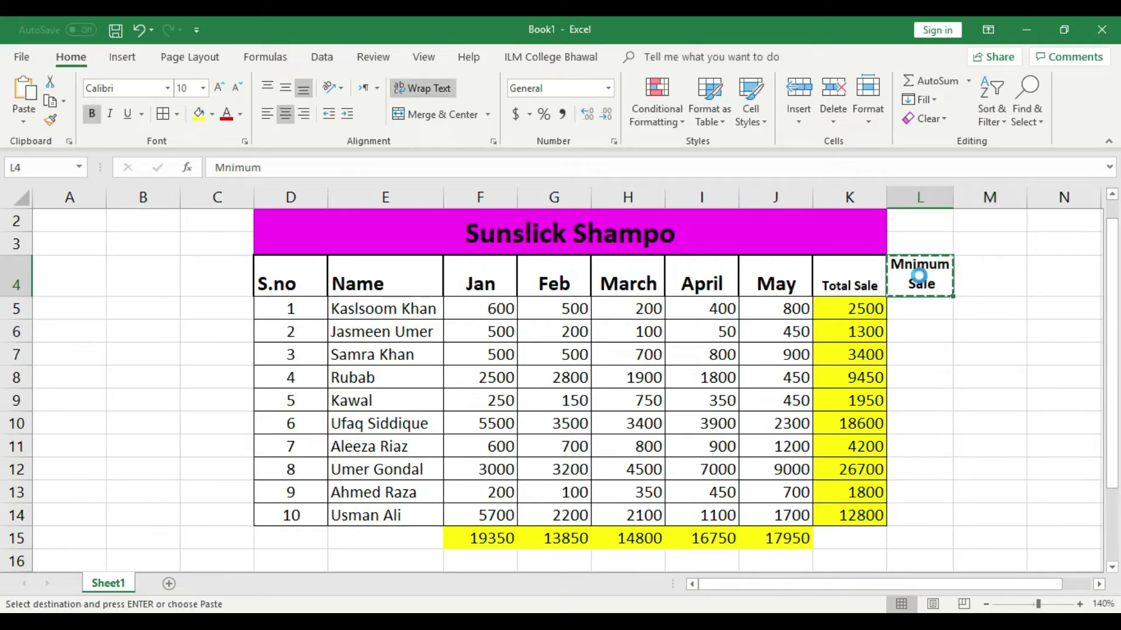
{"action": "left_click", "coordinate": [995, 268]}
{"action": "key", "text": "ctrl+v"}
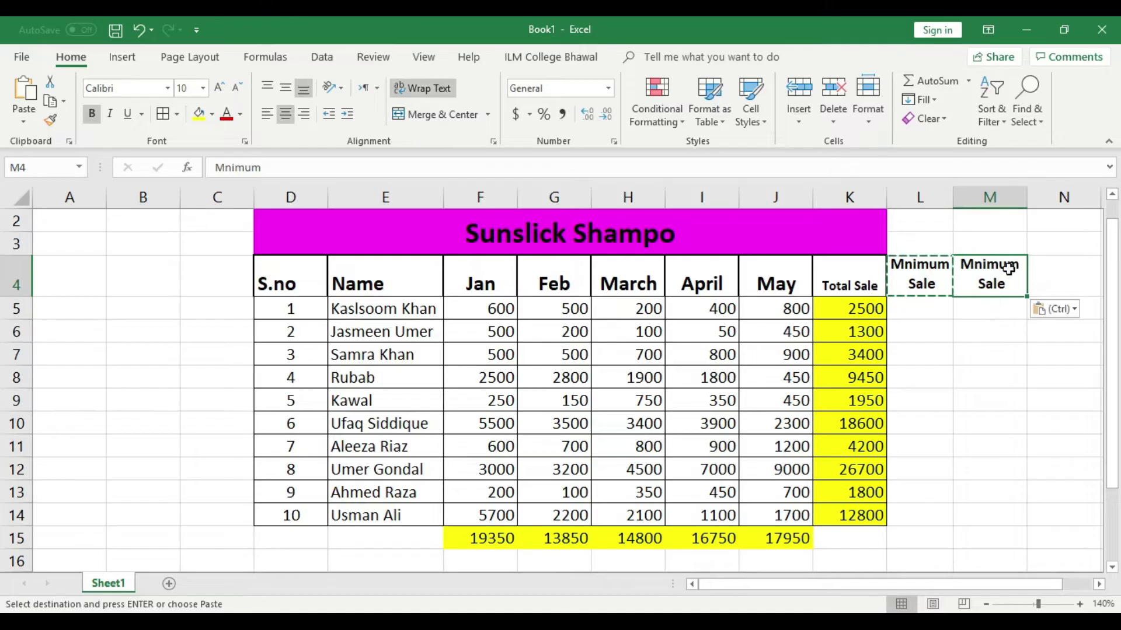
{"action": "double_click", "coordinate": [1008, 268]}
{"action": "left_click_drag", "start_coordinate": [1019, 263], "coordinate": [976, 268]}
{"action": "key", "text": "BackSpace"}
{"action": "type", "text": "aximum"}
{"action": "left_click", "coordinate": [971, 344]}
{"action": "left_click", "coordinate": [909, 275]}
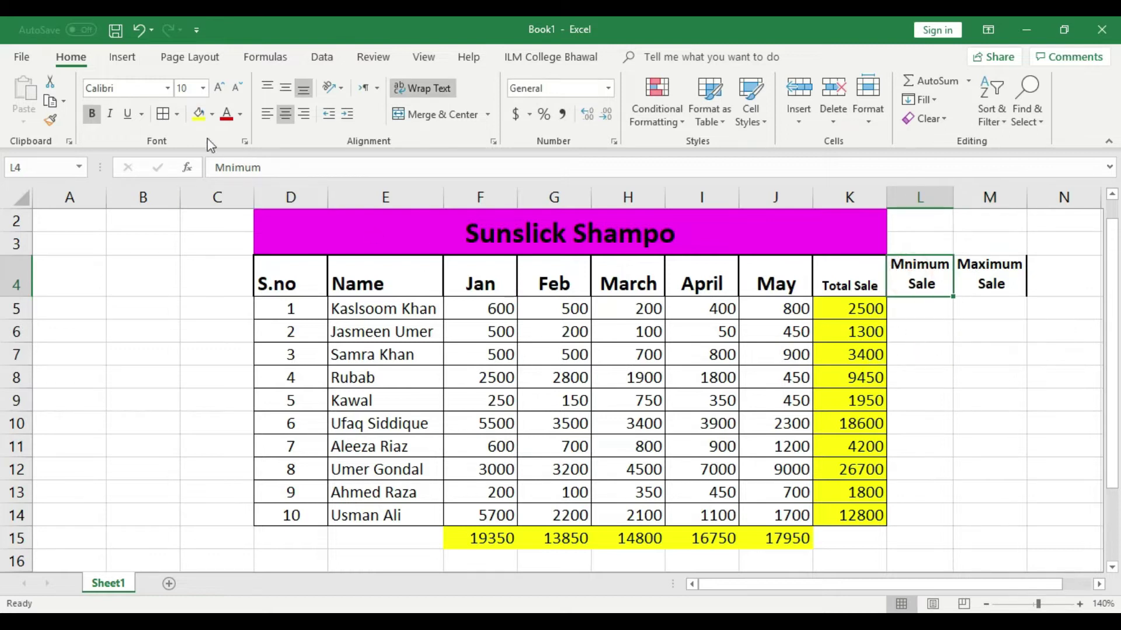
Fill both the Mnimum Sale and Maximum Sale headers in L4:M4 gold
{"action": "left_click", "coordinate": [212, 114]}
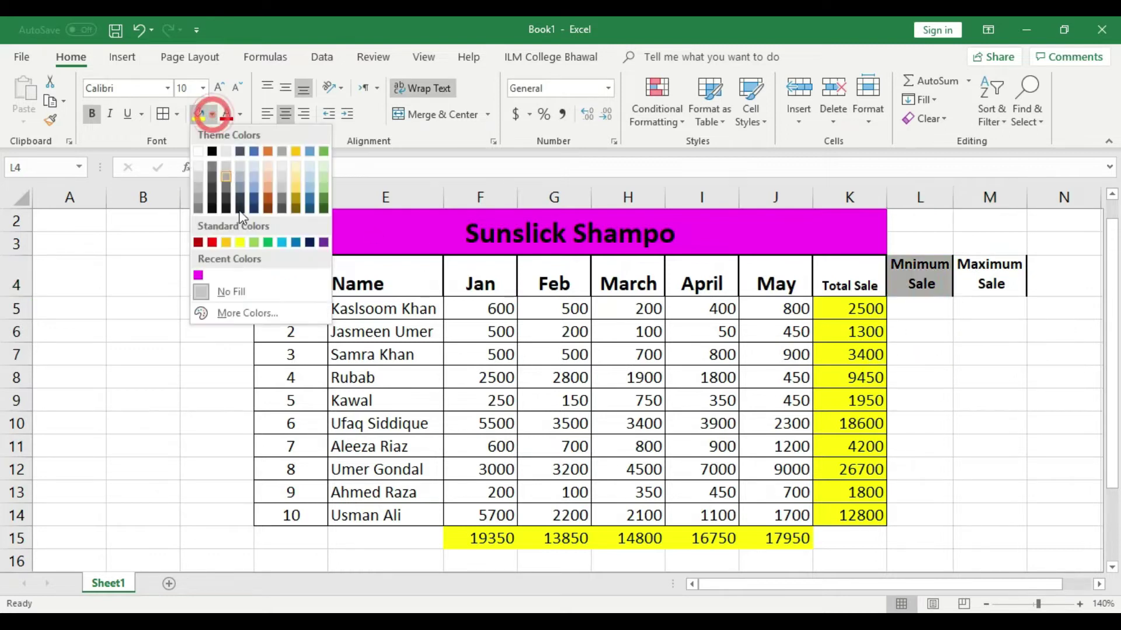
{"action": "left_click", "coordinate": [281, 242]}
{"action": "left_click", "coordinate": [1001, 280]}
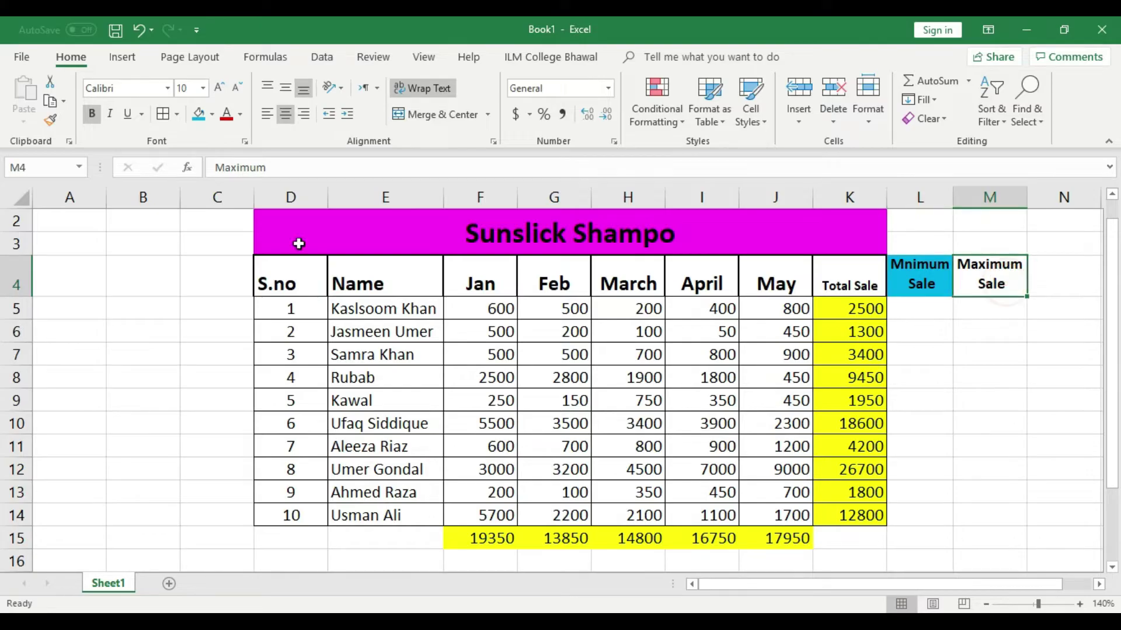
{"action": "left_click", "coordinate": [212, 114]}
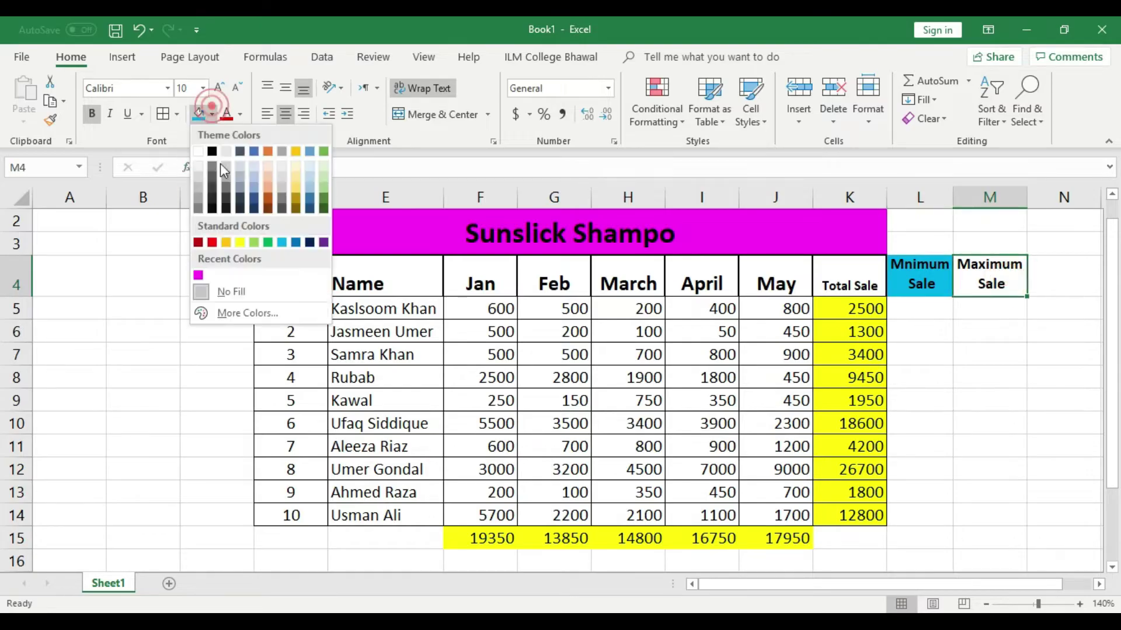
{"action": "left_click", "coordinate": [299, 152]}
{"action": "left_click", "coordinate": [920, 279]}
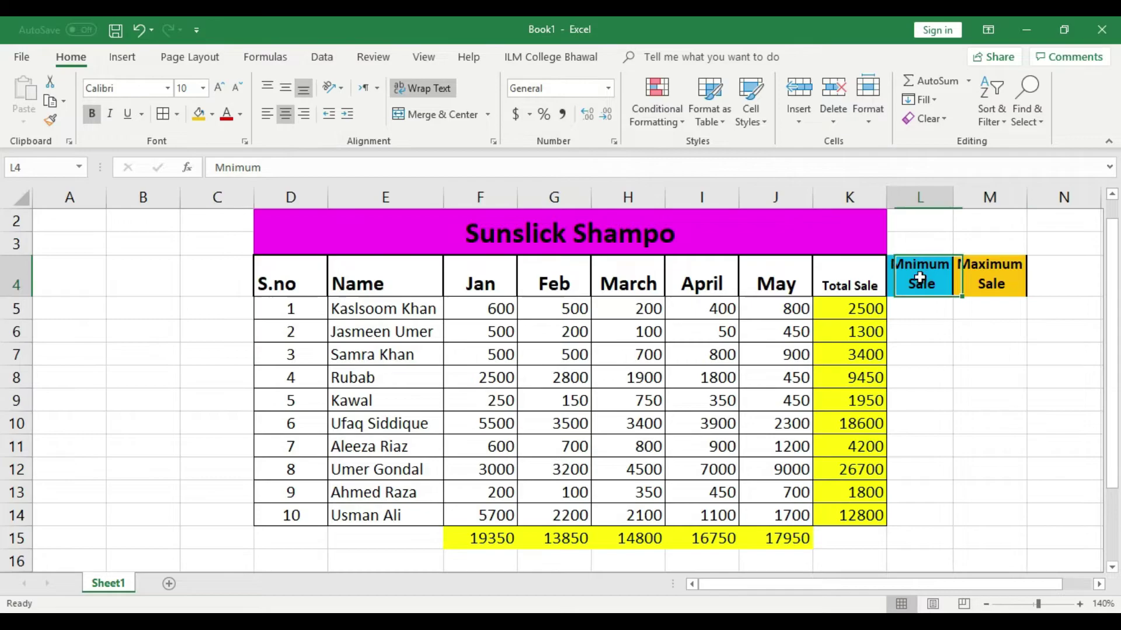
{"action": "left_click", "coordinate": [212, 114]}
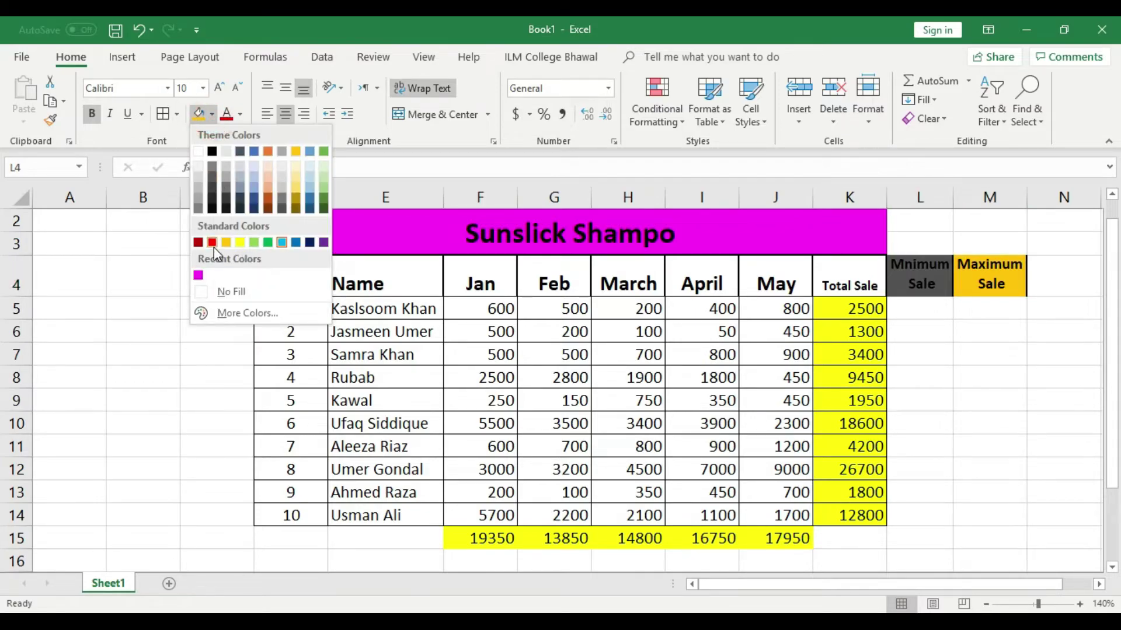
{"action": "left_click", "coordinate": [228, 243]}
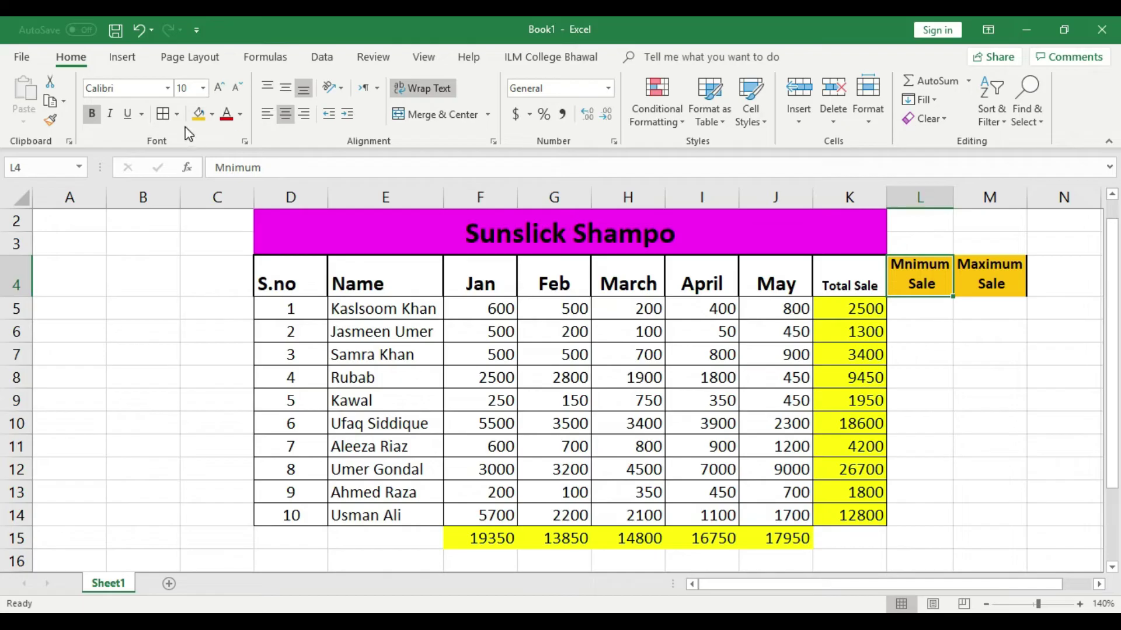
Give each of the two headers a thick outside border
{"action": "left_click", "coordinate": [176, 114]}
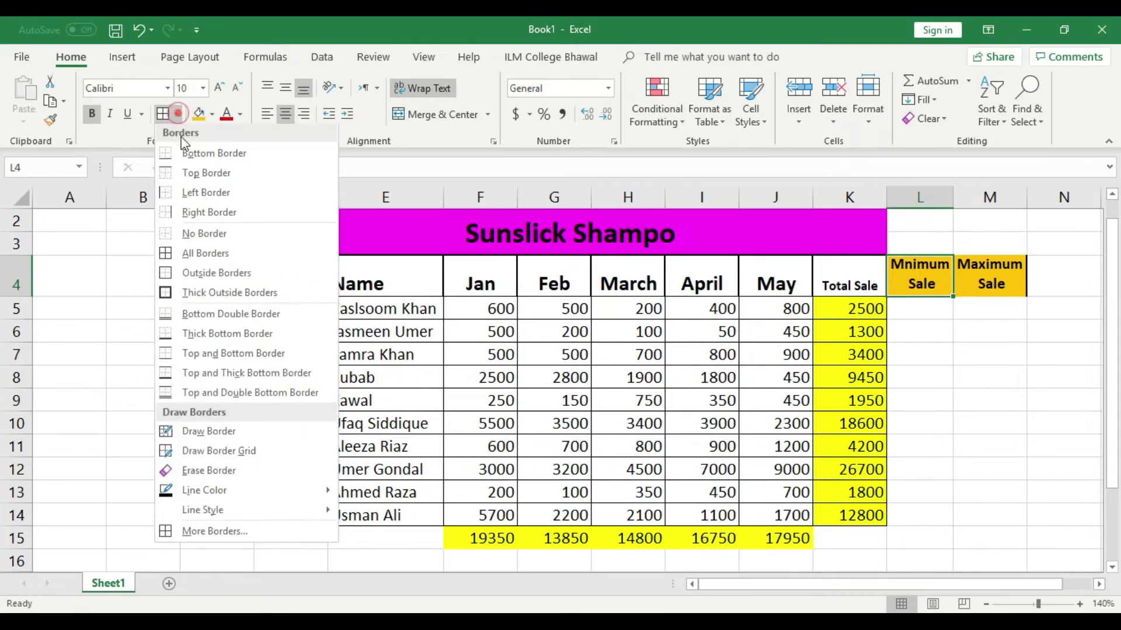
{"action": "left_click", "coordinate": [211, 295]}
{"action": "key", "text": "Right"}
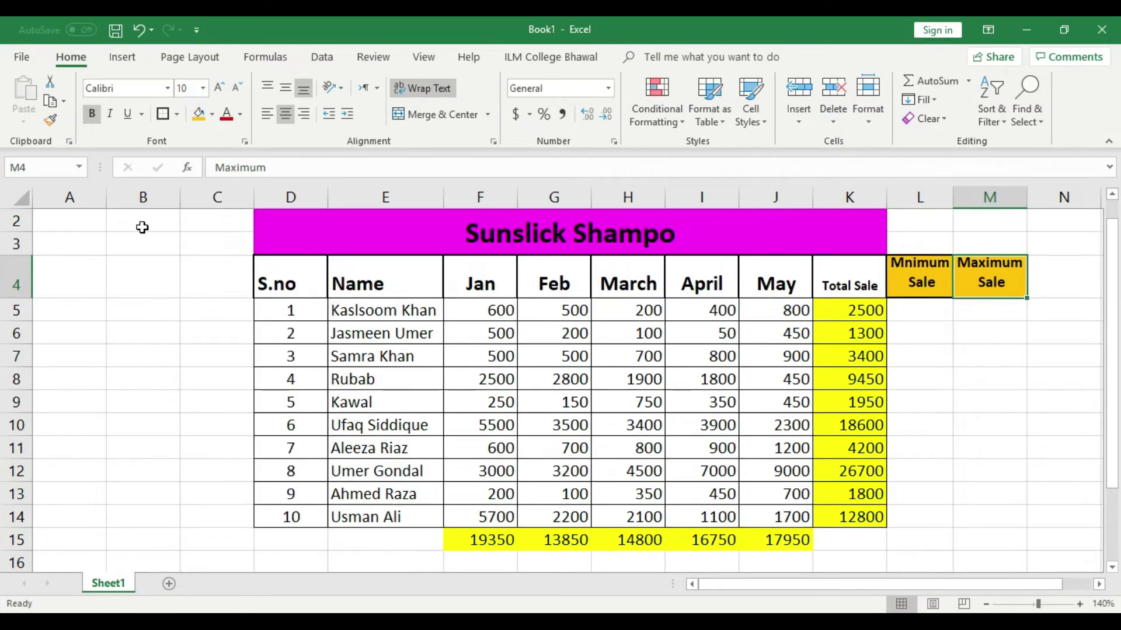
{"action": "left_click", "coordinate": [163, 114]}
{"action": "left_click", "coordinate": [970, 334]}
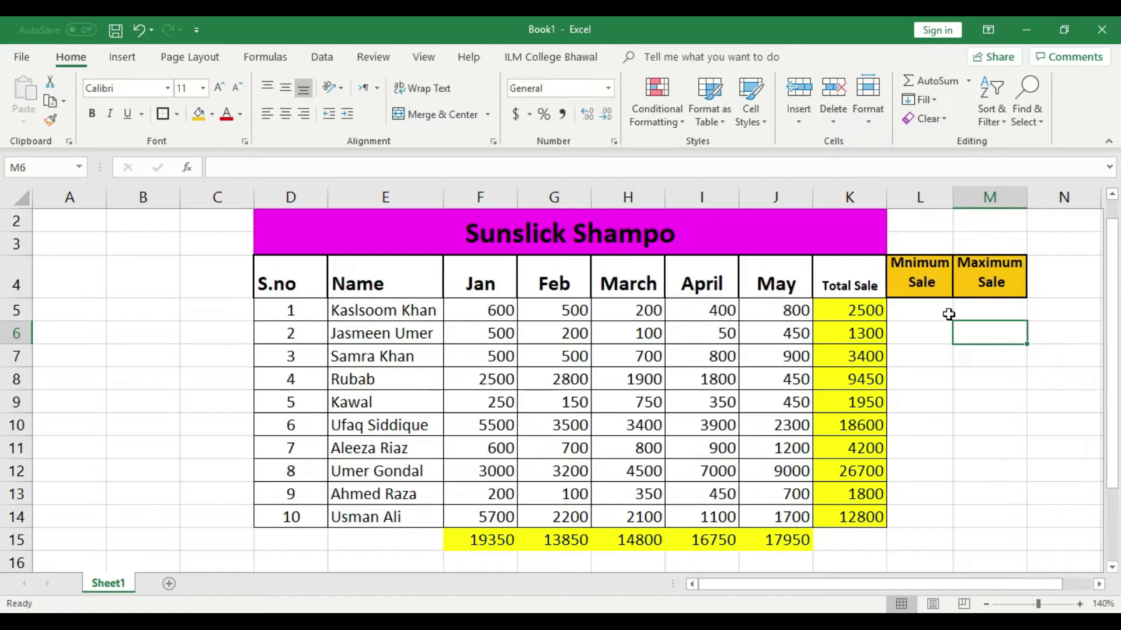
Apply All Borders to the S.no cells D5:D14
{"action": "left_click_drag", "start_coordinate": [292, 310], "coordinate": [291, 517]}
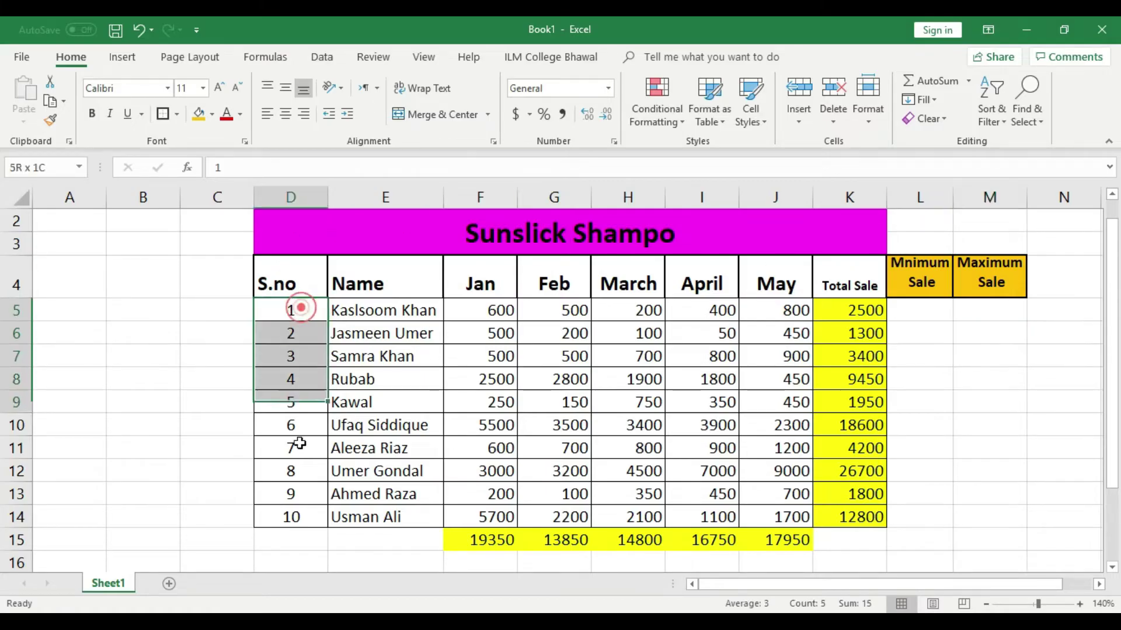
{"action": "left_click", "coordinate": [180, 114]}
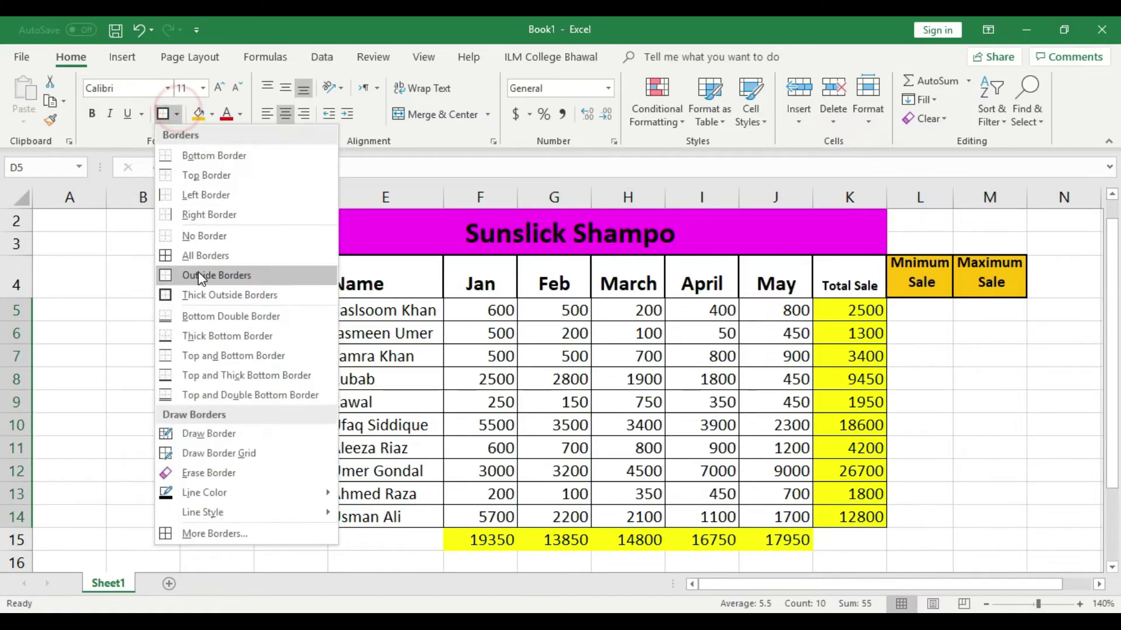
{"action": "left_click", "coordinate": [188, 253]}
{"action": "left_click", "coordinate": [420, 403]}
Center the header row D4:K4 horizontally and vertically, keeping it bold
{"action": "left_click_drag", "start_coordinate": [300, 287], "coordinate": [841, 284]}
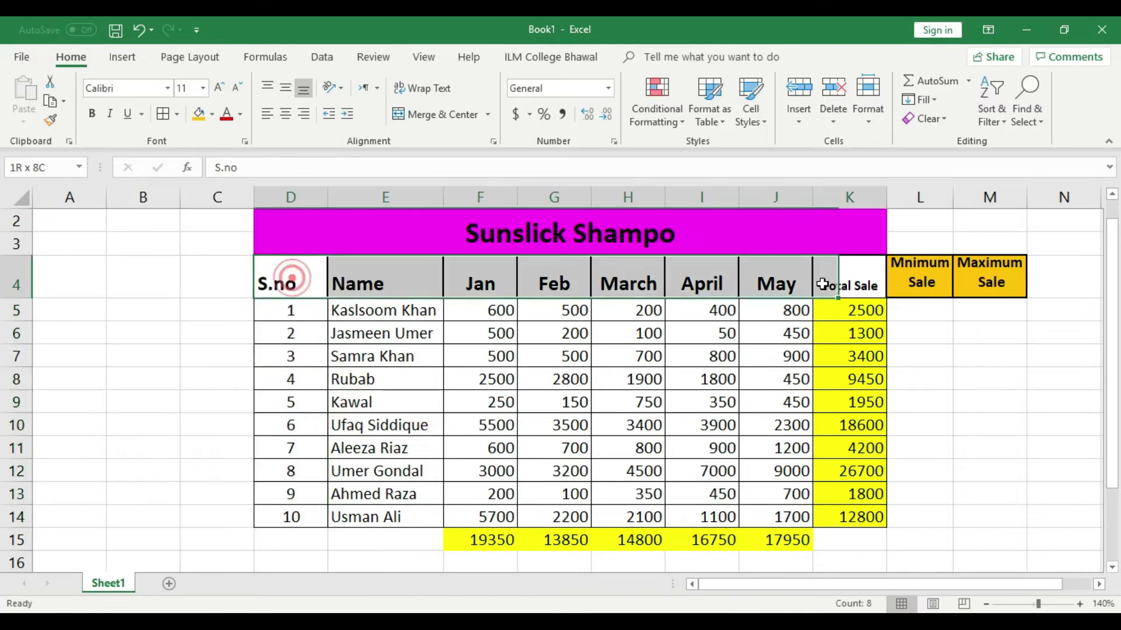
{"action": "left_click", "coordinate": [287, 115]}
{"action": "left_click", "coordinate": [288, 89]}
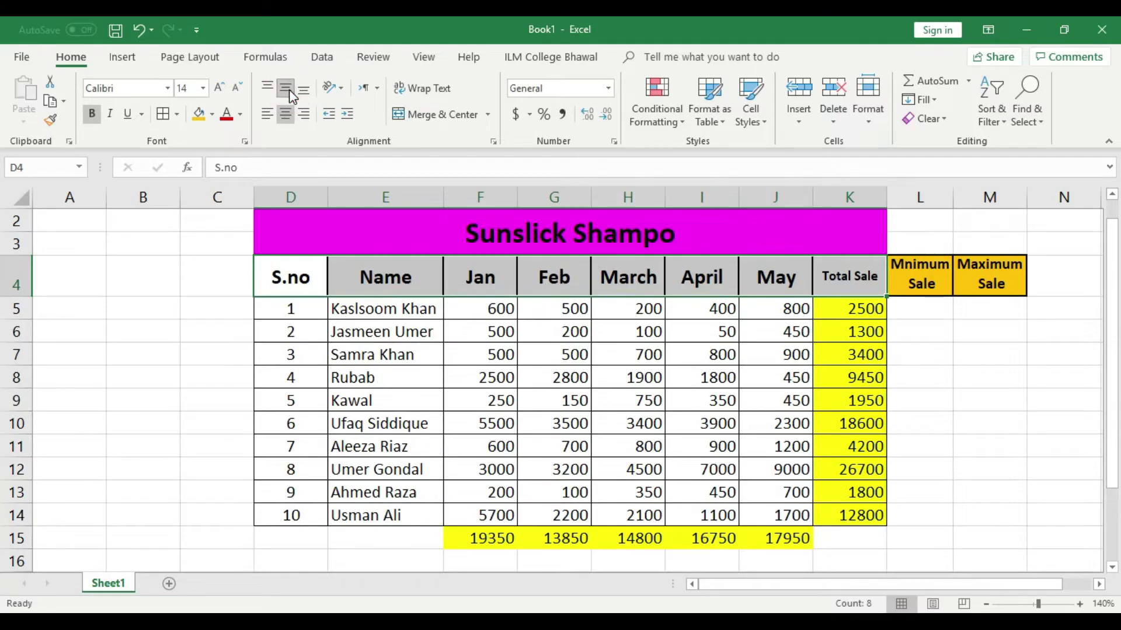
{"action": "left_click", "coordinate": [90, 113]}
{"action": "left_click", "coordinate": [90, 113]}
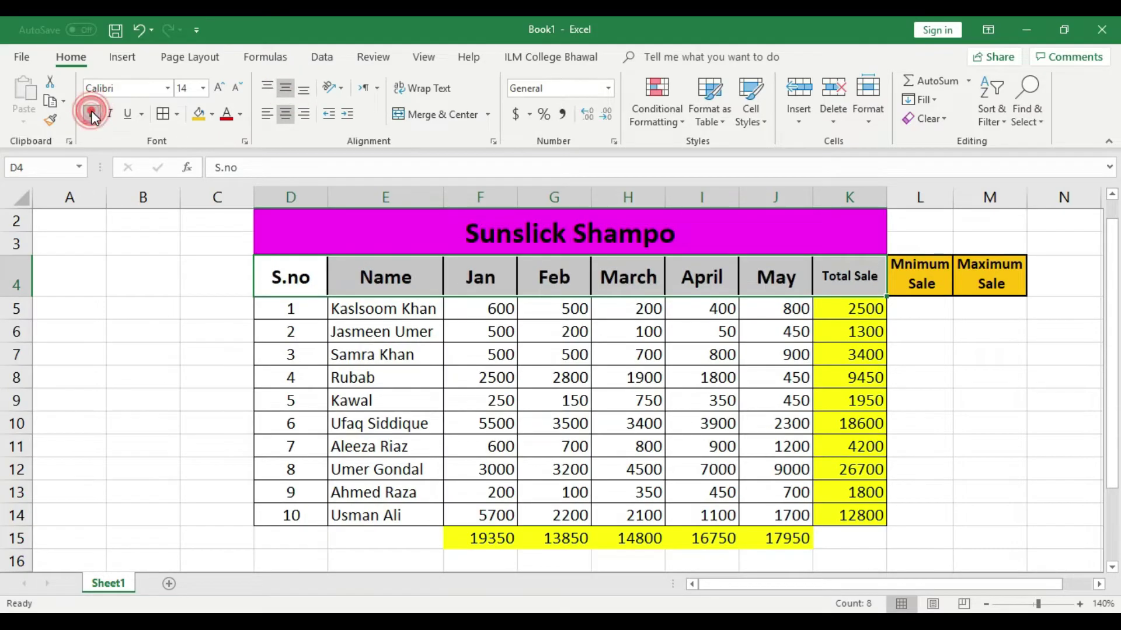
{"action": "left_click", "coordinate": [899, 357]}
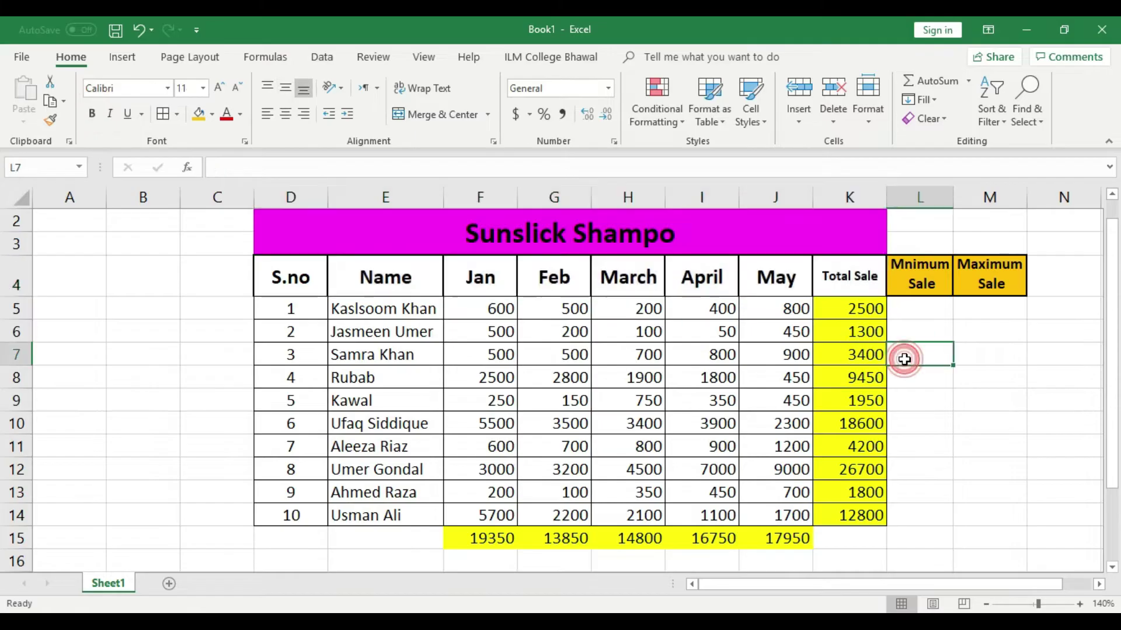
Walk through the first salesperson's Jan–May sales and the L5 and M5 result cells
{"action": "left_click", "coordinate": [924, 274]}
{"action": "left_click", "coordinate": [926, 314]}
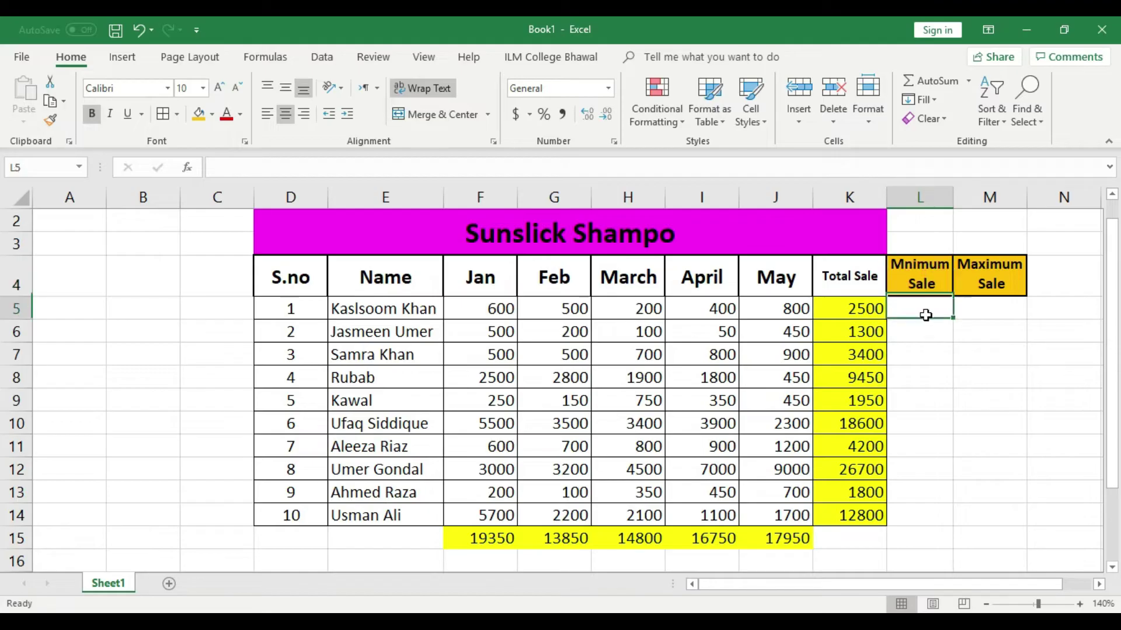
{"action": "left_click", "coordinate": [391, 310]}
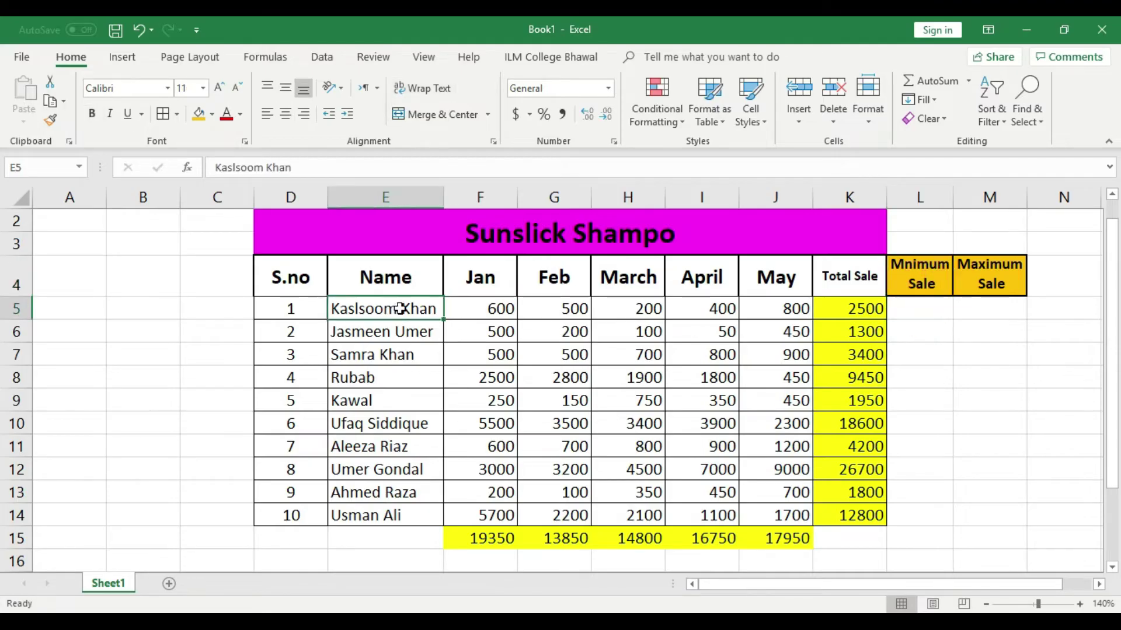
{"action": "left_click", "coordinate": [910, 310]}
{"action": "left_click", "coordinate": [993, 309]}
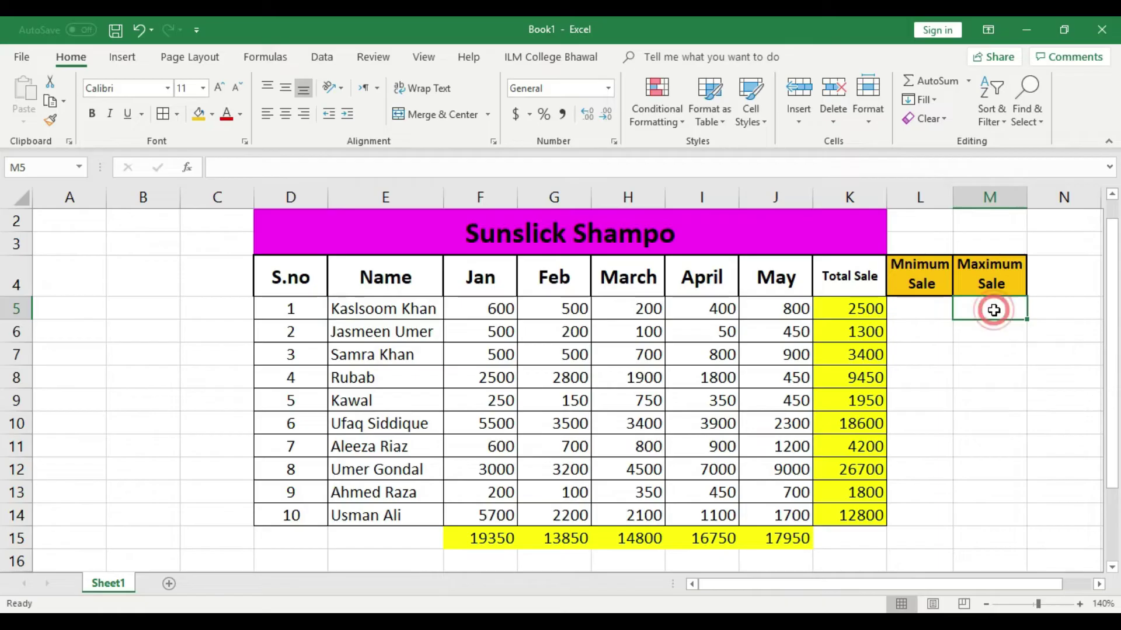
{"action": "left_click", "coordinate": [500, 309]}
{"action": "left_click", "coordinate": [551, 310]}
{"action": "left_click", "coordinate": [631, 310]}
{"action": "left_click", "coordinate": [718, 310]}
{"action": "left_click", "coordinate": [775, 310]}
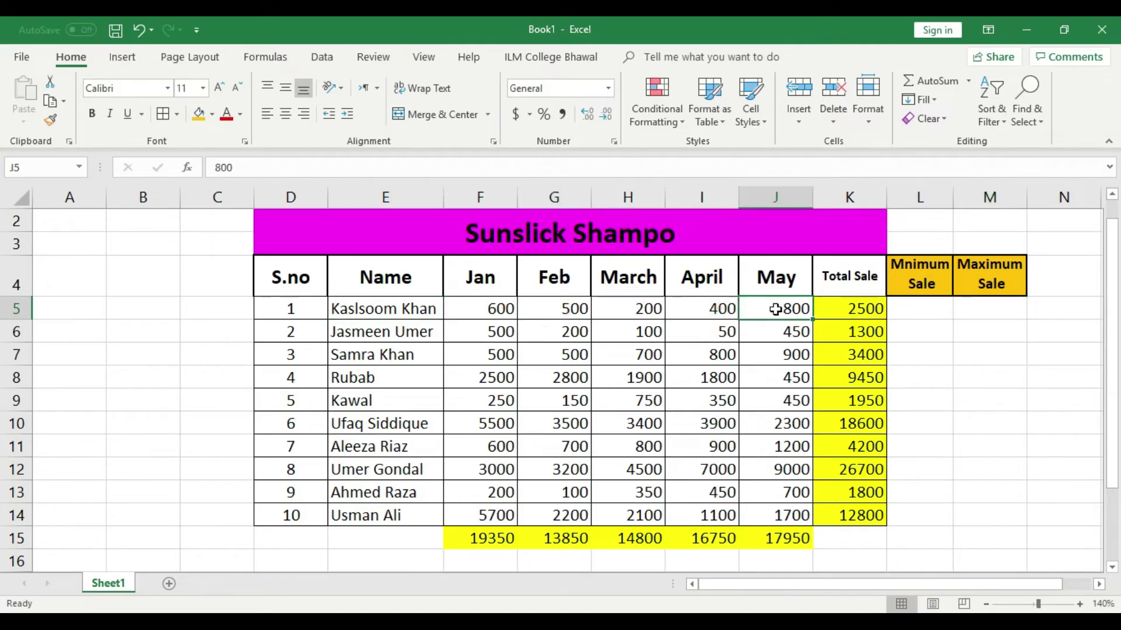
{"action": "left_click", "coordinate": [920, 317]}
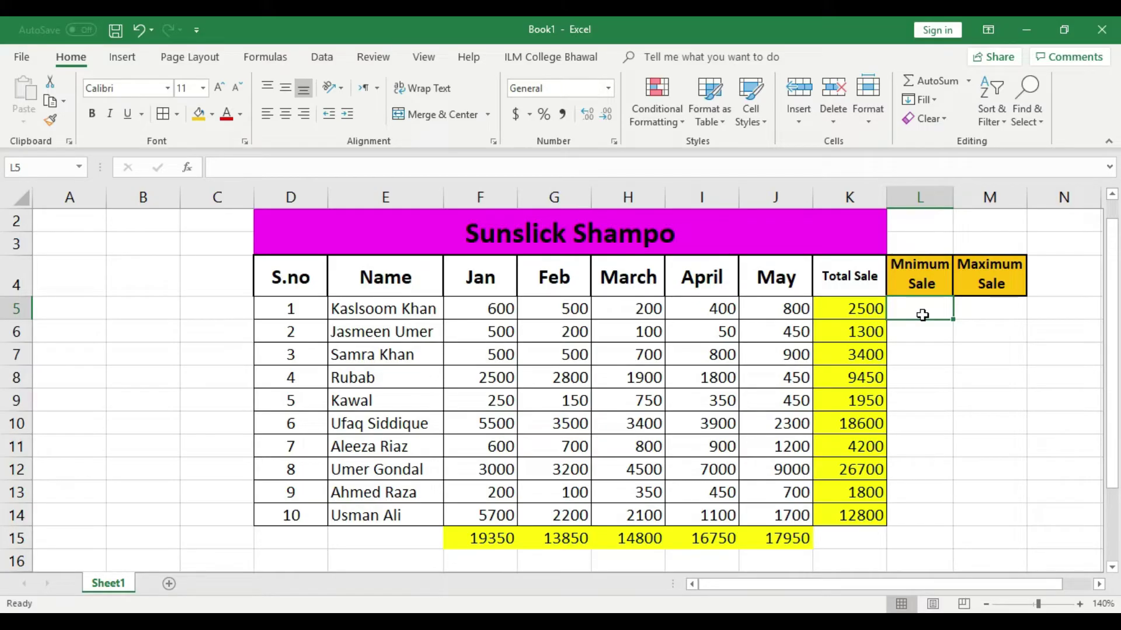
Enter =MIN(F5:J5) in L5 to get the first salesperson's minimum of 200
{"action": "type", "text": "="}
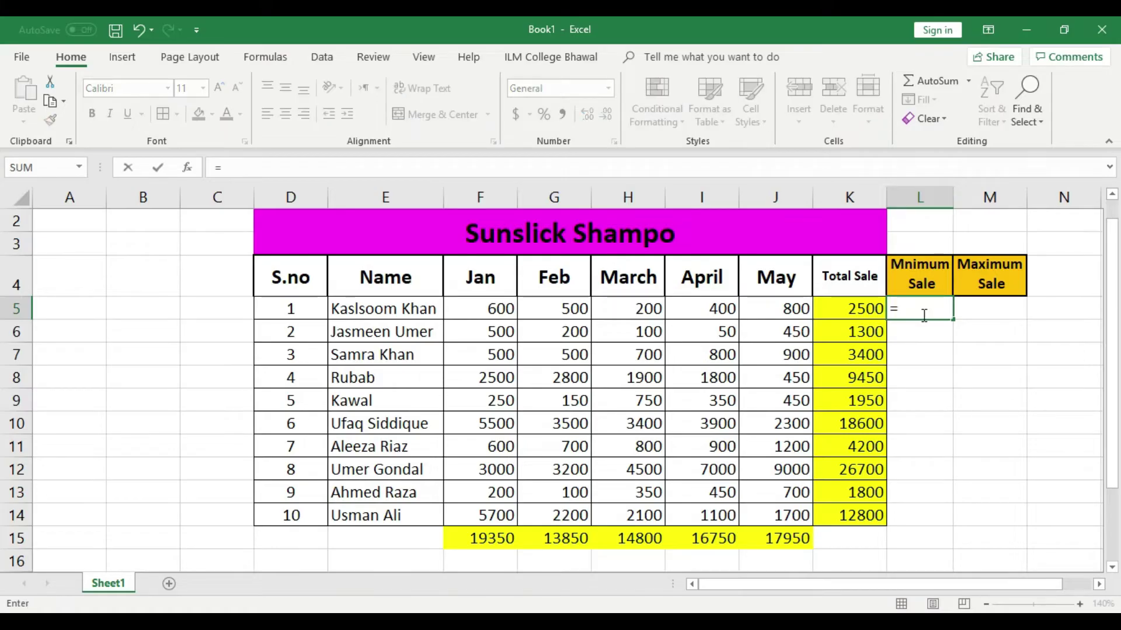
{"action": "type", "text": ","}
{"action": "key", "text": "BackSpace"}
{"action": "type", "text": "m"}
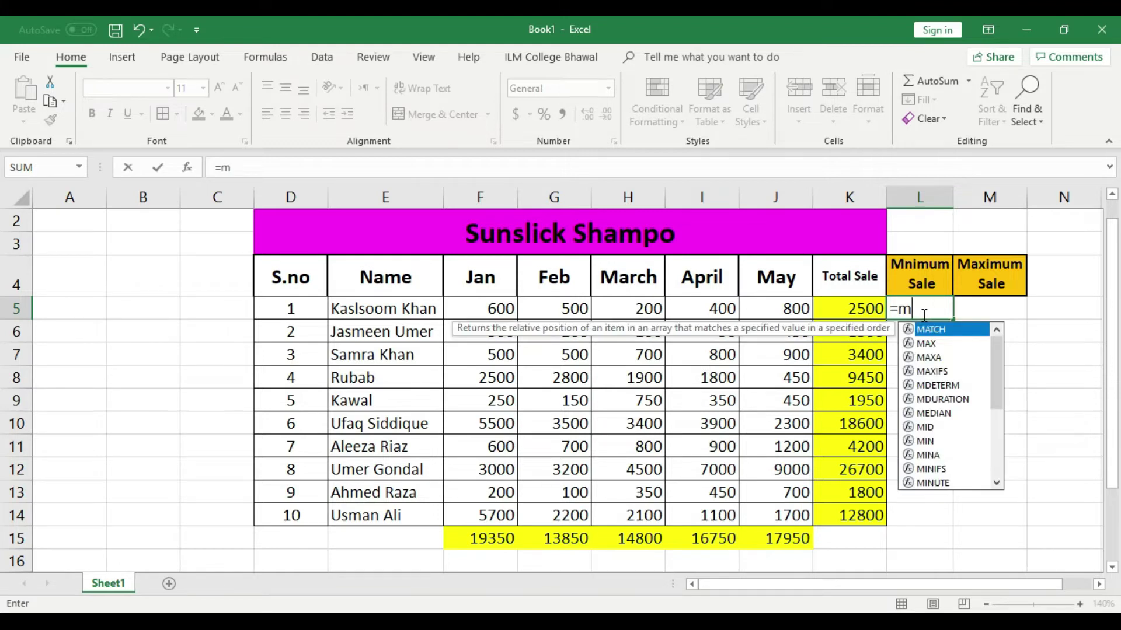
{"action": "type", "text": "i"}
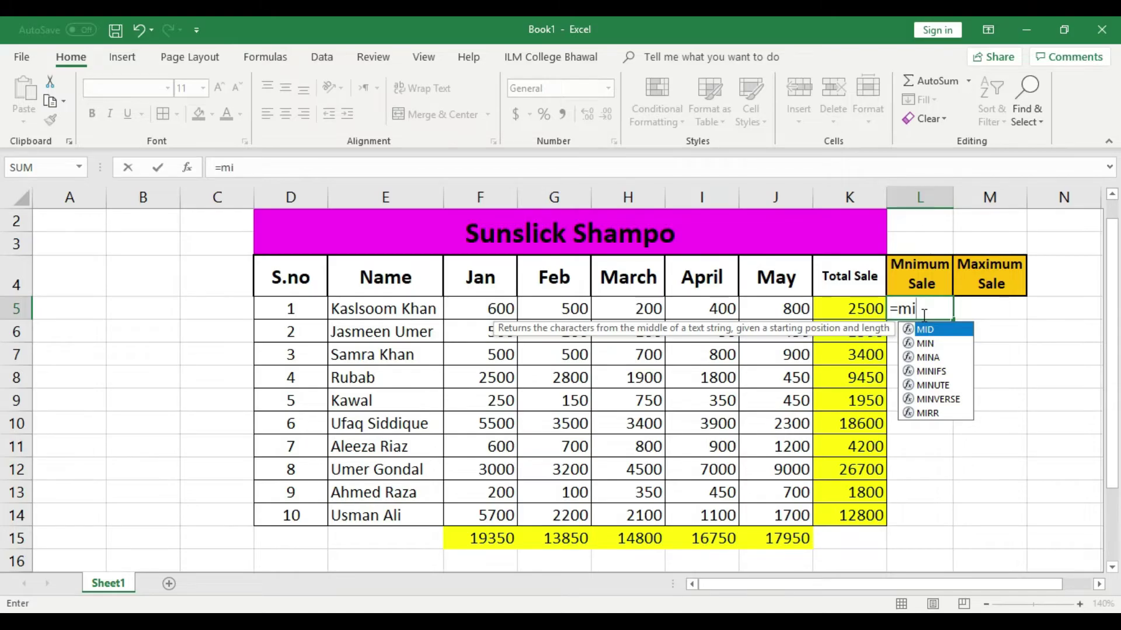
{"action": "type", "text": "n"}
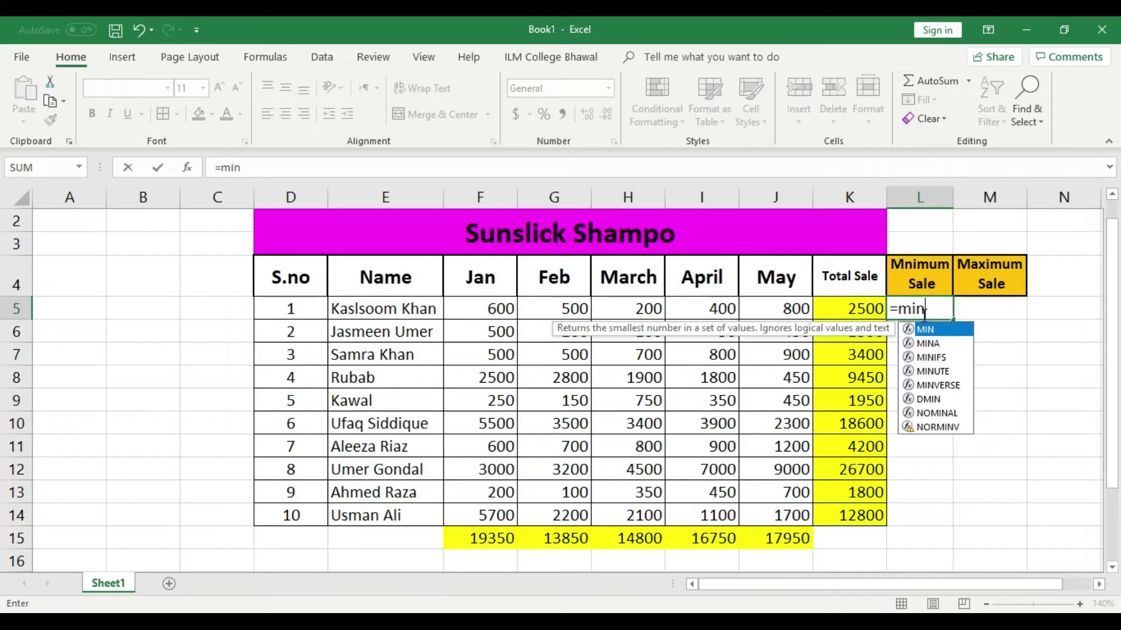
{"action": "type", "text": "("}
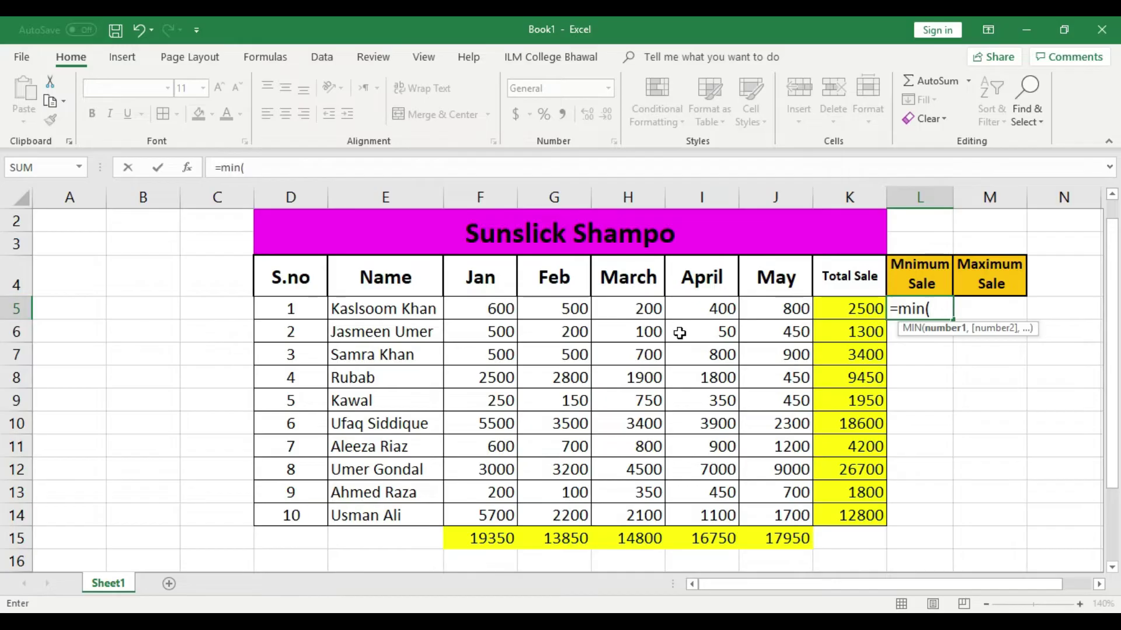
{"action": "type", "text": "f"}
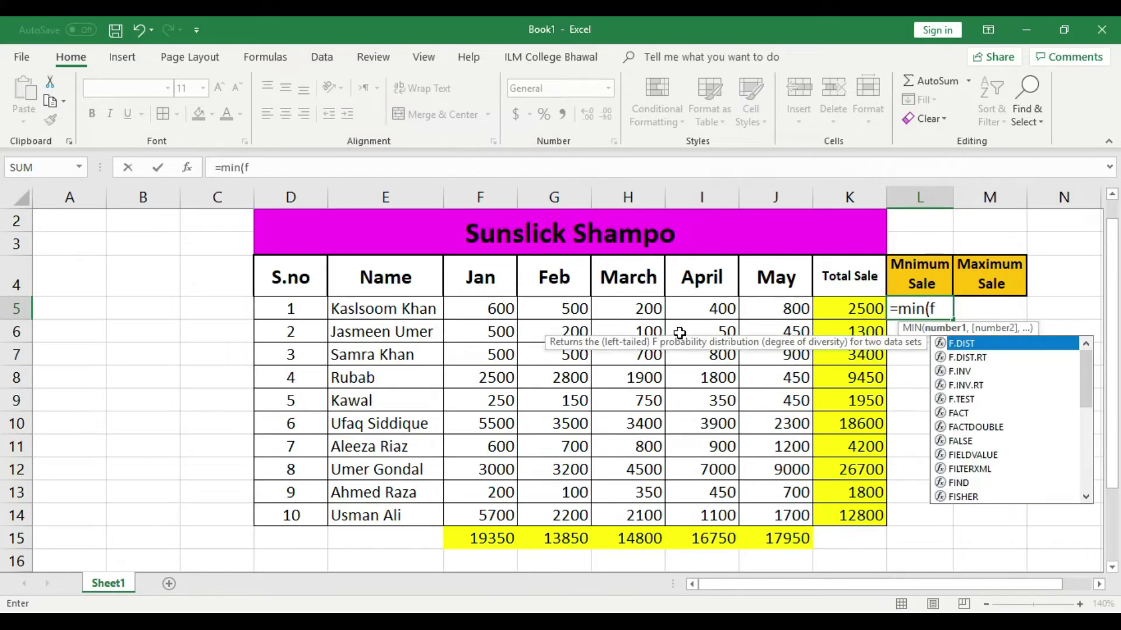
{"action": "type", "text": "5"}
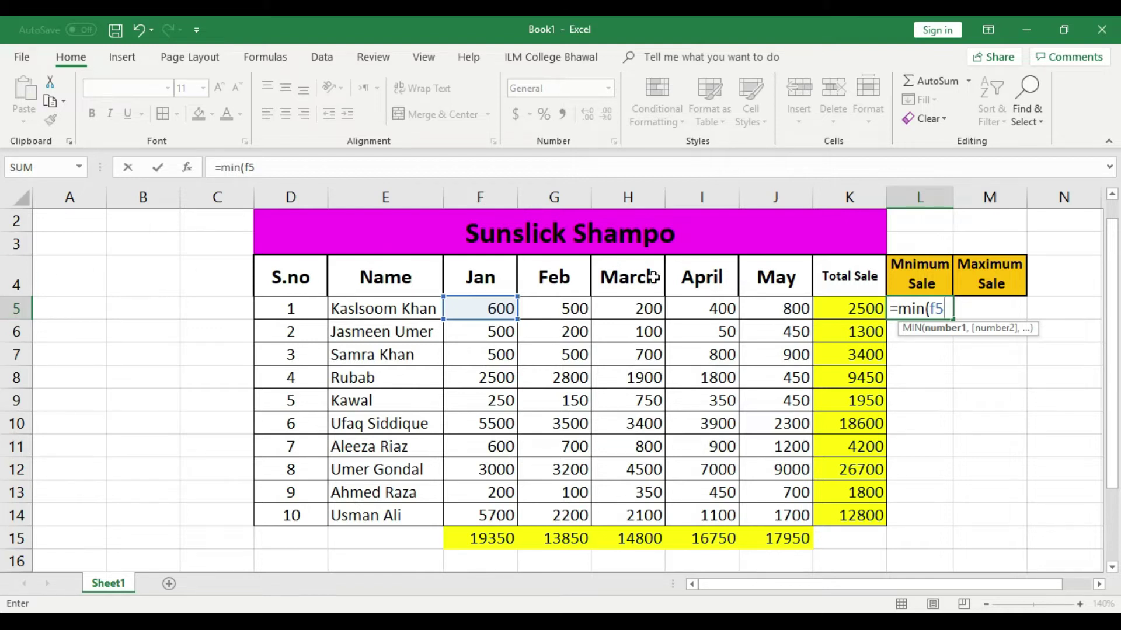
{"action": "type", "text": "5"}
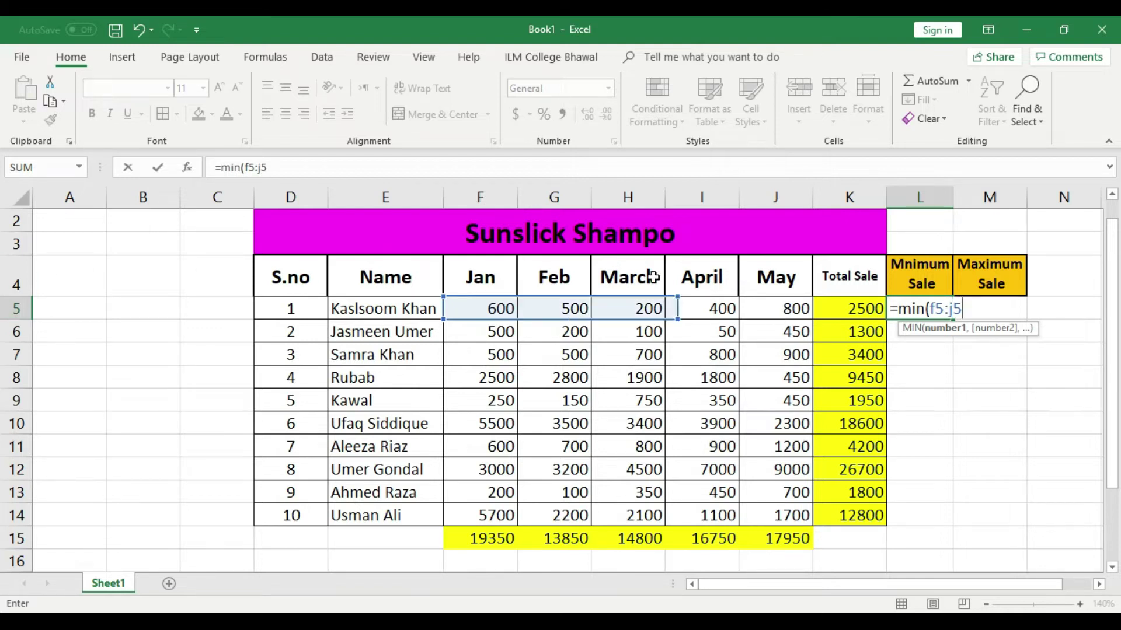
{"action": "type", "text": ")"}
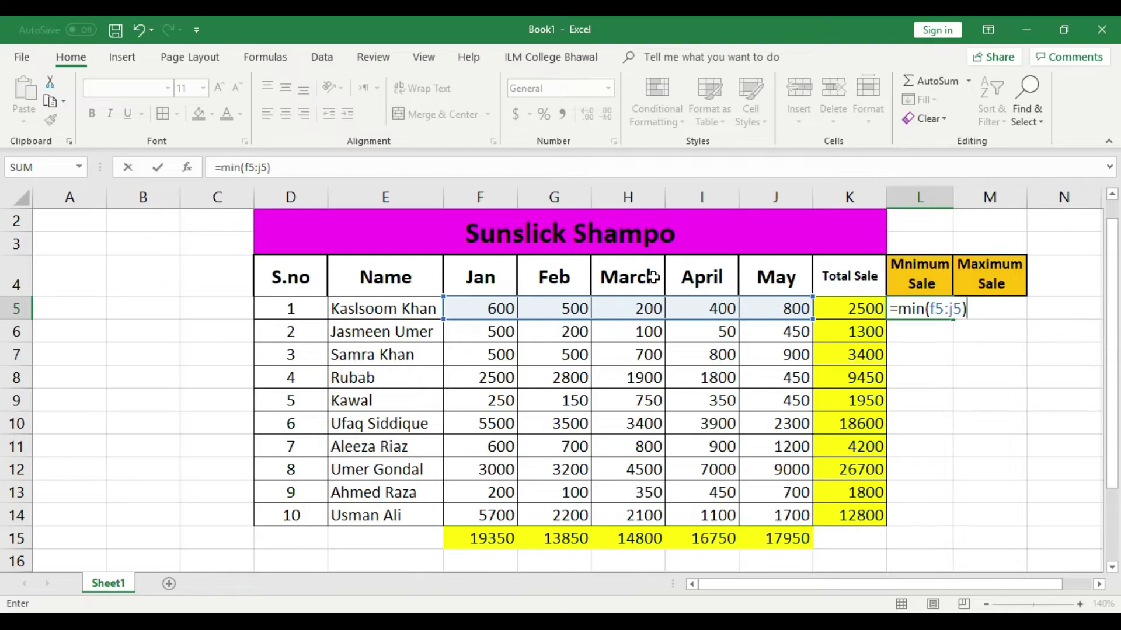
{"action": "key", "text": "Return"}
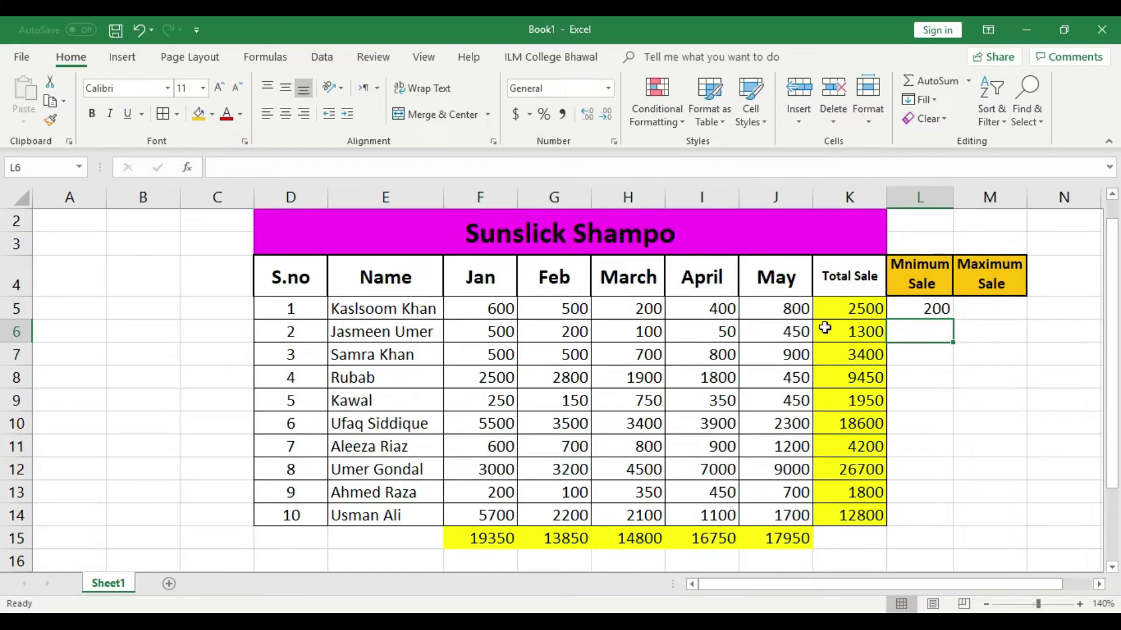
Centre the minimum value 200 in L5
{"action": "left_click", "coordinate": [923, 309]}
{"action": "left_click", "coordinate": [286, 115]}
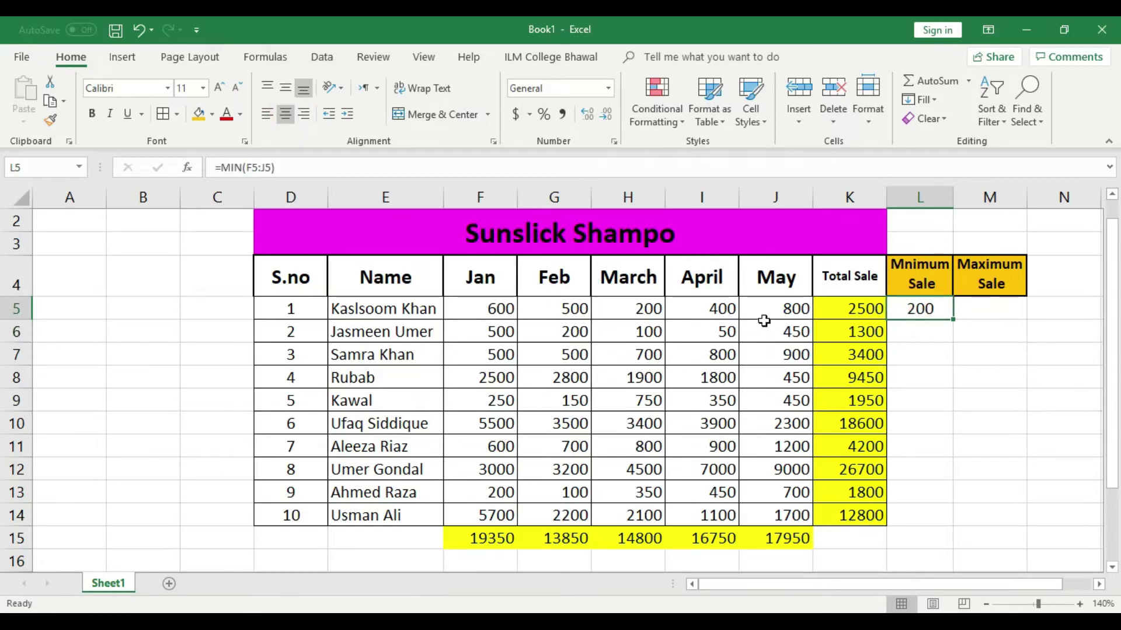
{"action": "left_click_drag", "start_coordinate": [929, 314], "coordinate": [931, 310]}
{"action": "left_click", "coordinate": [986, 309]}
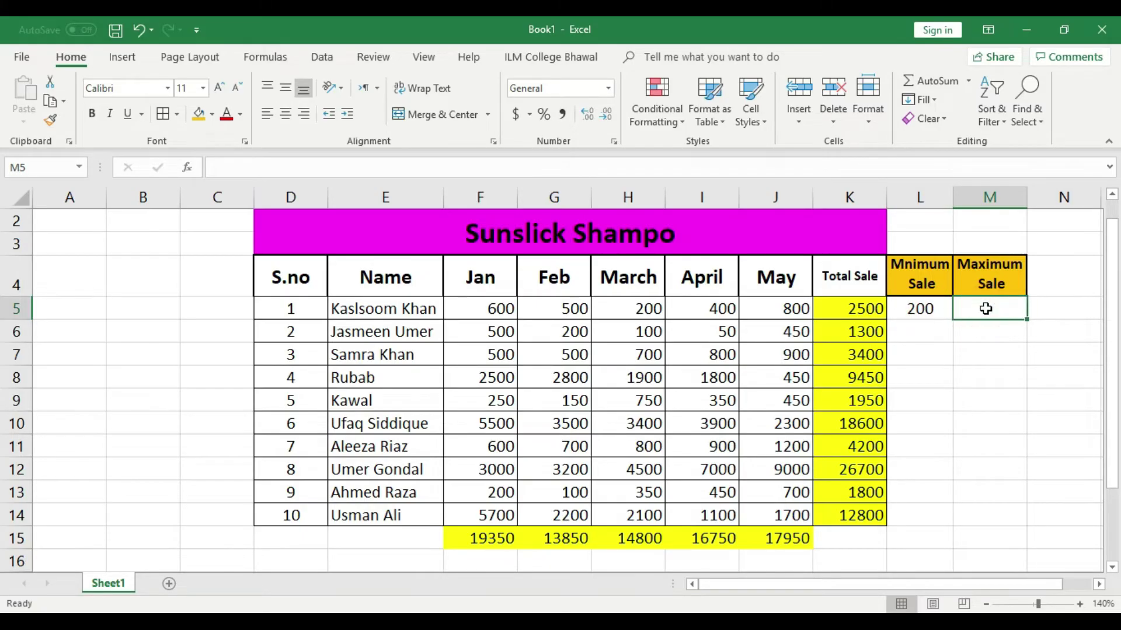
Enter =MAX(F5:J5) in M5, returning 800
{"action": "type", "text": "="}
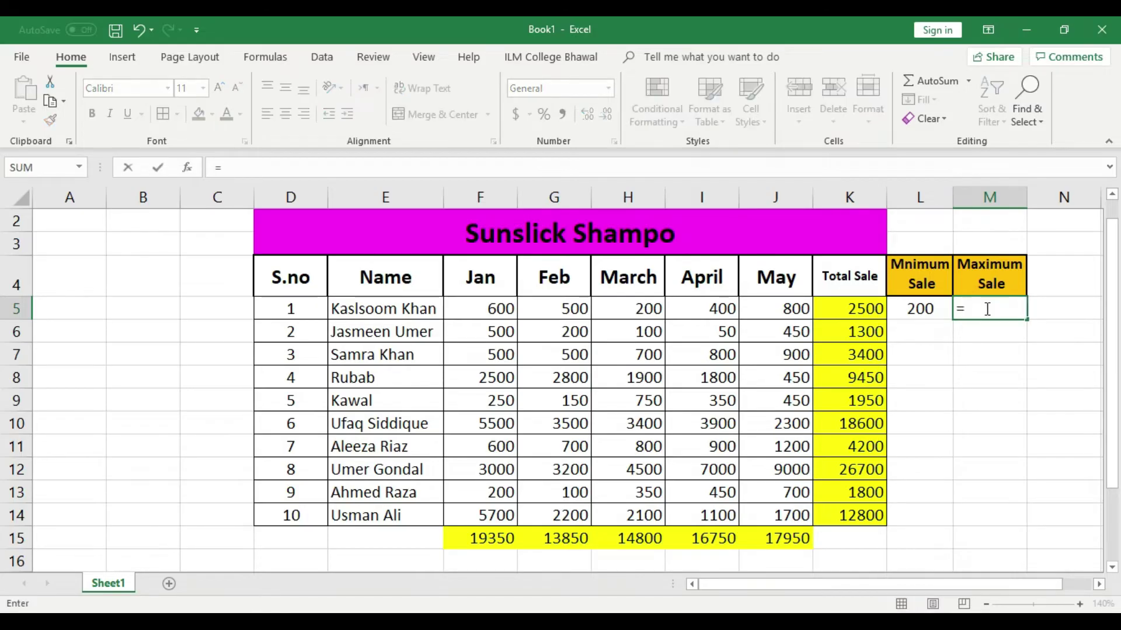
{"action": "type", "text": "ma"}
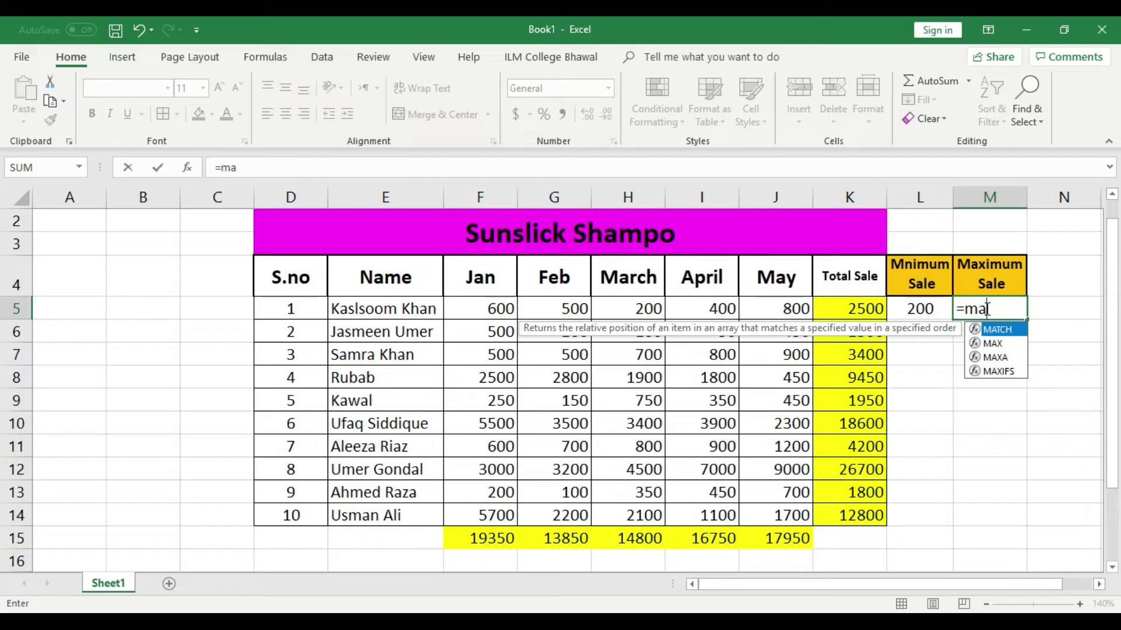
{"action": "type", "text": "x"}
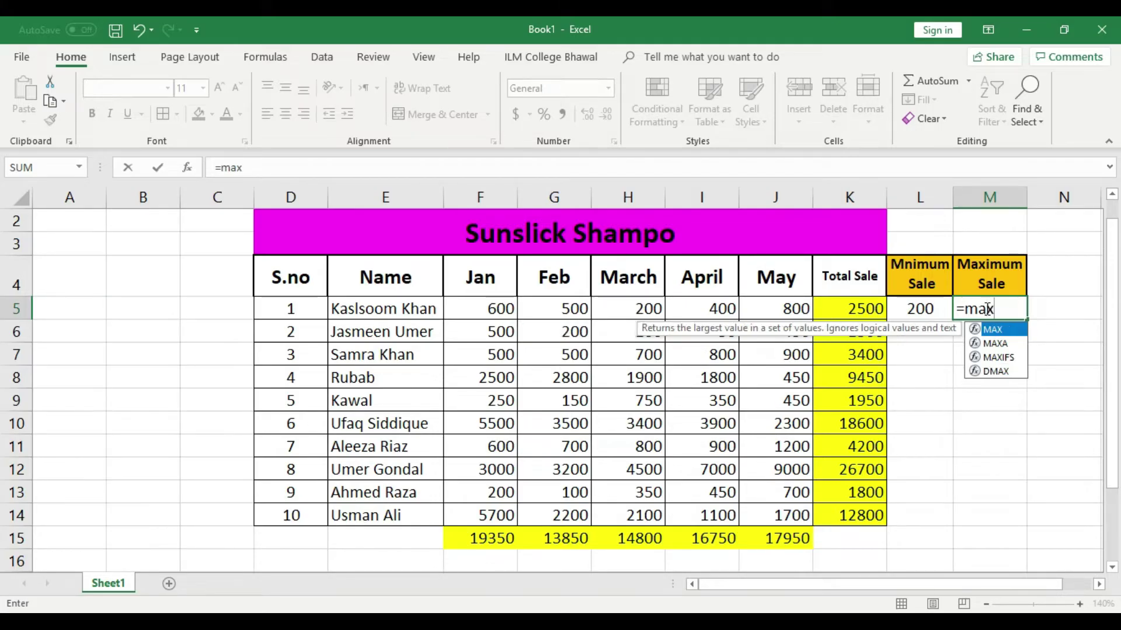
{"action": "type", "text": "("}
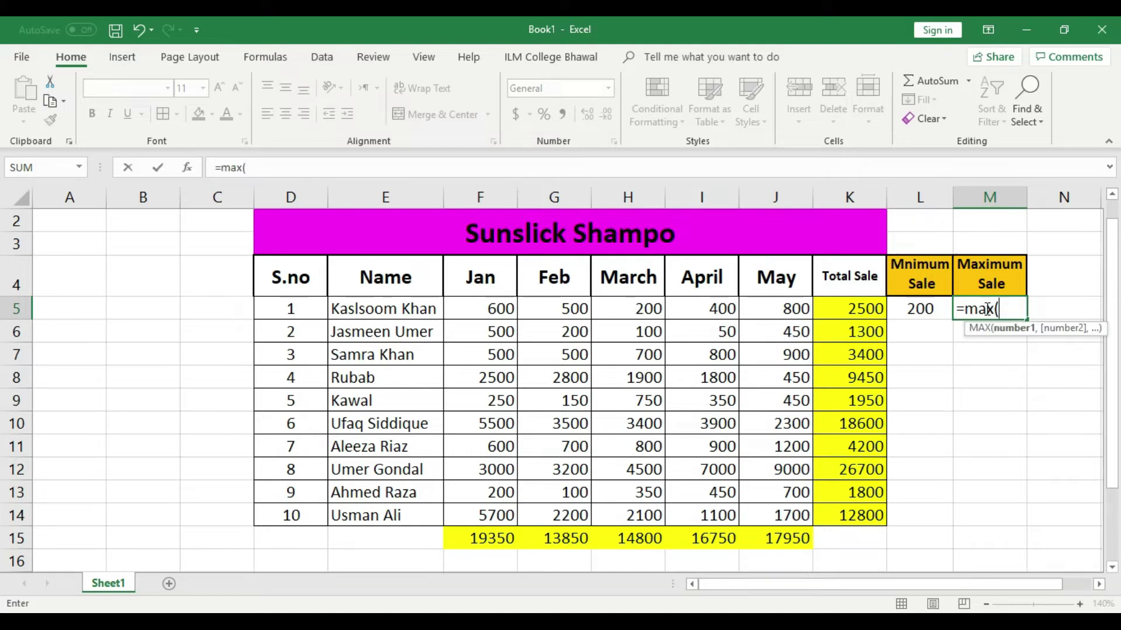
{"action": "left_click_drag", "start_coordinate": [485, 313], "coordinate": [758, 310]}
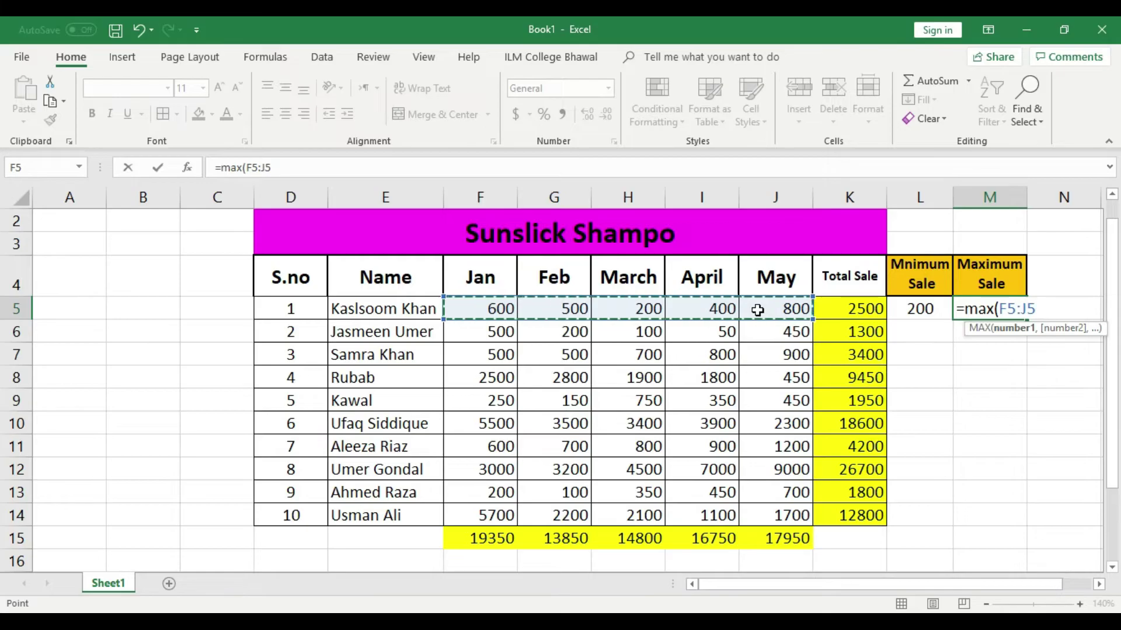
{"action": "type", "text": ")"}
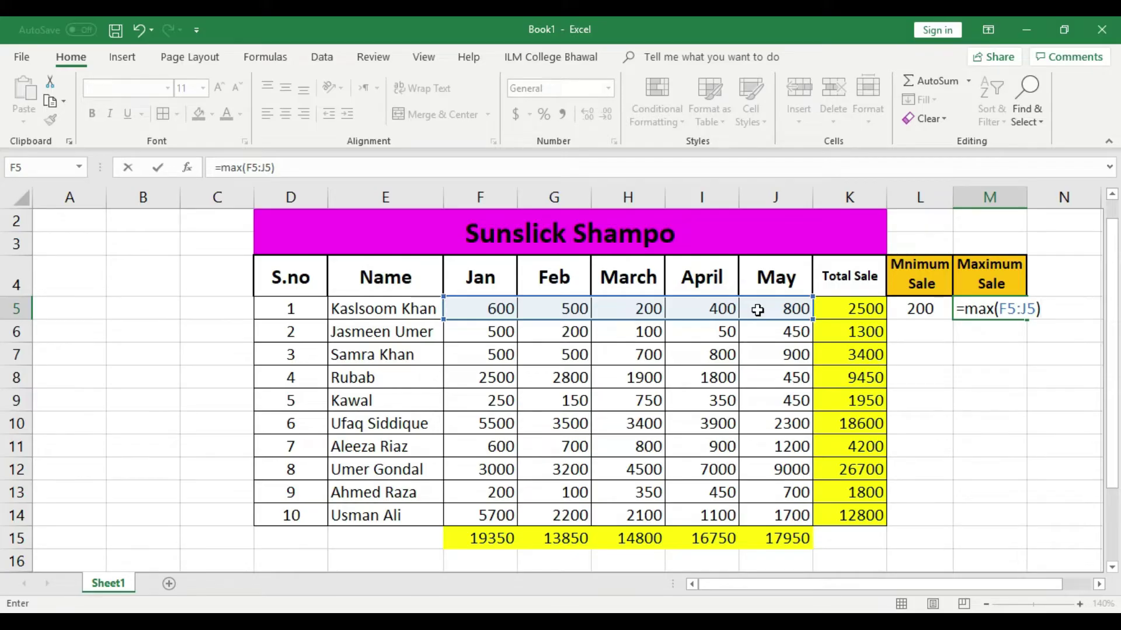
{"action": "key", "text": "Return"}
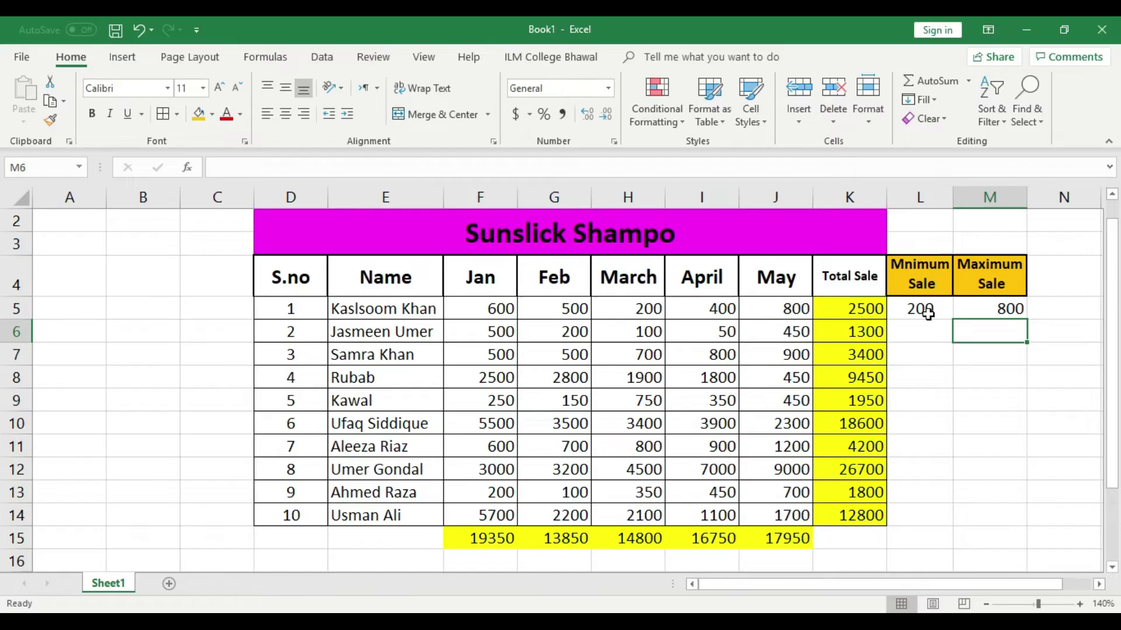
{"action": "left_click_drag", "start_coordinate": [920, 310], "coordinate": [973, 313]}
{"action": "left_click", "coordinate": [916, 424]}
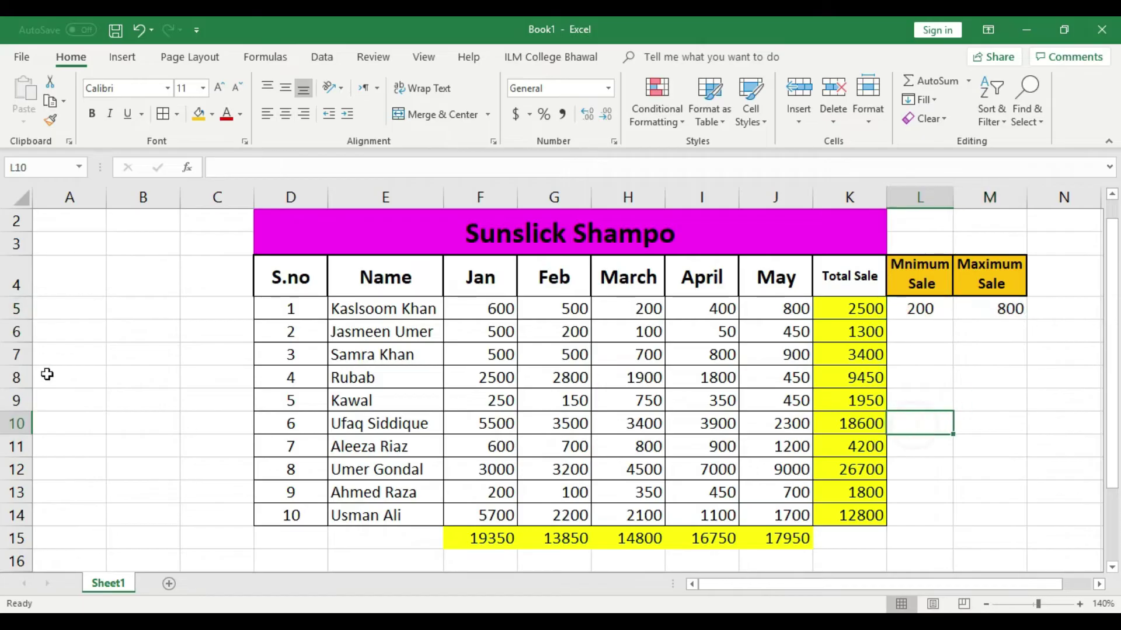
{"action": "left_click", "coordinate": [103, 375]}
{"action": "scroll", "coordinate": [533, 555], "scroll_direction": "down", "scroll_amount": 1}
{"action": "scroll", "coordinate": [533, 555], "scroll_direction": "up", "scroll_amount": 2}
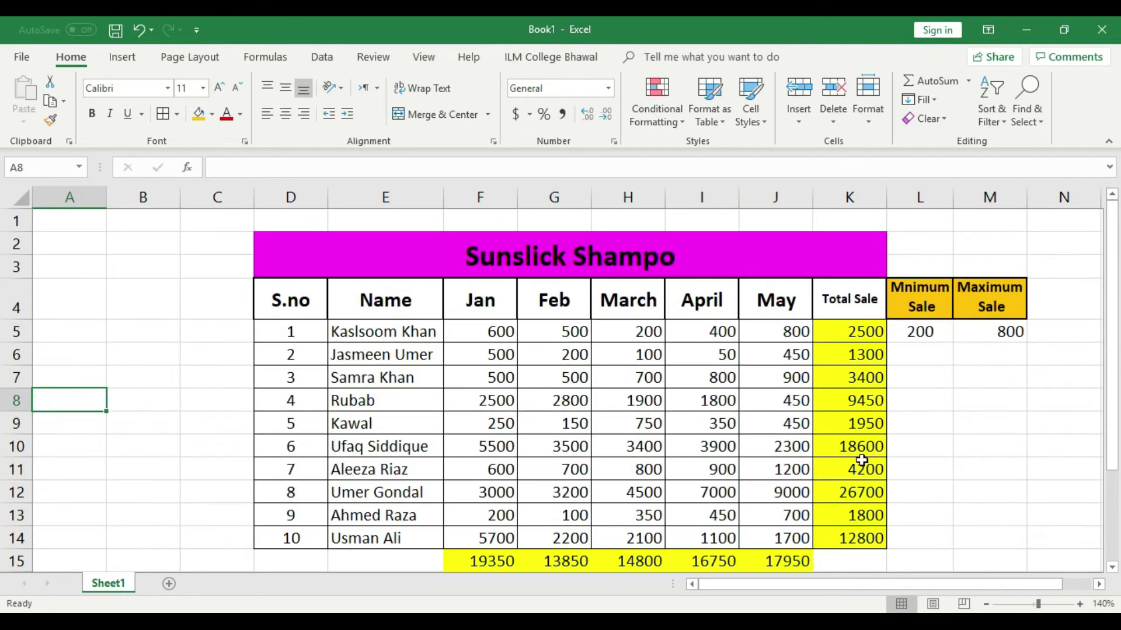
{"action": "left_click_drag", "start_coordinate": [1108, 348], "coordinate": [1112, 374]}
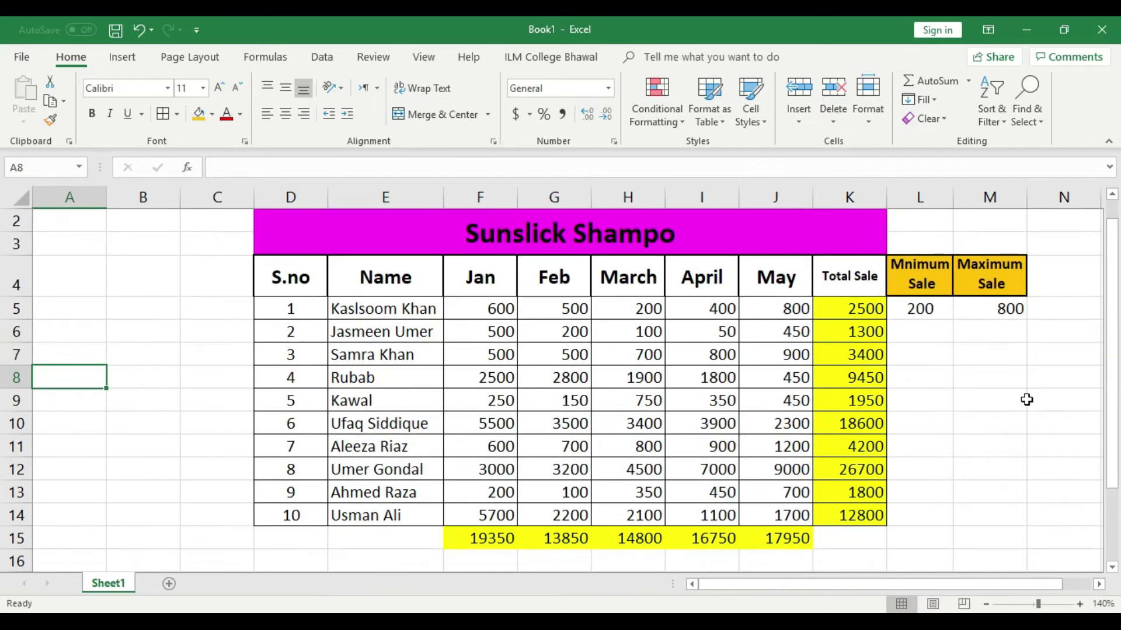
{"action": "left_click_drag", "start_coordinate": [493, 306], "coordinate": [761, 306]}
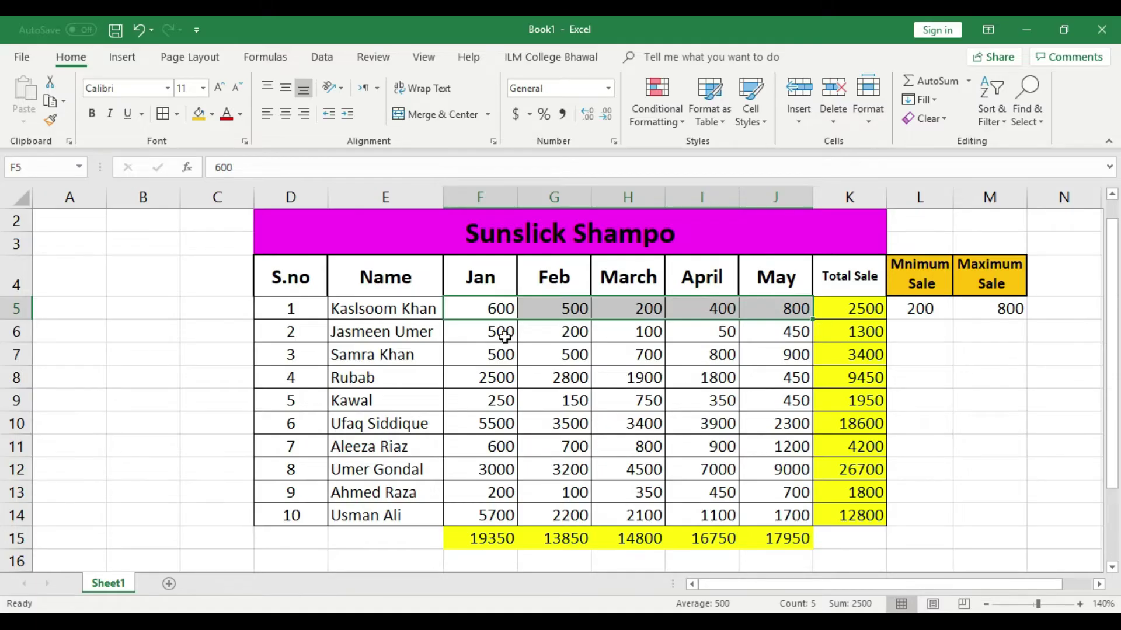
{"action": "left_click_drag", "start_coordinate": [503, 331], "coordinate": [506, 467]}
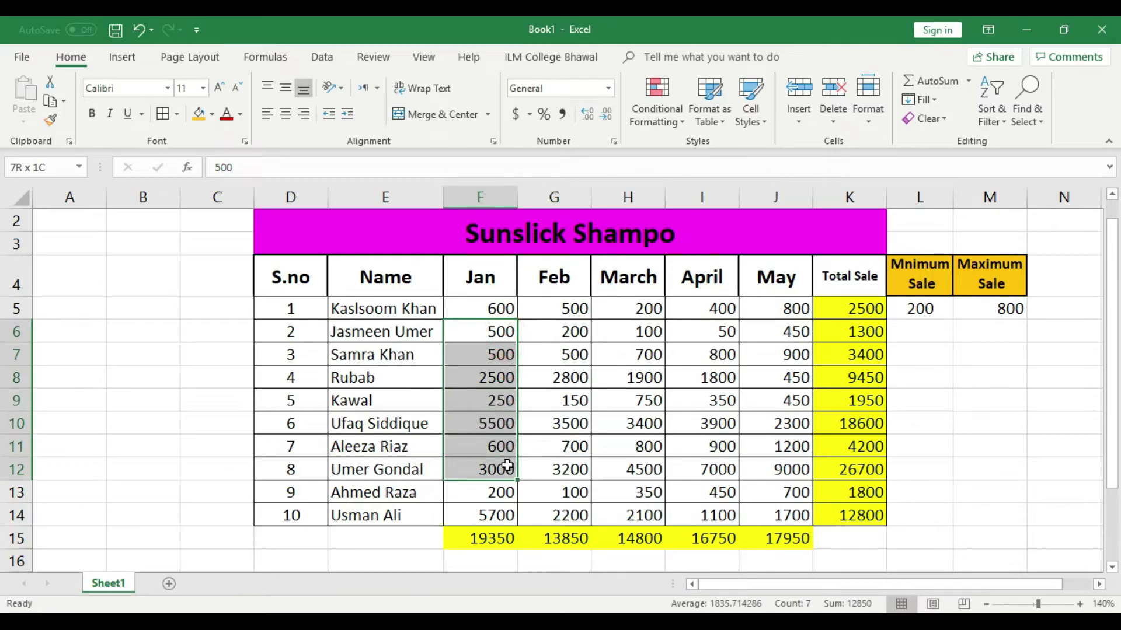
{"action": "left_click", "coordinate": [573, 340]}
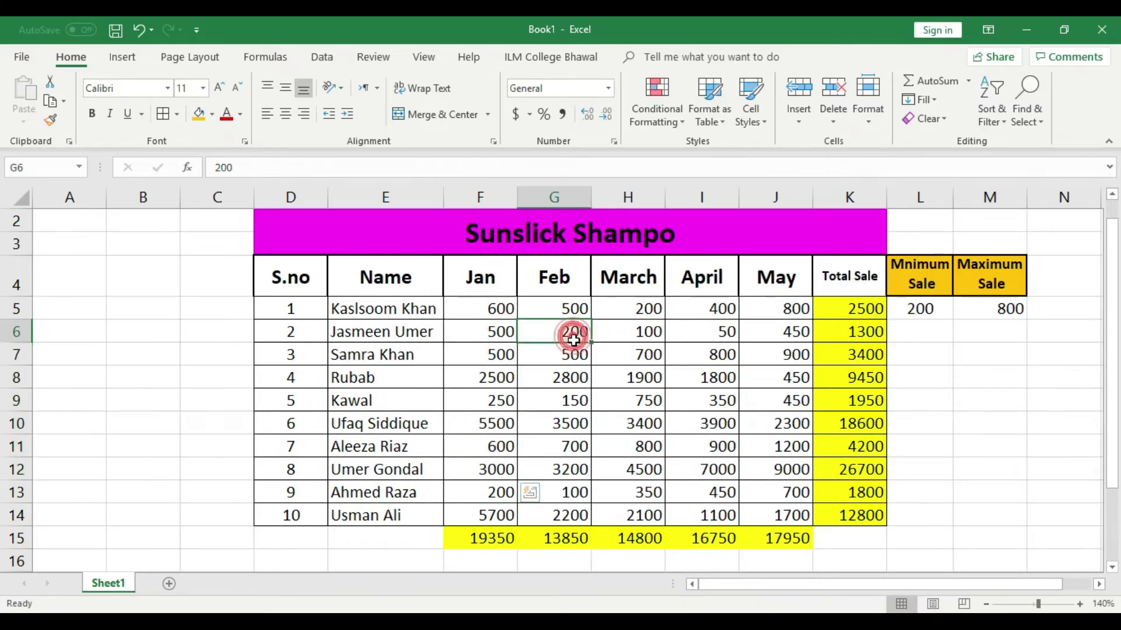
{"action": "left_click_drag", "start_coordinate": [573, 340], "coordinate": [575, 481]}
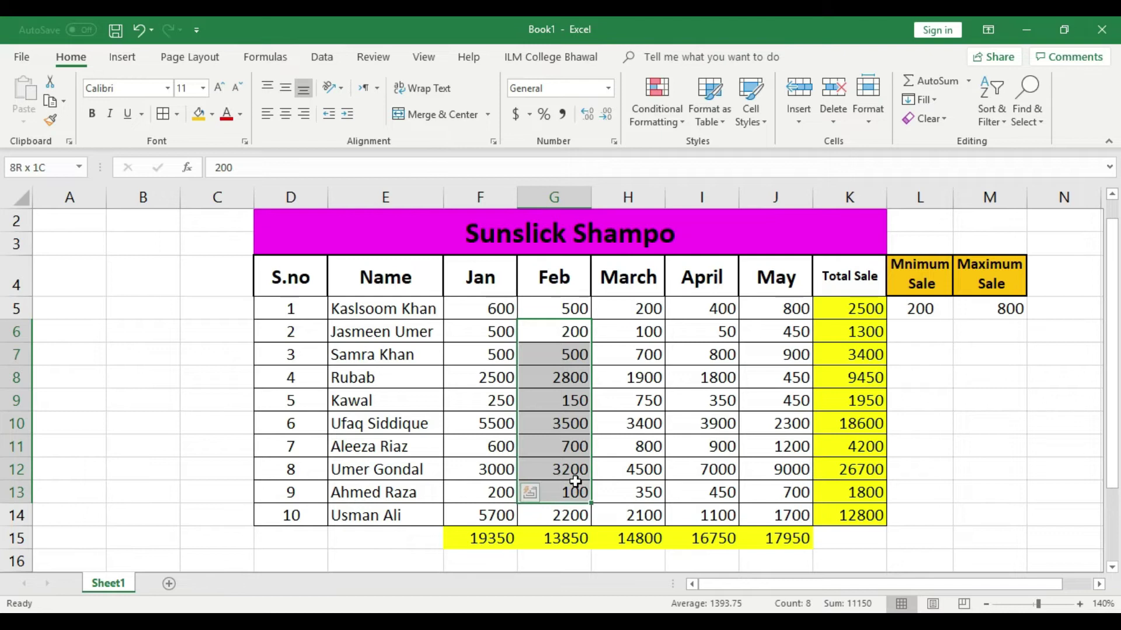
{"action": "left_click_drag", "start_coordinate": [483, 399], "coordinate": [757, 400]}
{"action": "left_click_drag", "start_coordinate": [318, 379], "coordinate": [794, 376]}
{"action": "left_click_drag", "start_coordinate": [553, 282], "coordinate": [552, 532]}
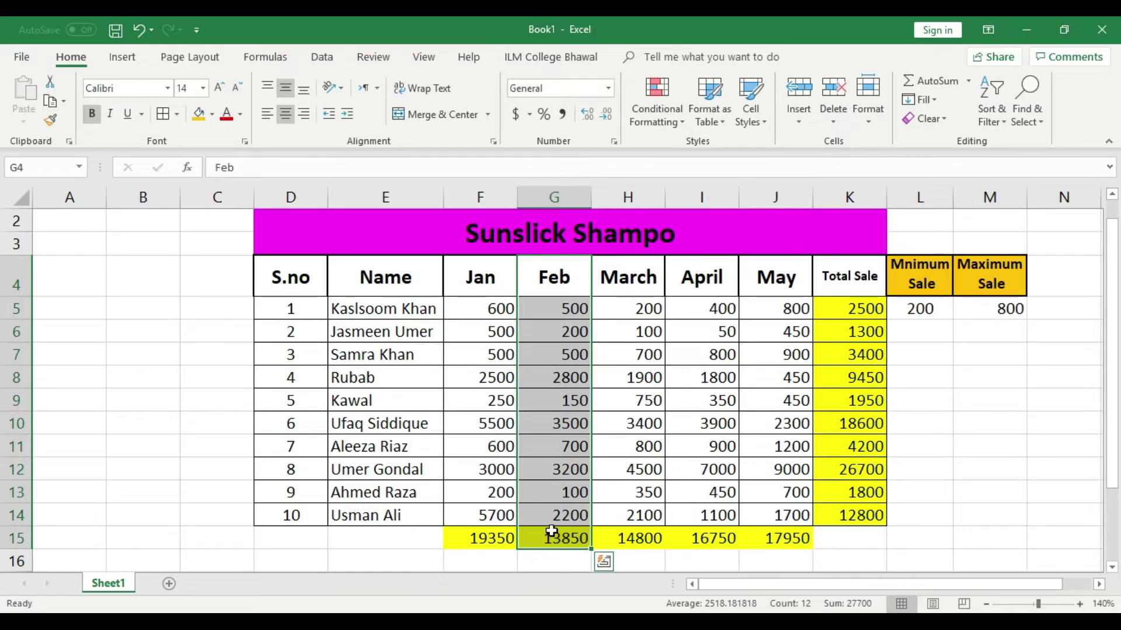
{"action": "left_click", "coordinate": [496, 308]}
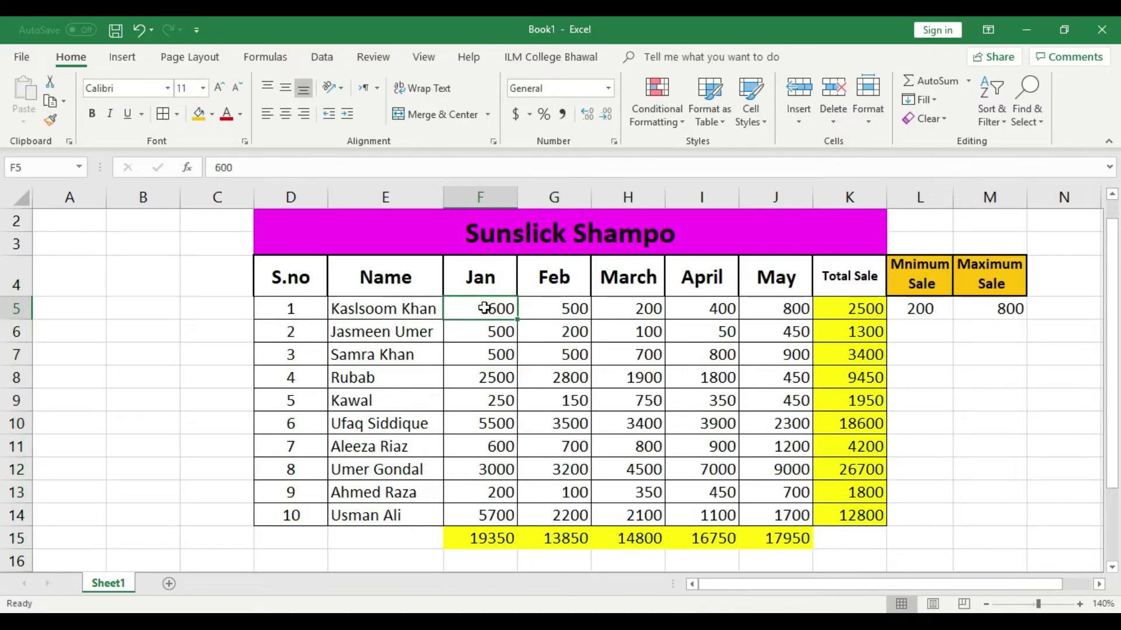
{"action": "left_click", "coordinate": [774, 307]}
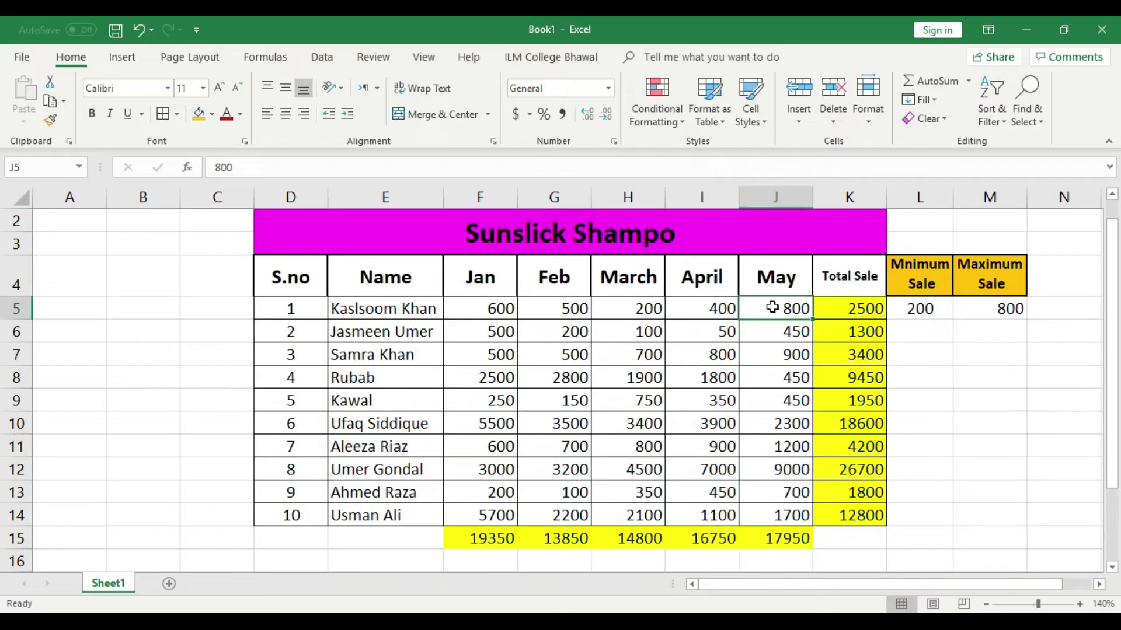
Check the L5 and M5 formulas and remove an extra letter from the misspelled name in E5
{"action": "left_click", "coordinate": [921, 308]}
{"action": "left_click", "coordinate": [1008, 309]}
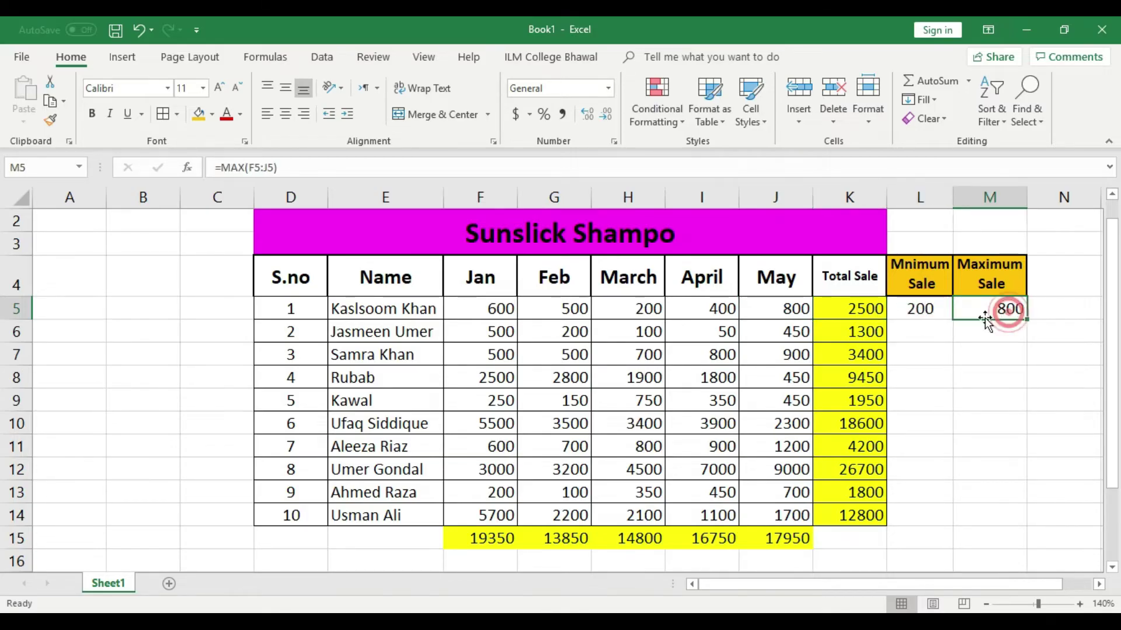
{"action": "left_click", "coordinate": [957, 349]}
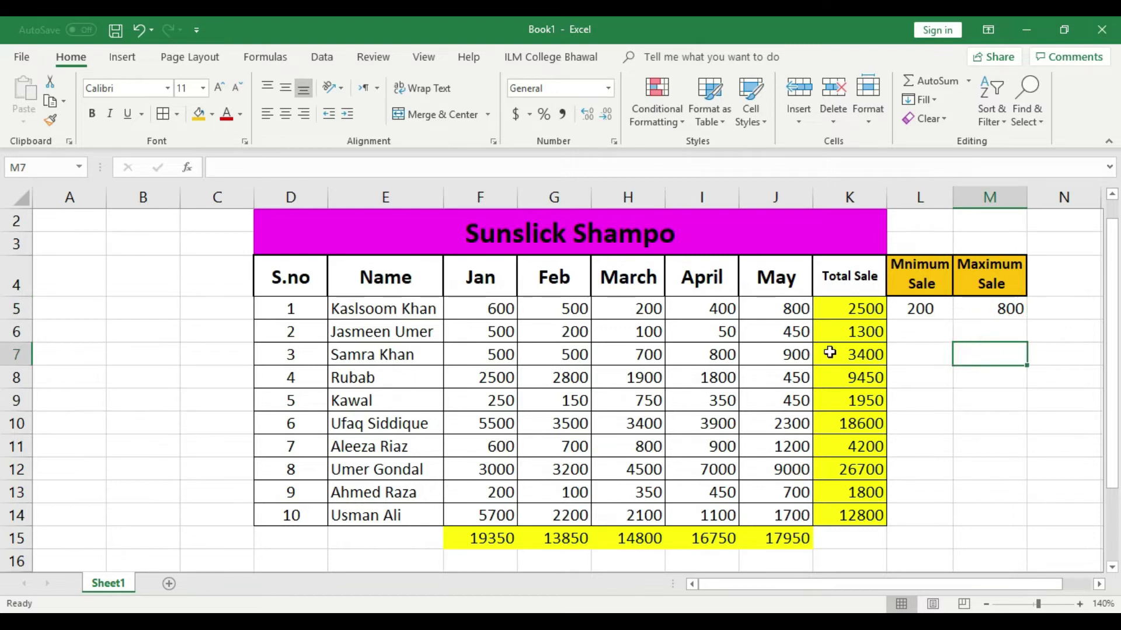
{"action": "double_click", "coordinate": [356, 310]}
{"action": "key", "text": "BackSpace"}
{"action": "left_click", "coordinate": [930, 363]}
{"action": "left_click", "coordinate": [925, 309]}
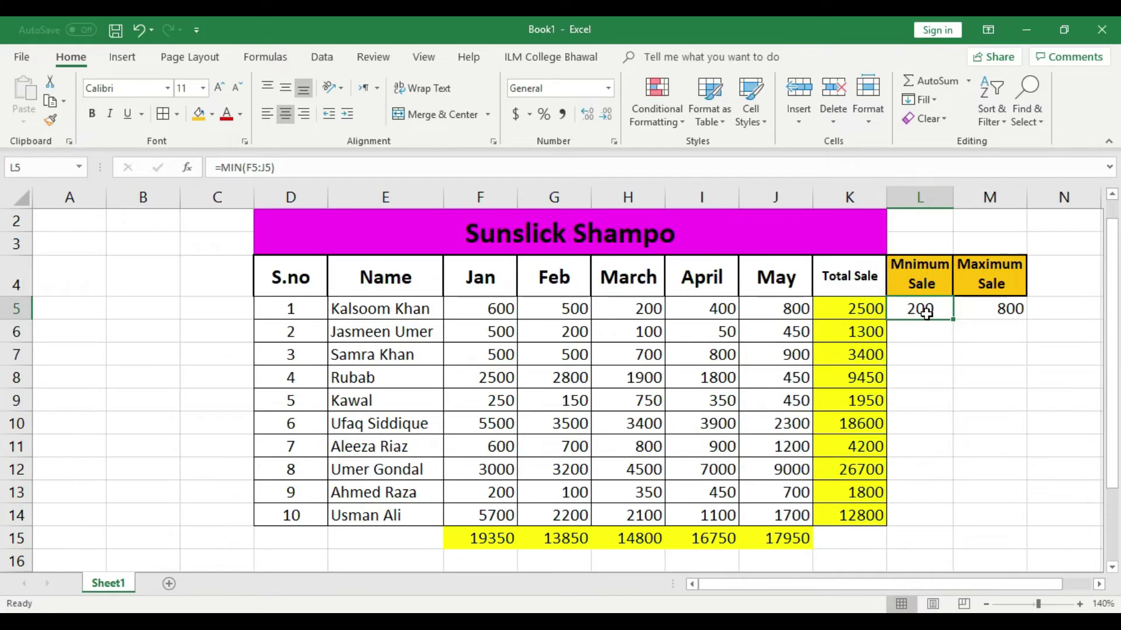
Centre the row 5 results 200 and 800 in L5:M5
{"action": "left_click", "coordinate": [931, 362]}
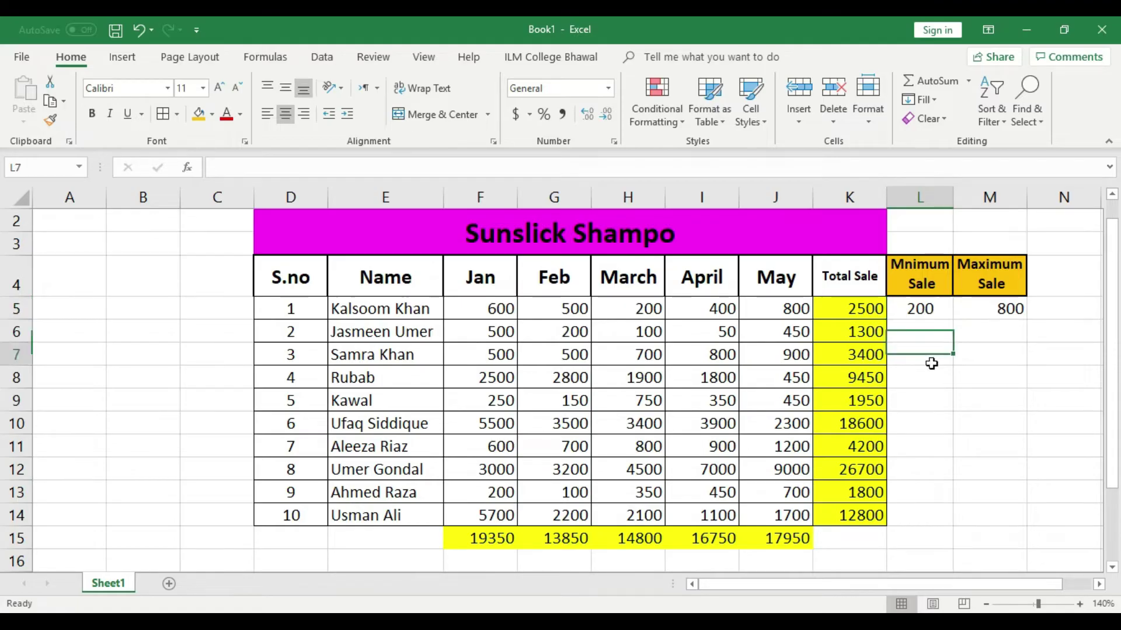
{"action": "left_click_drag", "start_coordinate": [992, 309], "coordinate": [929, 309]}
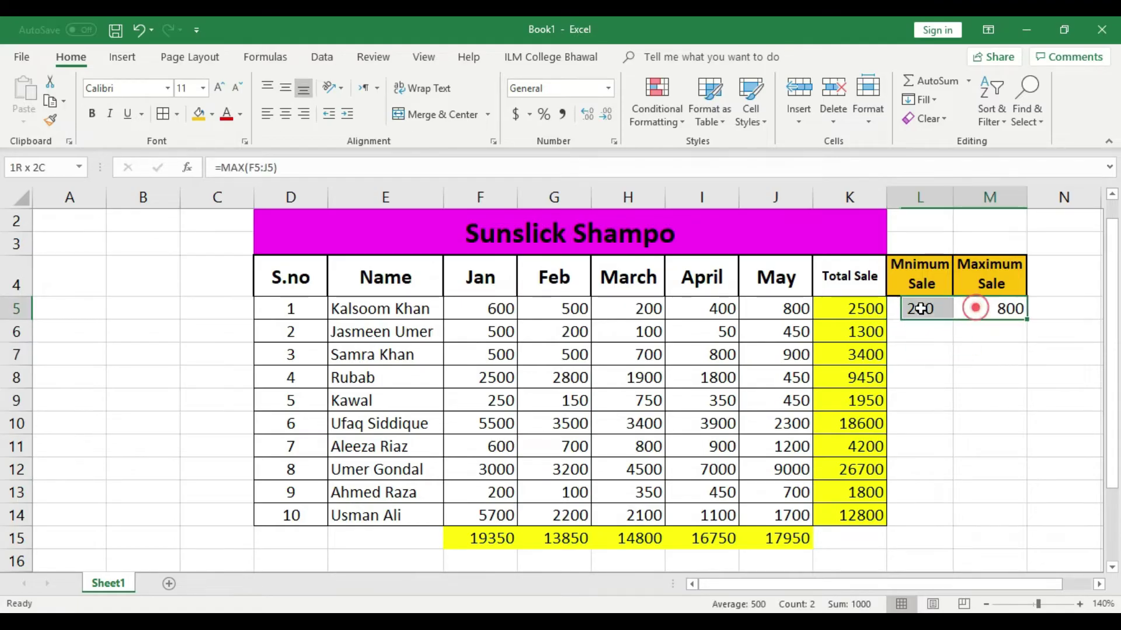
{"action": "left_click", "coordinate": [288, 118]}
{"action": "left_click", "coordinate": [998, 397]}
{"action": "left_click", "coordinate": [911, 330]}
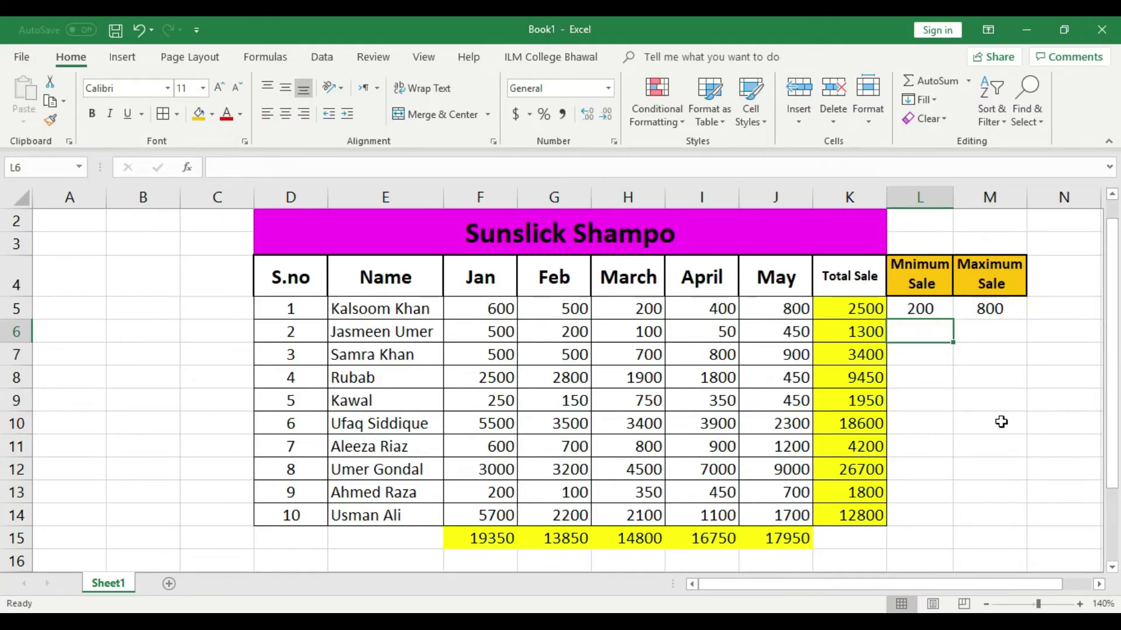
Enter =MIN(F6:J6) in L6 and centre its result of 50
{"action": "type", "text": "=su"}
{"action": "key", "text": "BackSpace"}
{"action": "type", "text": "mi"}
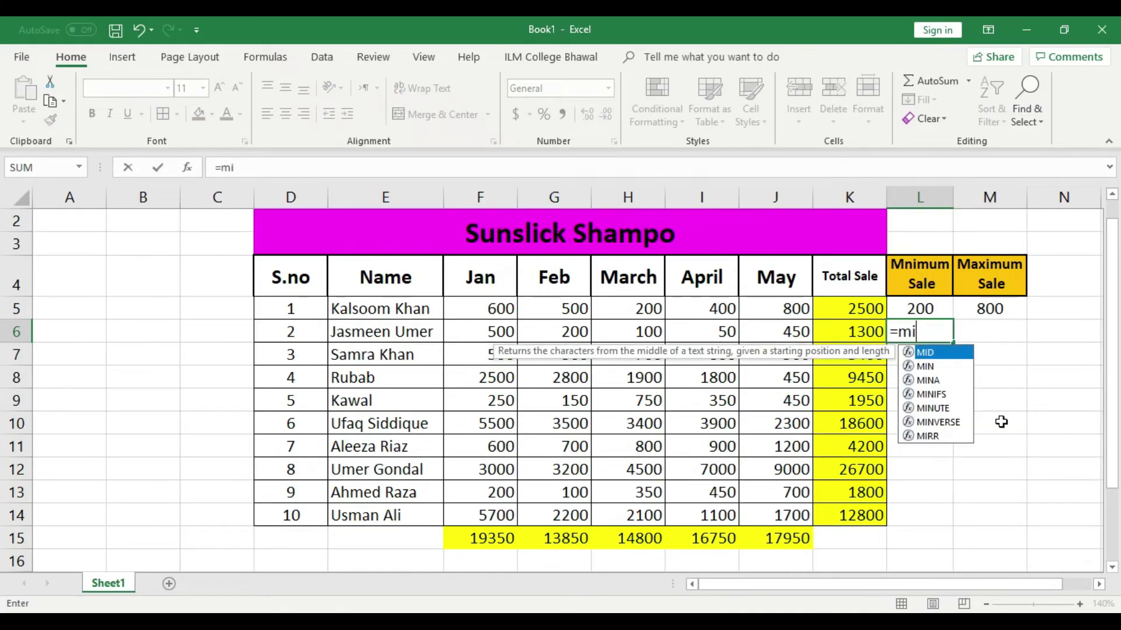
{"action": "type", "text": "n"}
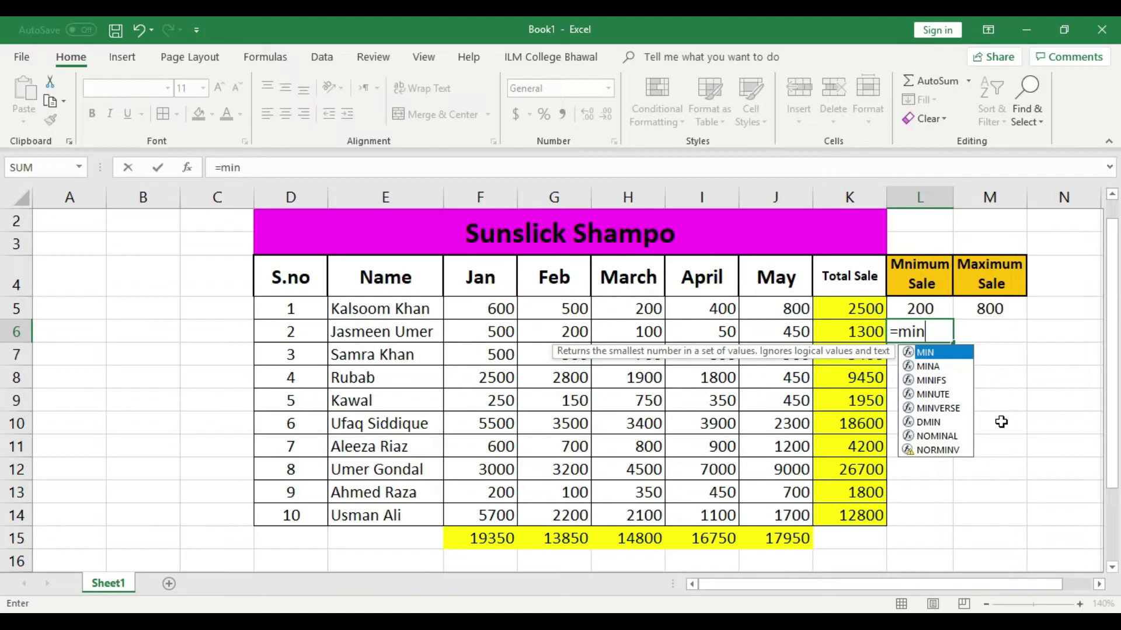
{"action": "type", "text": "("}
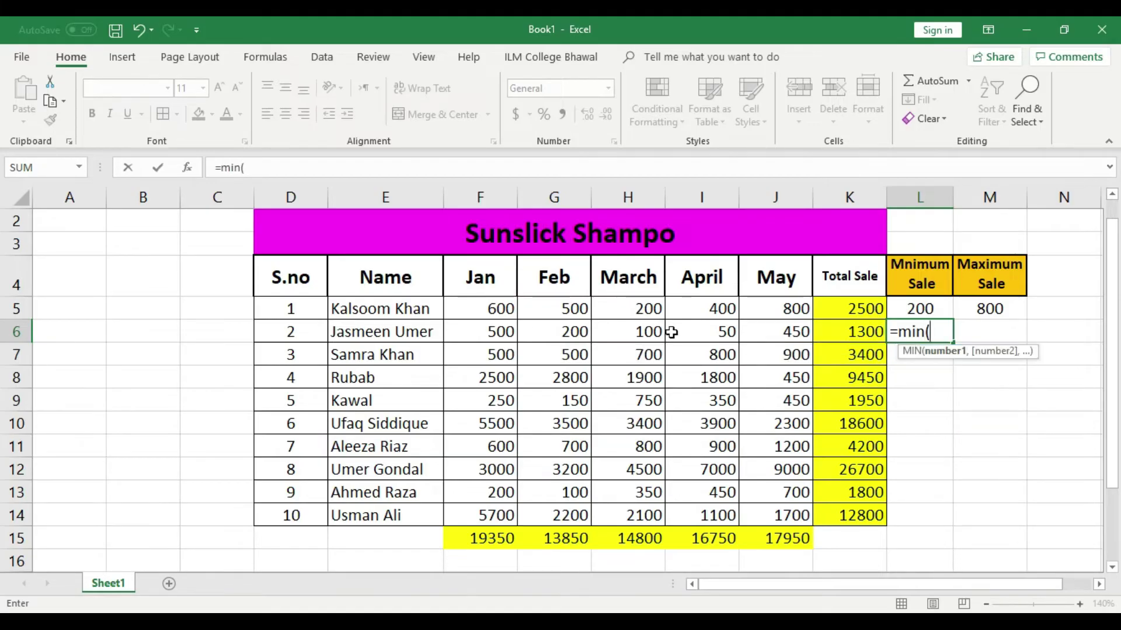
{"action": "left_click_drag", "start_coordinate": [478, 331], "coordinate": [743, 331]}
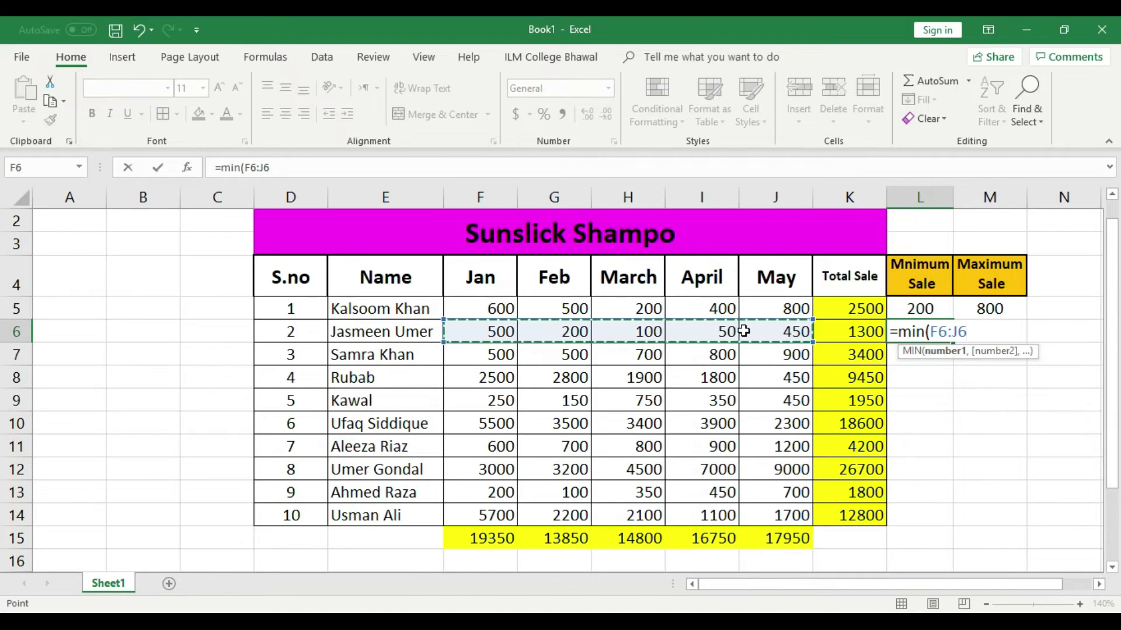
{"action": "type", "text": ")"}
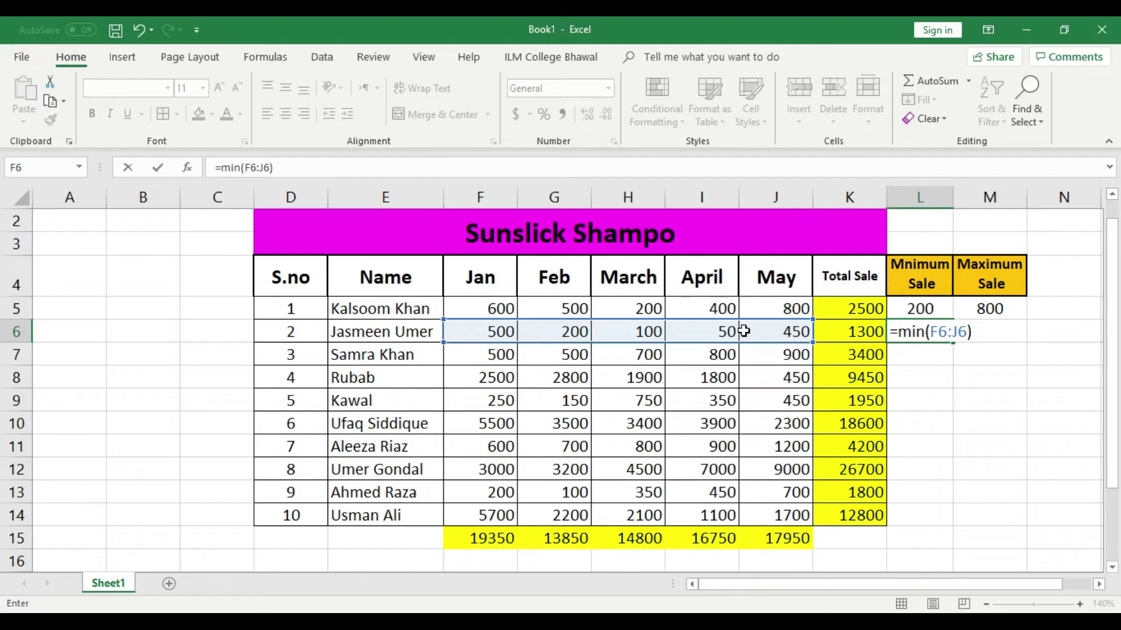
{"action": "key", "text": "Return"}
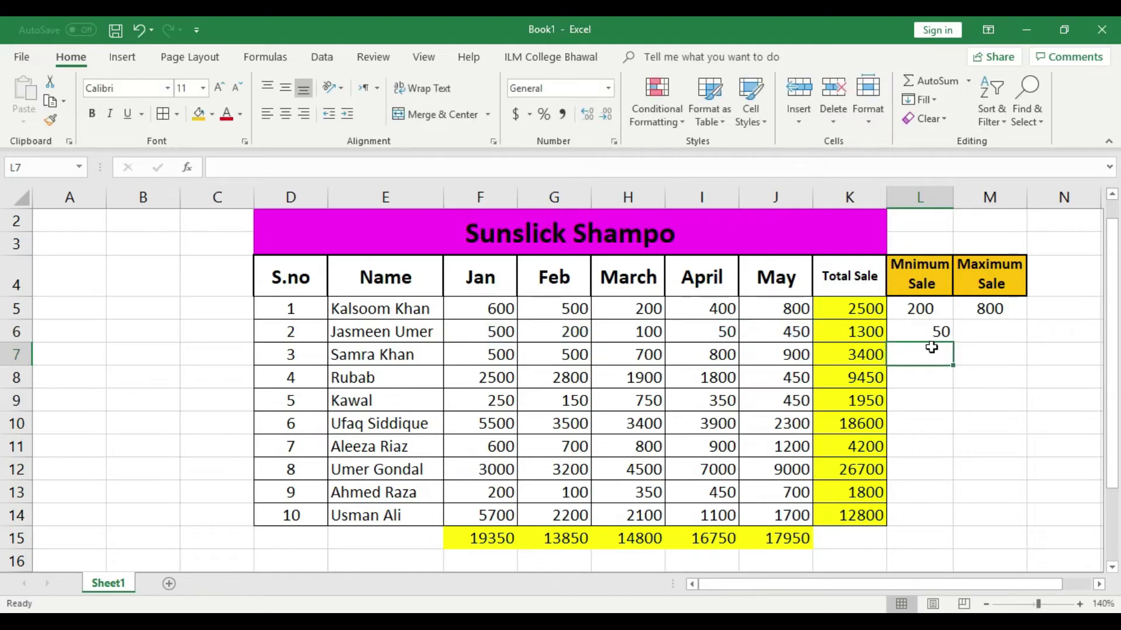
{"action": "left_click", "coordinate": [930, 331]}
{"action": "left_click", "coordinate": [286, 117]}
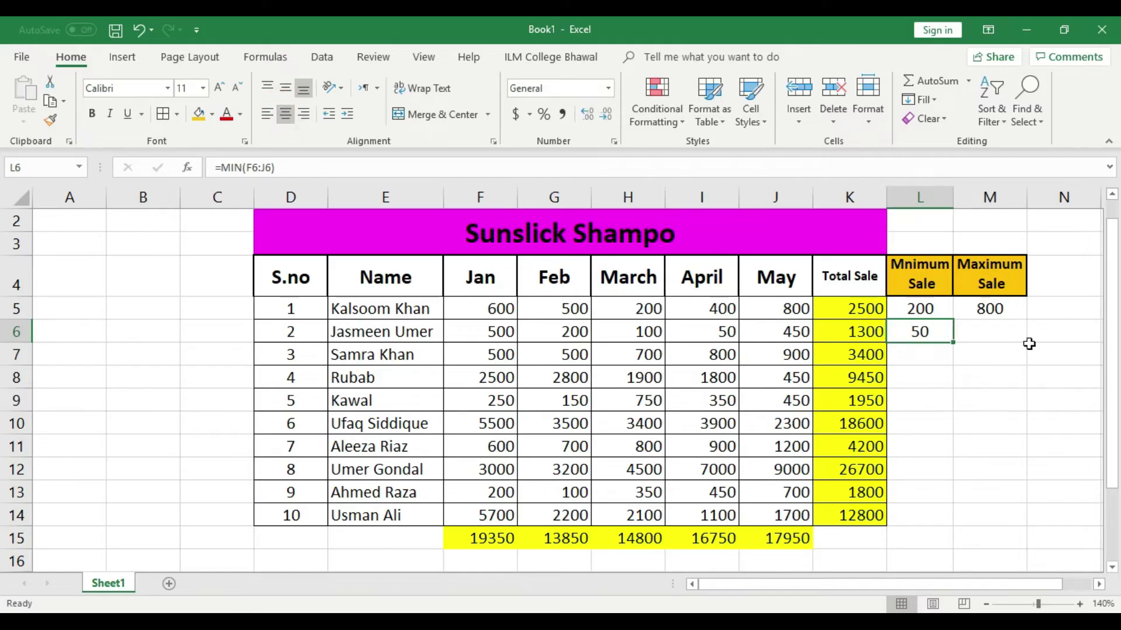
Enter =MAX(F6:J6) in M6 so it shows 500, the second salesperson's top sale
{"action": "left_click", "coordinate": [1013, 331]}
{"action": "type", "text": "="}
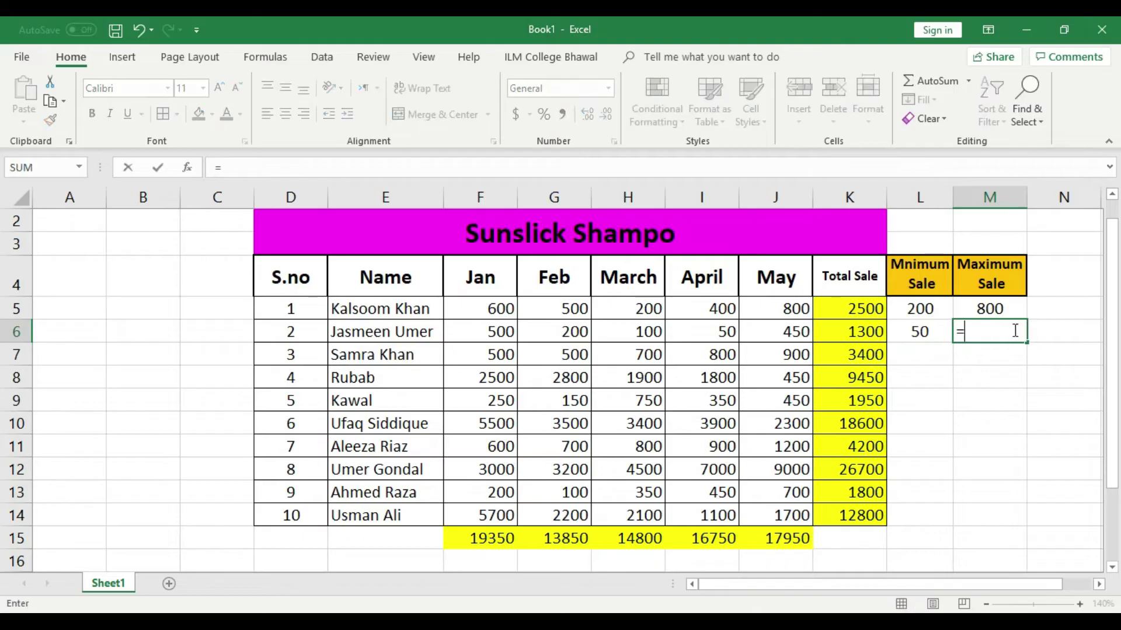
{"action": "type", "text": "max"}
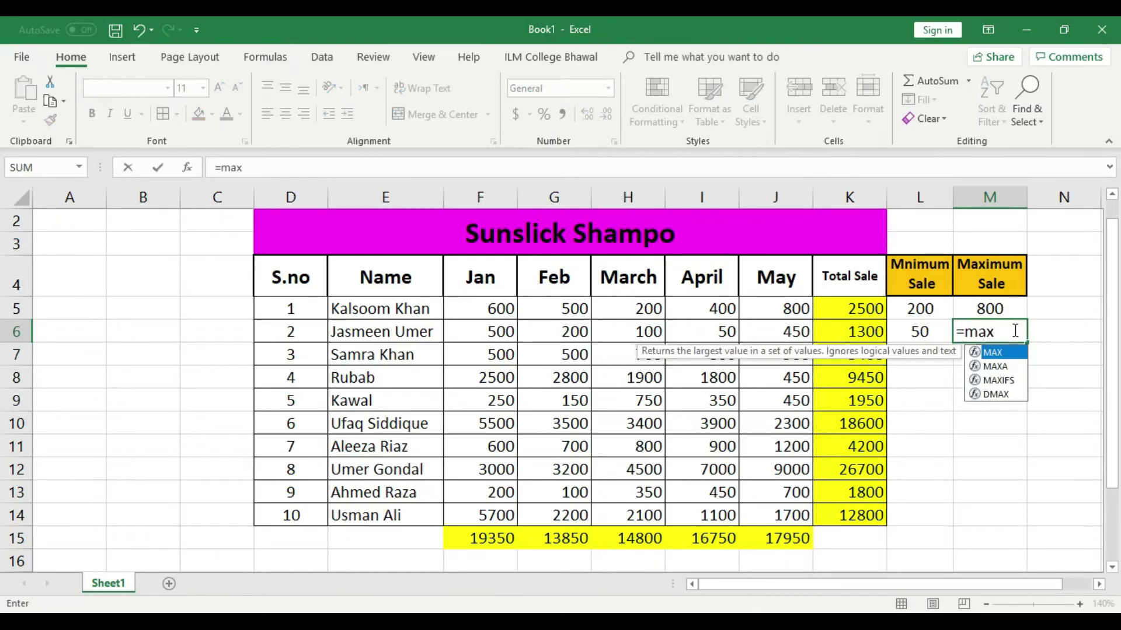
{"action": "type", "text": "("}
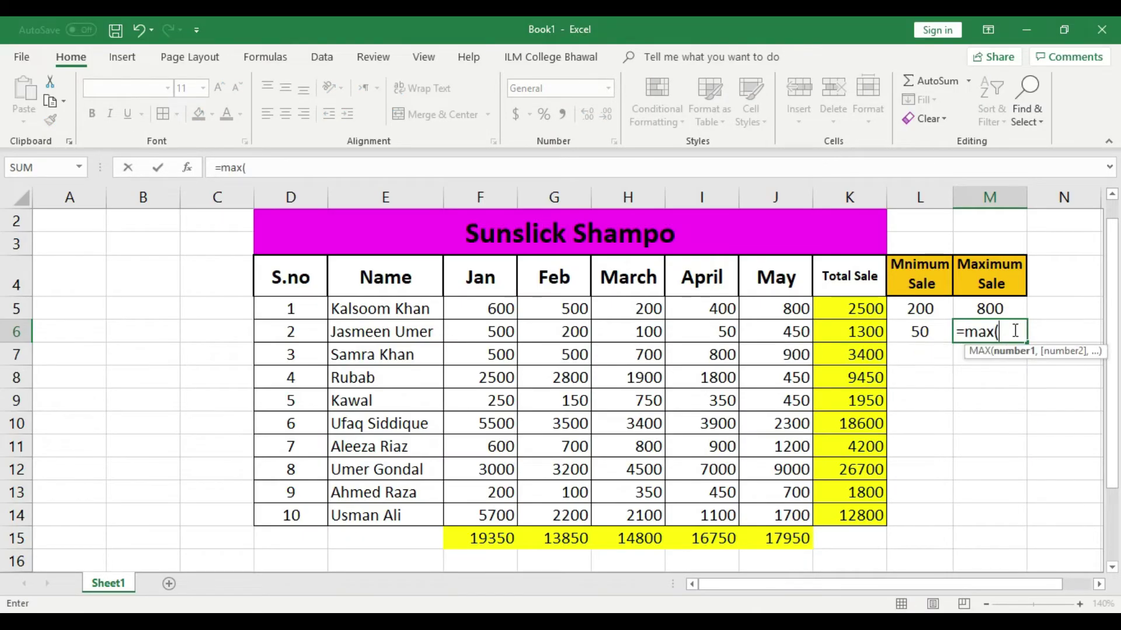
{"action": "left_click_drag", "start_coordinate": [488, 332], "coordinate": [779, 338]}
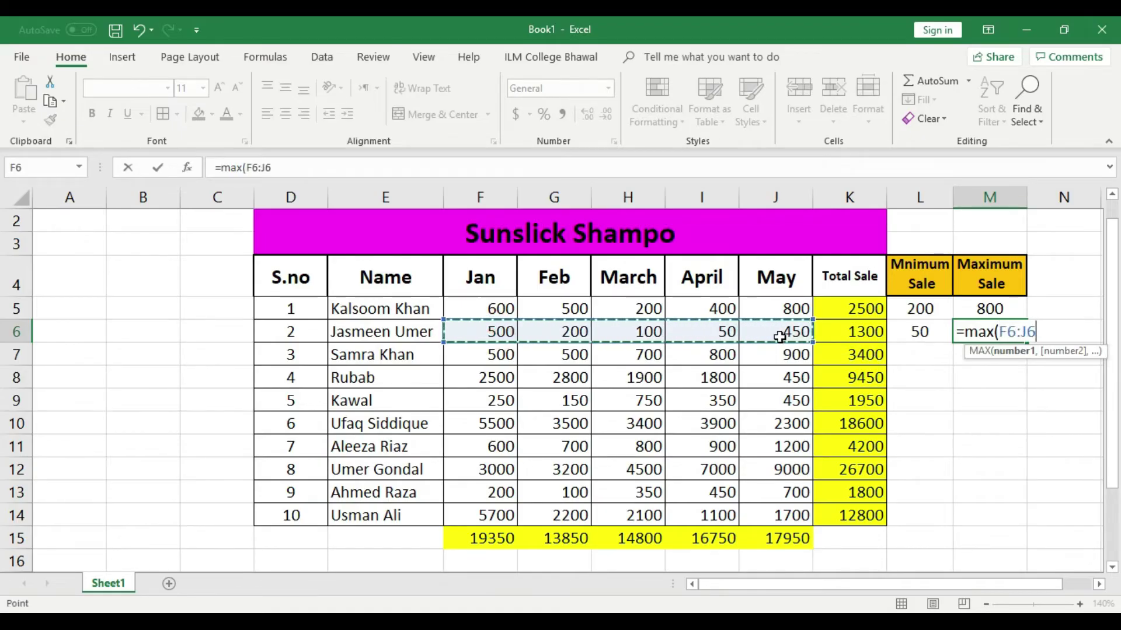
{"action": "type", "text": ")"}
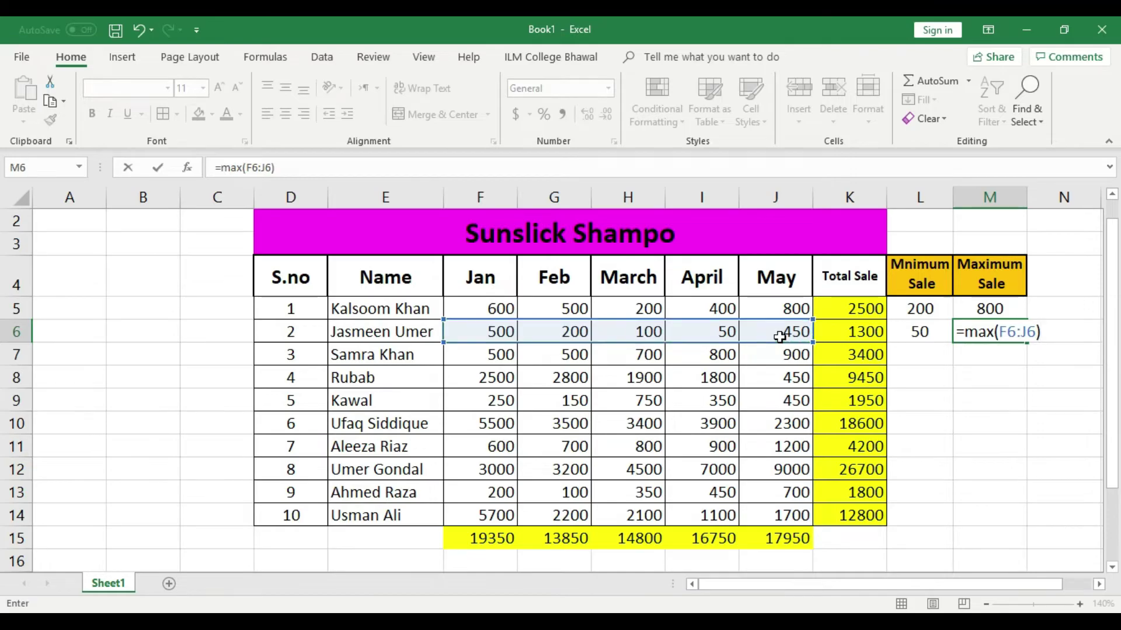
{"action": "key", "text": "Return"}
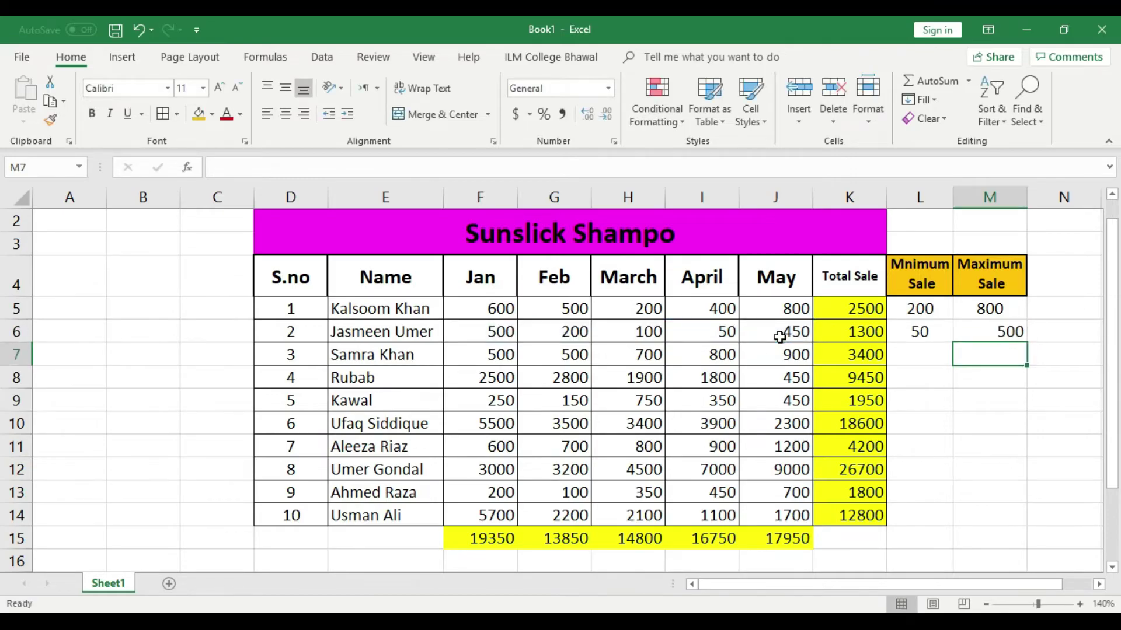
{"action": "left_click_drag", "start_coordinate": [923, 310], "coordinate": [993, 333]}
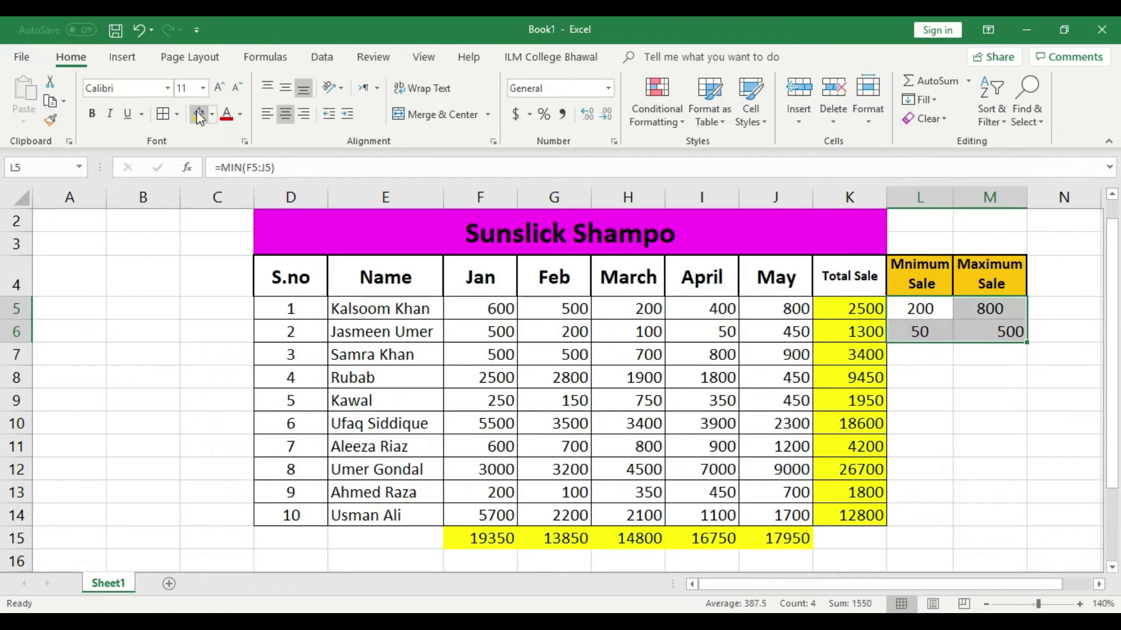
Centre the four minimum and maximum results in L5:M6
{"action": "left_click", "coordinate": [289, 114]}
{"action": "left_click", "coordinate": [289, 114]}
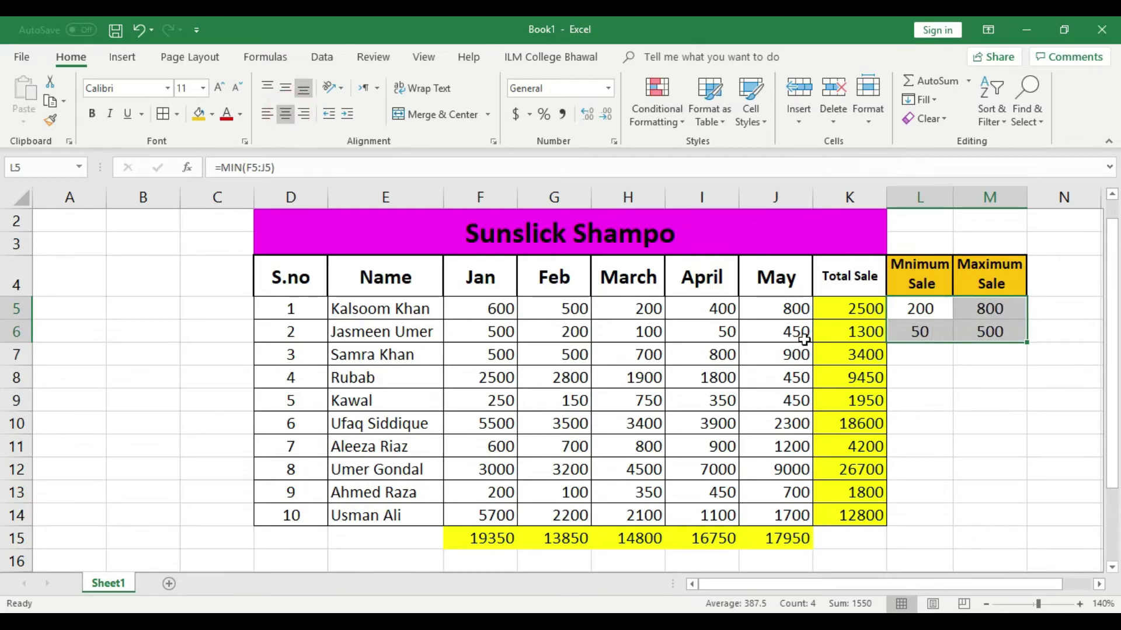
{"action": "left_click", "coordinate": [948, 354]}
{"action": "left_click_drag", "start_coordinate": [921, 309], "coordinate": [981, 330]}
{"action": "left_click", "coordinate": [958, 346]}
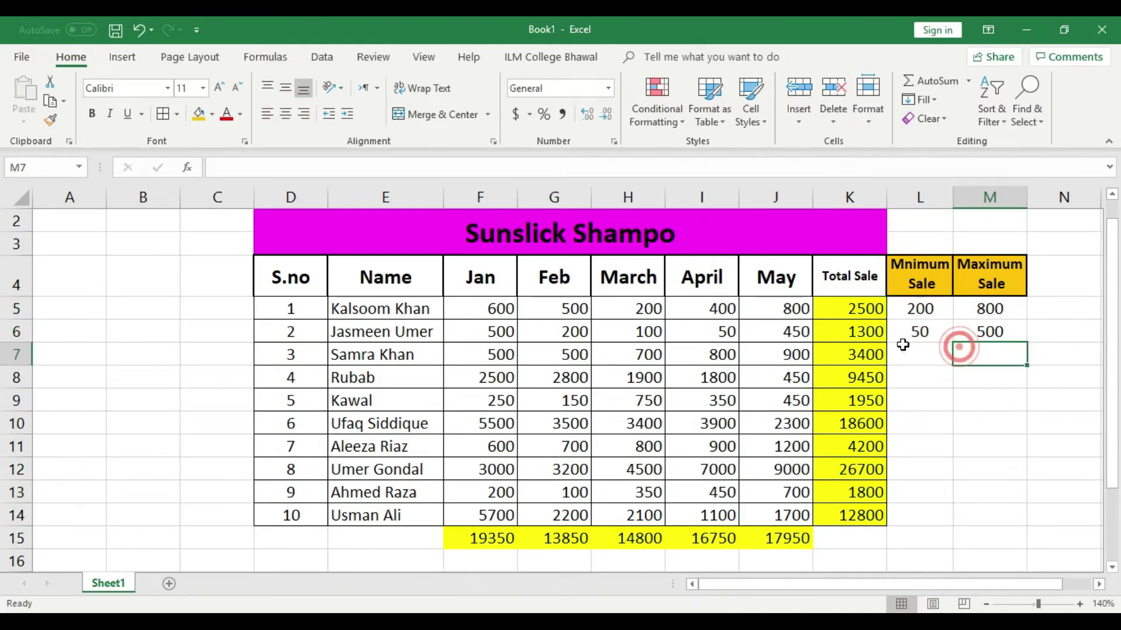
Check row 5's minimum (200) and maximum (800) against its January–May sales
{"action": "left_click", "coordinate": [929, 308]}
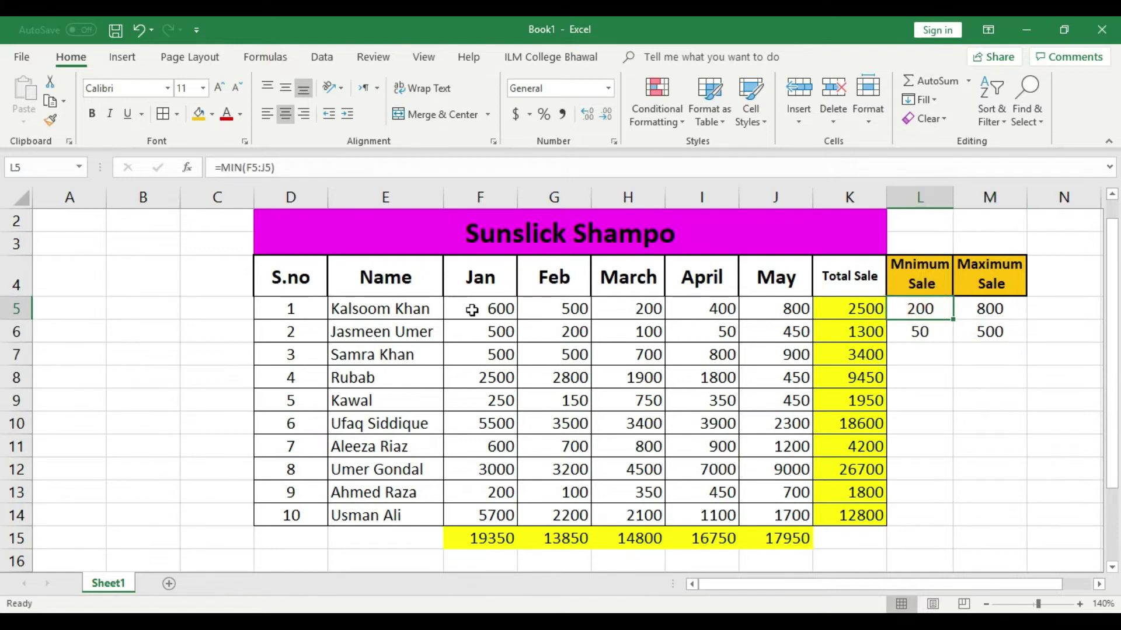
{"action": "left_click", "coordinate": [505, 305]}
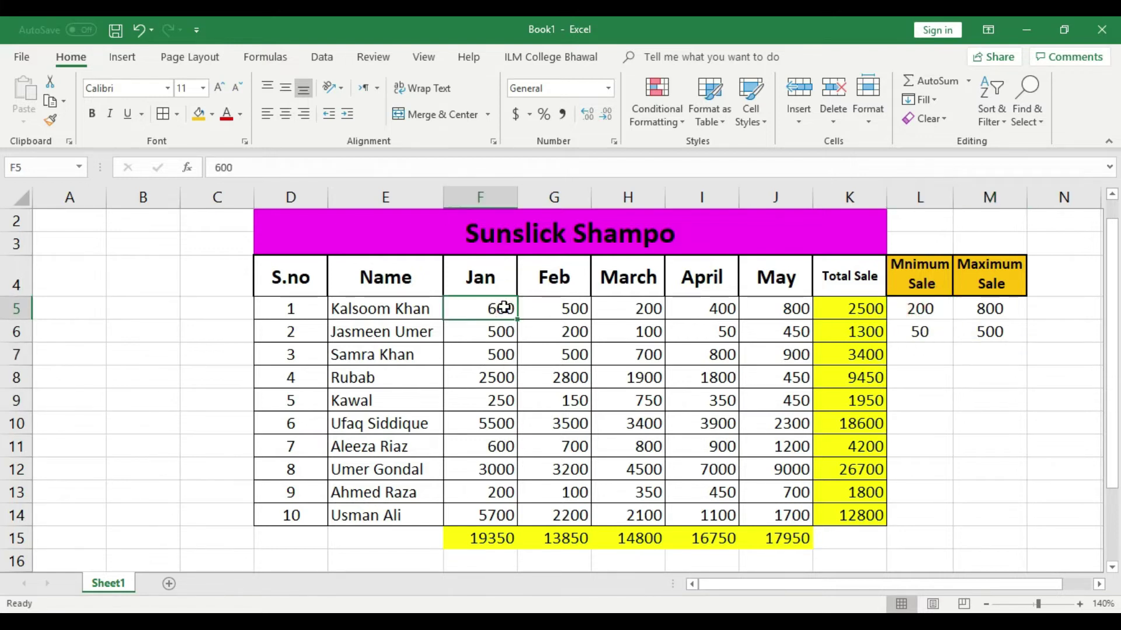
{"action": "left_click", "coordinate": [563, 311]}
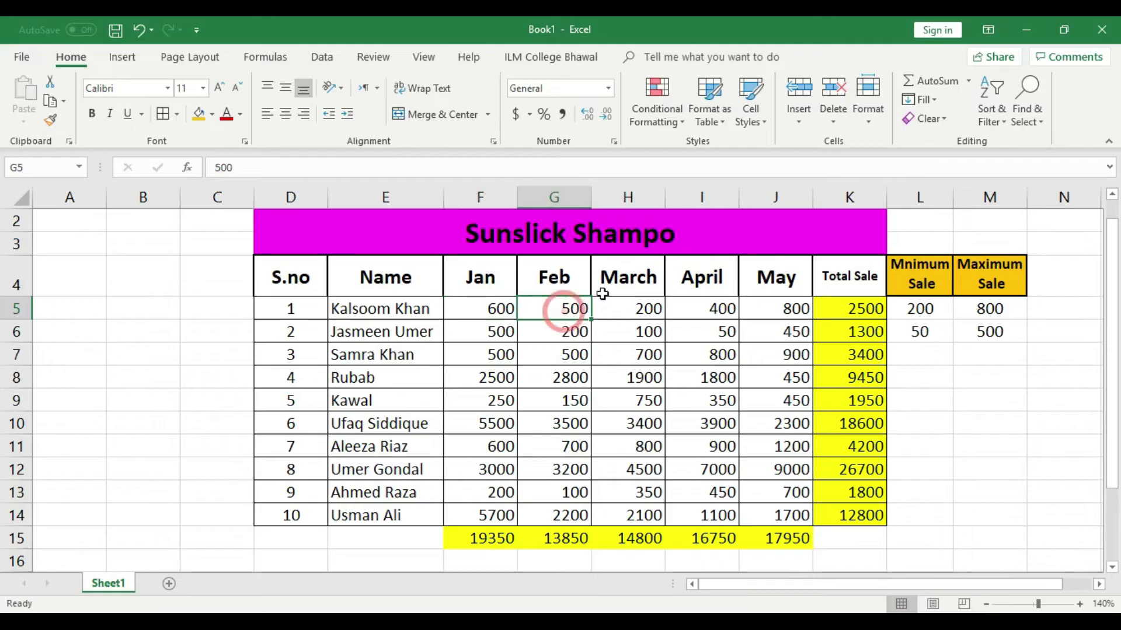
{"action": "left_click", "coordinate": [640, 306]}
{"action": "left_click", "coordinate": [726, 305]}
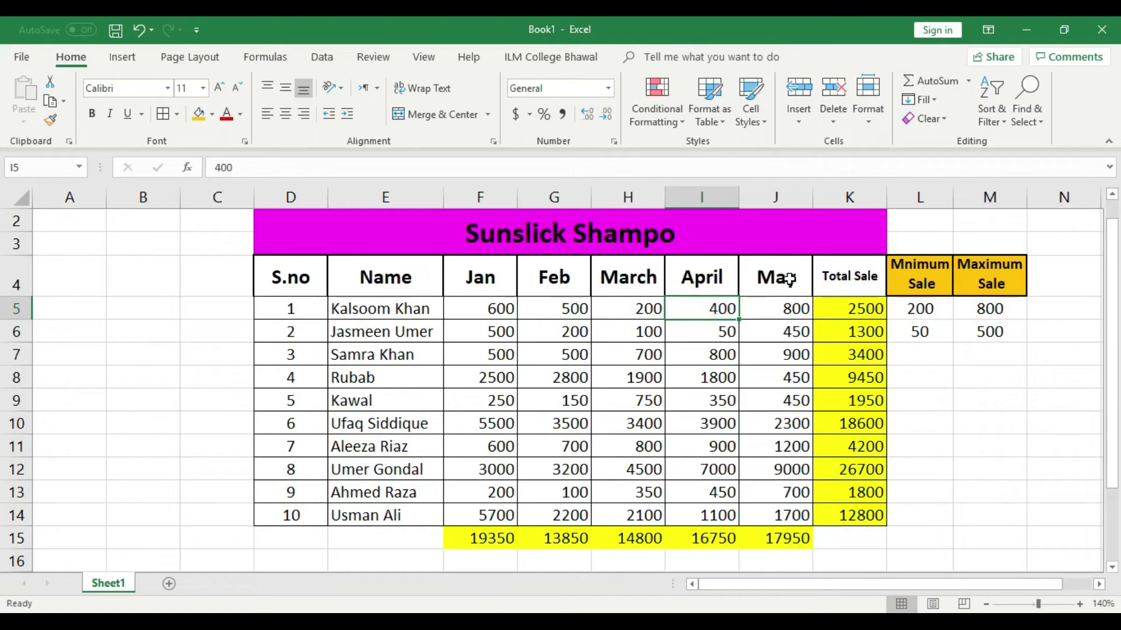
{"action": "left_click", "coordinate": [790, 306]}
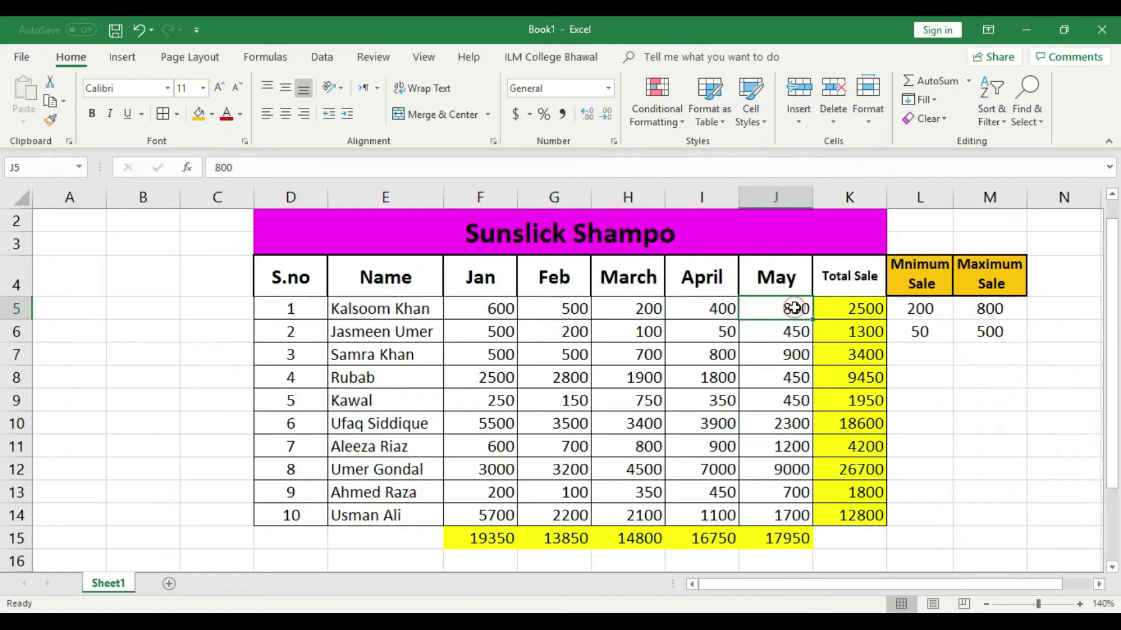
{"action": "left_click", "coordinate": [467, 299]}
{"action": "left_click", "coordinate": [761, 307]}
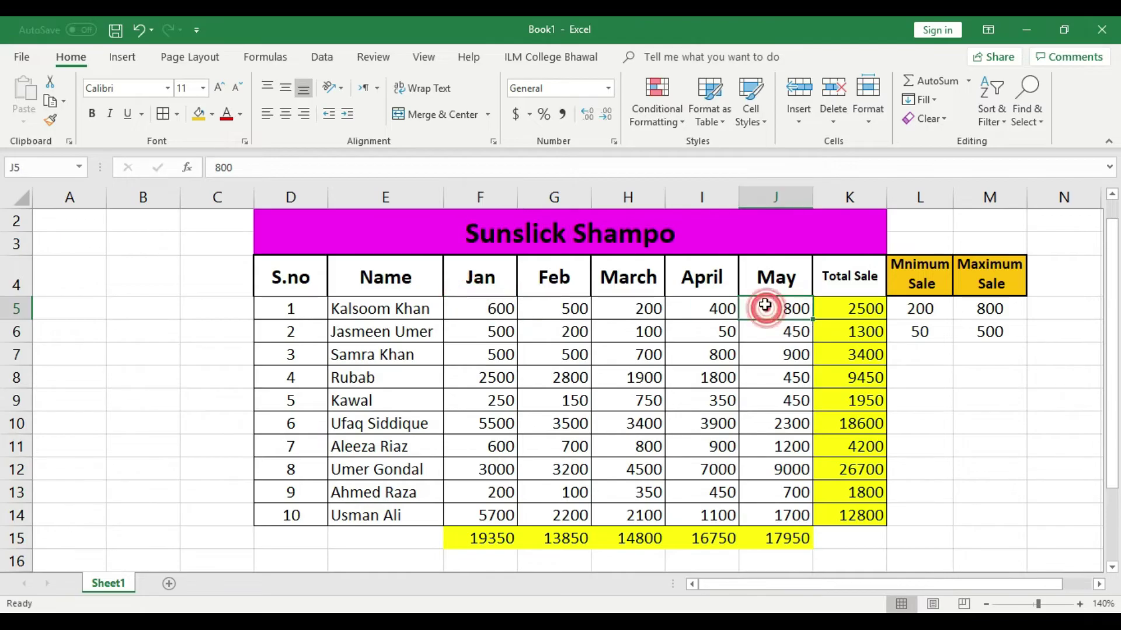
{"action": "left_click", "coordinate": [992, 304]}
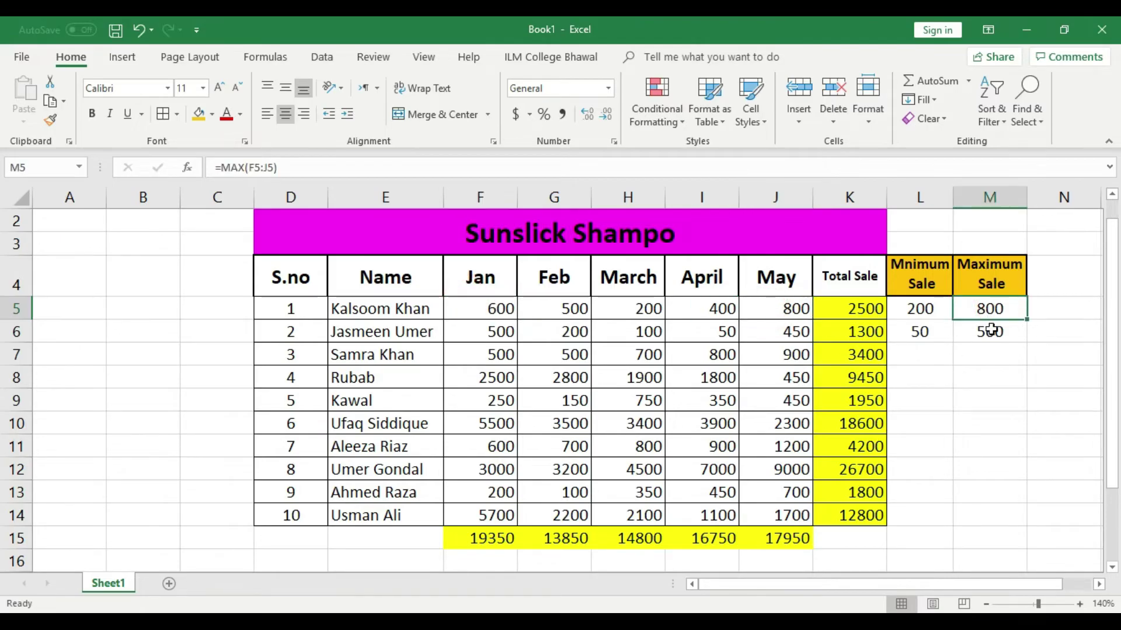
Verify row 6's maximum of 500 against its monthly sales, January holding 500
{"action": "left_click", "coordinate": [989, 330]}
{"action": "left_click", "coordinate": [507, 334]}
{"action": "left_click", "coordinate": [574, 333]}
{"action": "left_click", "coordinate": [649, 331]}
{"action": "left_click", "coordinate": [740, 333]}
{"action": "left_click", "coordinate": [488, 331]}
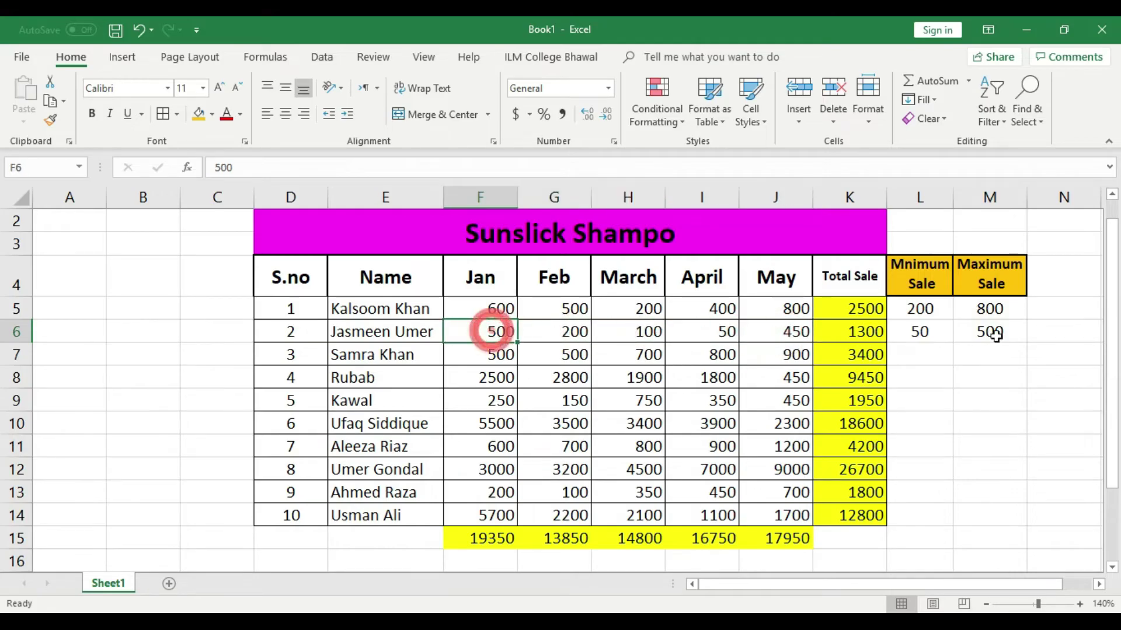
{"action": "left_click", "coordinate": [994, 332]}
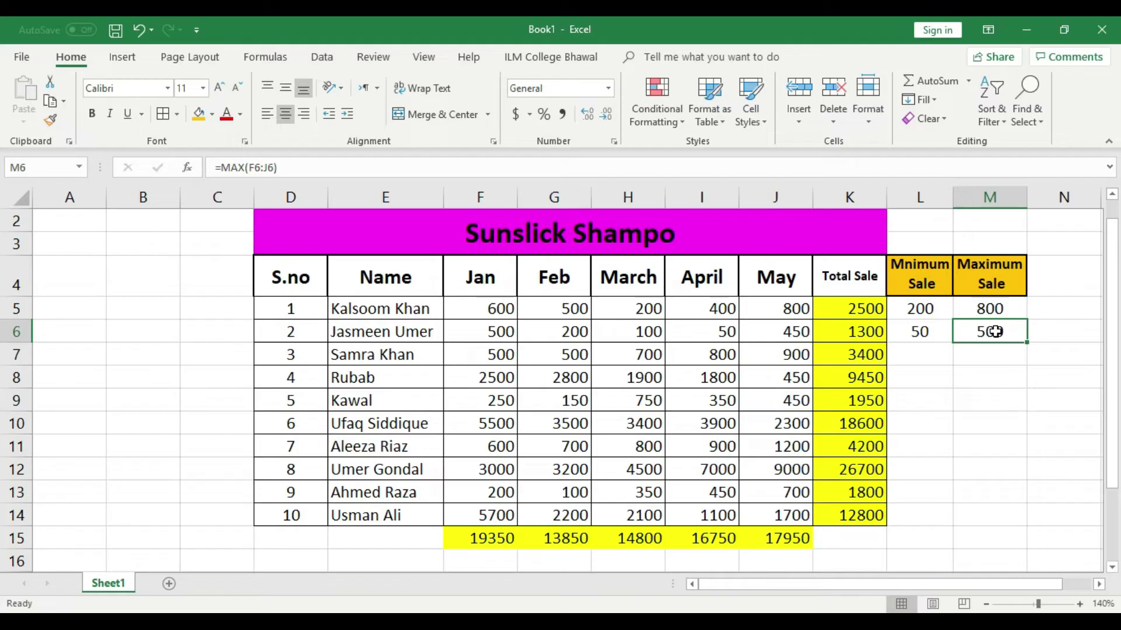
Fill the MIN and MAX formulas from L5:M6 down to row 14, then spot-check rows 10 and 12
{"action": "mouse_move", "coordinate": [919, 308]}
{"action": "left_mouse_down"}
{"action": "mouse_move", "coordinate": [992, 331]}
{"action": "mouse_move", "coordinate": [1019, 490]}
{"action": "left_mouse_up"}
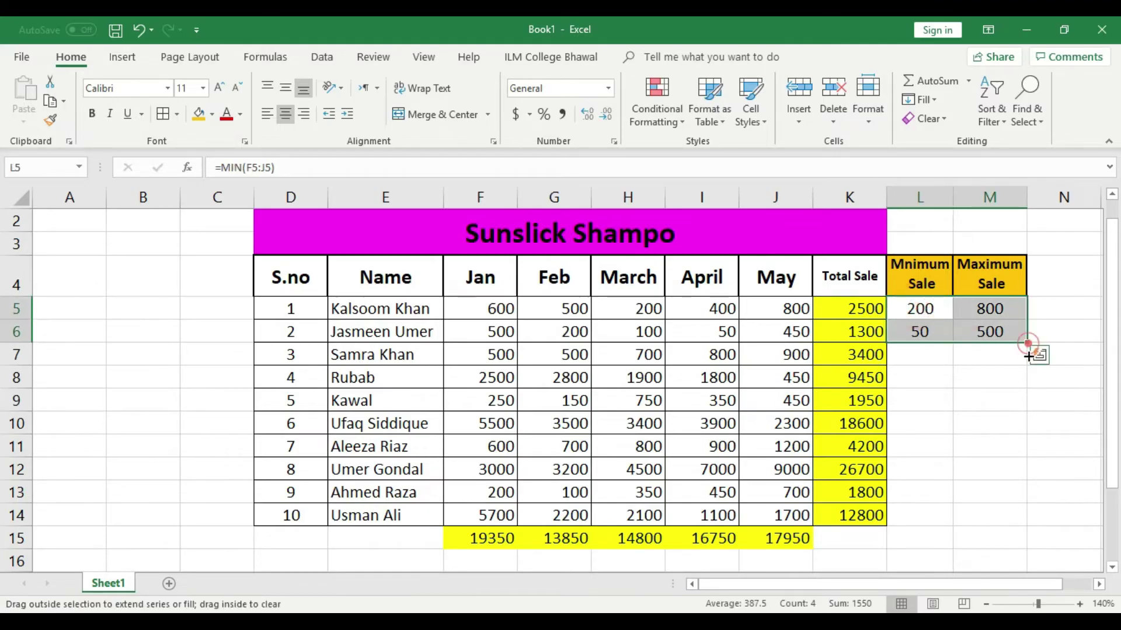
{"action": "left_click_drag", "start_coordinate": [1016, 526], "coordinate": [1017, 526]}
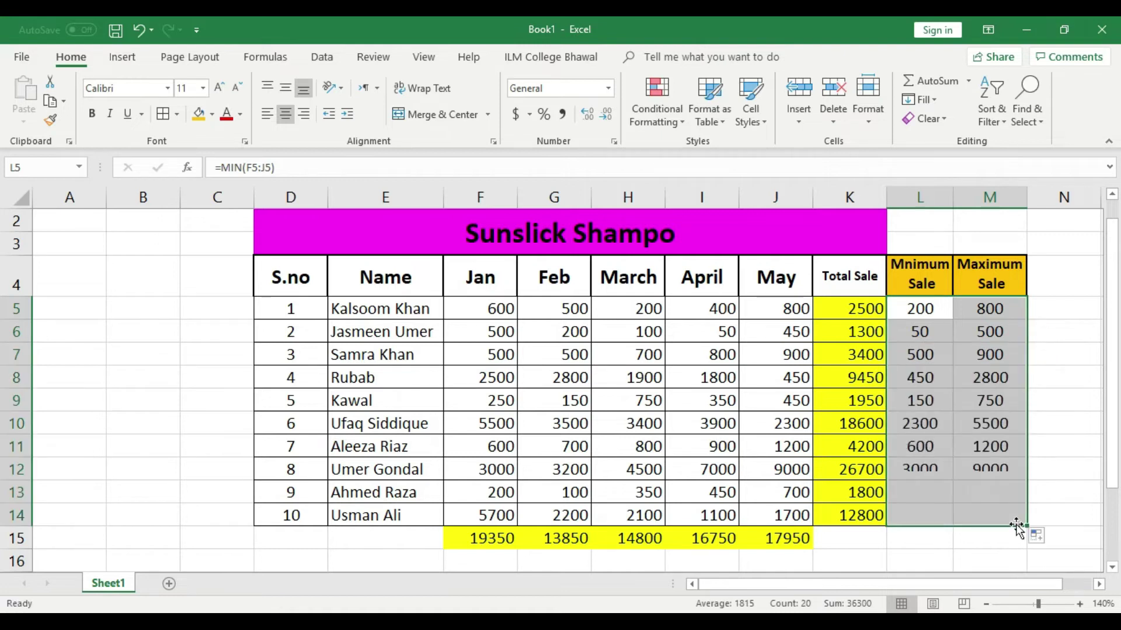
{"action": "left_click", "coordinate": [931, 426]}
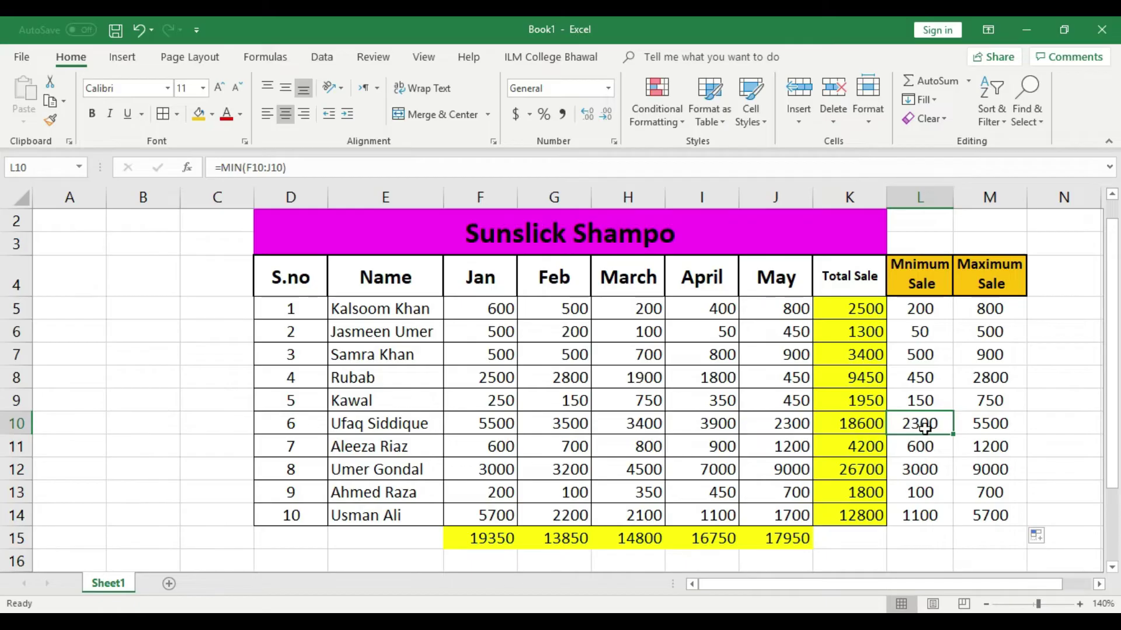
{"action": "left_click", "coordinate": [995, 425]}
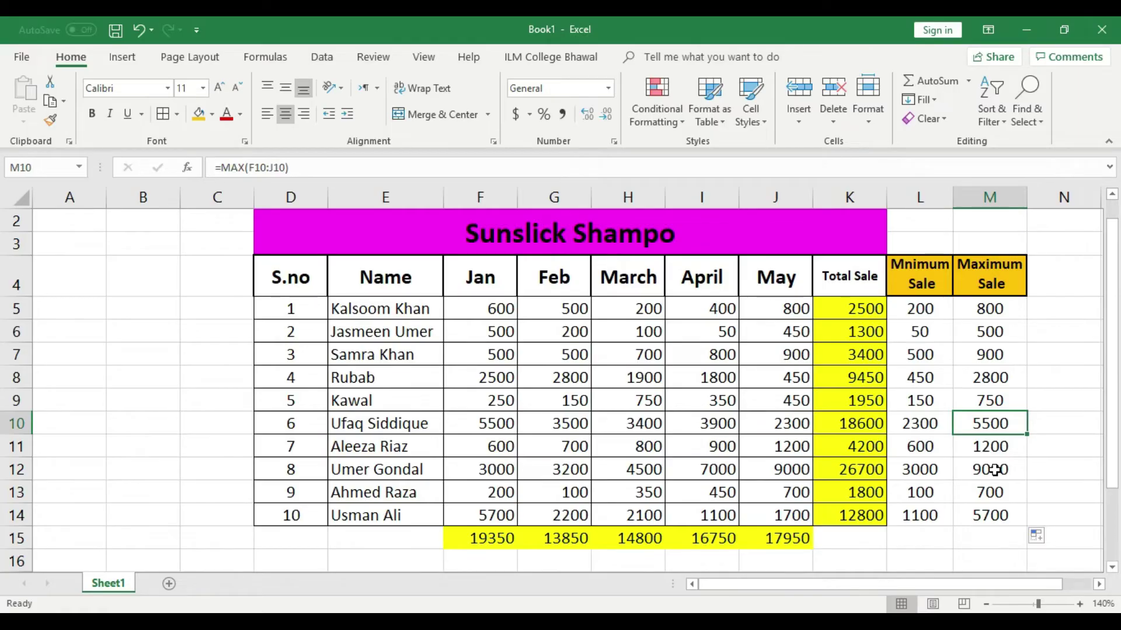
{"action": "left_click", "coordinate": [906, 470]}
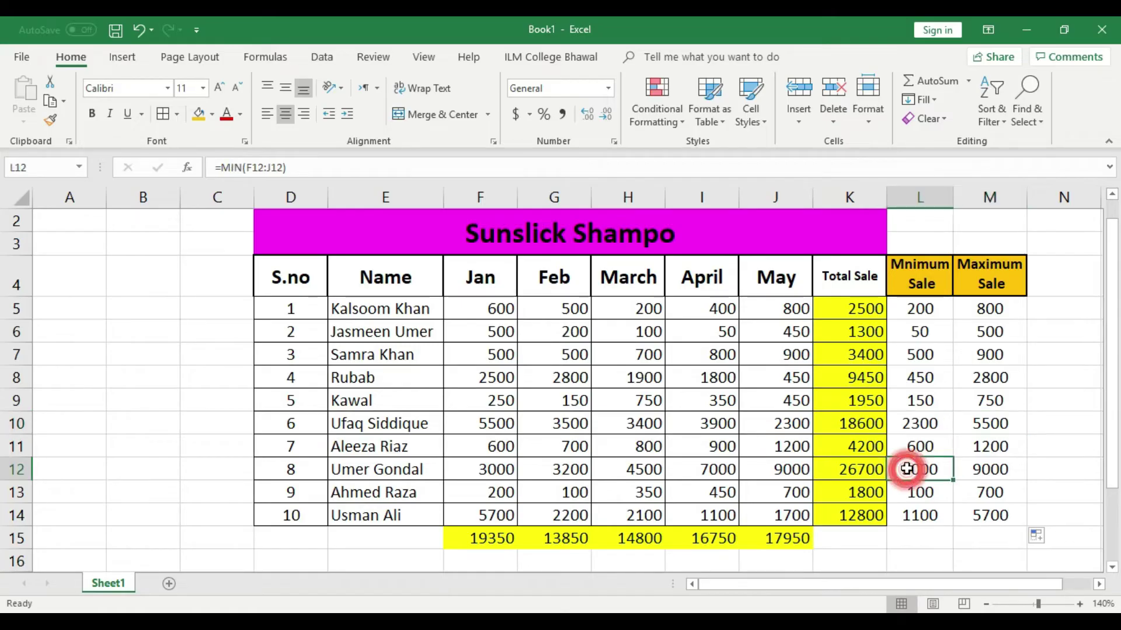
{"action": "left_click", "coordinate": [993, 467]}
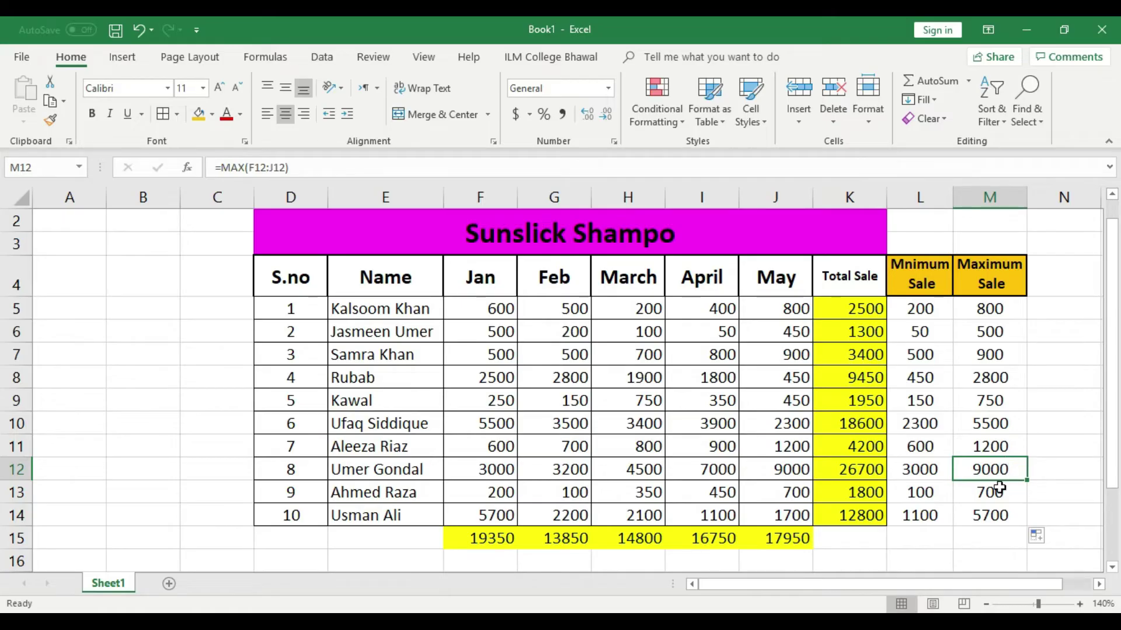
{"action": "left_click_drag", "start_coordinate": [1013, 583], "coordinate": [1028, 584]}
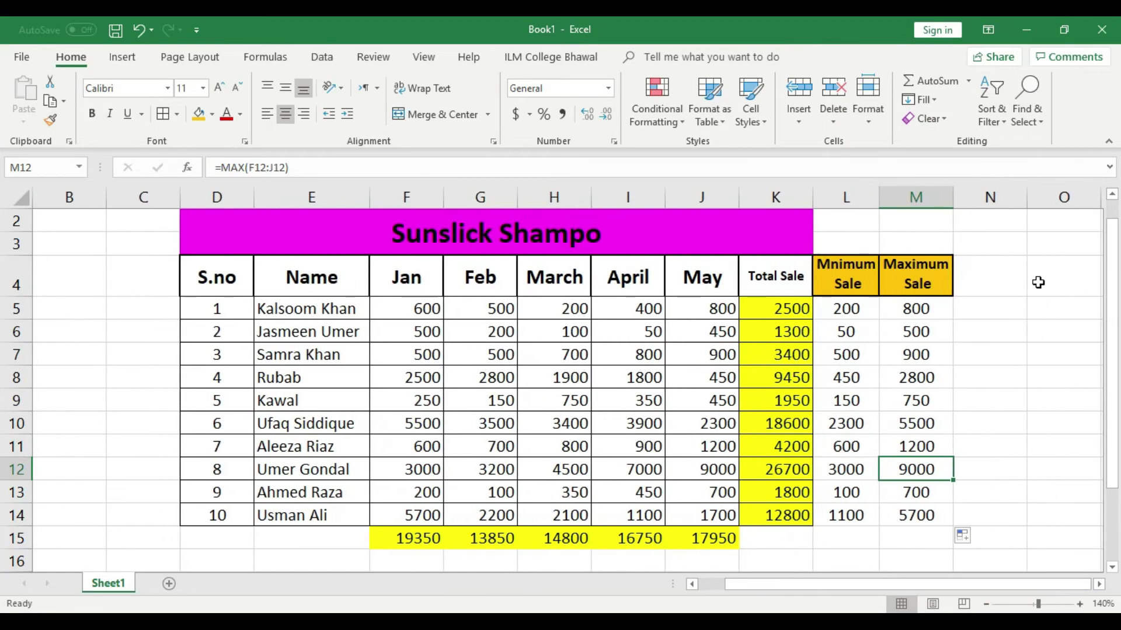
Type the heading 'Average Sale' into N4 with a line break between the words
{"action": "left_click", "coordinate": [1002, 285]}
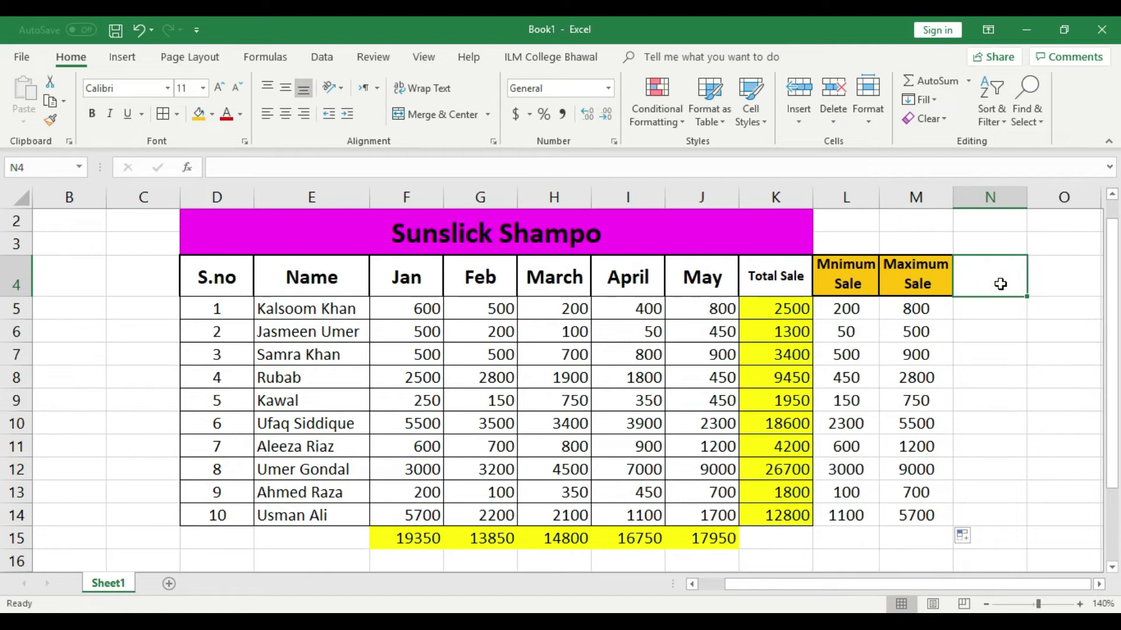
{"action": "type", "text": "Average"}
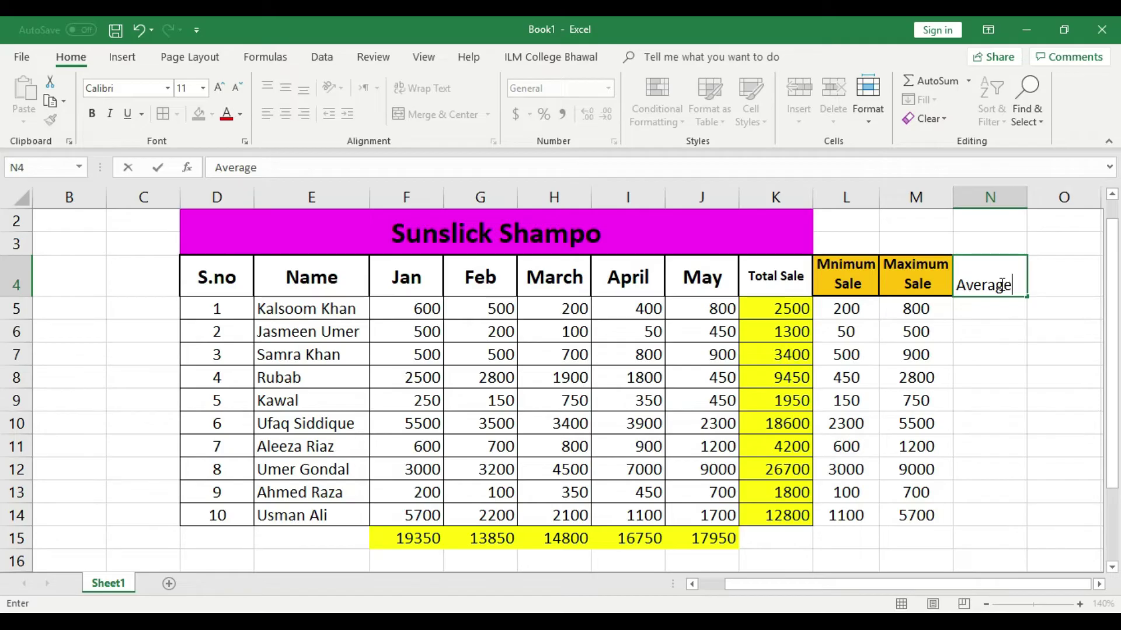
{"action": "key", "text": "alt"}
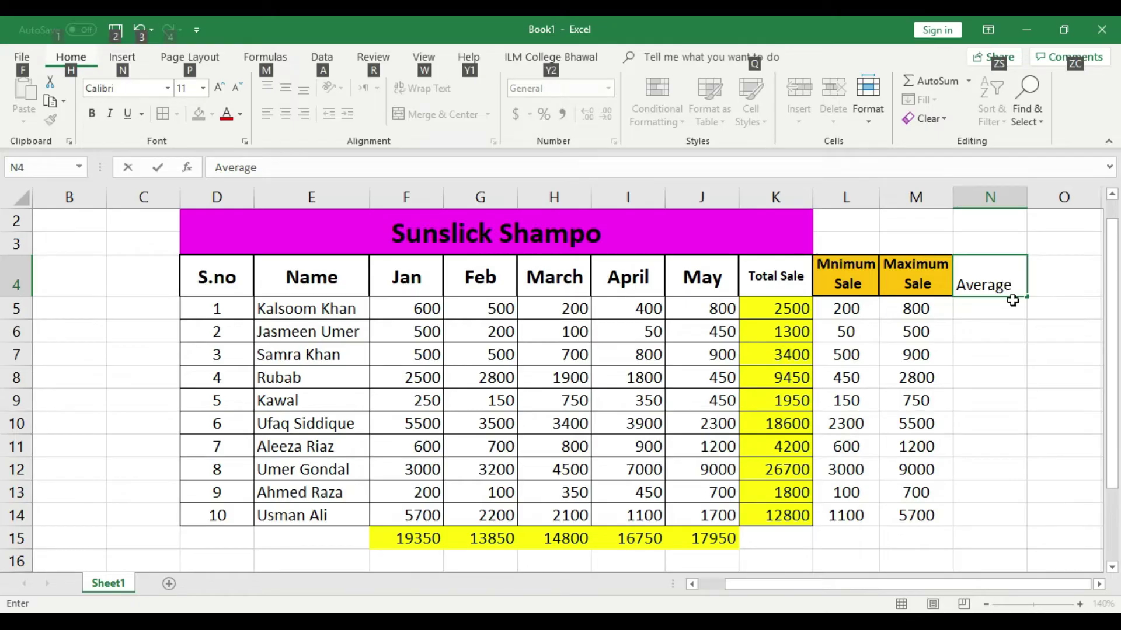
{"action": "left_click", "coordinate": [1011, 290]}
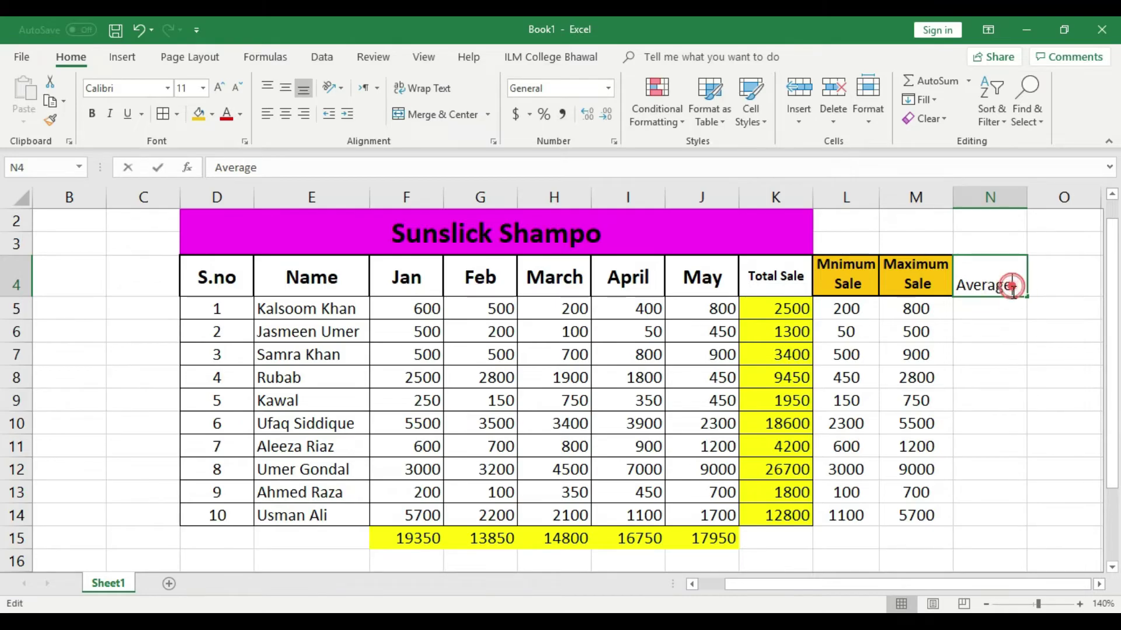
{"action": "type", "text": "S"}
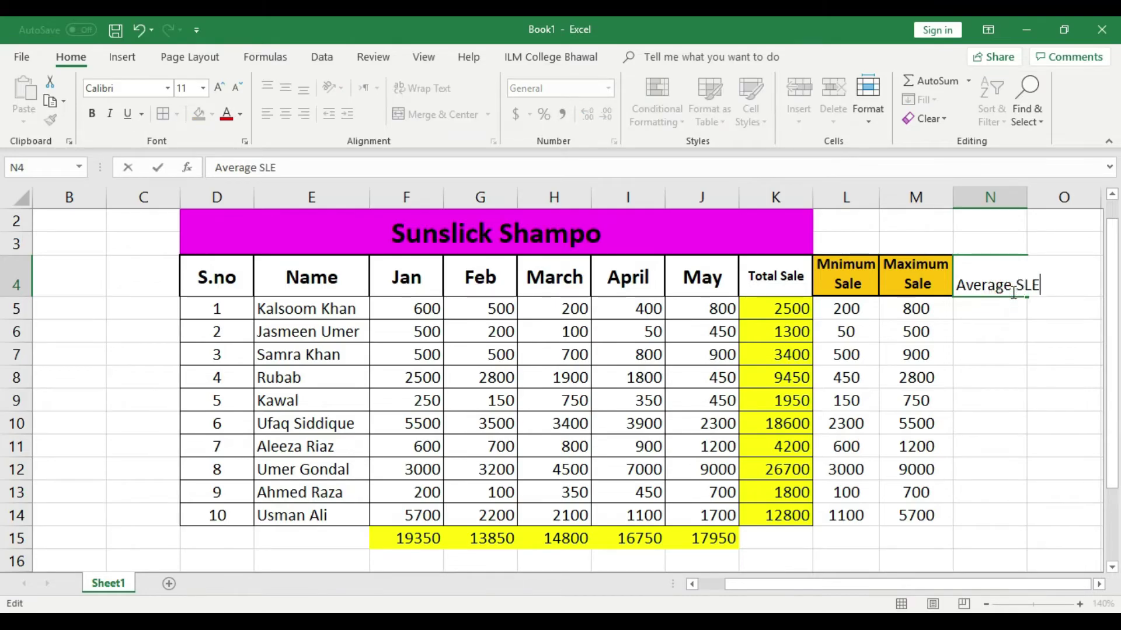
{"action": "type", "text": "ale"}
{"action": "left_click", "coordinate": [1017, 290]}
{"action": "key", "text": "alt+Return"}
Wrap and centre the N4 heading, fill it gold and give it a thick outside border
{"action": "left_click", "coordinate": [1015, 354]}
{"action": "left_click", "coordinate": [990, 274]}
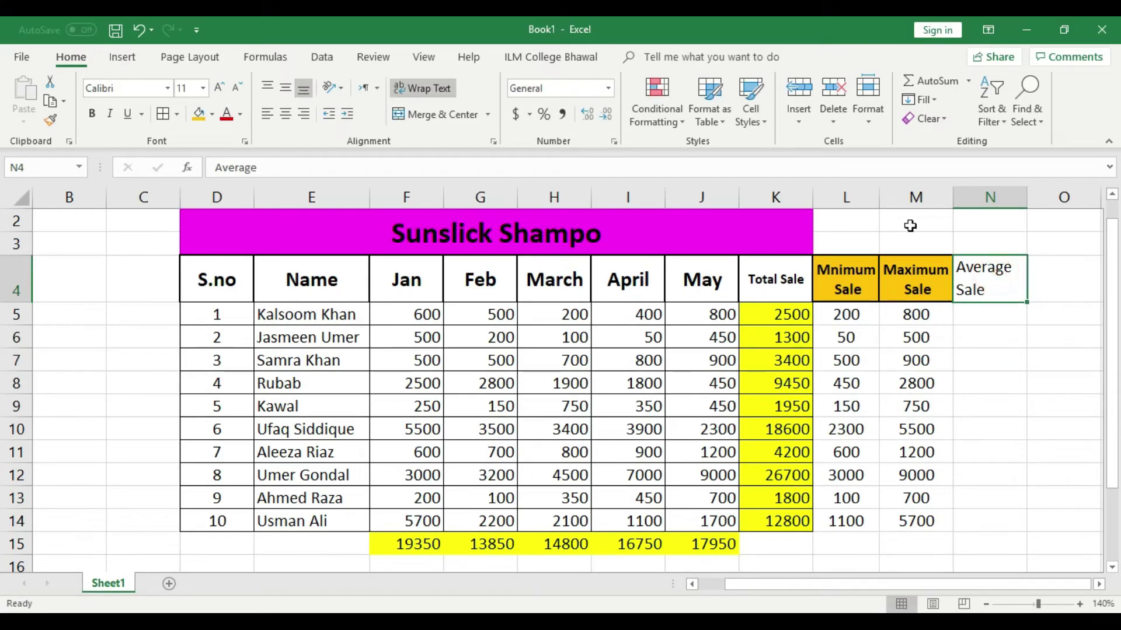
{"action": "left_click", "coordinate": [286, 113]}
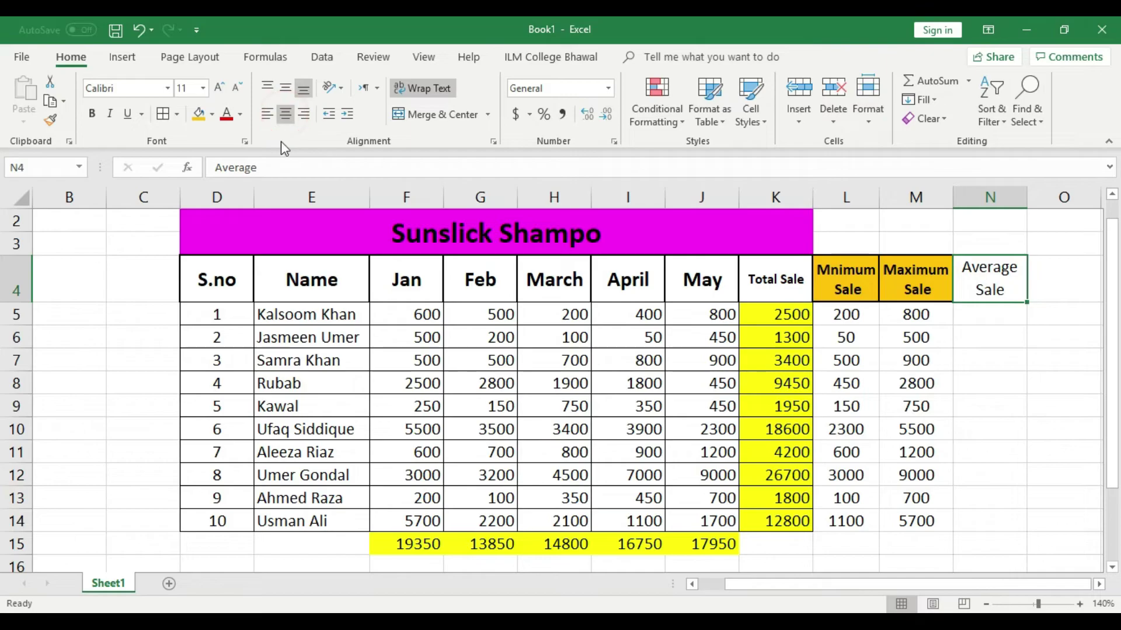
{"action": "left_click", "coordinate": [203, 114]}
{"action": "left_click", "coordinate": [989, 383]}
{"action": "left_click", "coordinate": [986, 283]}
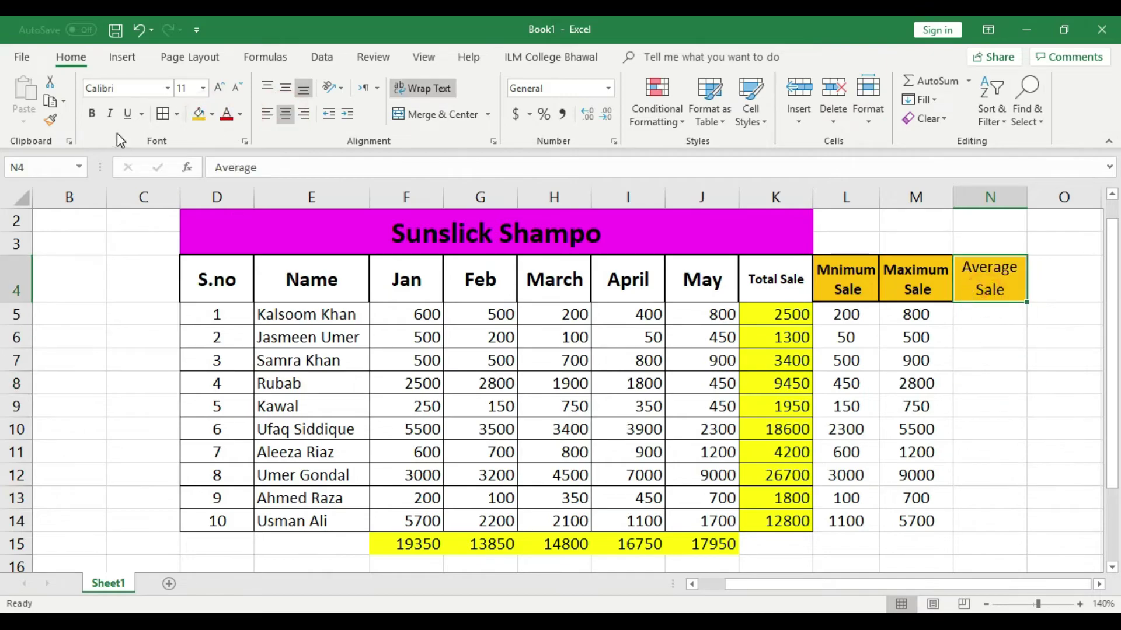
{"action": "left_click", "coordinate": [177, 114]}
{"action": "left_click", "coordinate": [206, 292]}
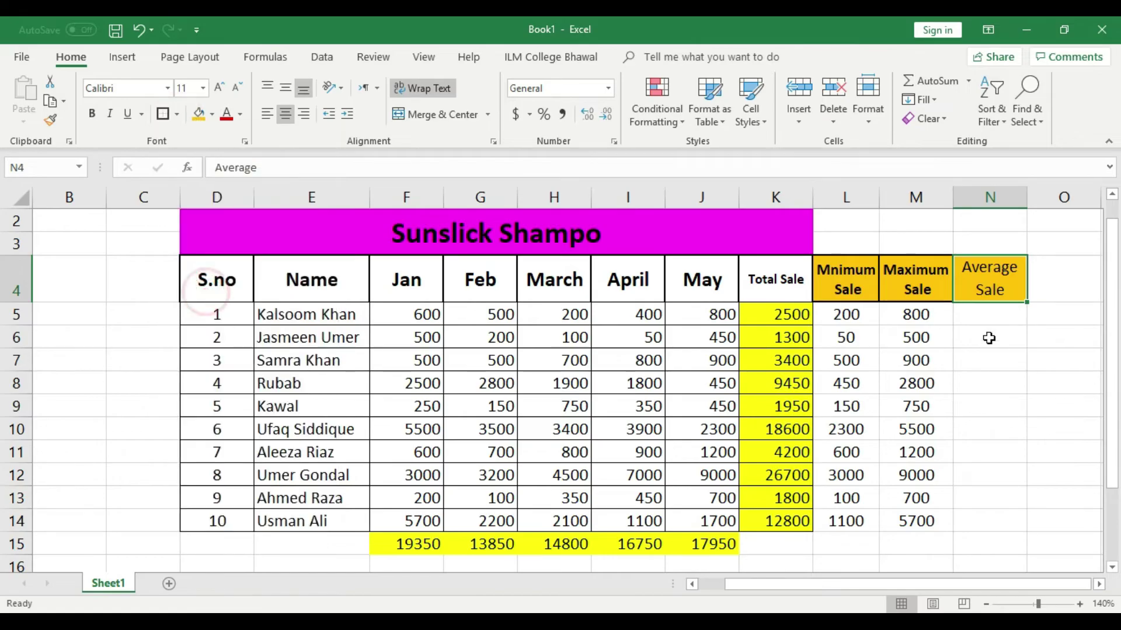
{"action": "left_click", "coordinate": [988, 338]}
{"action": "left_click", "coordinate": [990, 317]}
Enter =AVERAGE(F5:J5) in N5, giving 500, and centre it
{"action": "type", "text": "="}
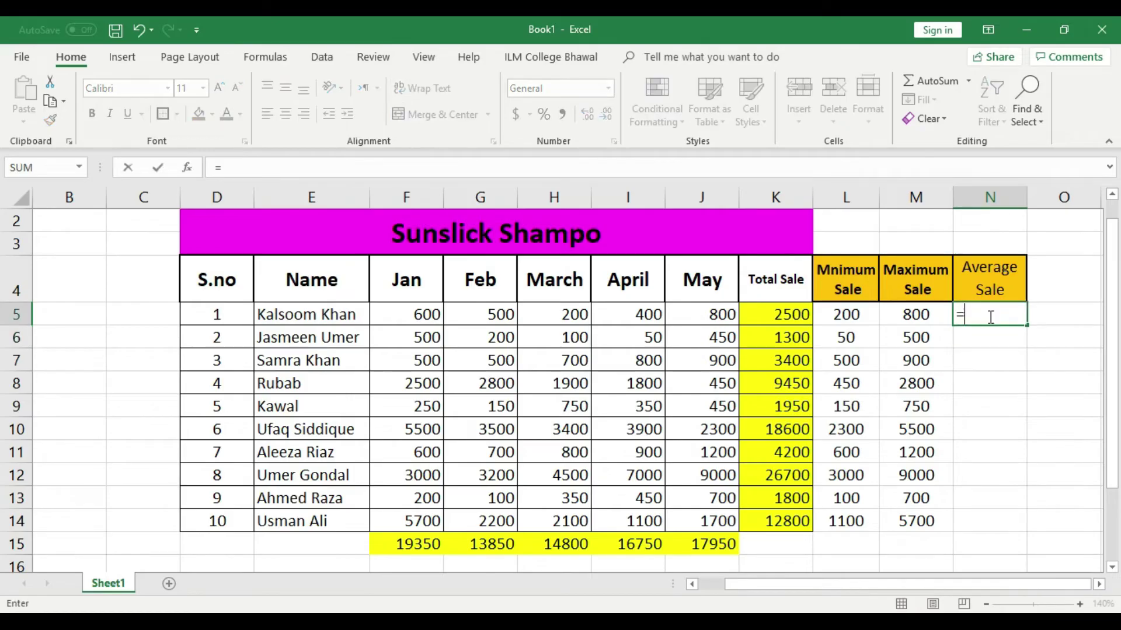
{"action": "type", "text": "average"}
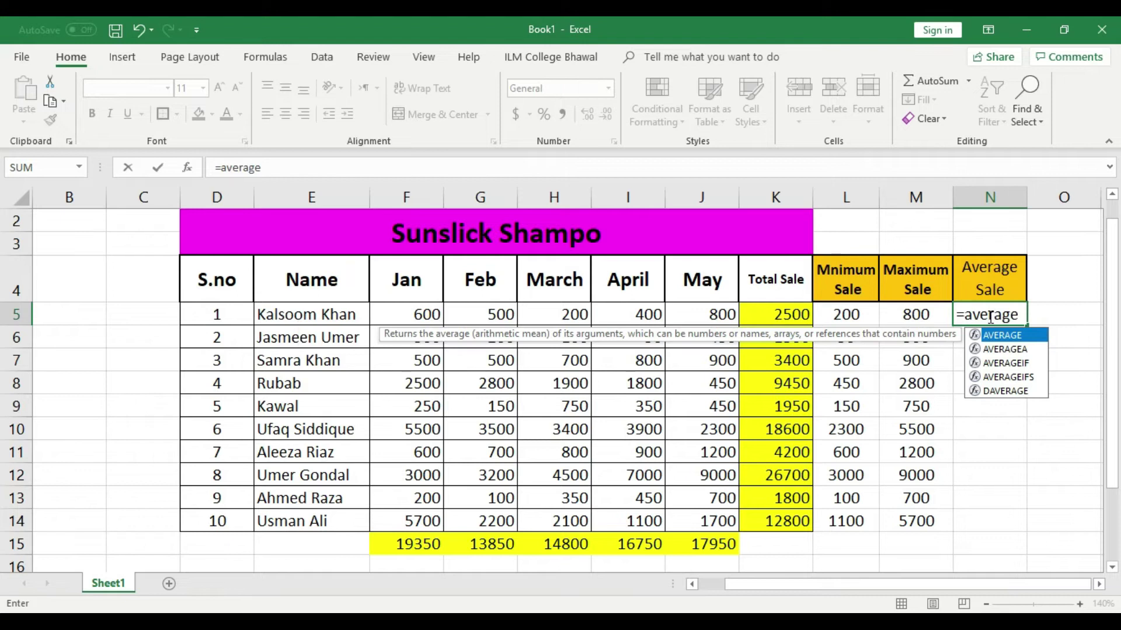
{"action": "type", "text": "("}
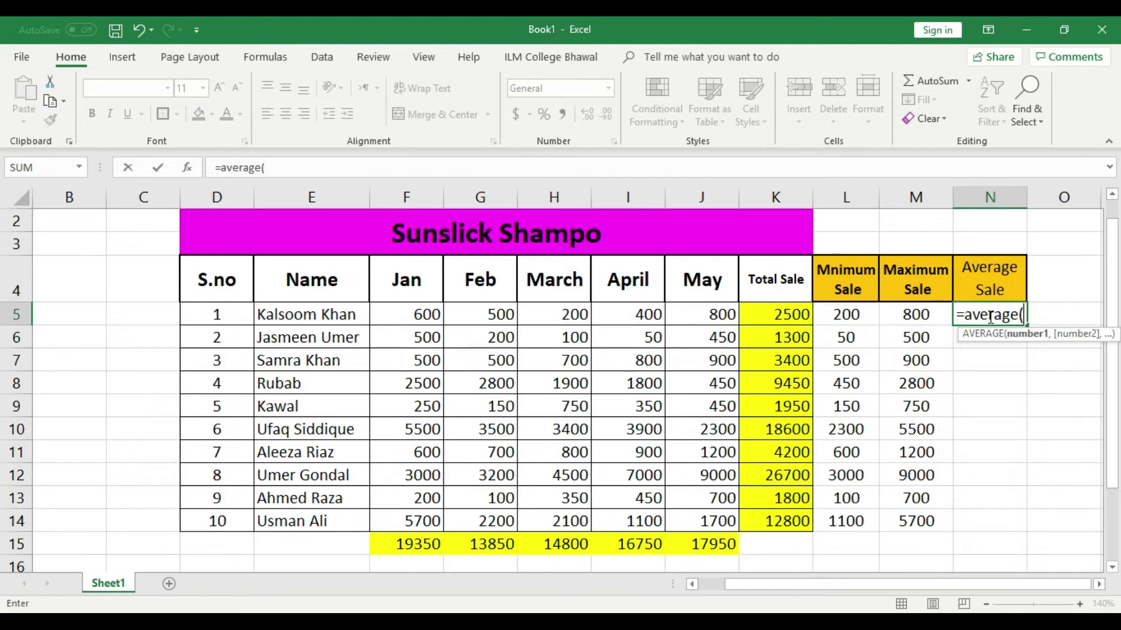
{"action": "left_click_drag", "start_coordinate": [420, 316], "coordinate": [704, 318]}
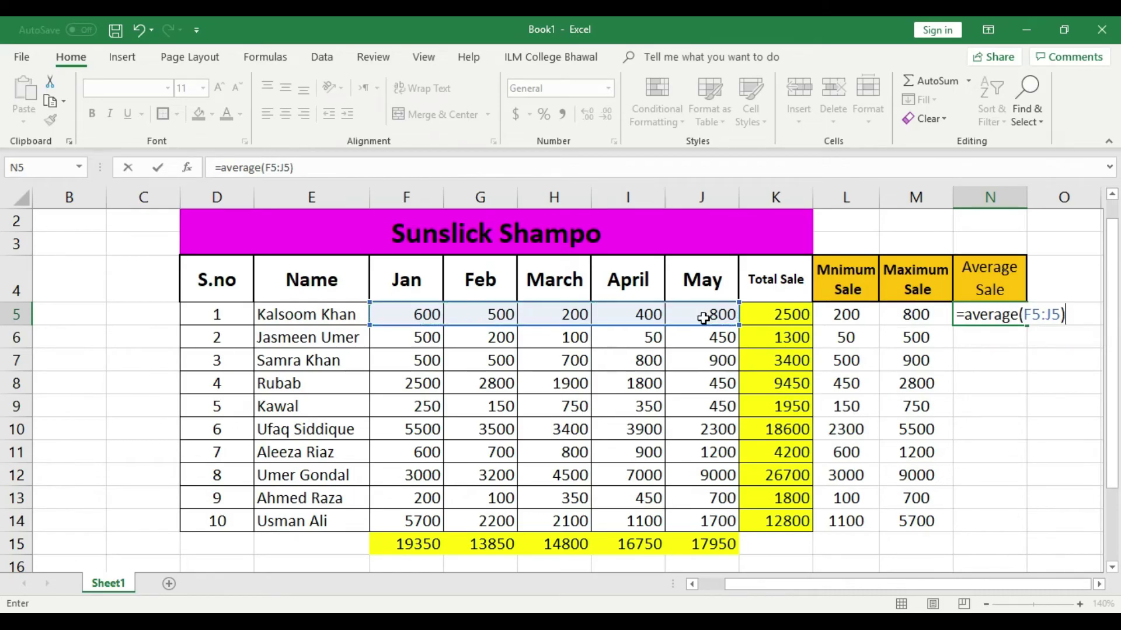
{"action": "key", "text": "Return"}
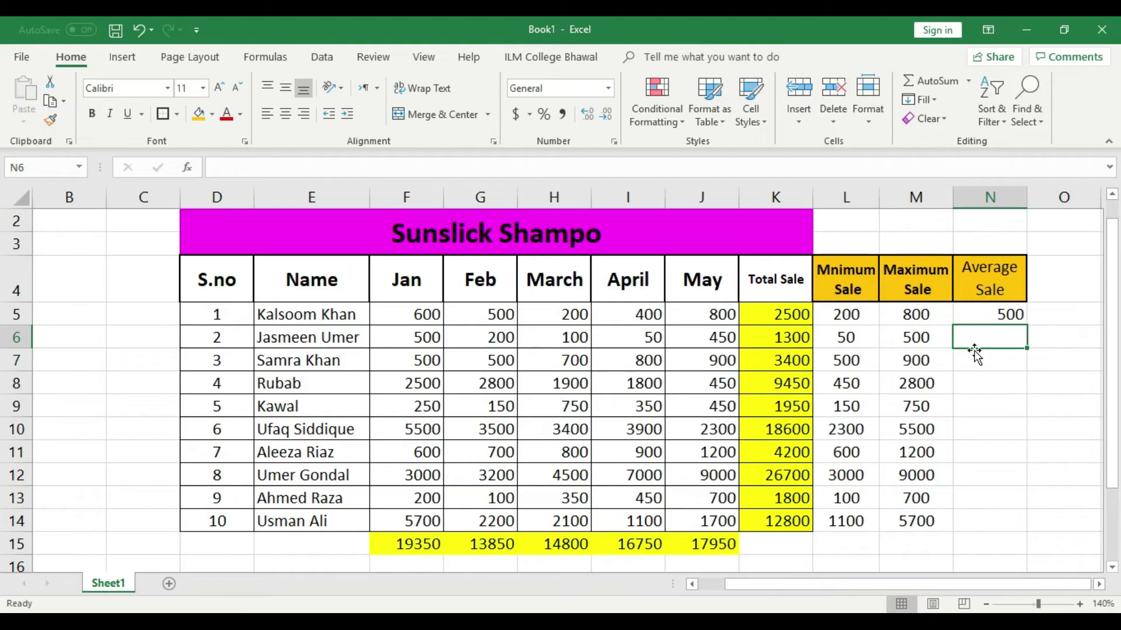
{"action": "left_click", "coordinate": [989, 316]}
{"action": "left_click", "coordinate": [266, 113]}
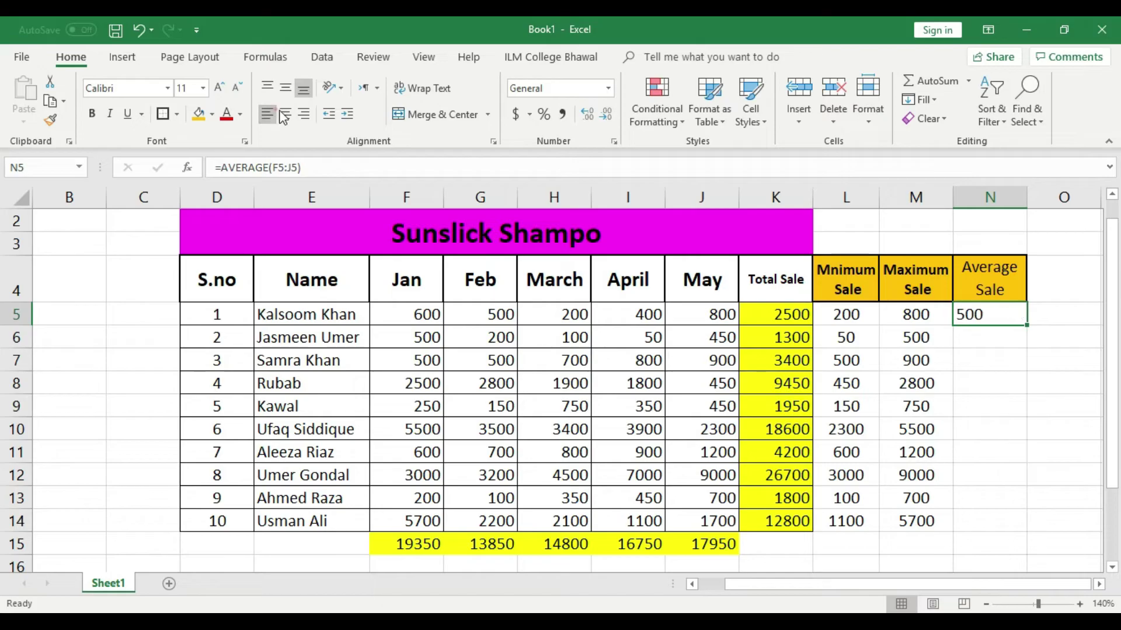
{"action": "left_click", "coordinate": [285, 114]}
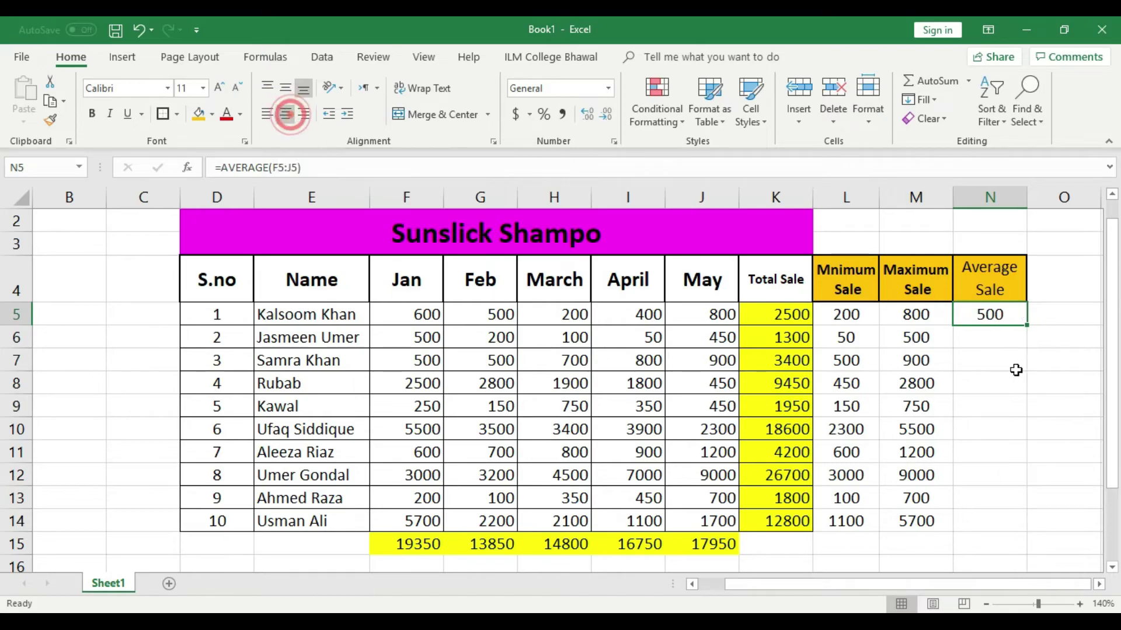
Check the 500 average against row 5's Jan–May sales
{"action": "left_click", "coordinate": [990, 282]}
{"action": "left_click", "coordinate": [991, 317]}
{"action": "left_click_drag", "start_coordinate": [423, 303], "coordinate": [694, 314]}
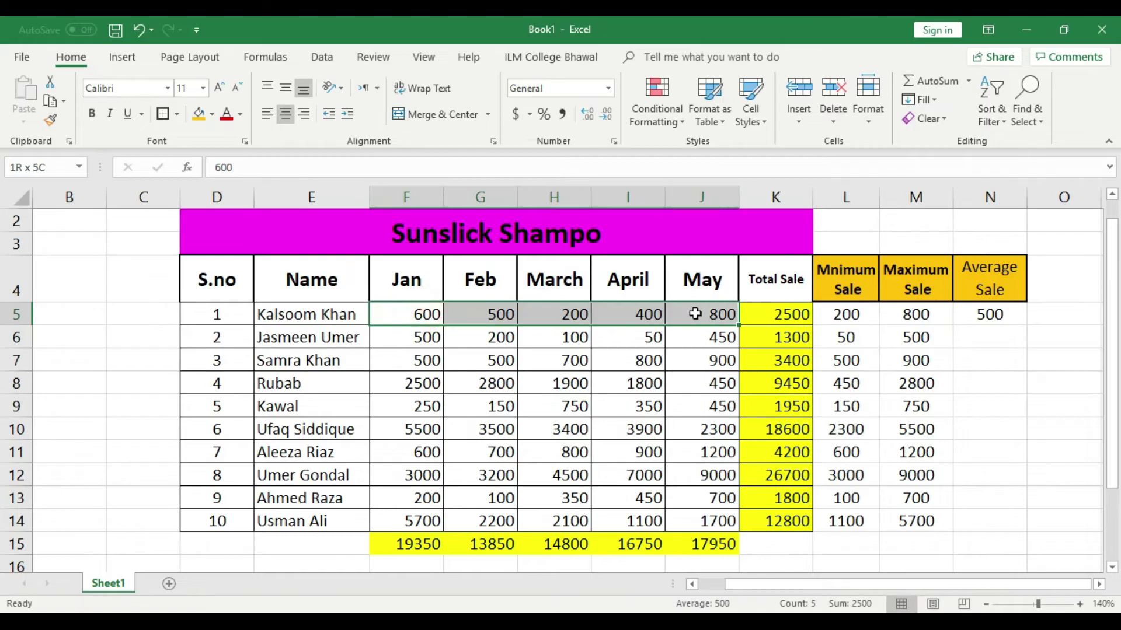
{"action": "left_click", "coordinate": [976, 323]}
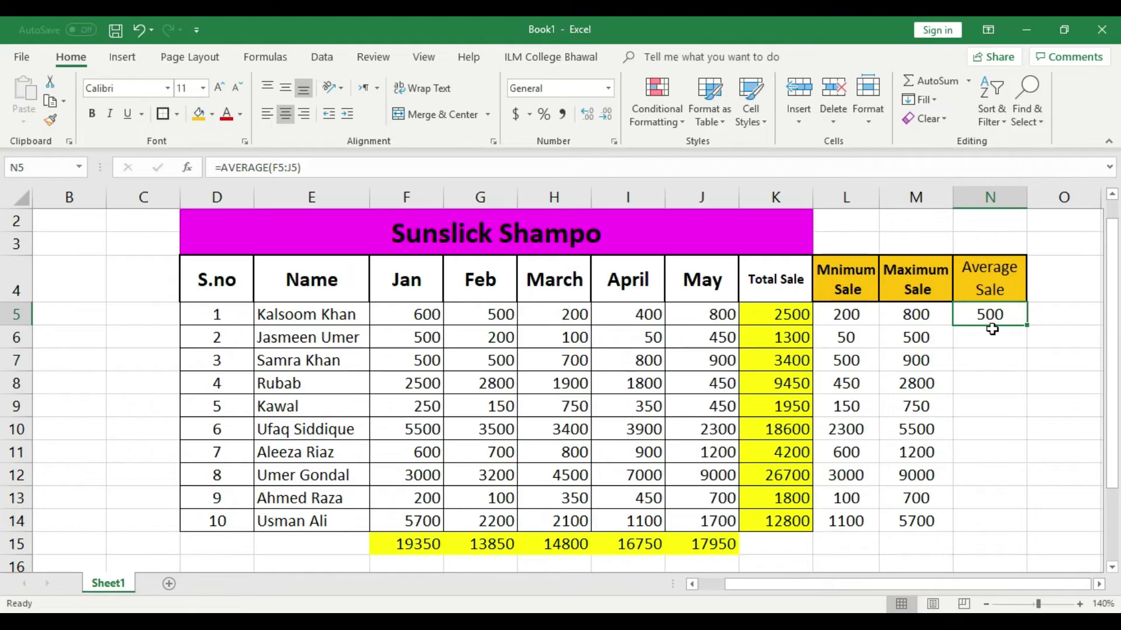
{"action": "left_click", "coordinate": [995, 358]}
{"action": "left_click", "coordinate": [1007, 314]}
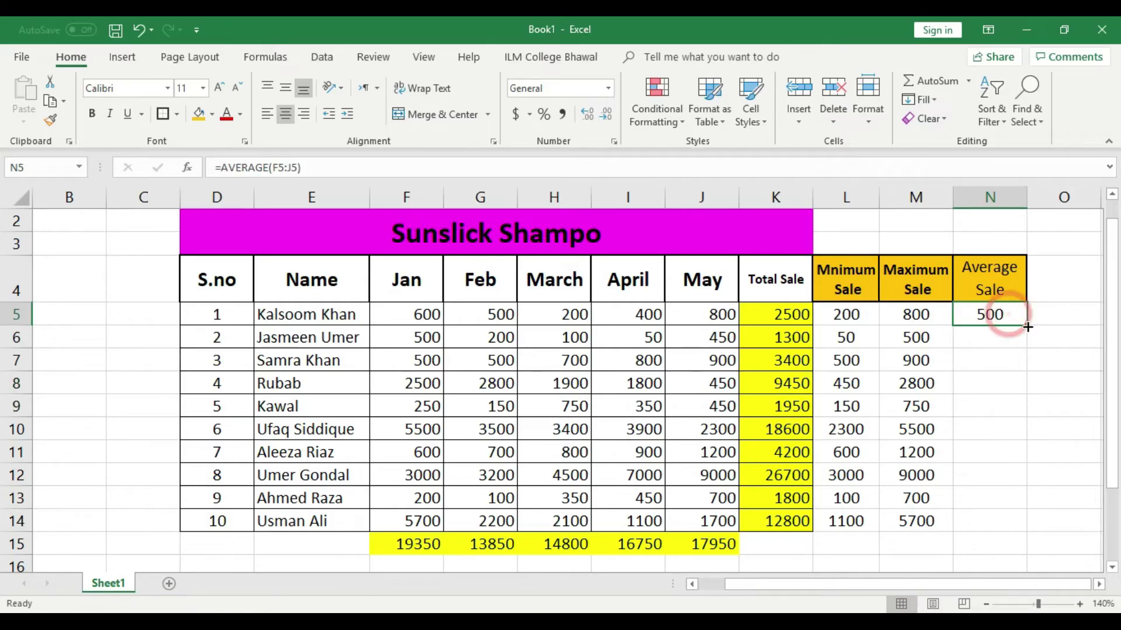
{"action": "left_click_drag", "start_coordinate": [1027, 327], "coordinate": [1014, 531]}
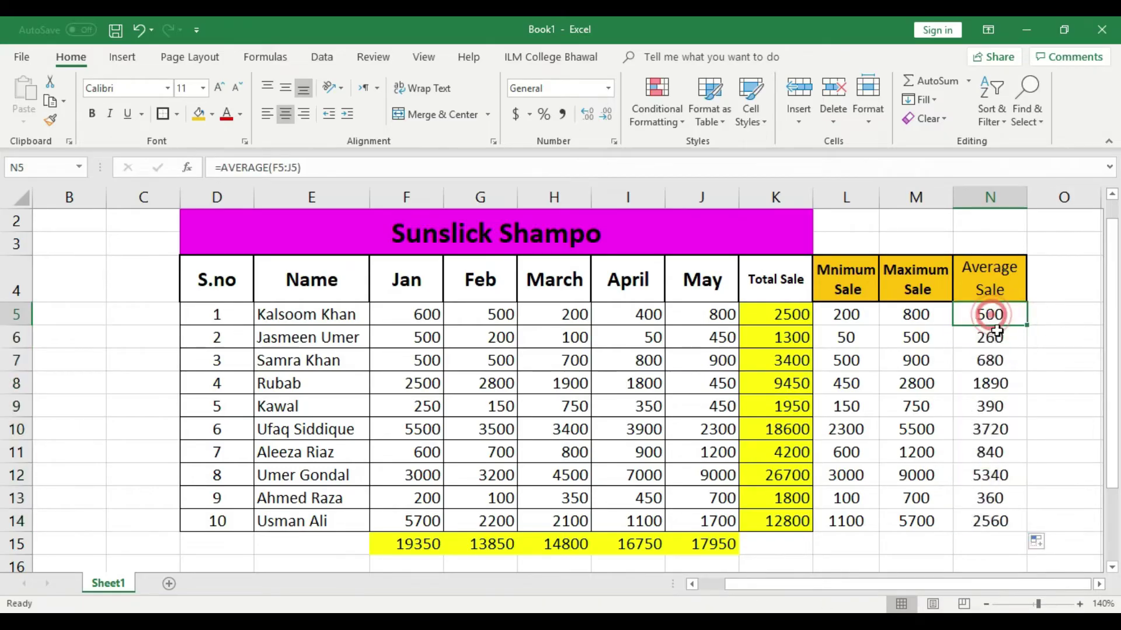
{"action": "left_click", "coordinate": [995, 338]}
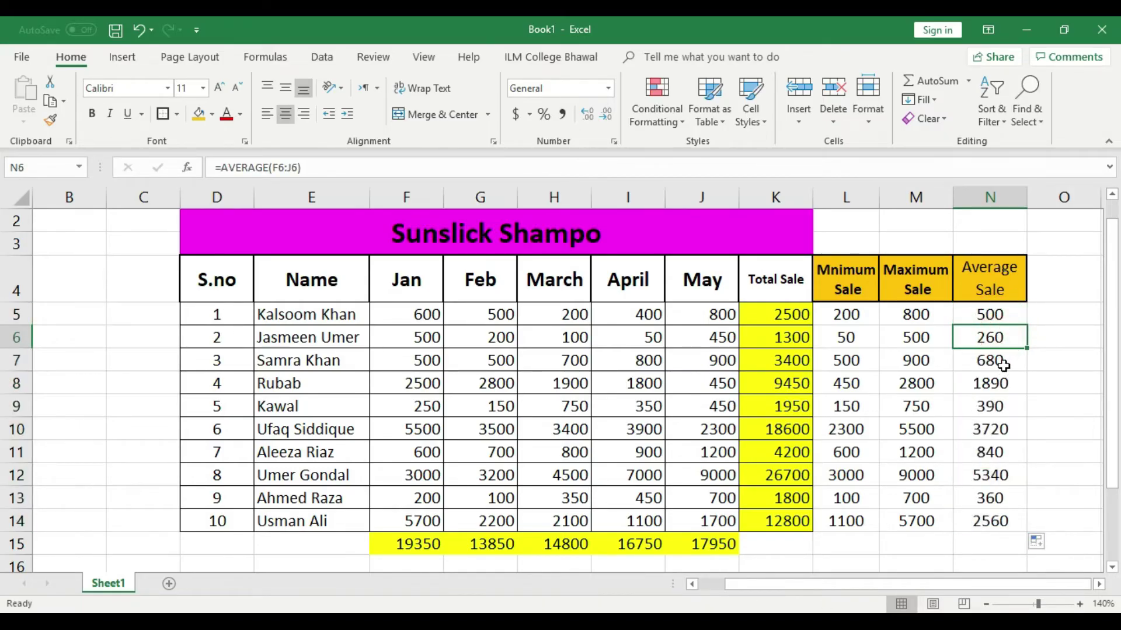
{"action": "left_click", "coordinate": [1003, 365]}
{"action": "left_click", "coordinate": [1007, 390]}
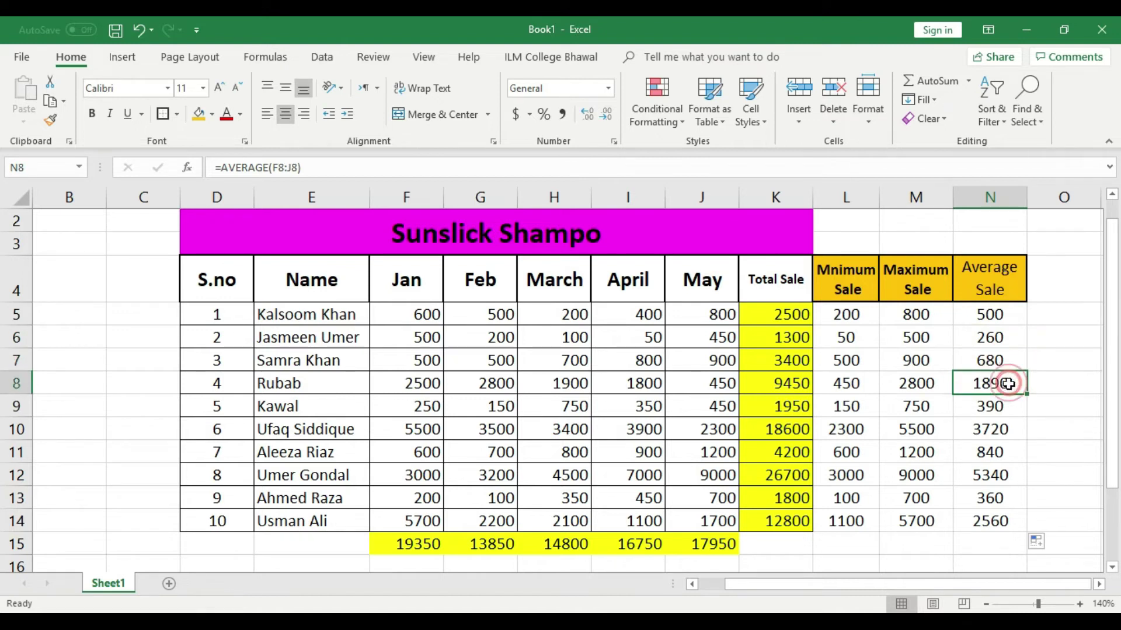
{"action": "left_click", "coordinate": [1001, 410]}
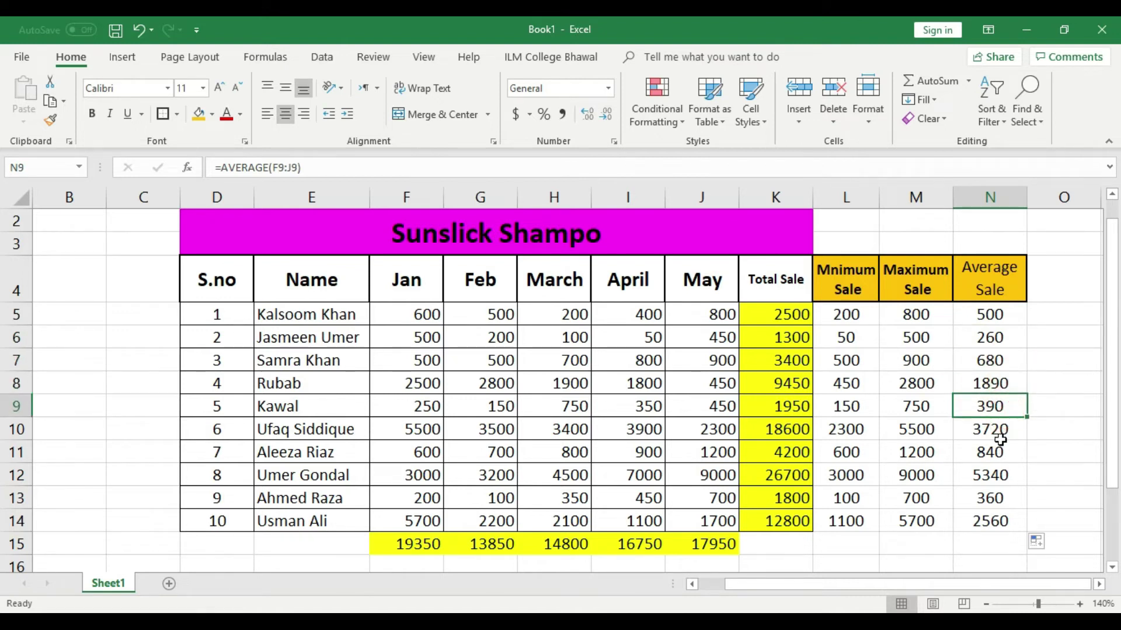
{"action": "left_click", "coordinate": [1000, 432]}
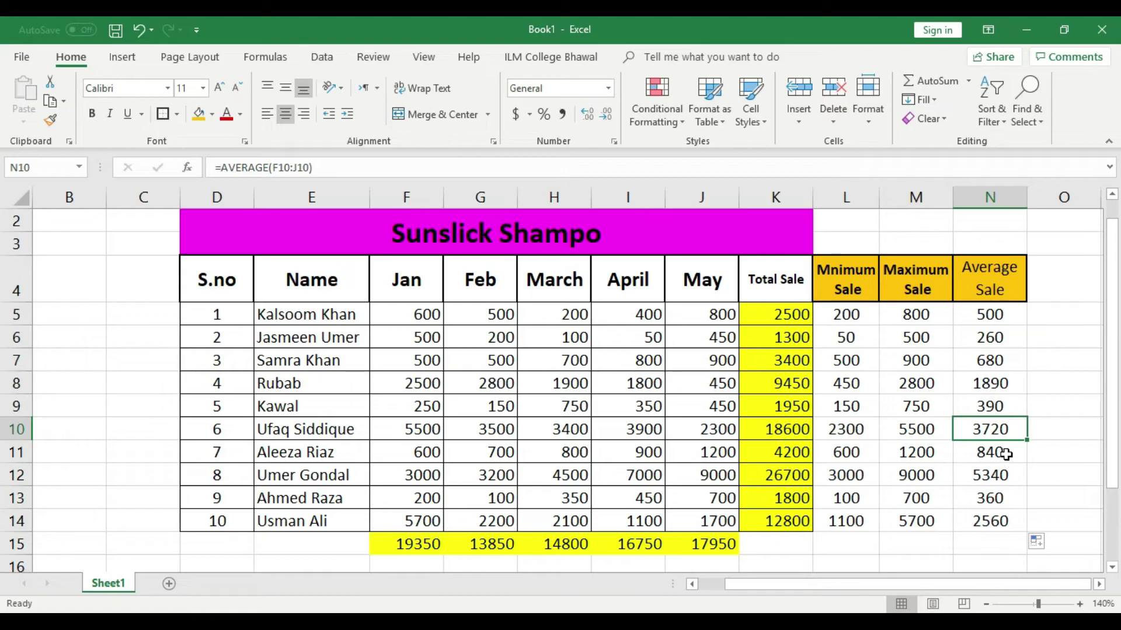
{"action": "left_click", "coordinate": [1006, 454]}
{"action": "left_click", "coordinate": [1005, 484]}
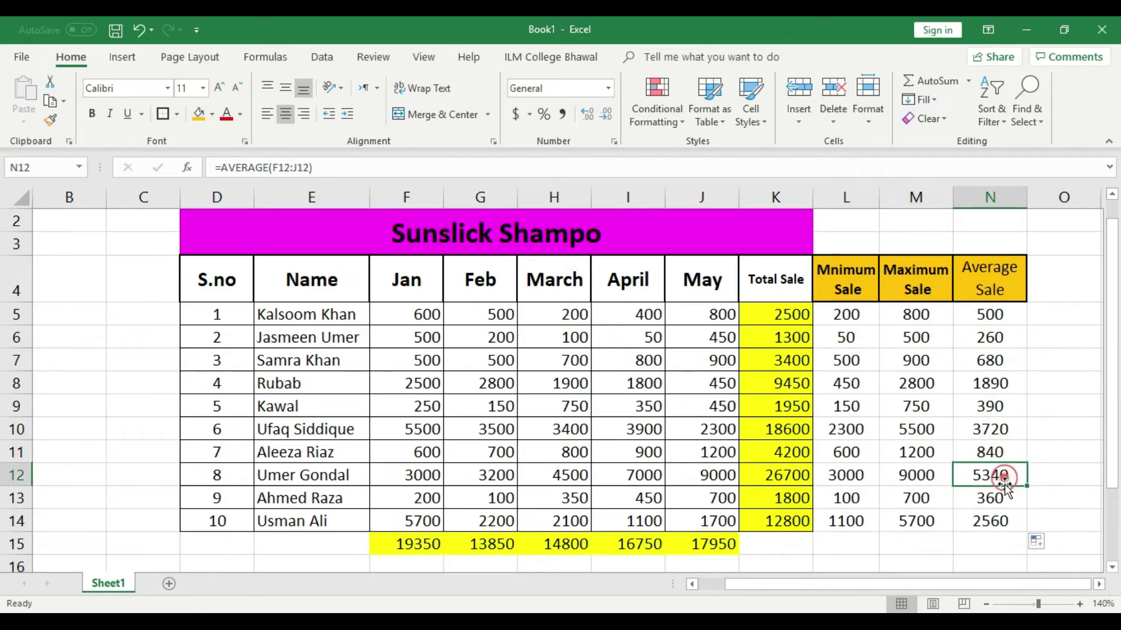
{"action": "left_click", "coordinate": [1004, 500]}
{"action": "left_click", "coordinate": [1006, 521]}
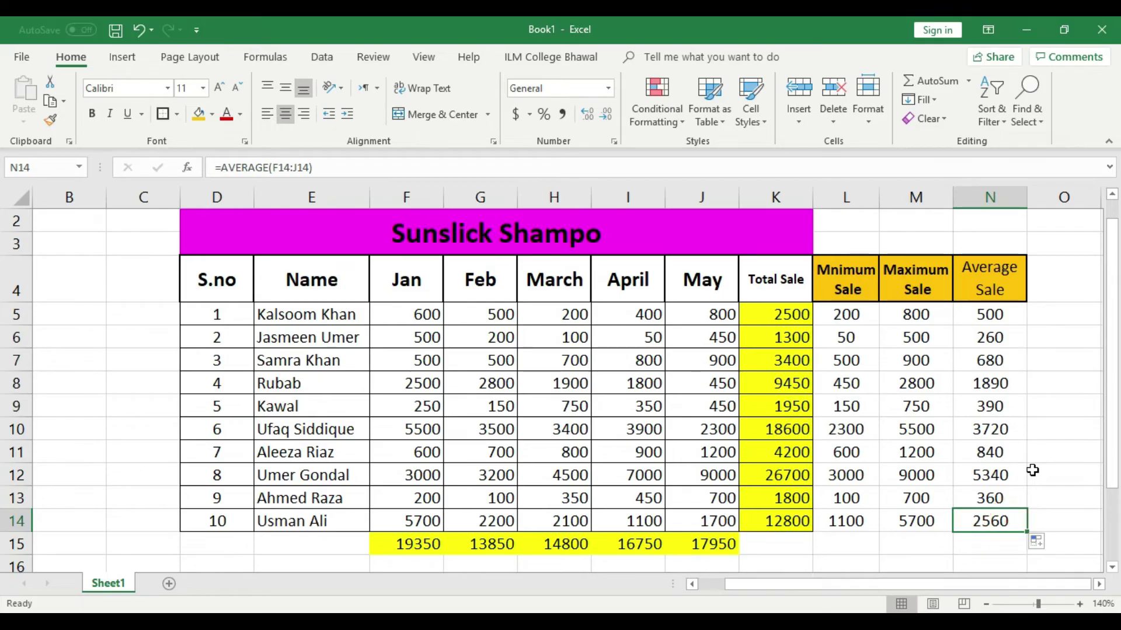
{"action": "left_click_drag", "start_coordinate": [1112, 336], "coordinate": [1114, 337]}
{"action": "left_click", "coordinate": [987, 606]}
{"action": "left_click_drag", "start_coordinate": [1116, 362], "coordinate": [1115, 383]}
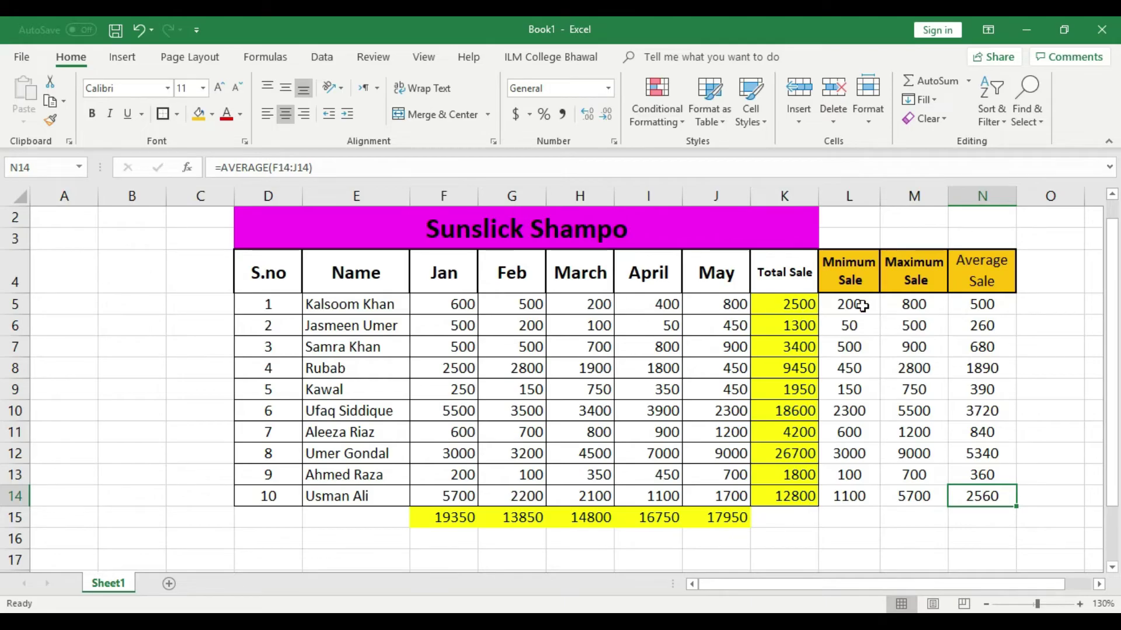
{"action": "left_click_drag", "start_coordinate": [834, 304], "coordinate": [850, 389]}
{"action": "left_click", "coordinate": [834, 304]}
{"action": "left_click_drag", "start_coordinate": [881, 305], "coordinate": [972, 304]}
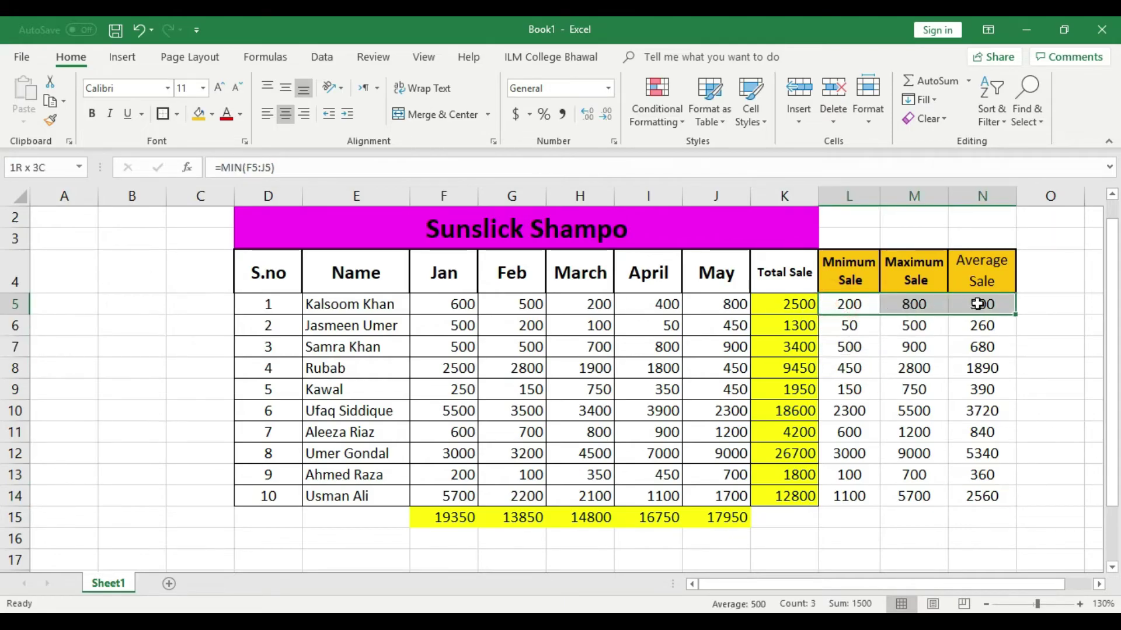
{"action": "left_click", "coordinate": [855, 303]}
{"action": "left_click", "coordinate": [914, 304]}
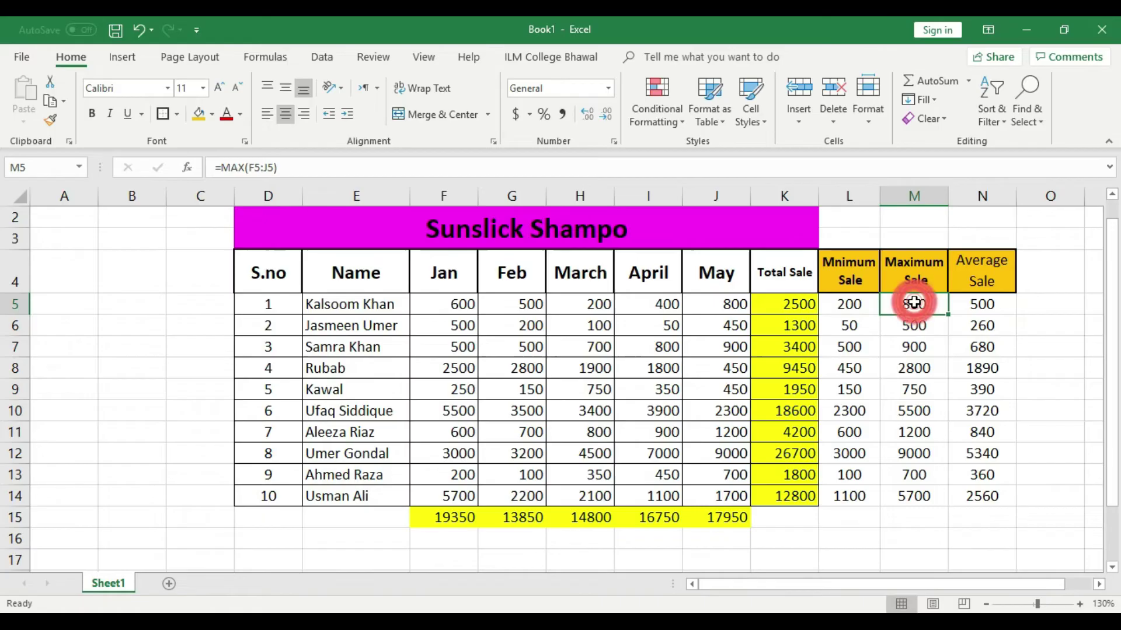
{"action": "left_click", "coordinate": [981, 304]}
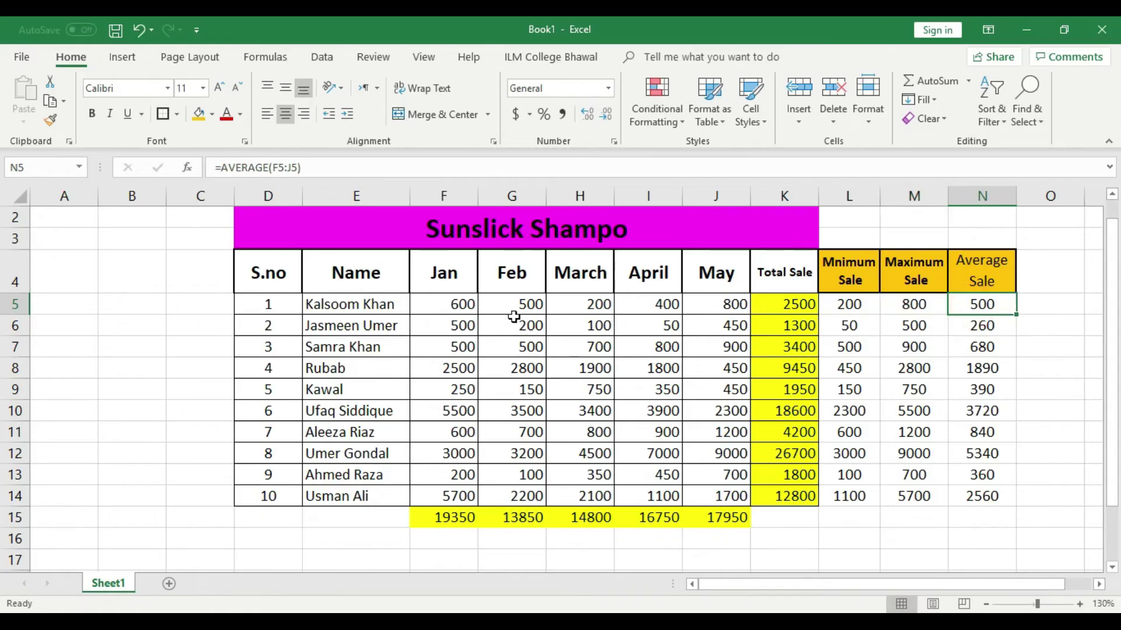
{"action": "left_click_drag", "start_coordinate": [450, 307], "coordinate": [456, 496]}
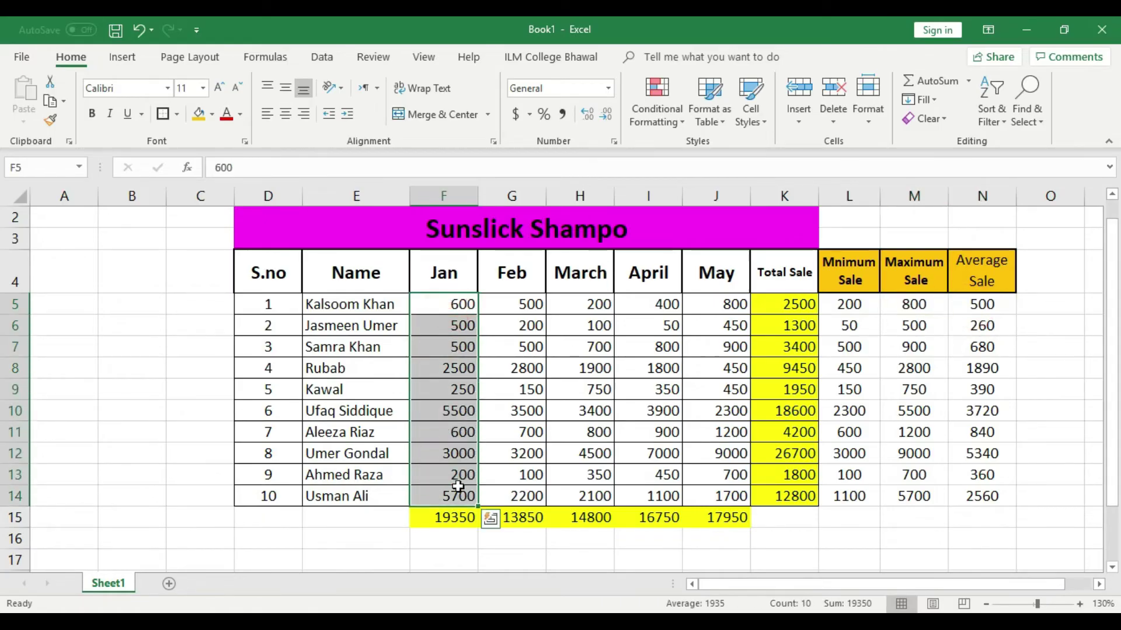
{"action": "left_click", "coordinate": [458, 304]}
{"action": "left_click_drag", "start_coordinate": [453, 304], "coordinate": [464, 496]}
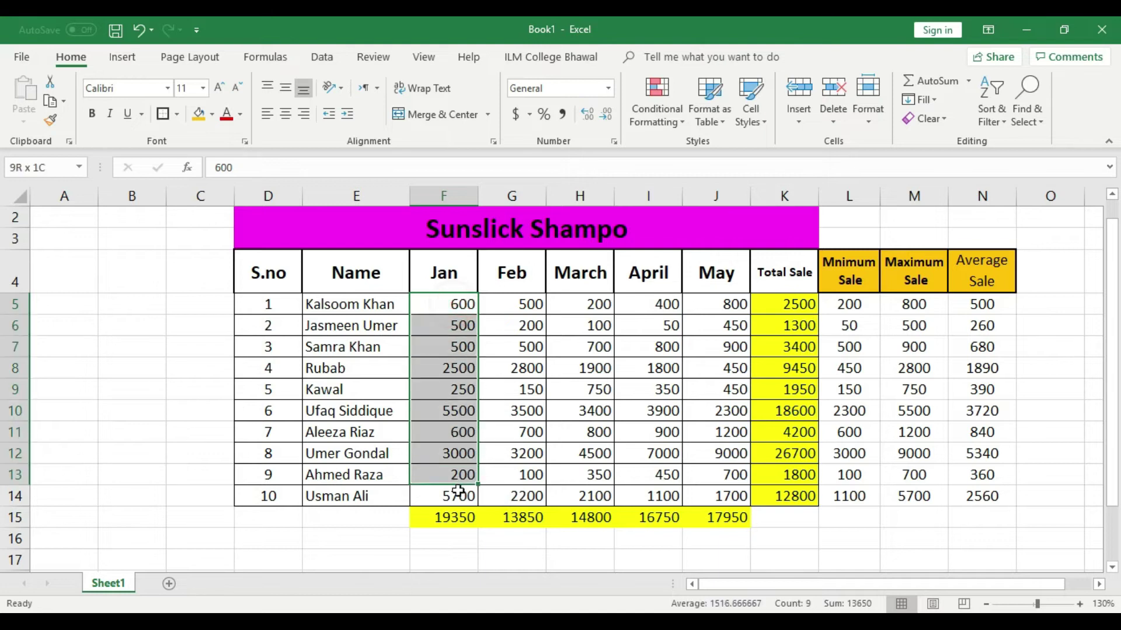
{"action": "left_click", "coordinate": [516, 279]}
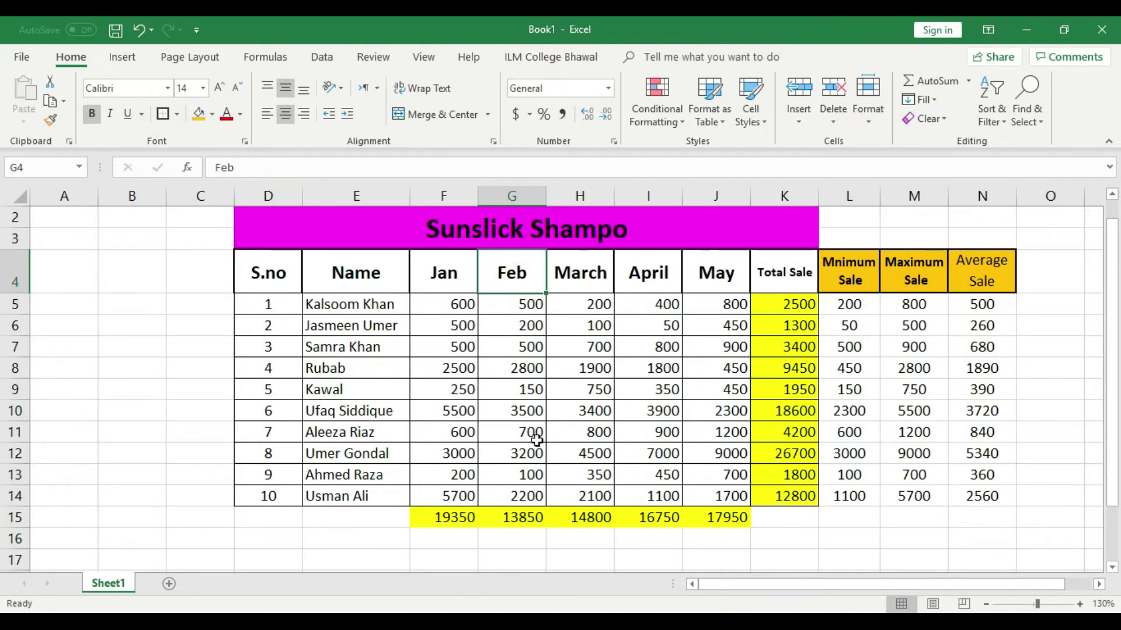
{"action": "left_click", "coordinate": [440, 392]}
{"action": "left_click", "coordinate": [522, 395]}
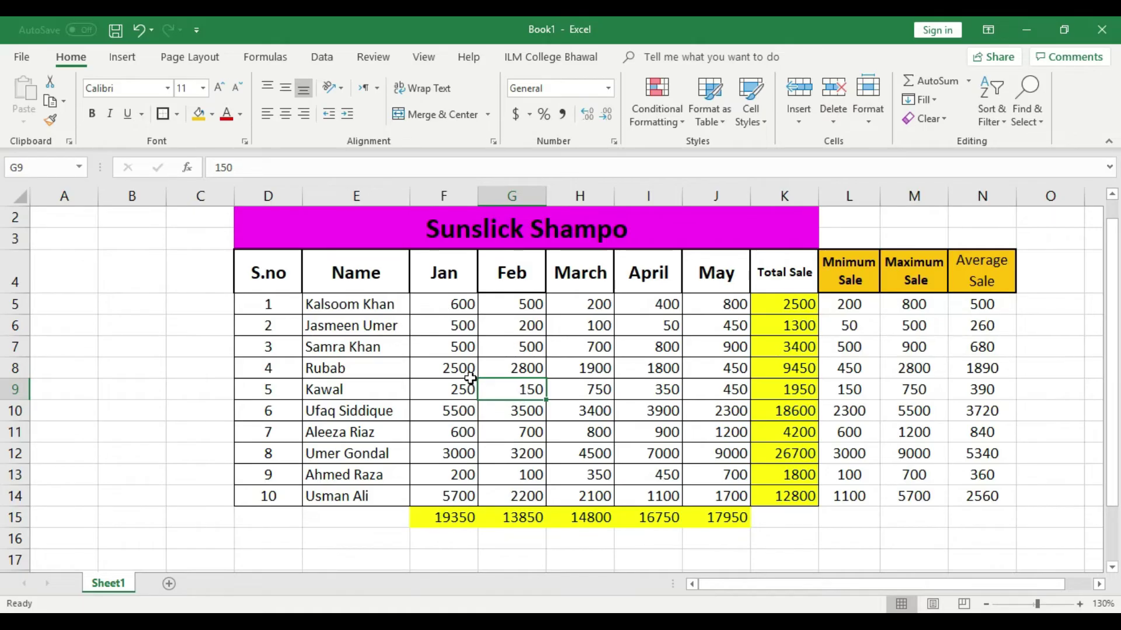
{"action": "left_click_drag", "start_coordinate": [458, 304], "coordinate": [458, 496]}
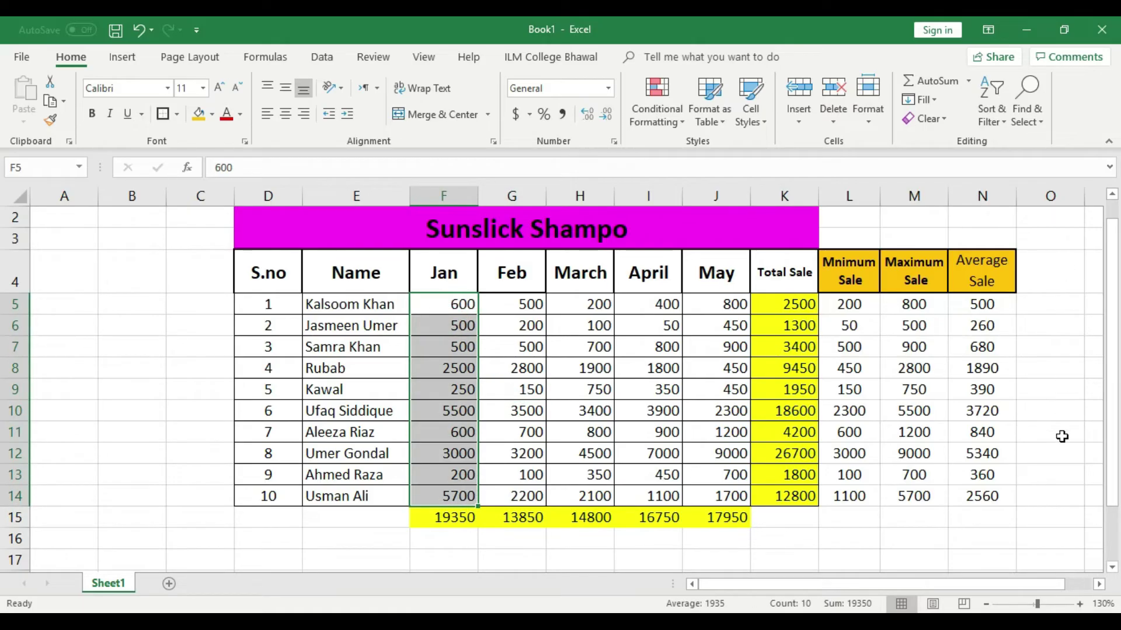
{"action": "left_click", "coordinate": [354, 534]}
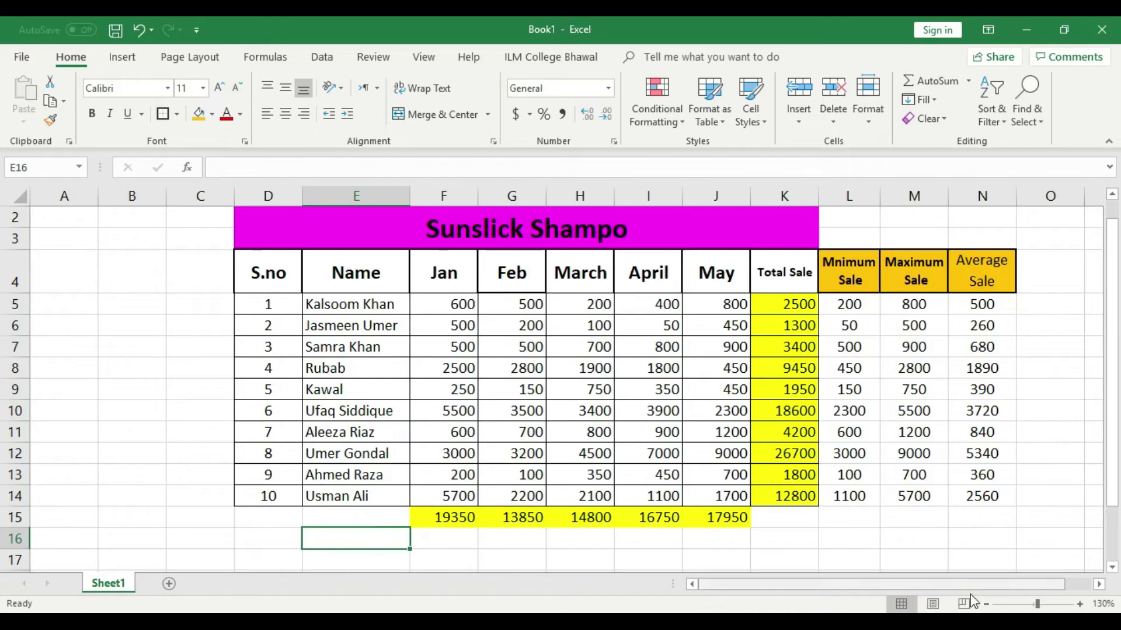
{"action": "left_click", "coordinate": [986, 604]}
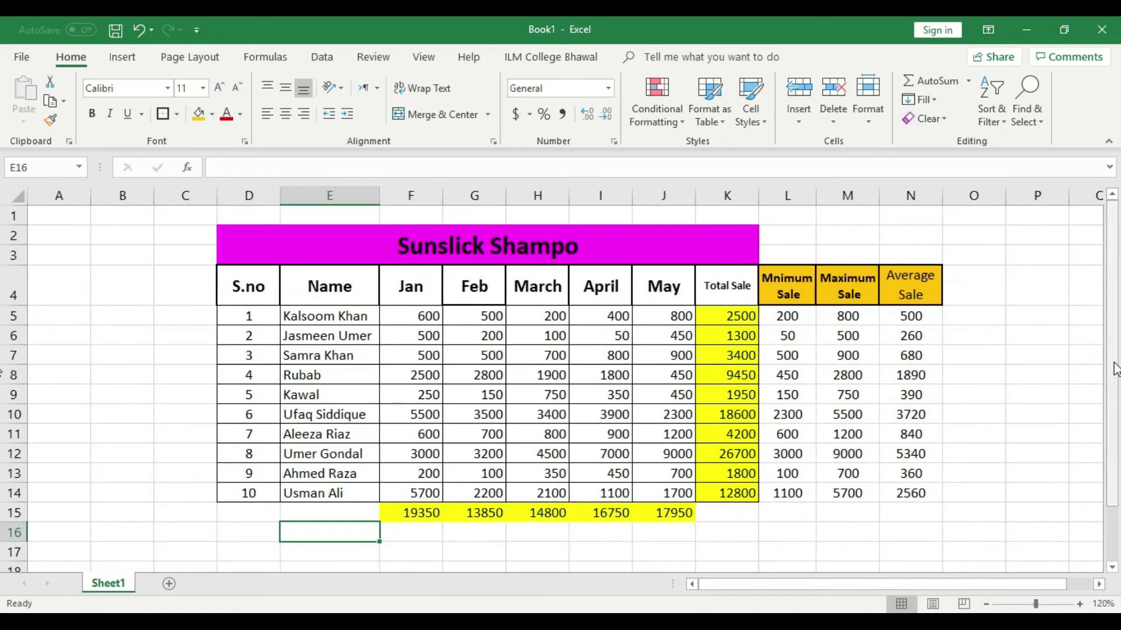
{"action": "left_click_drag", "start_coordinate": [1112, 362], "coordinate": [1113, 380]}
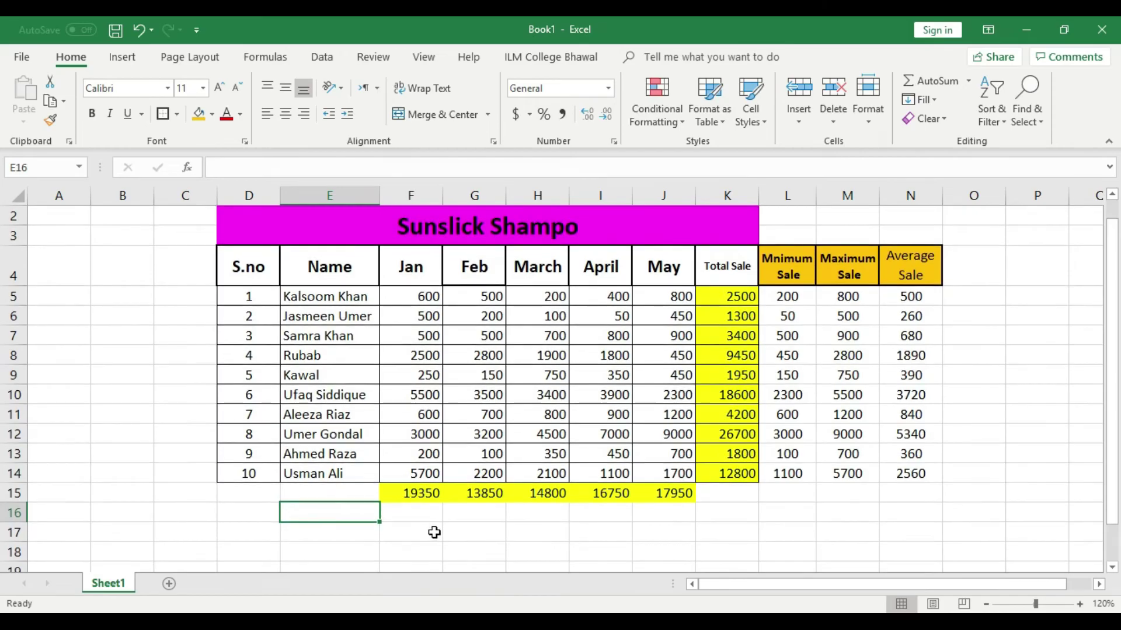
Type the labels Min Sale, Max Sale and Average Sale into E16, E17 and E18
{"action": "left_click", "coordinate": [796, 275]}
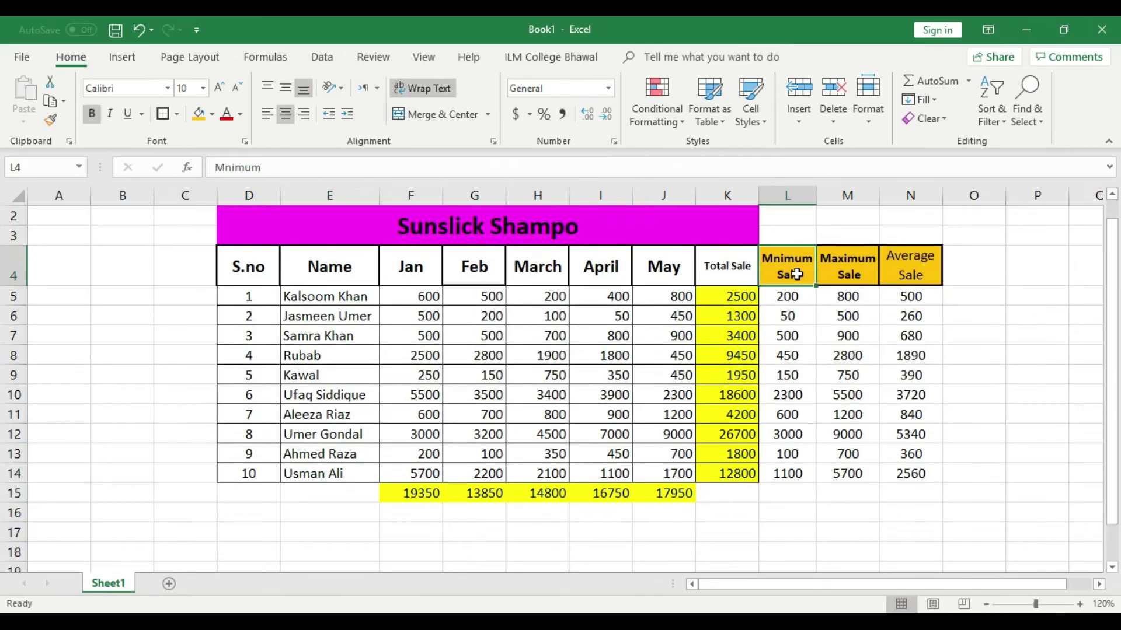
{"action": "key", "text": "ctrl+c"}
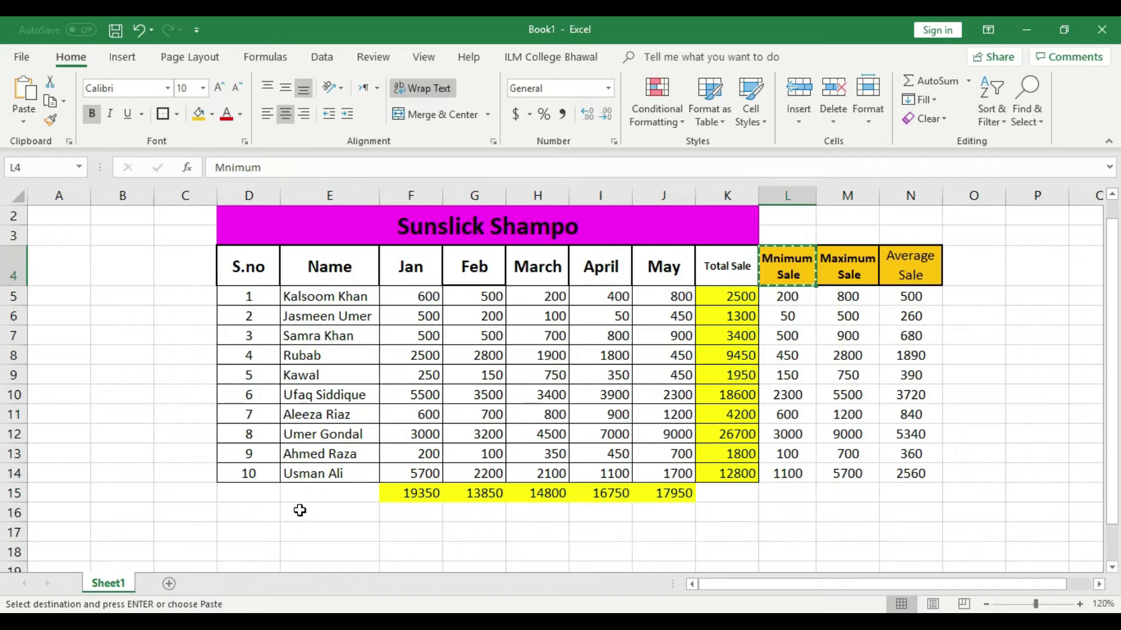
{"action": "left_click", "coordinate": [300, 510]}
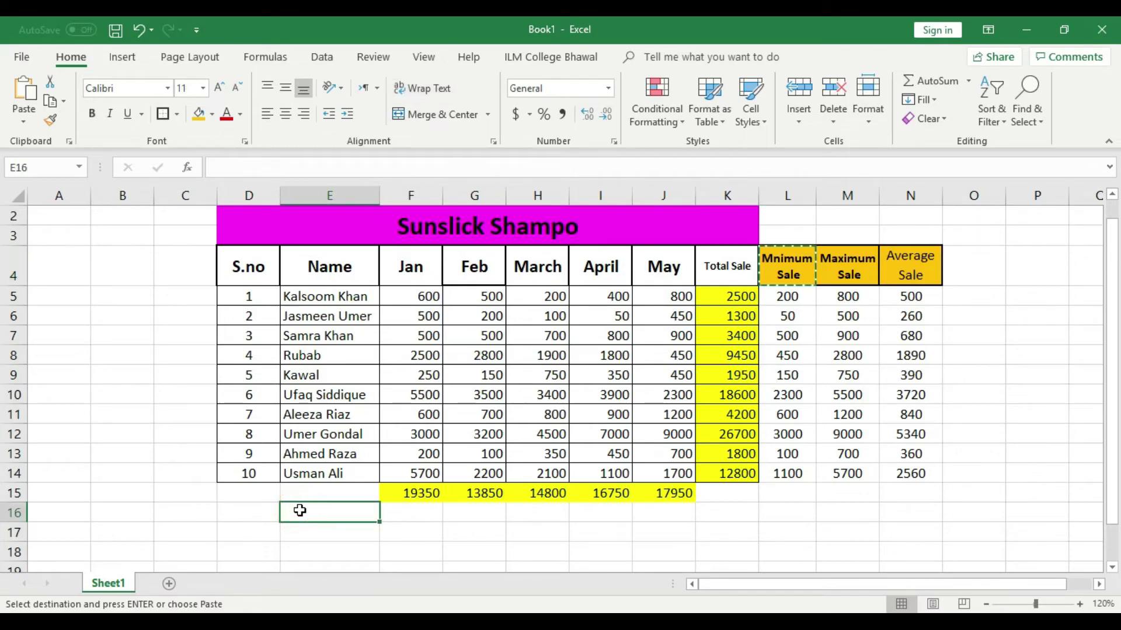
{"action": "type", "text": "Min Sale"}
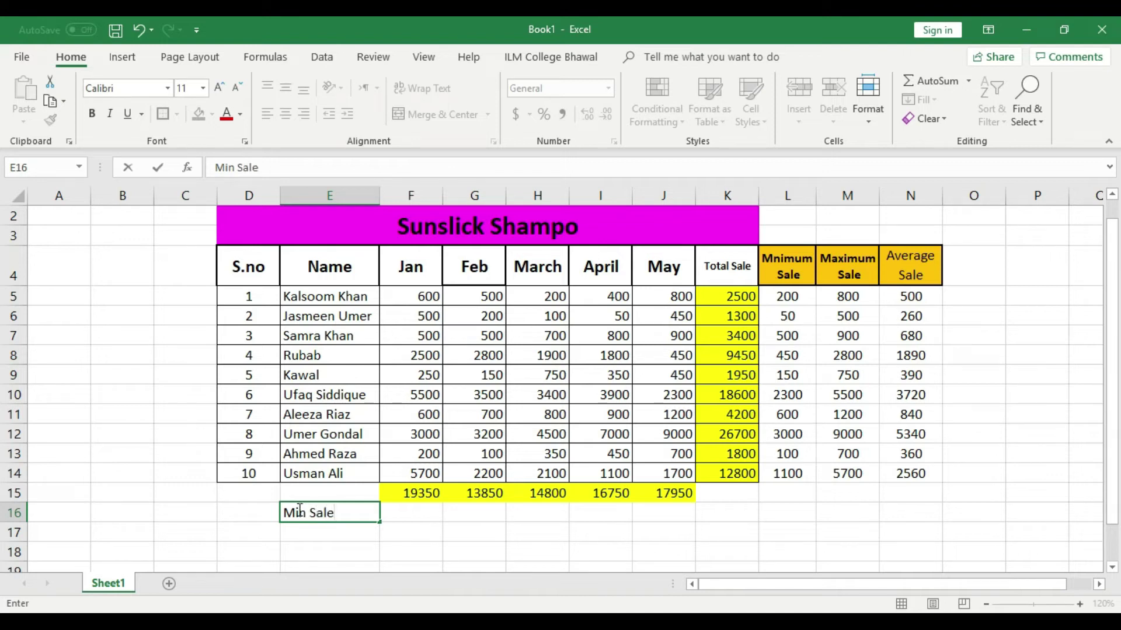
{"action": "left_click", "coordinate": [298, 525]}
{"action": "type", "text": "Max Sale"}
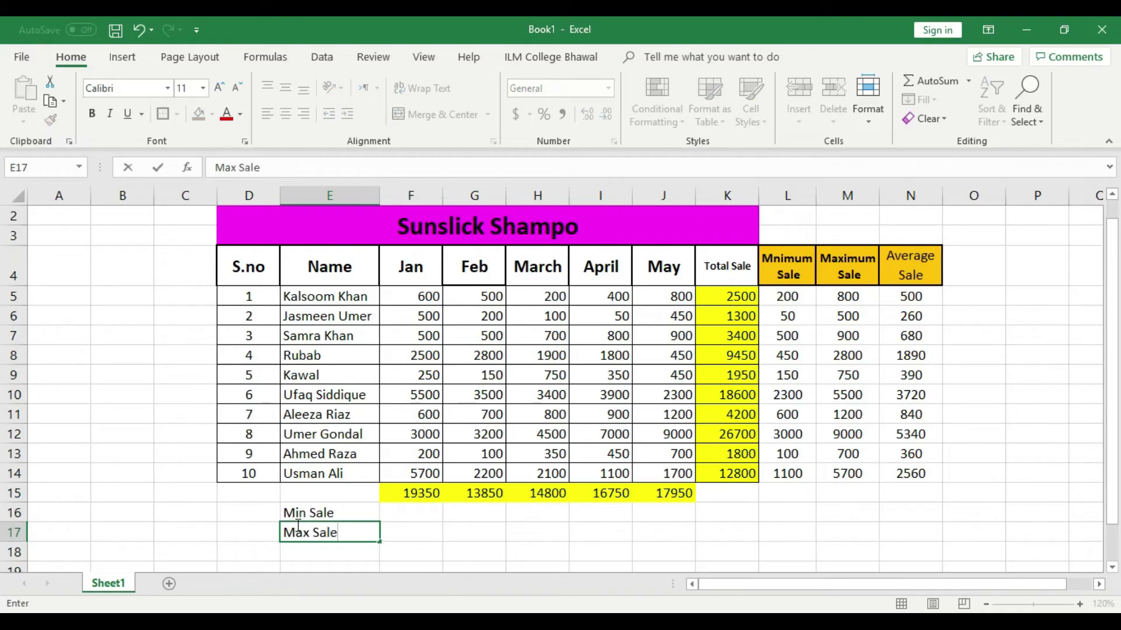
{"action": "left_click", "coordinate": [300, 546]}
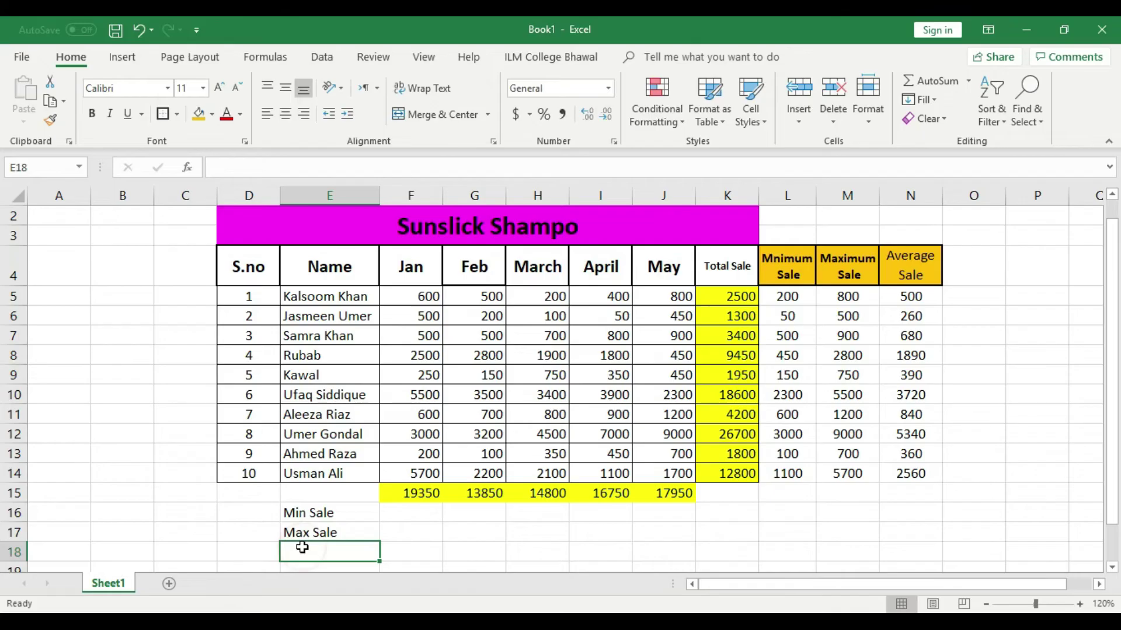
{"action": "type", "text": "Average Sale"}
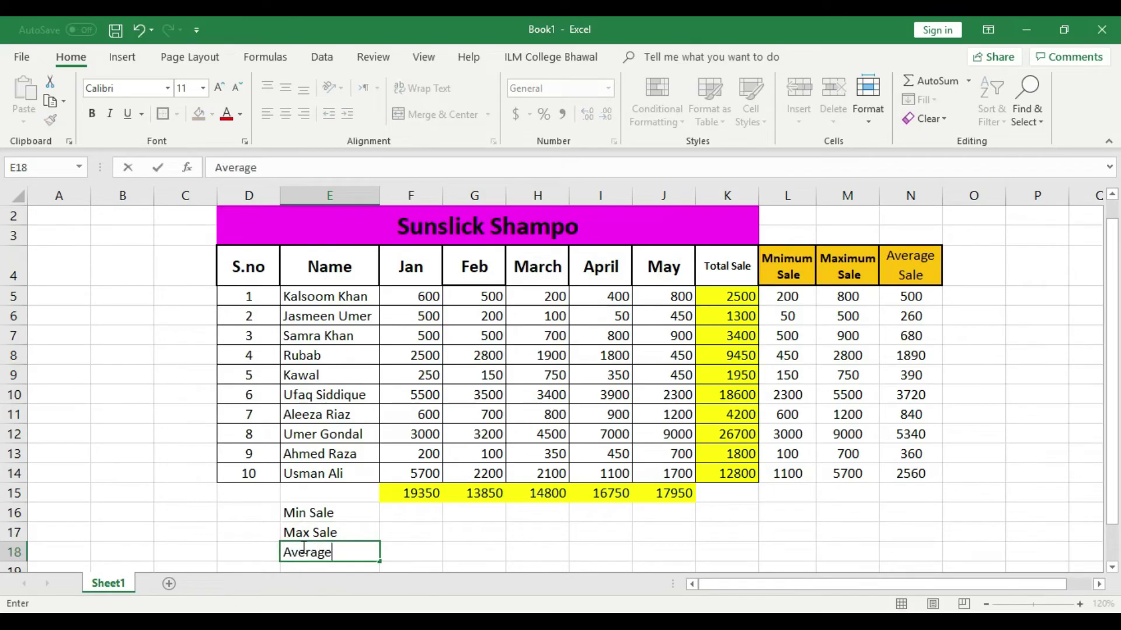
{"action": "left_click", "coordinate": [402, 534]}
Give the E16:E18 summary labels all borders, the gold header fill and a thick outside border
{"action": "left_click_drag", "start_coordinate": [350, 509], "coordinate": [350, 547]}
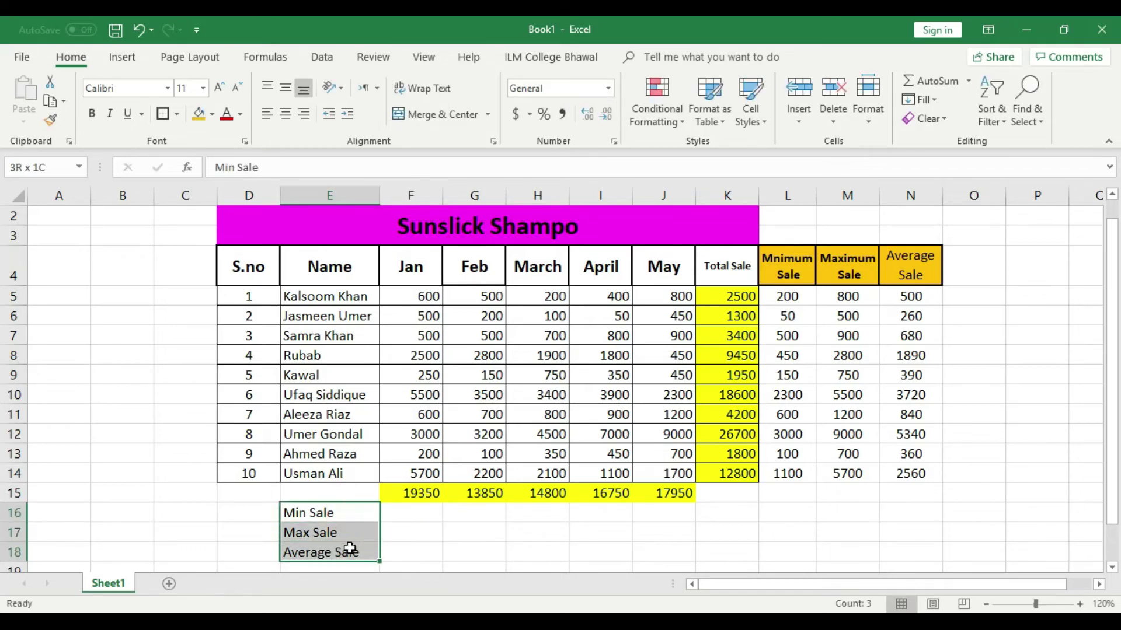
{"action": "left_click", "coordinate": [177, 114]}
{"action": "left_click", "coordinate": [194, 256]}
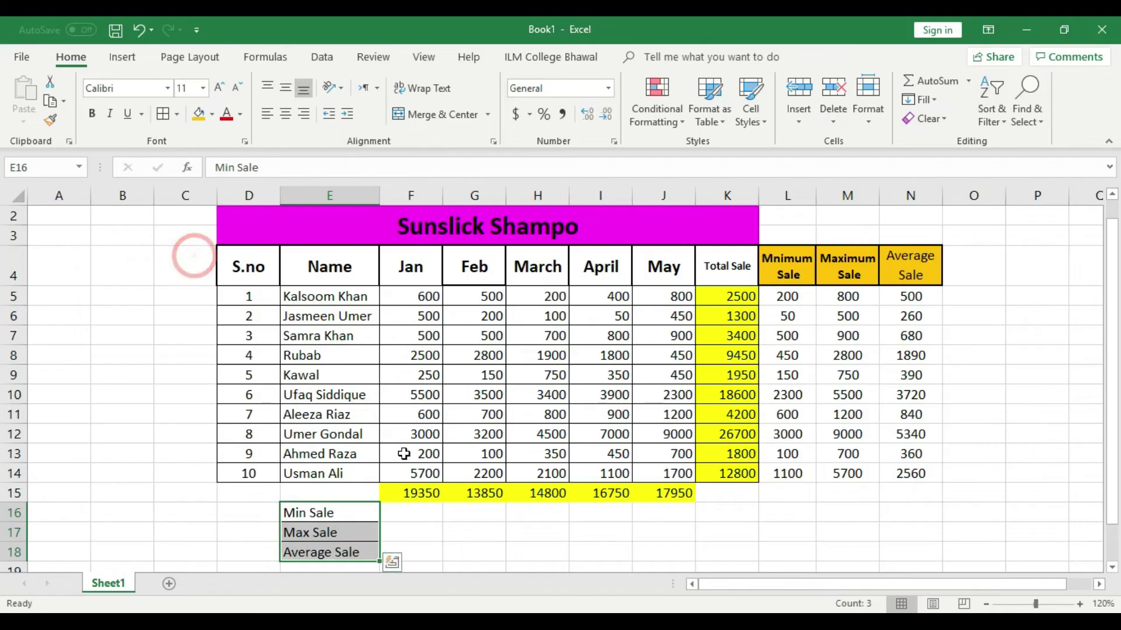
{"action": "left_click", "coordinate": [432, 517]}
{"action": "left_click_drag", "start_coordinate": [357, 508], "coordinate": [357, 549]}
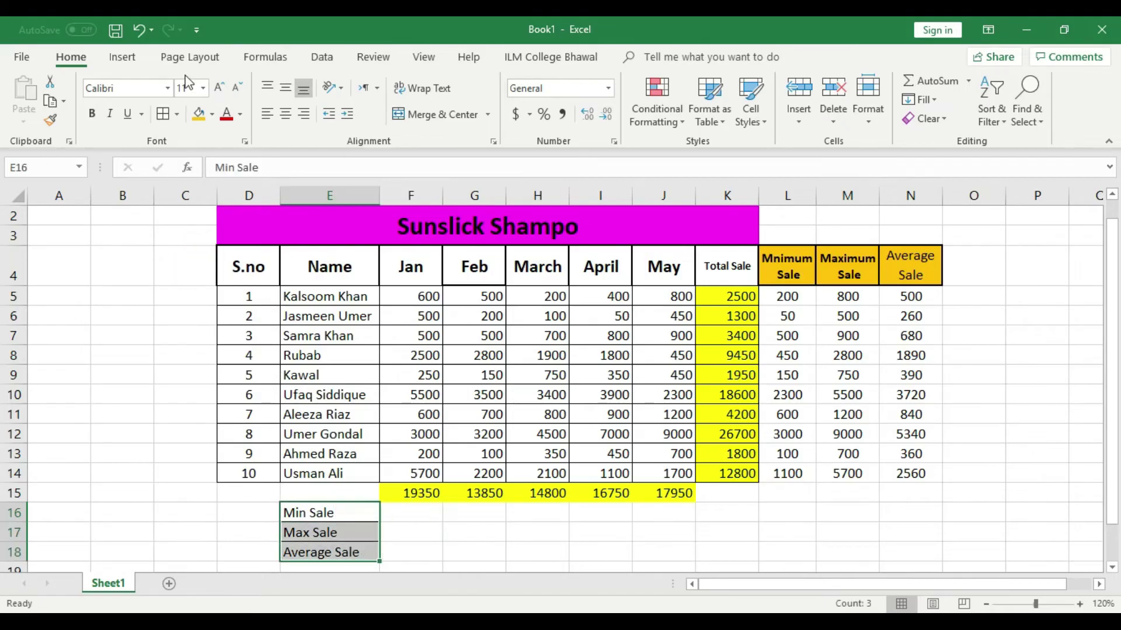
{"action": "left_click", "coordinate": [199, 114]}
{"action": "left_click", "coordinate": [175, 116]}
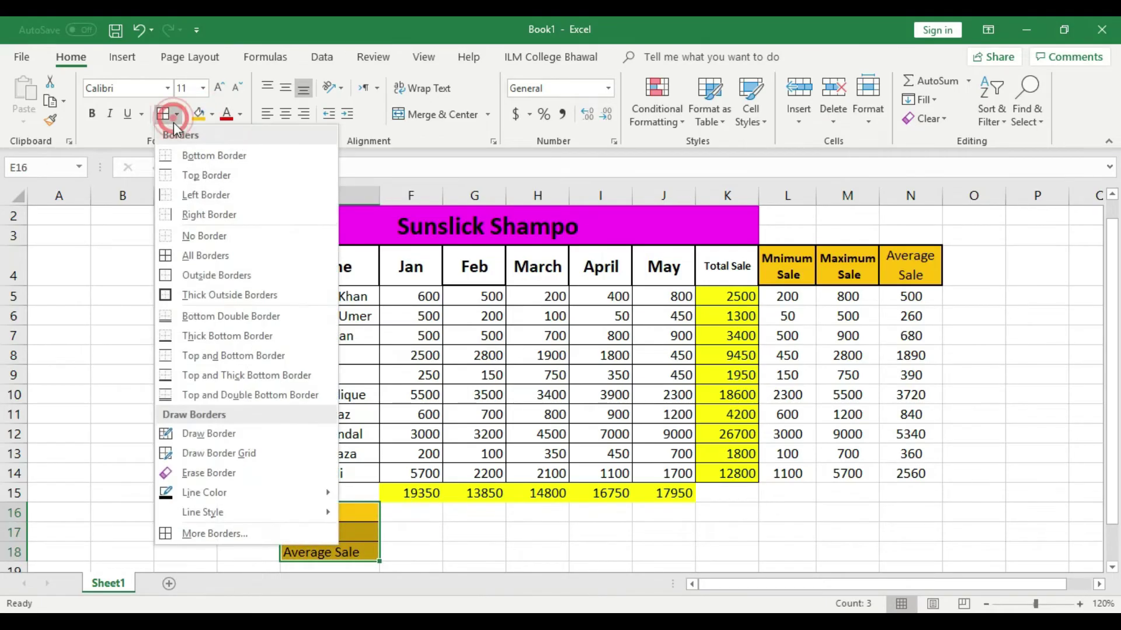
{"action": "left_click", "coordinate": [222, 295]}
Reapply the border to each of the Min, Max and Average Sale cells
{"action": "left_click", "coordinate": [363, 513]}
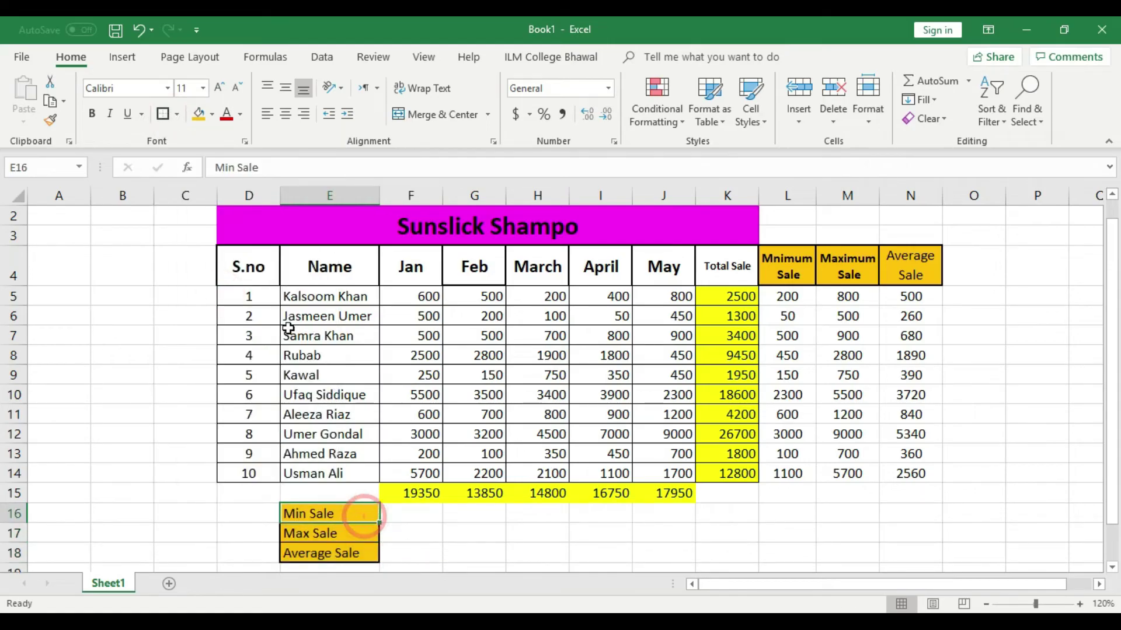
{"action": "left_click", "coordinate": [163, 114]}
{"action": "key", "text": "Down"}
{"action": "left_click", "coordinate": [164, 114]}
{"action": "key", "text": "Down"}
{"action": "left_click", "coordinate": [163, 114]}
{"action": "left_click", "coordinate": [528, 532]}
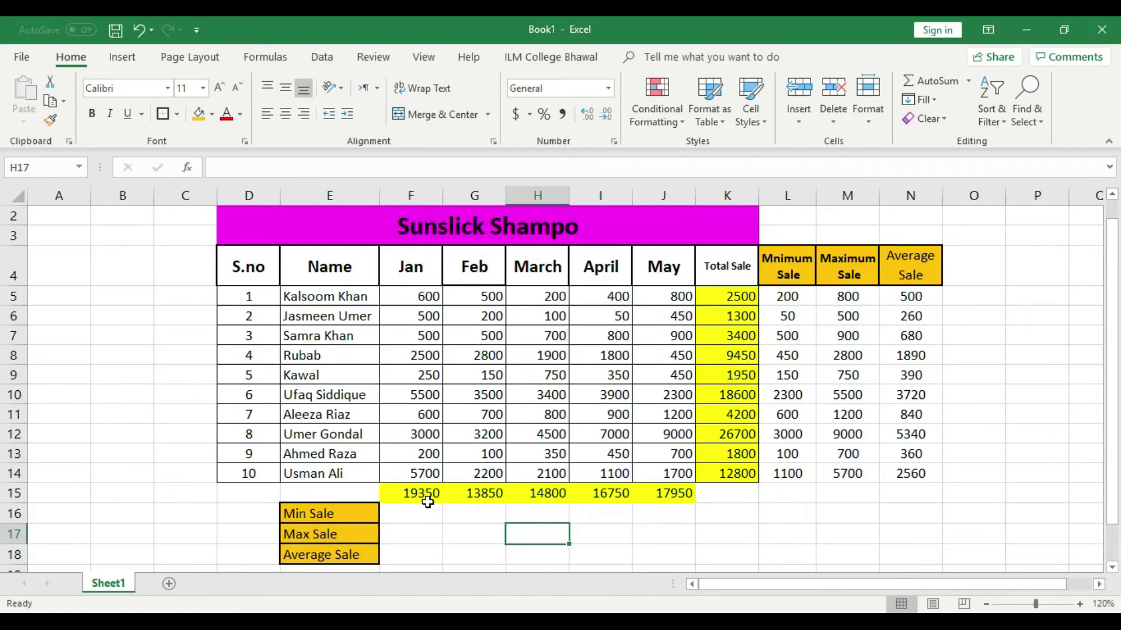
Review the monthly totals row and Total Sale column values, then select F16
{"action": "left_click_drag", "start_coordinate": [412, 493], "coordinate": [671, 493]}
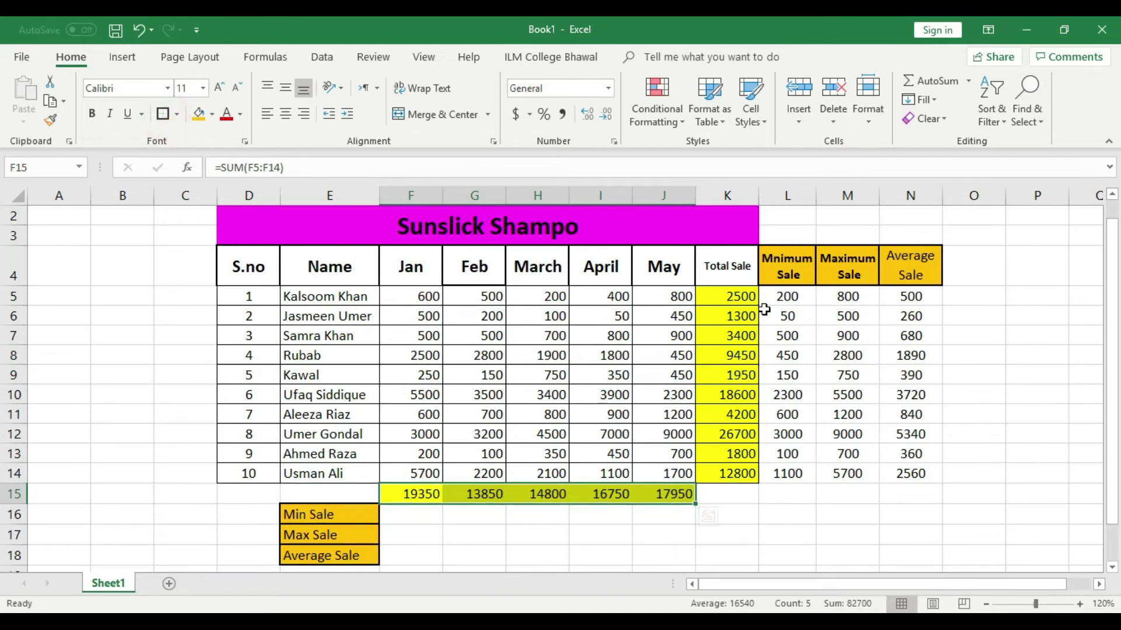
{"action": "left_click_drag", "start_coordinate": [740, 296], "coordinate": [729, 475]}
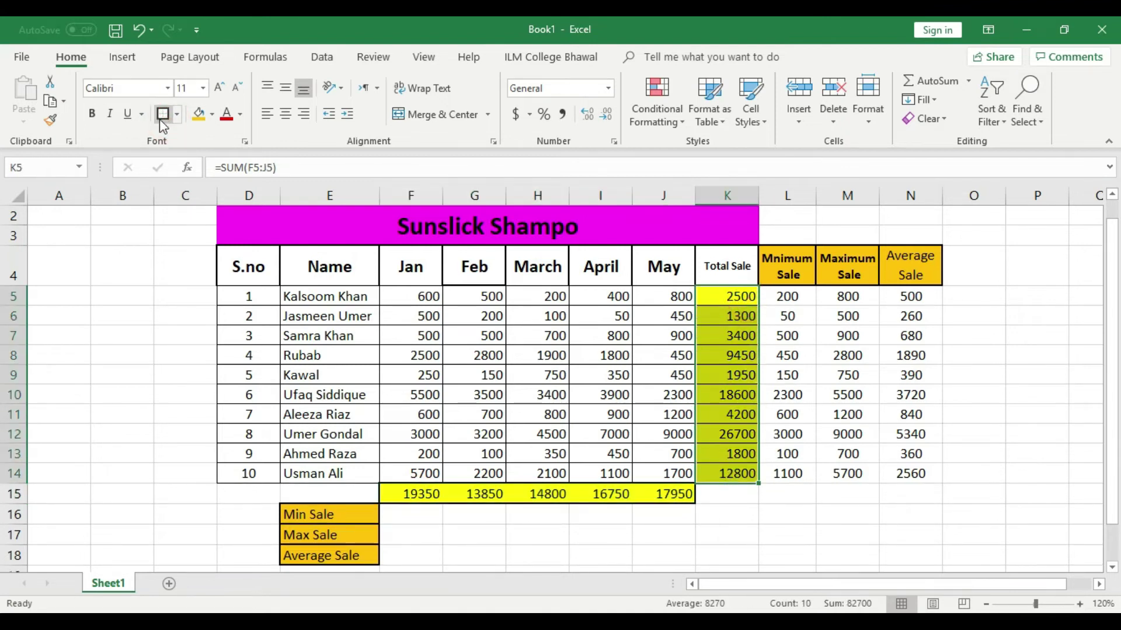
{"action": "left_click", "coordinate": [425, 515]}
{"action": "left_click", "coordinate": [425, 514]}
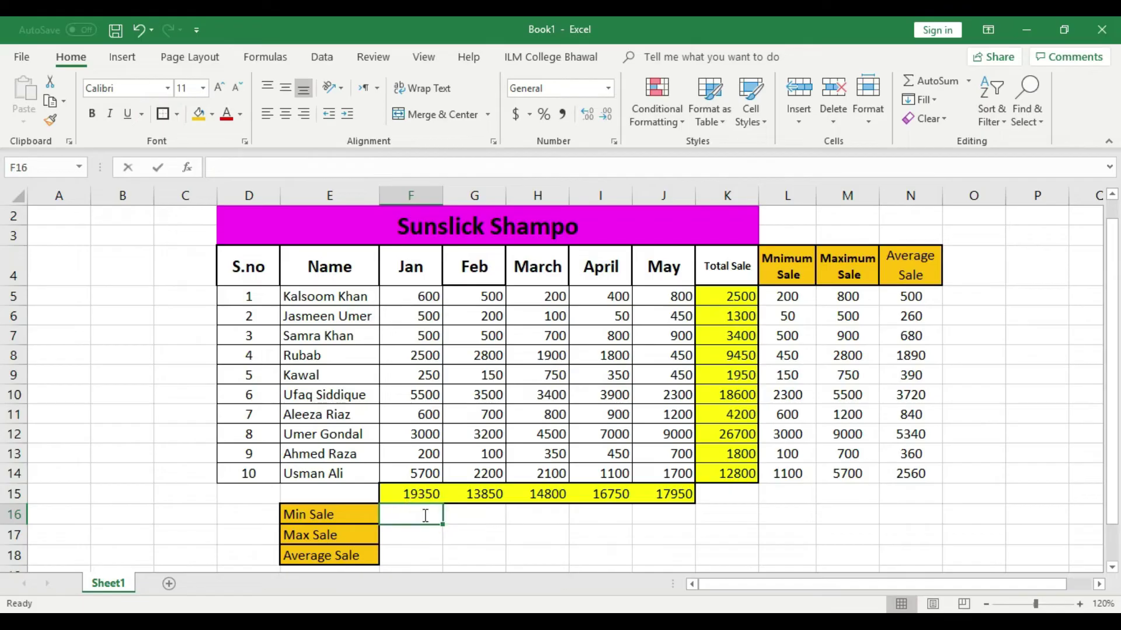
Enter =MIN(F5:F14) in F16, giving 200, and centre it
{"action": "type", "text": "="}
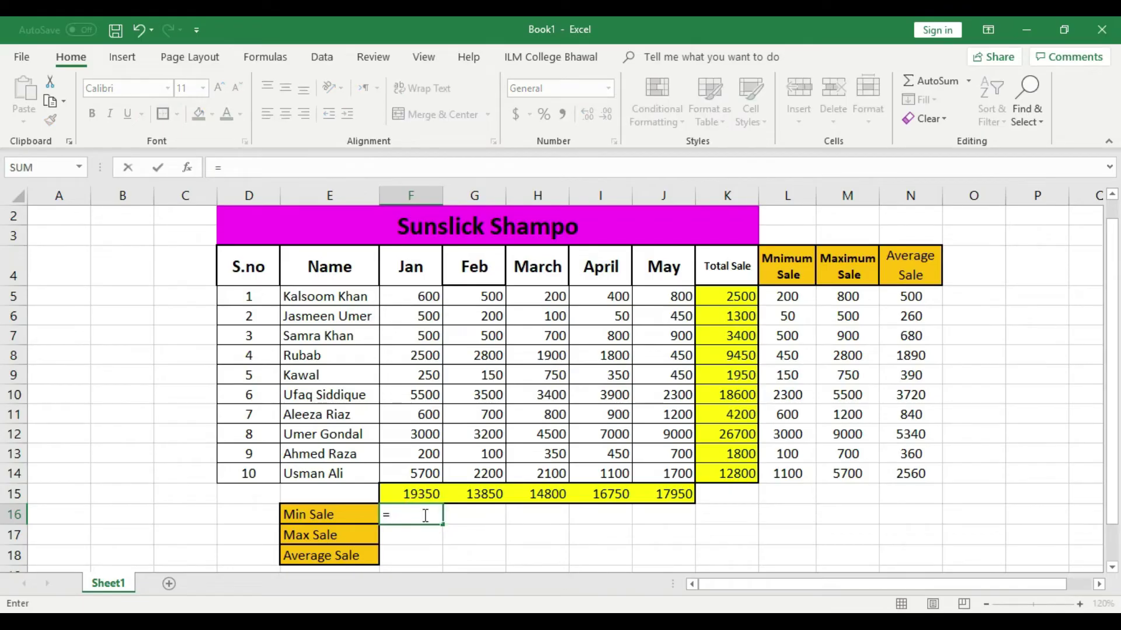
{"action": "type", "text": "min"}
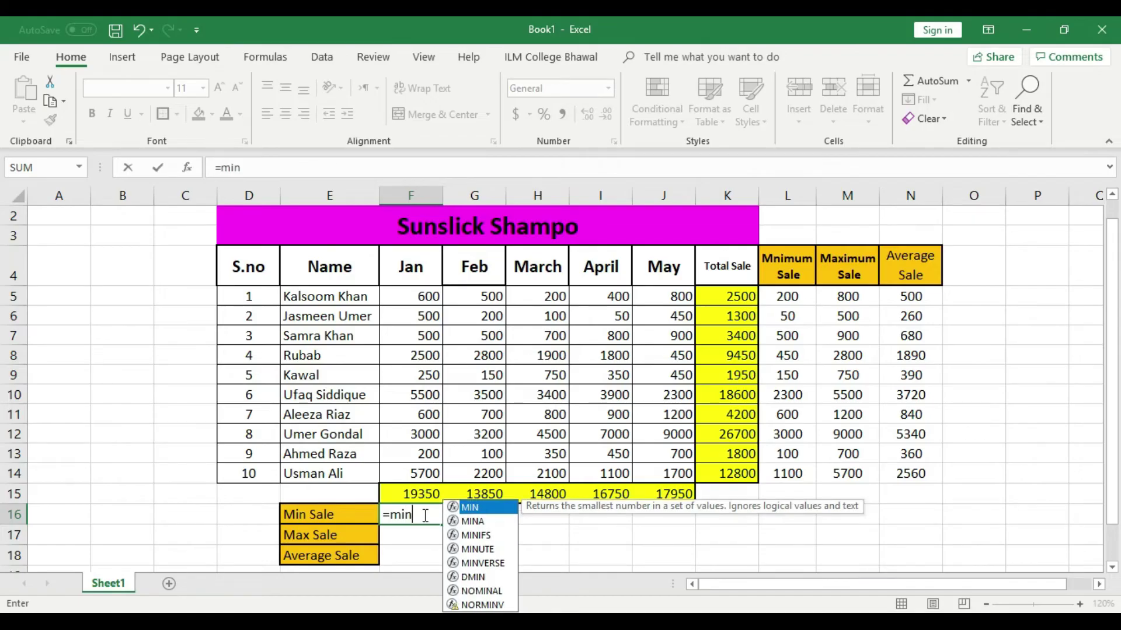
{"action": "type", "text": "("}
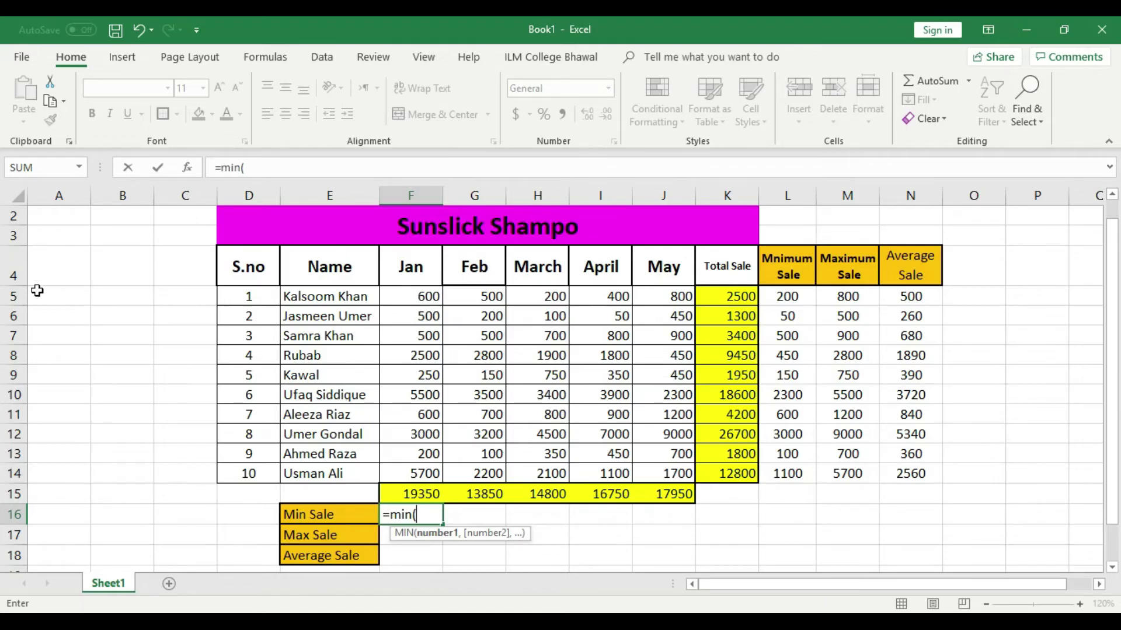
{"action": "type", "text": "f5:"}
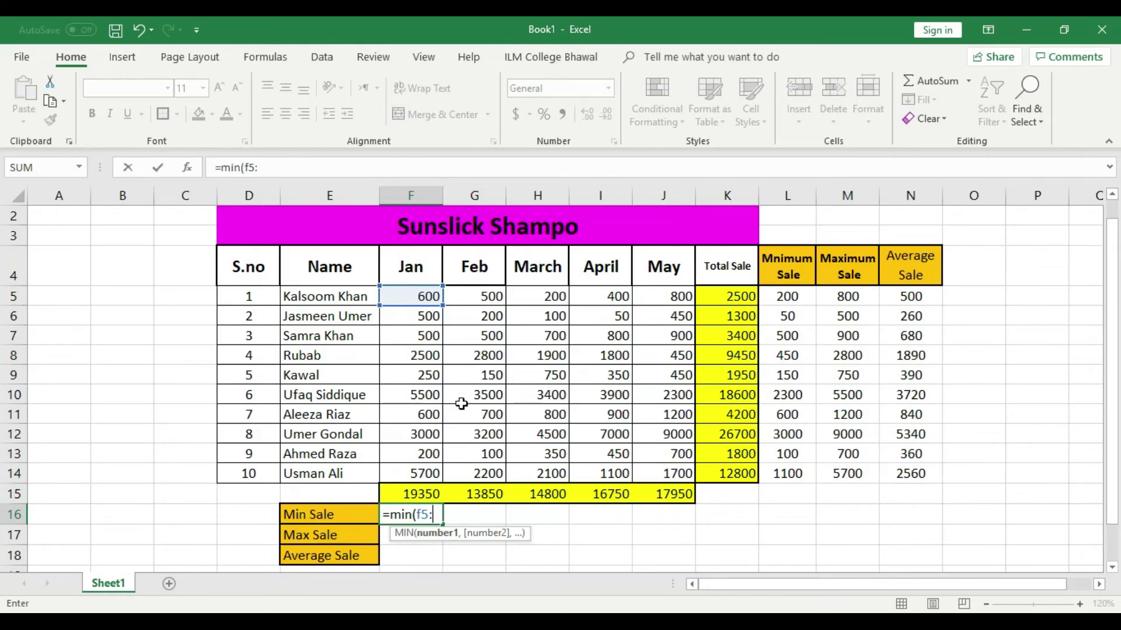
{"action": "type", "text": "f14"}
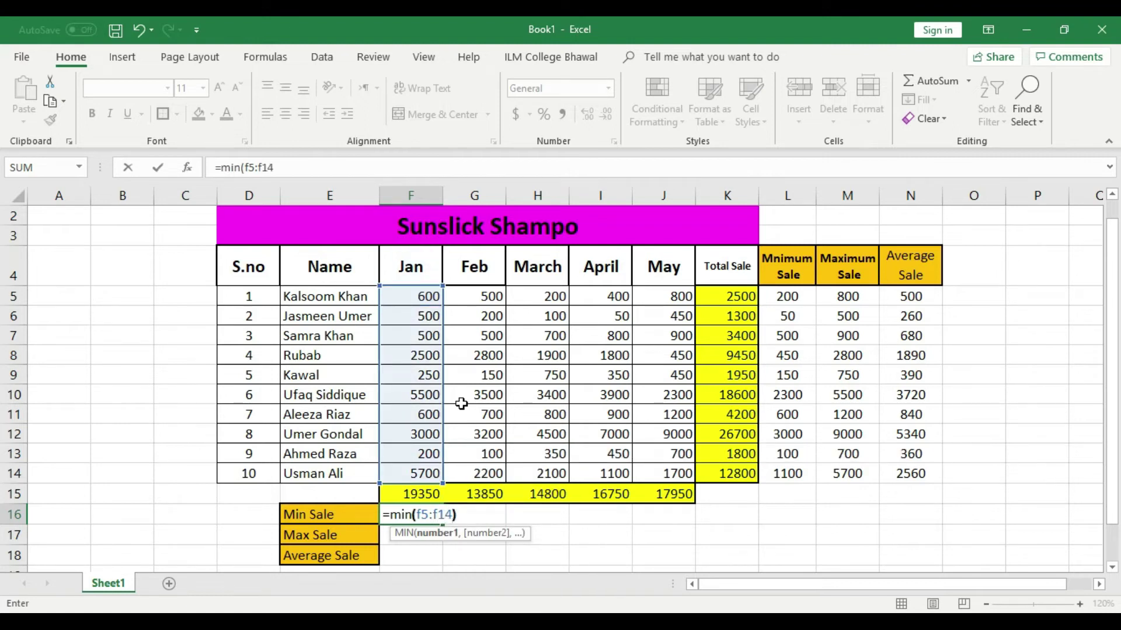
{"action": "key", "text": "Return"}
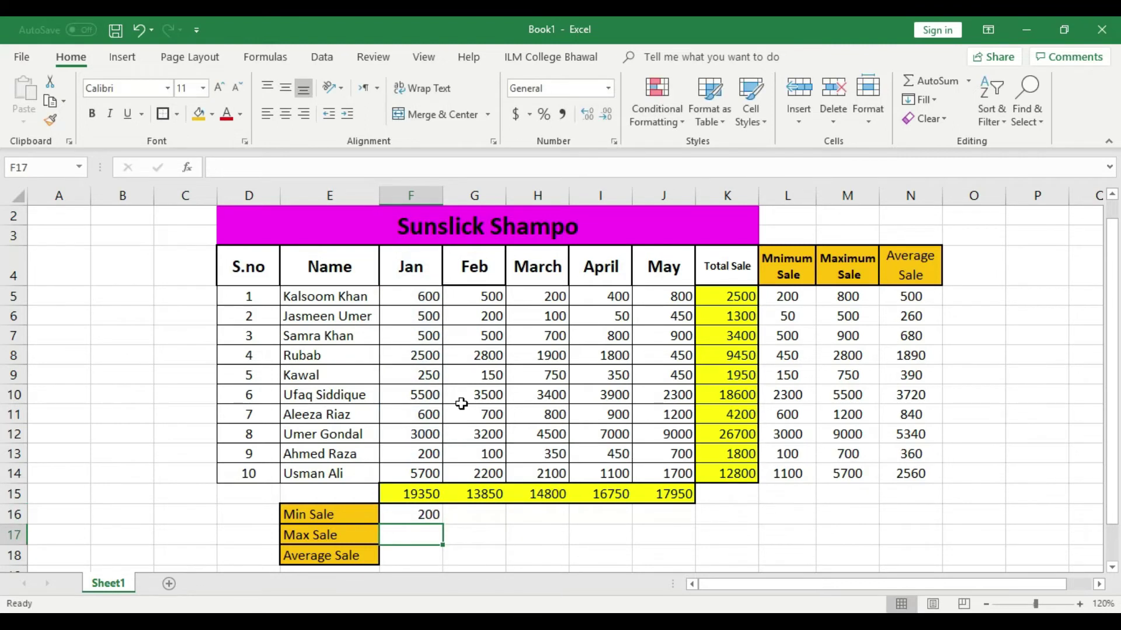
{"action": "left_click", "coordinate": [430, 514]}
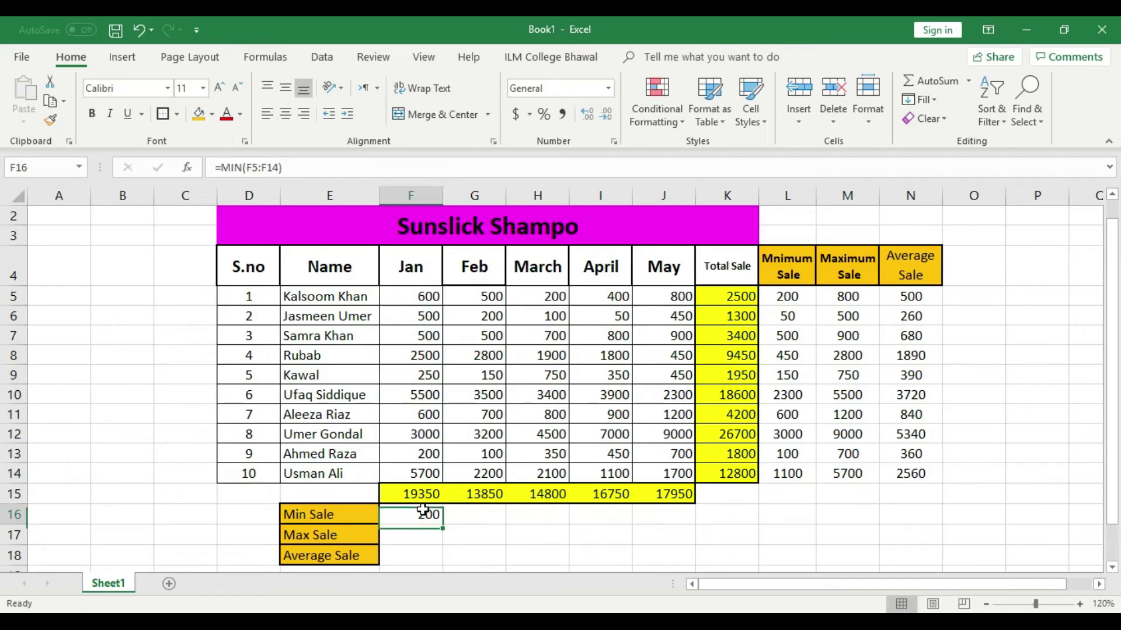
{"action": "left_click", "coordinate": [285, 121]}
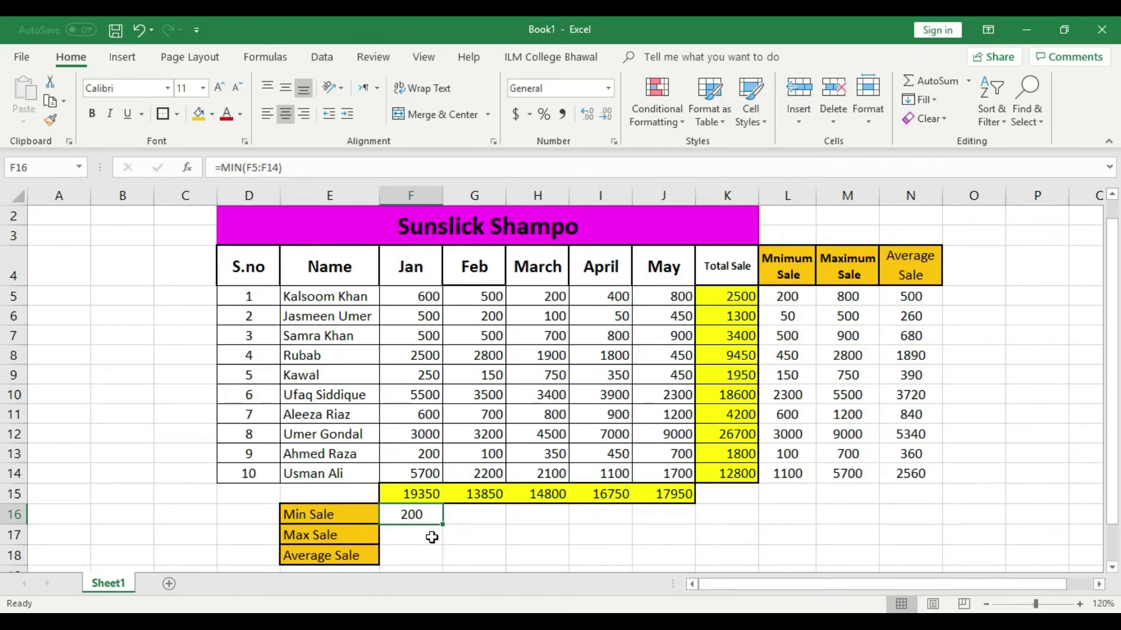
Enter =MAX(F5:F14) in F17, giving 5700, and centre it
{"action": "left_click", "coordinate": [435, 535]}
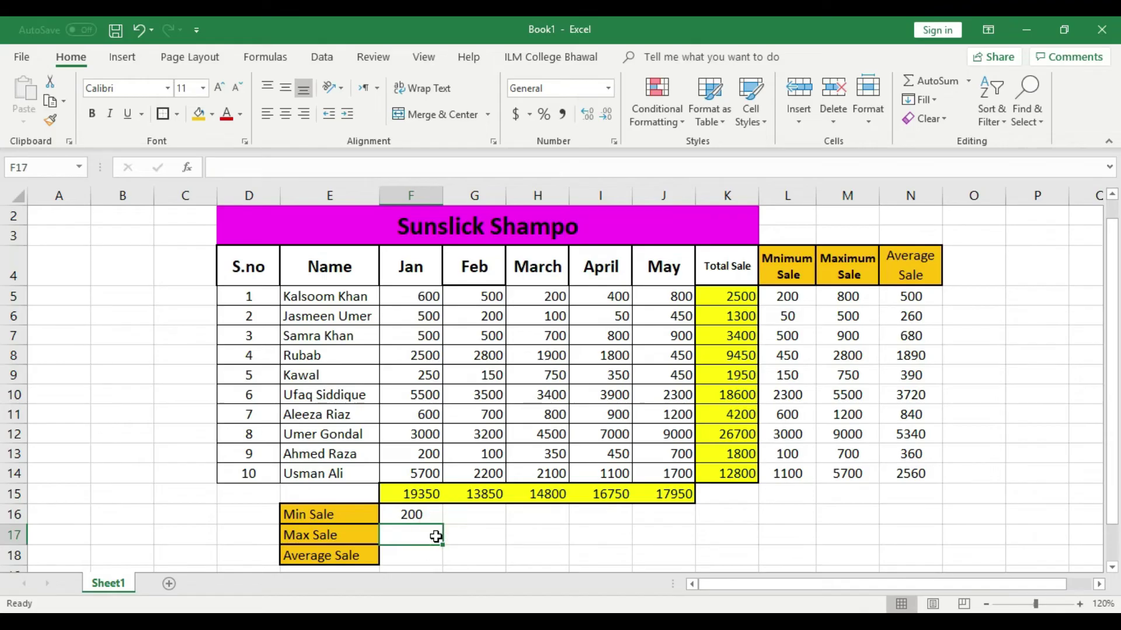
{"action": "type", "text": "=max"}
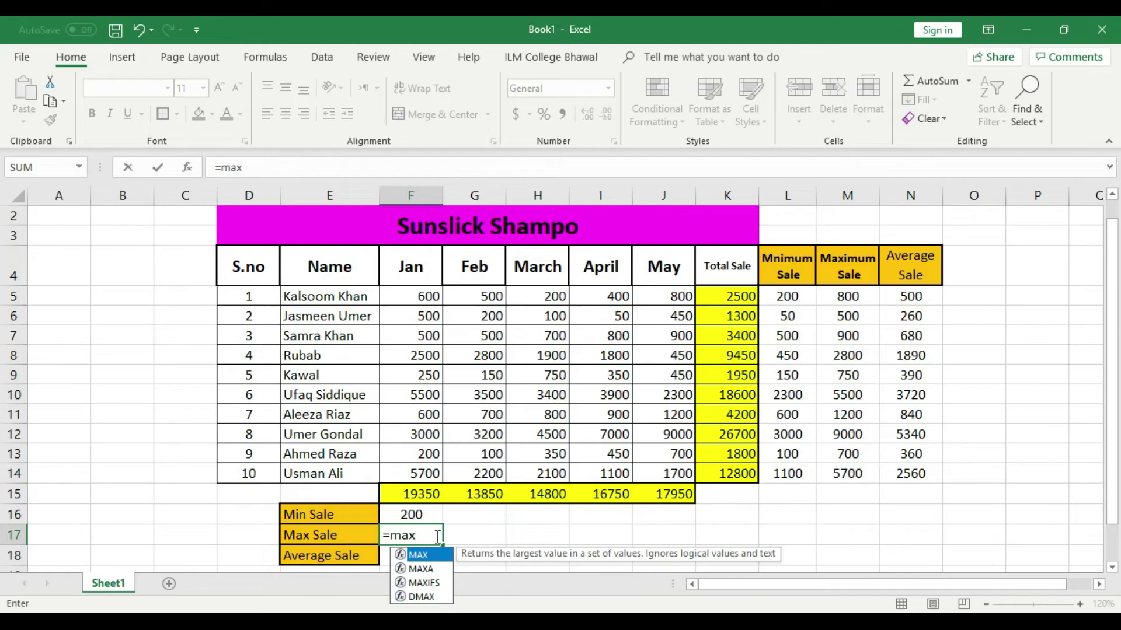
{"action": "type", "text": "("}
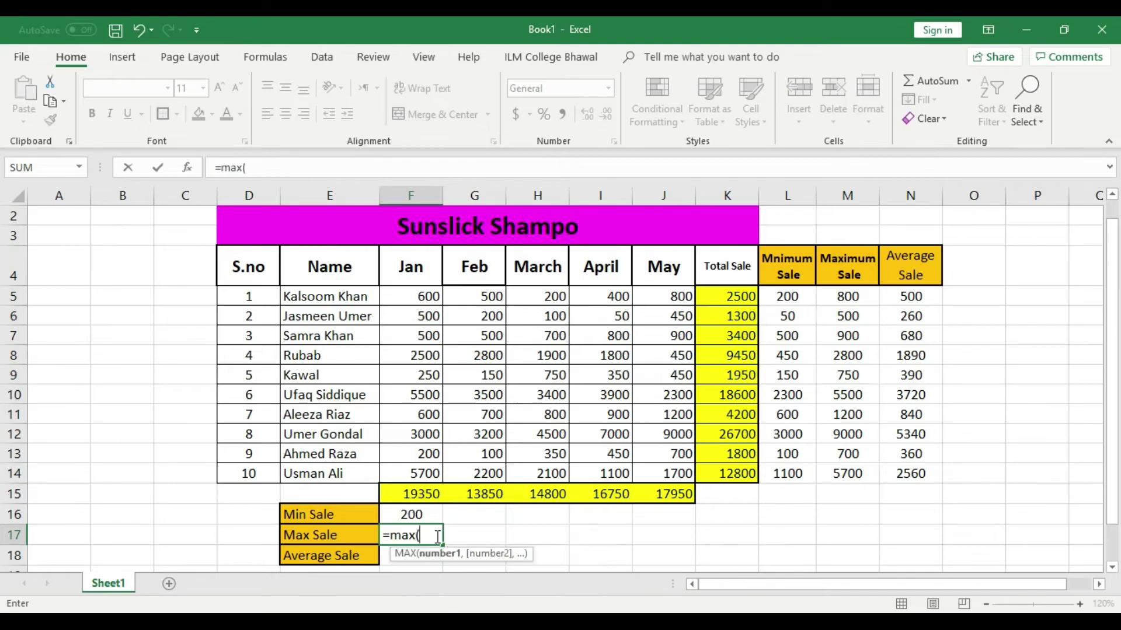
{"action": "left_click_drag", "start_coordinate": [416, 294], "coordinate": [420, 473]}
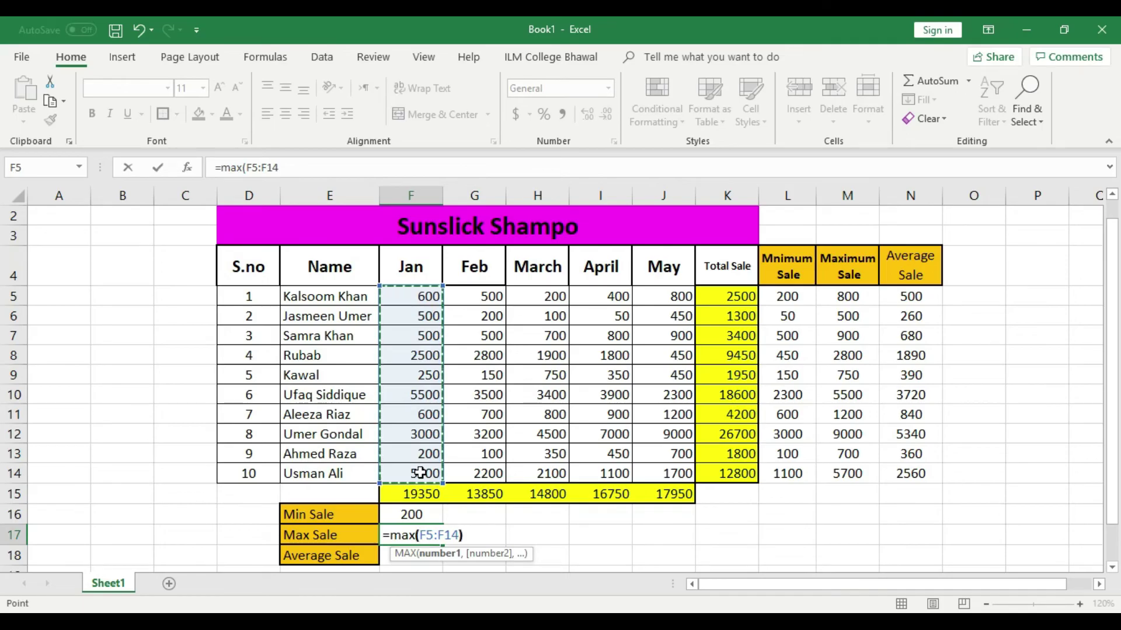
{"action": "type", "text": ")"}
{"action": "key", "text": "Return"}
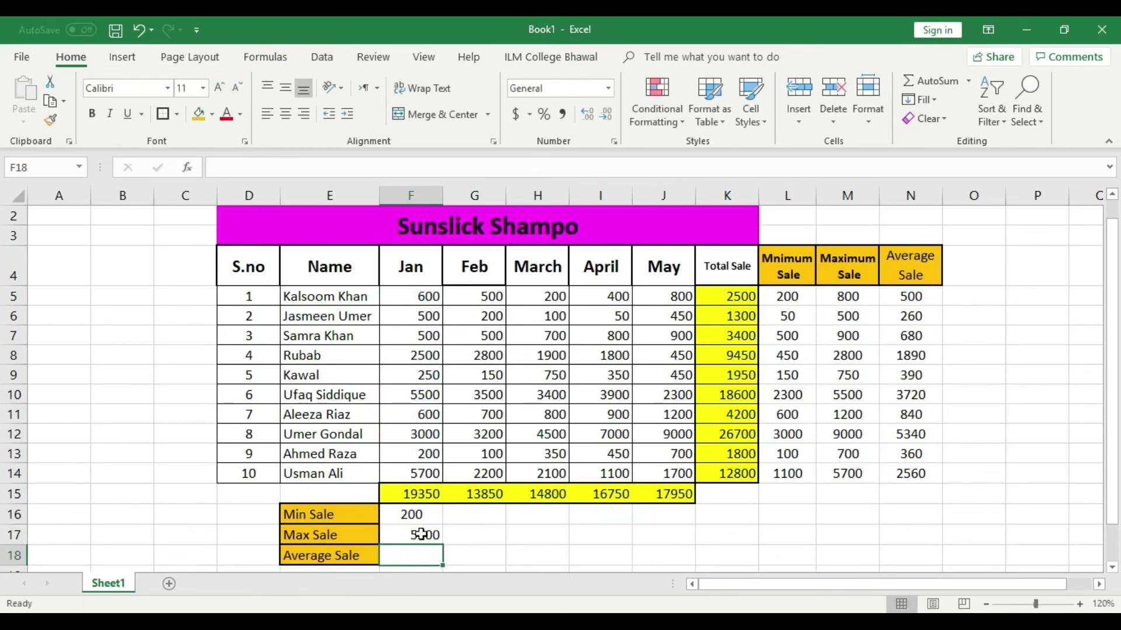
{"action": "left_click", "coordinate": [419, 534]}
{"action": "left_click", "coordinate": [290, 119]}
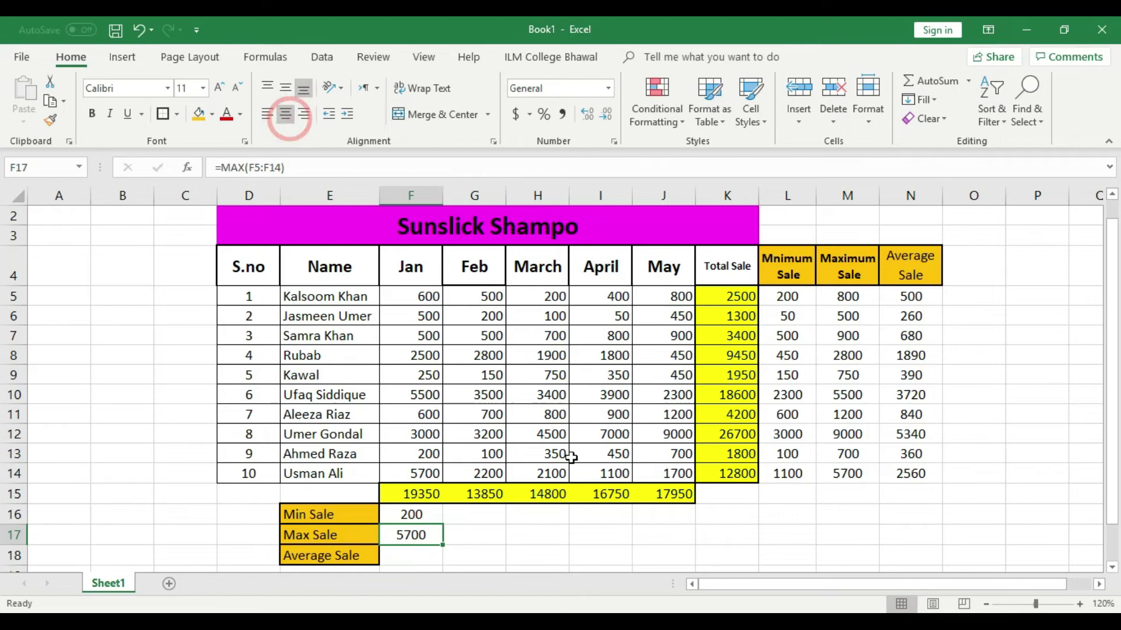
Recheck the Maximum Sale formula and the F16 and F17 results against the Jan figures
{"action": "left_click", "coordinate": [862, 299]}
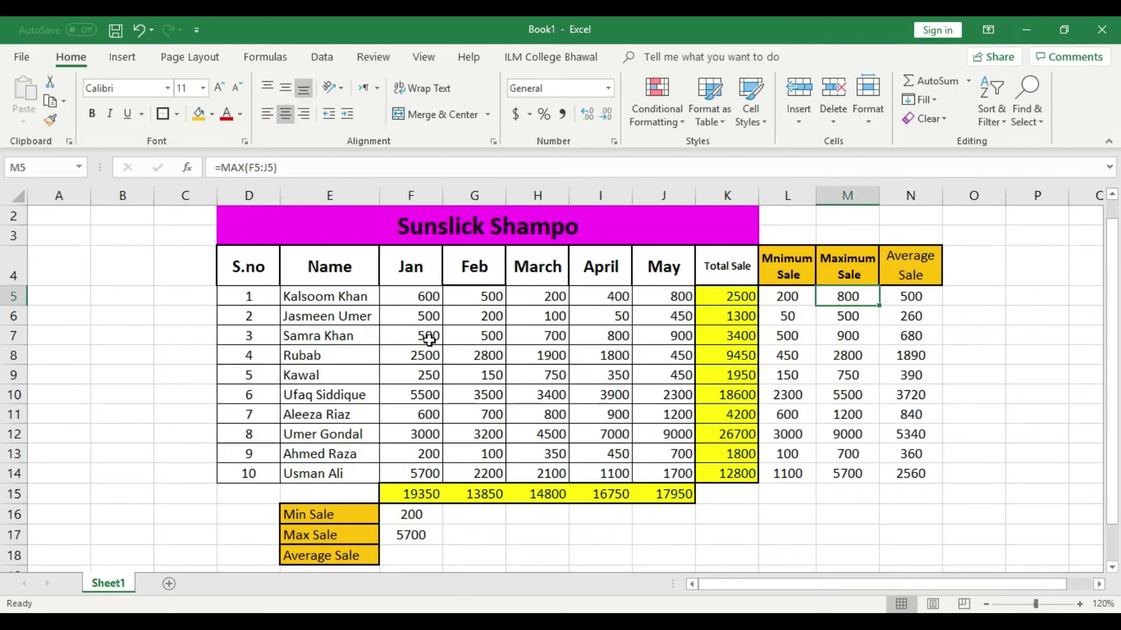
{"action": "left_click_drag", "start_coordinate": [418, 295], "coordinate": [412, 454]}
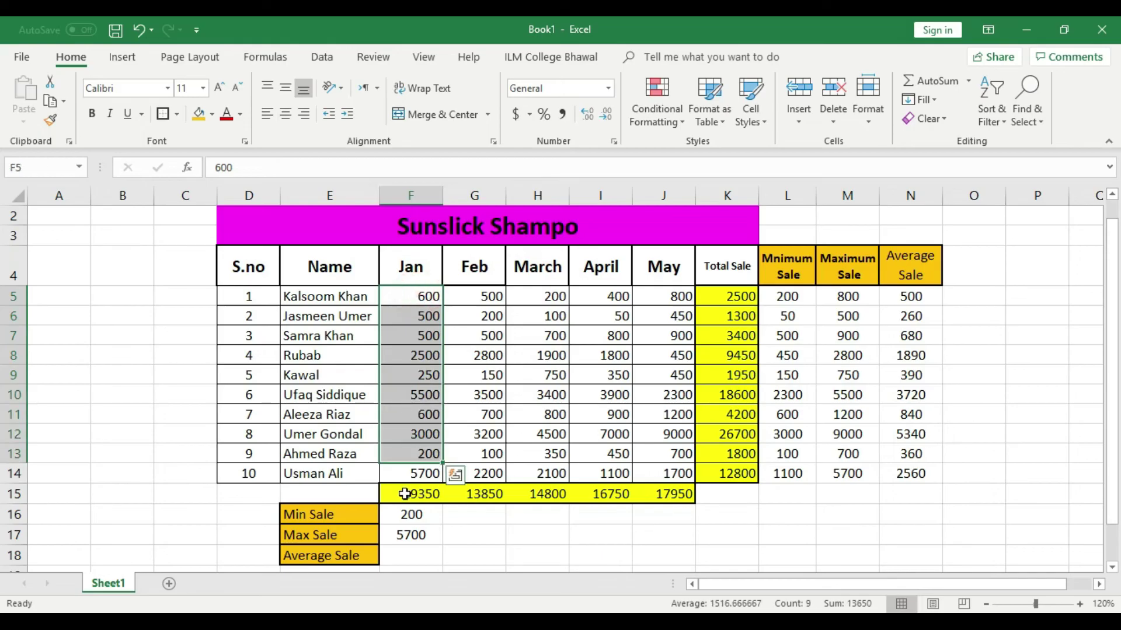
{"action": "left_click", "coordinate": [422, 541]}
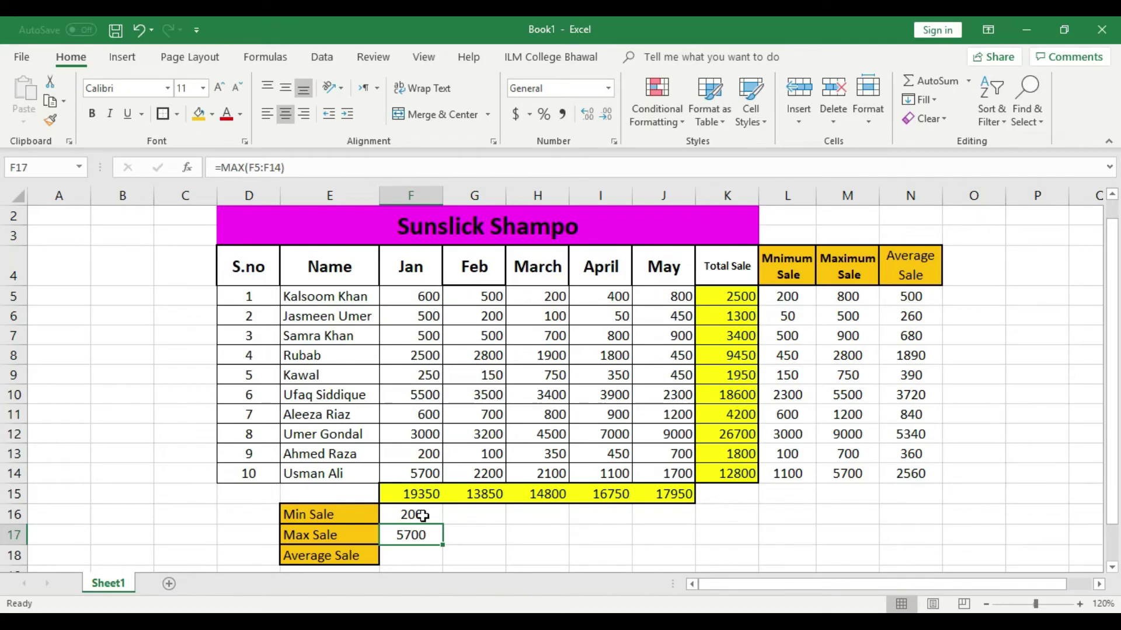
{"action": "left_click", "coordinate": [422, 515]}
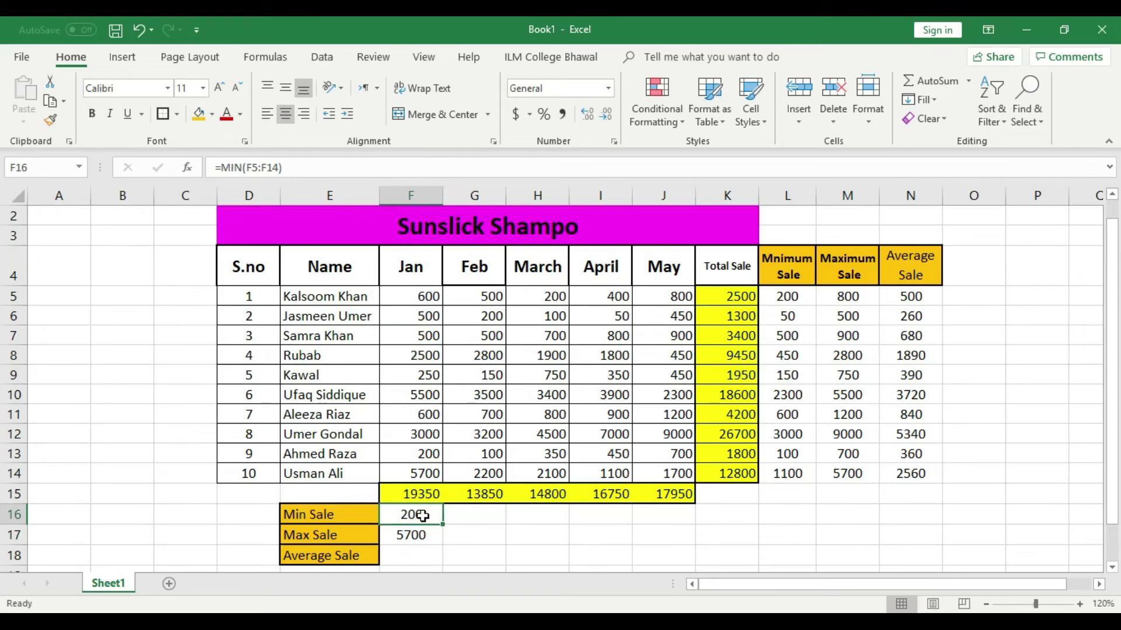
{"action": "left_click", "coordinate": [420, 534]}
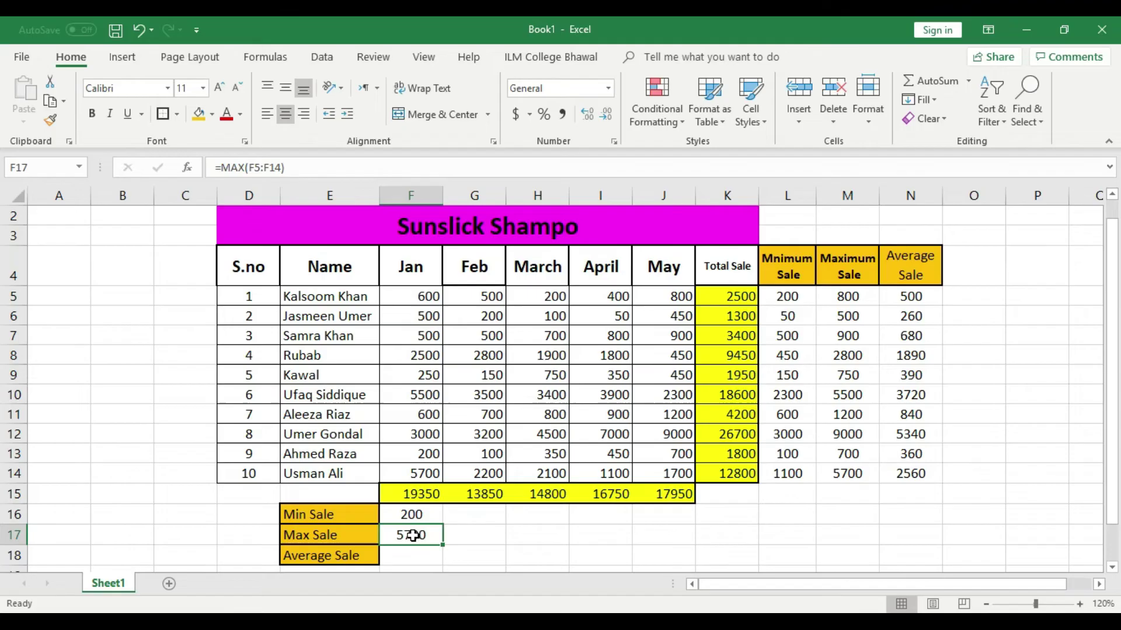
{"action": "left_click", "coordinate": [416, 554]}
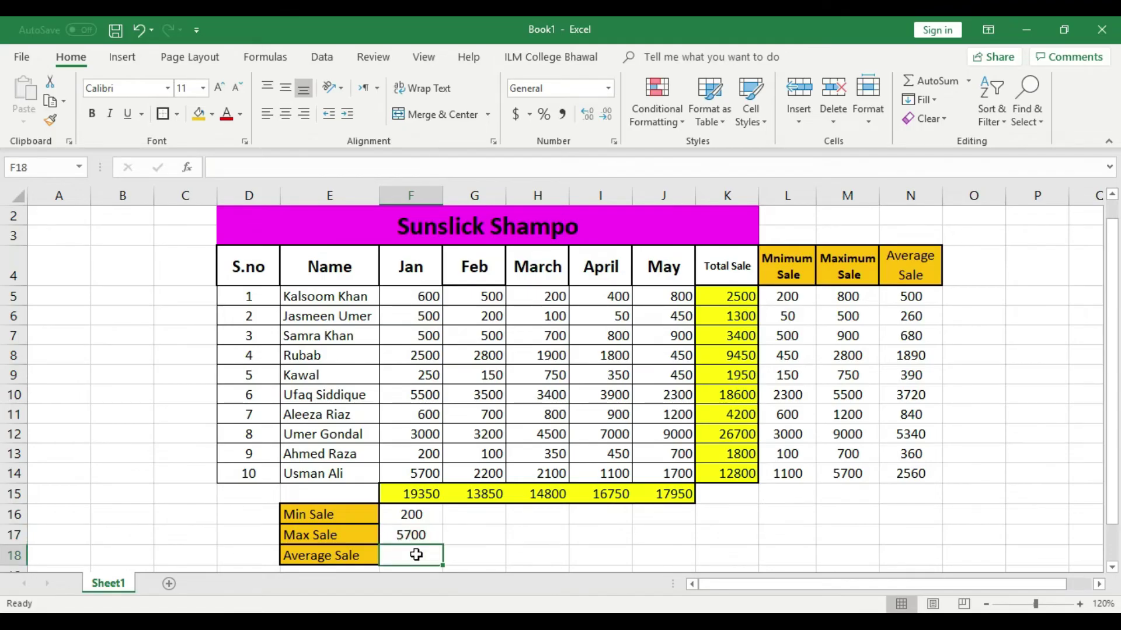
Enter =AVERAGE(F5:F14) in F18, giving 1935, and centre it
{"action": "type", "text": "=average"}
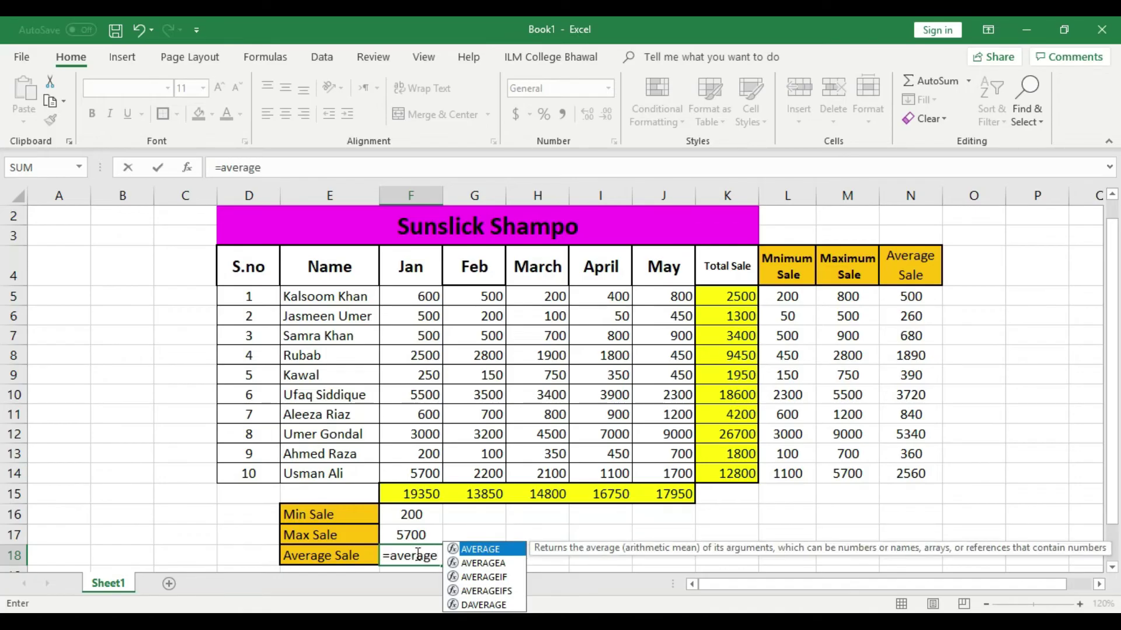
{"action": "type", "text": "("}
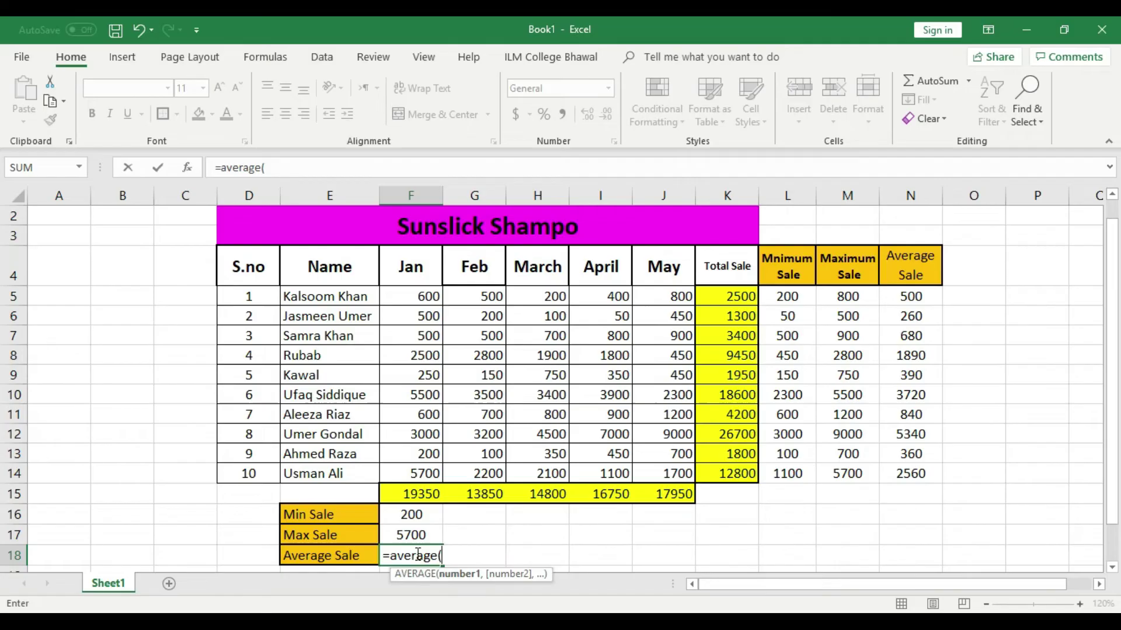
{"action": "left_click_drag", "start_coordinate": [417, 300], "coordinate": [422, 467]}
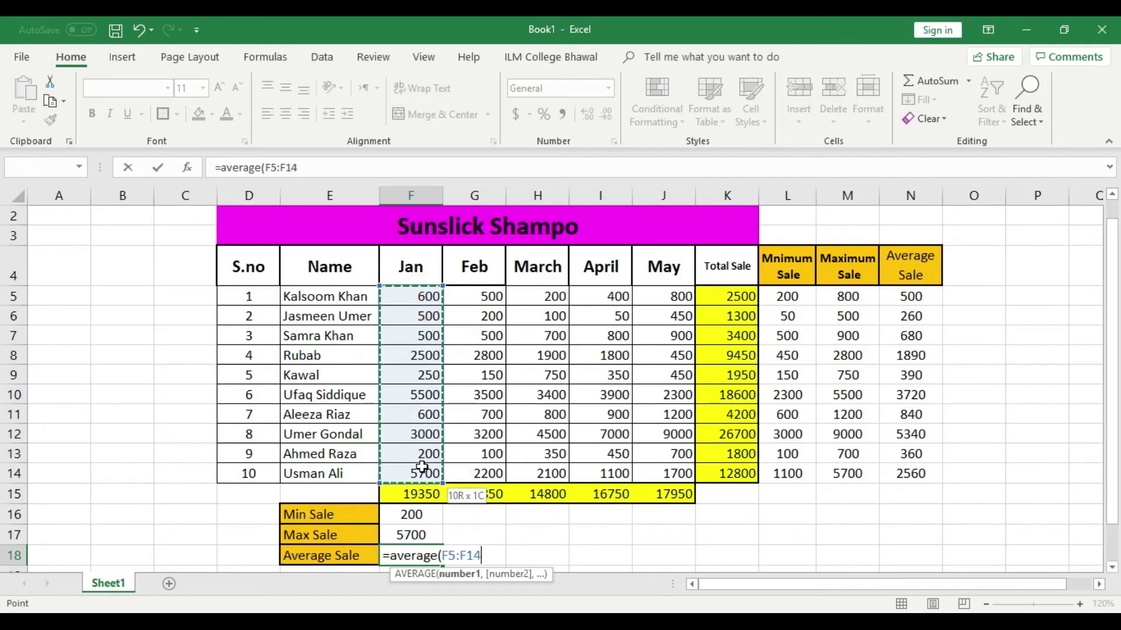
{"action": "type", "text": ")"}
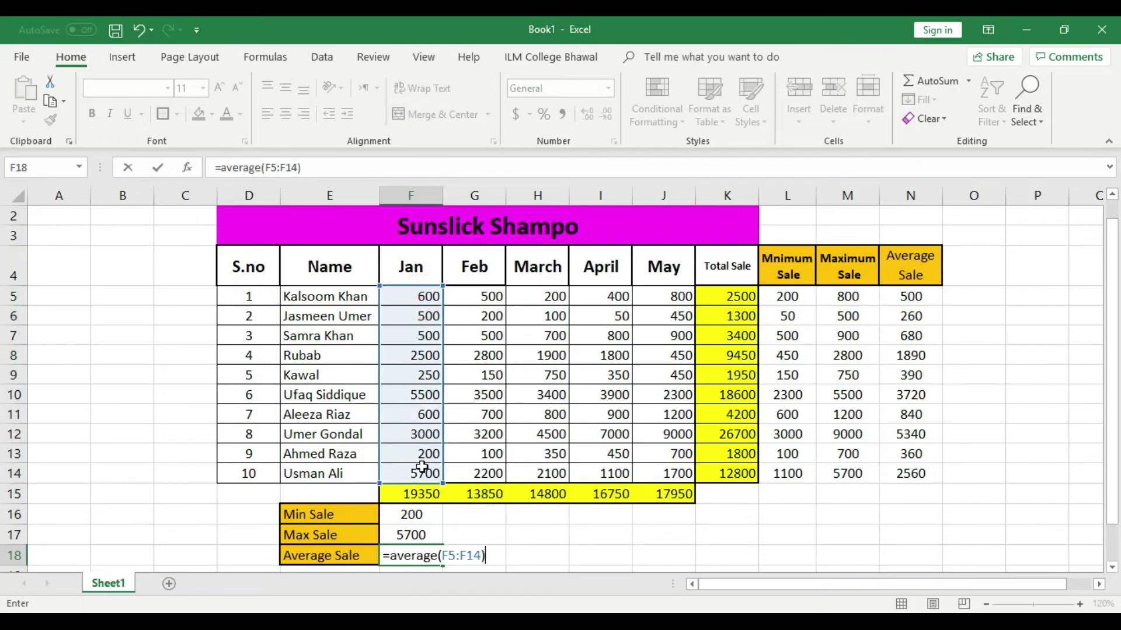
{"action": "key", "text": "Return"}
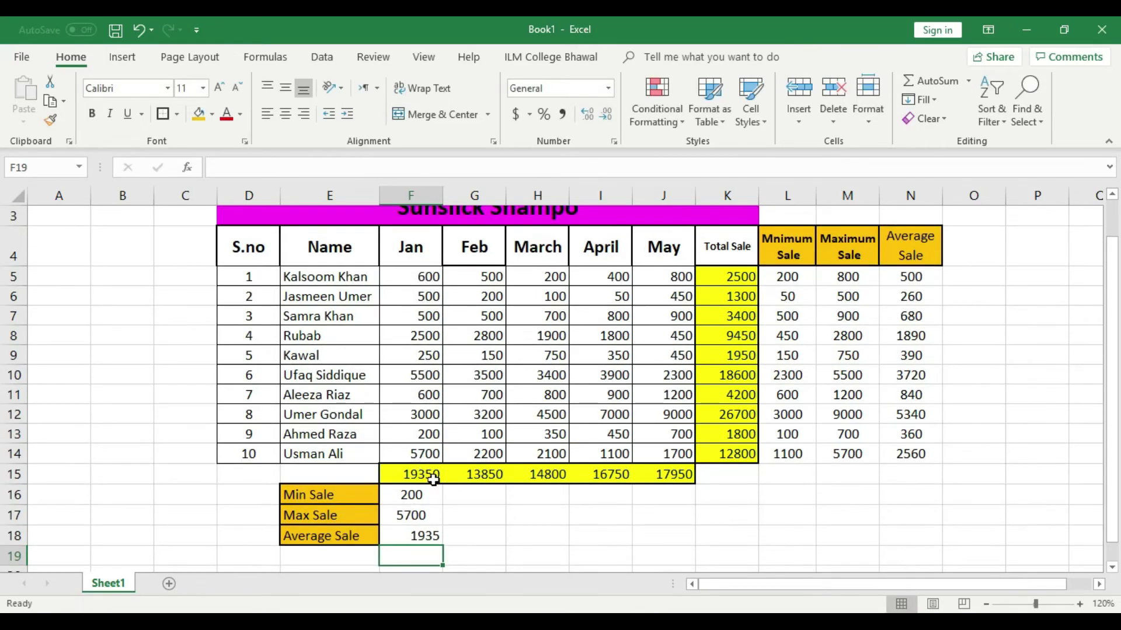
{"action": "left_click", "coordinate": [412, 536]}
{"action": "left_click", "coordinate": [285, 115]}
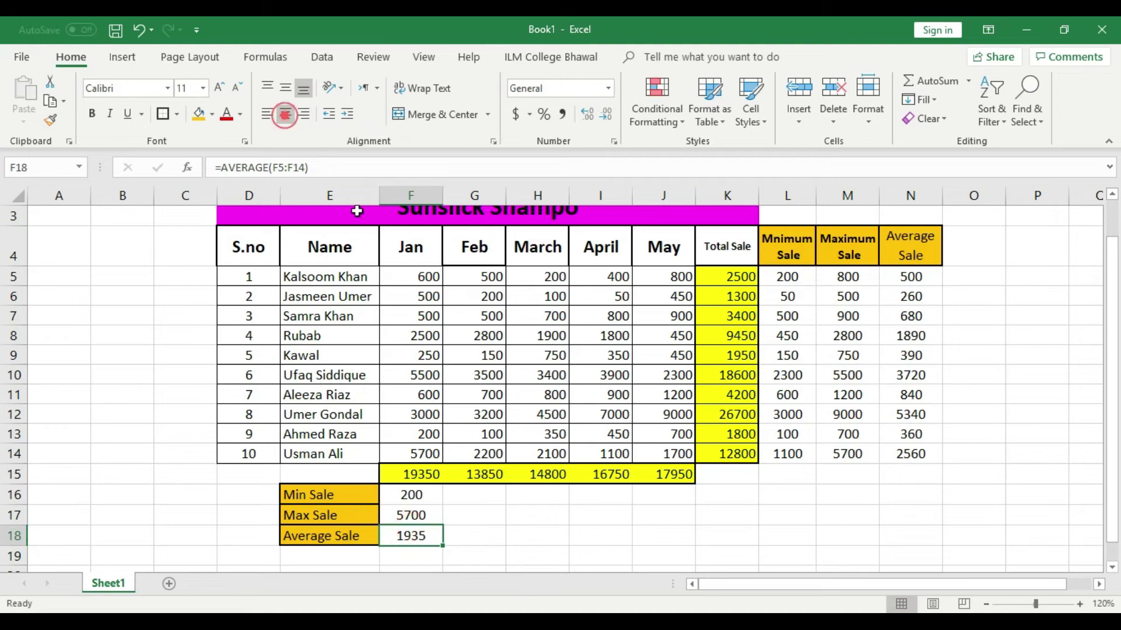
{"action": "left_click_drag", "start_coordinate": [1112, 377], "coordinate": [1112, 356]}
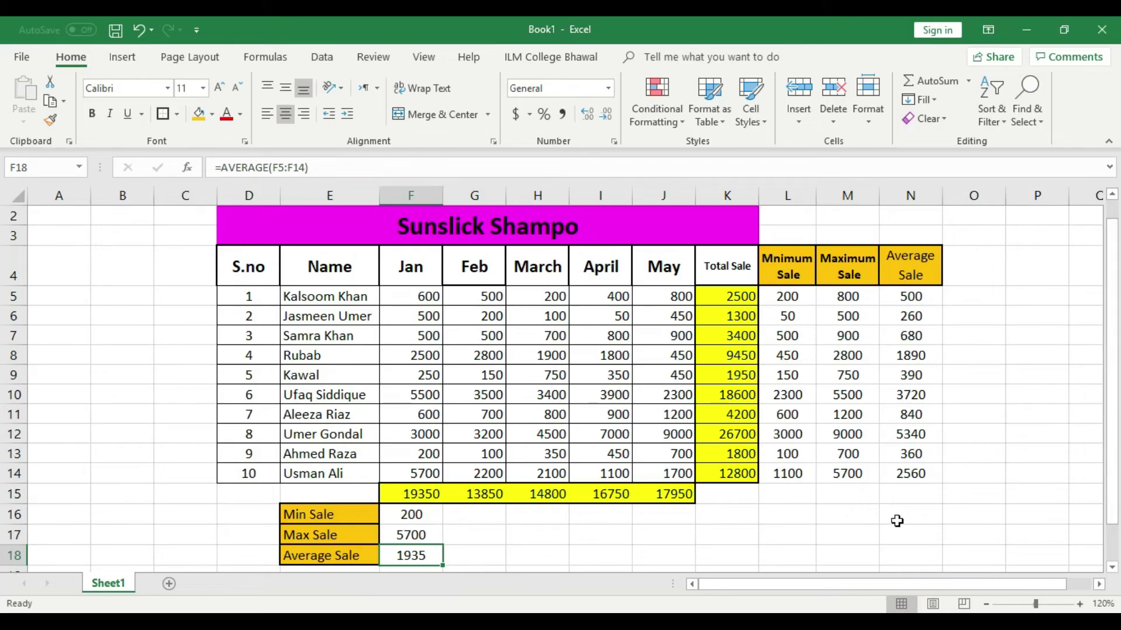
Put all borders on the F16:F18 summary results
{"action": "left_click_drag", "start_coordinate": [412, 522], "coordinate": [411, 556]}
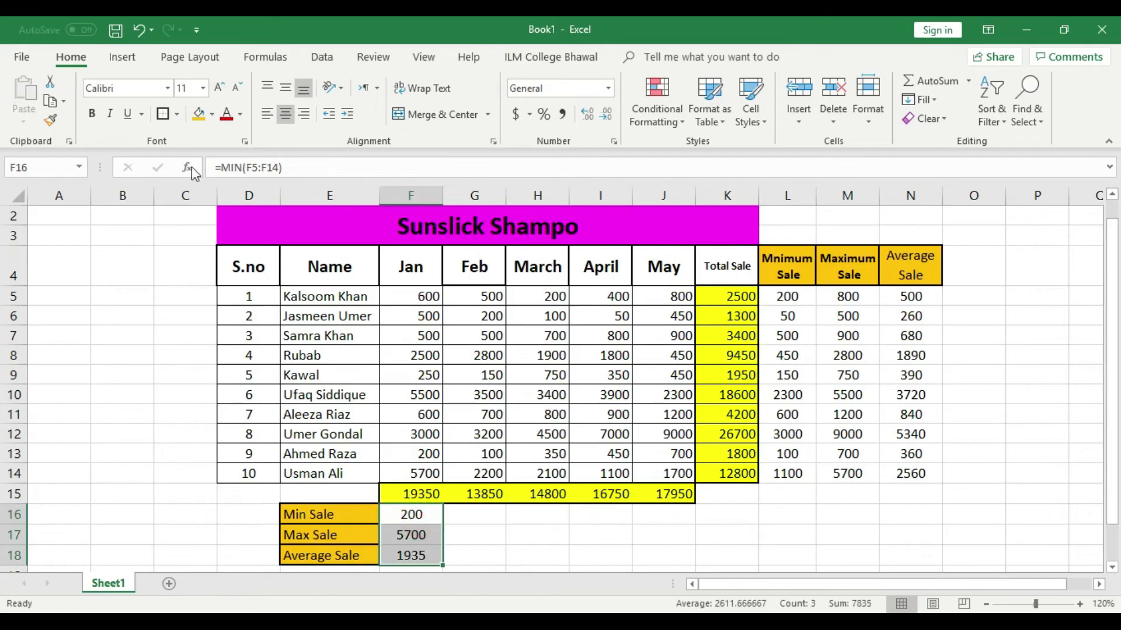
{"action": "left_click", "coordinate": [178, 114]}
{"action": "left_click", "coordinate": [214, 253]}
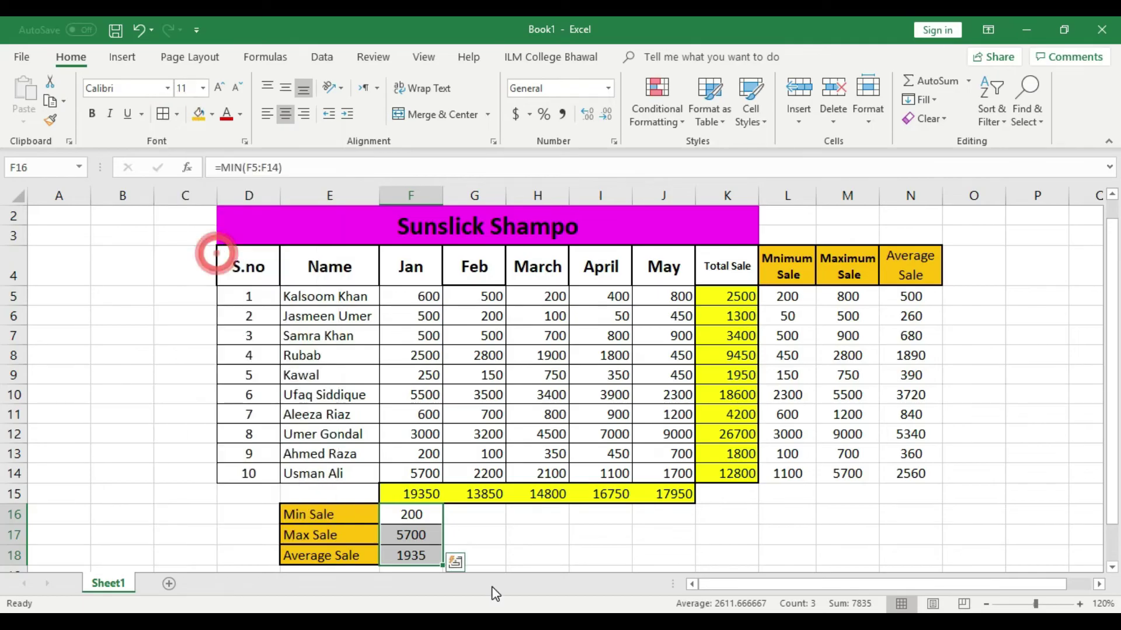
{"action": "left_click", "coordinate": [488, 527]}
Copy the MIN, MAX and AVERAGE formulas in F16:F18 across to column J
{"action": "left_click", "coordinate": [428, 517]}
{"action": "left_click_drag", "start_coordinate": [442, 524], "coordinate": [680, 528]}
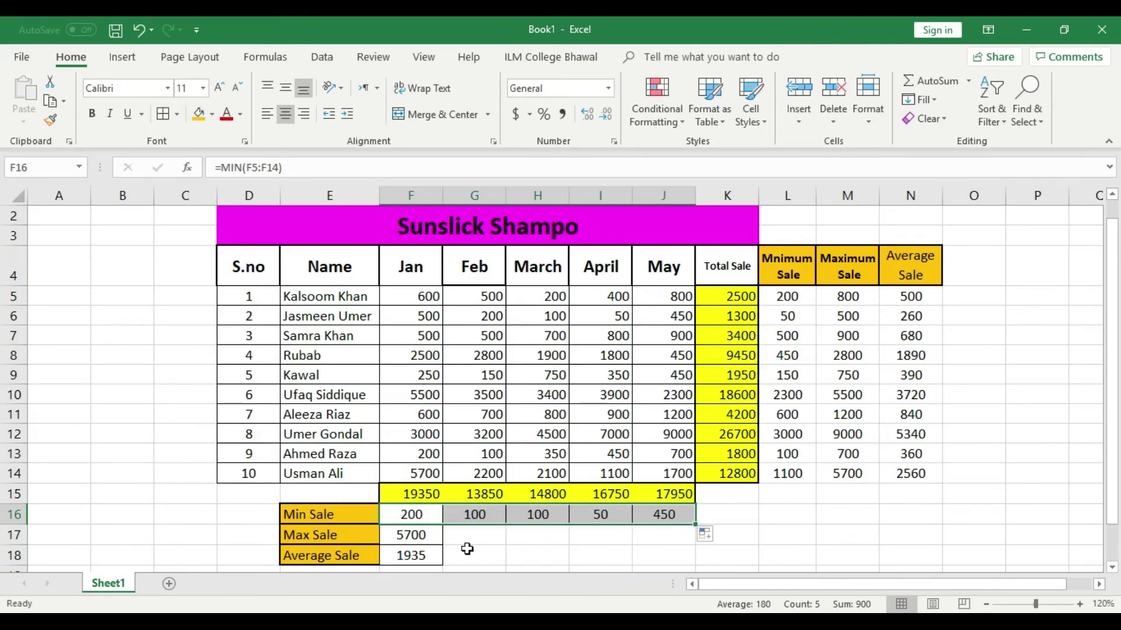
{"action": "left_click", "coordinate": [421, 537]}
{"action": "left_click_drag", "start_coordinate": [442, 545], "coordinate": [666, 539]}
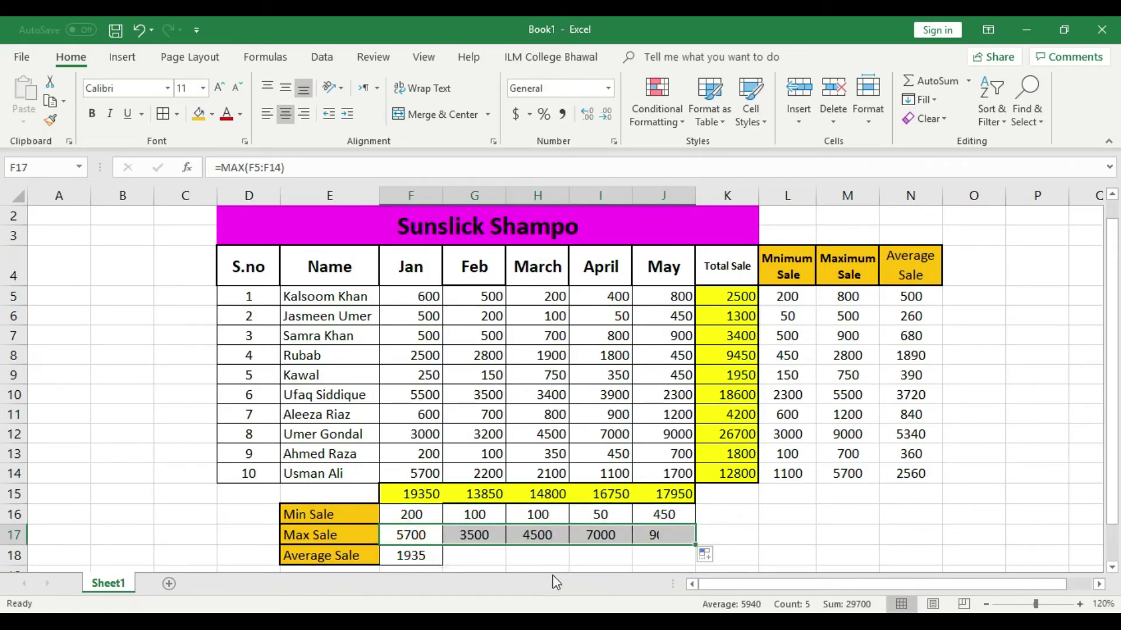
{"action": "left_click", "coordinate": [418, 558]}
{"action": "left_click_drag", "start_coordinate": [445, 565], "coordinate": [695, 563]}
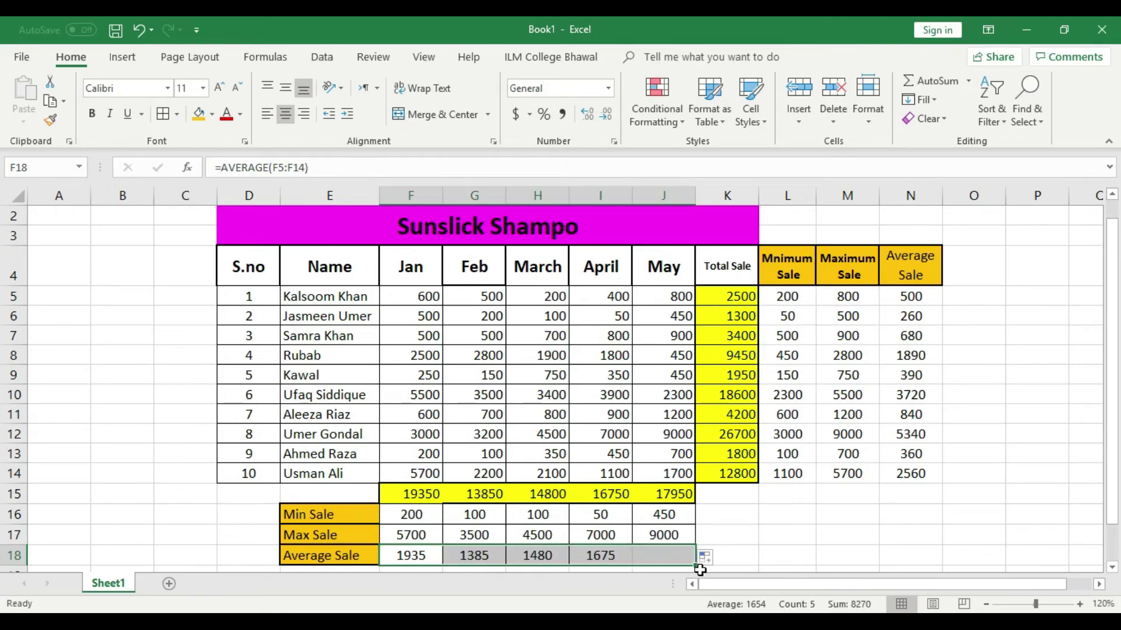
{"action": "left_click", "coordinate": [413, 514]}
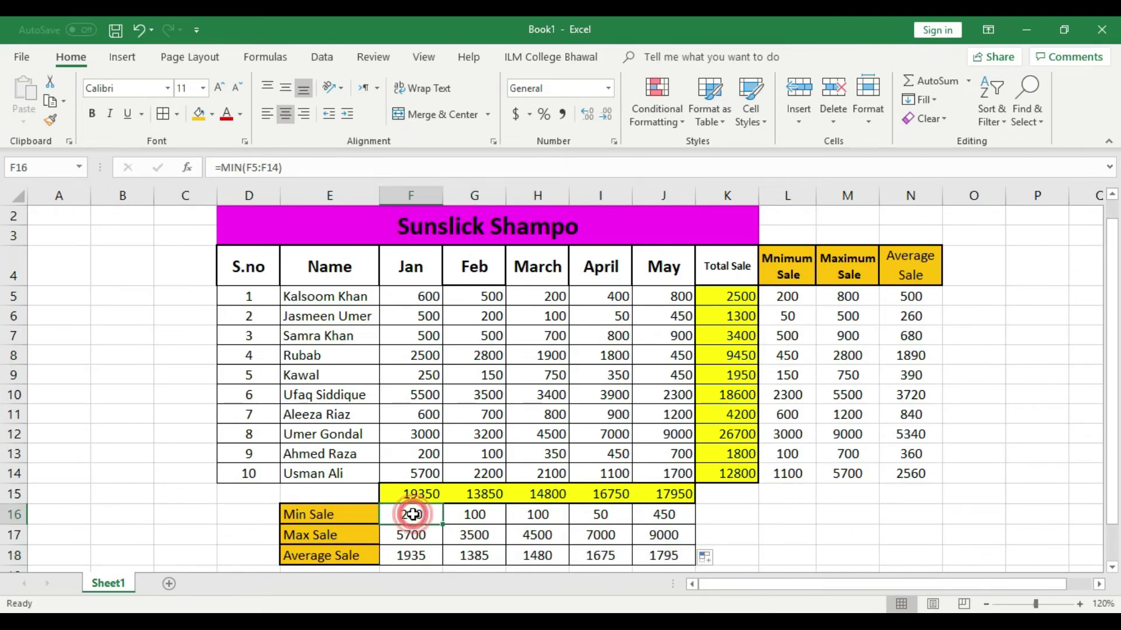
{"action": "left_click", "coordinate": [474, 512]}
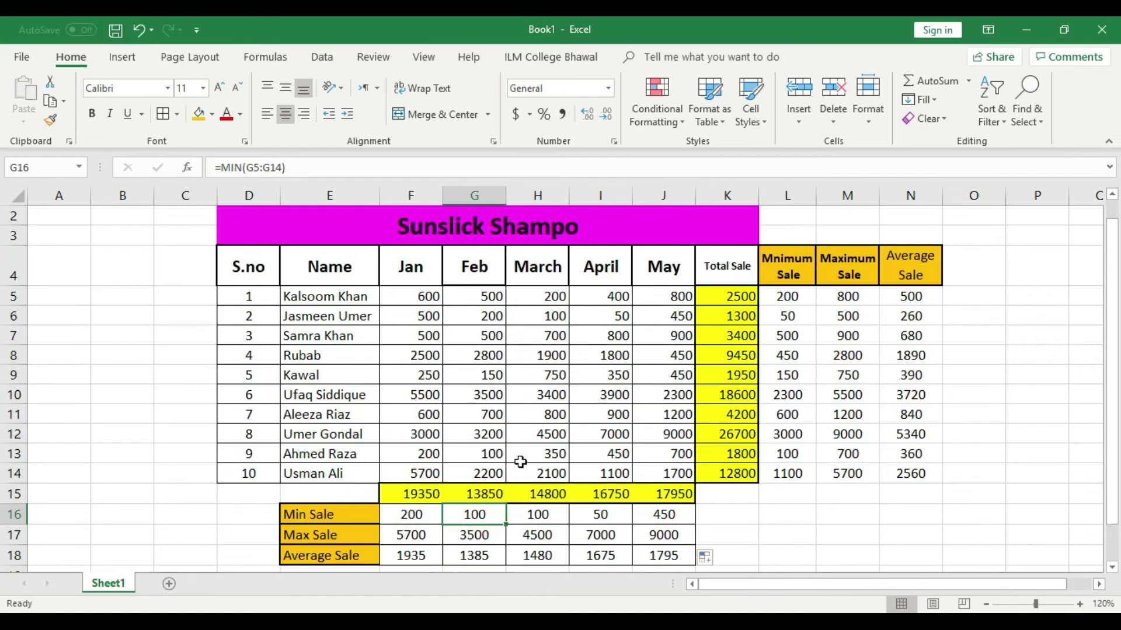
{"action": "left_click", "coordinate": [561, 516]}
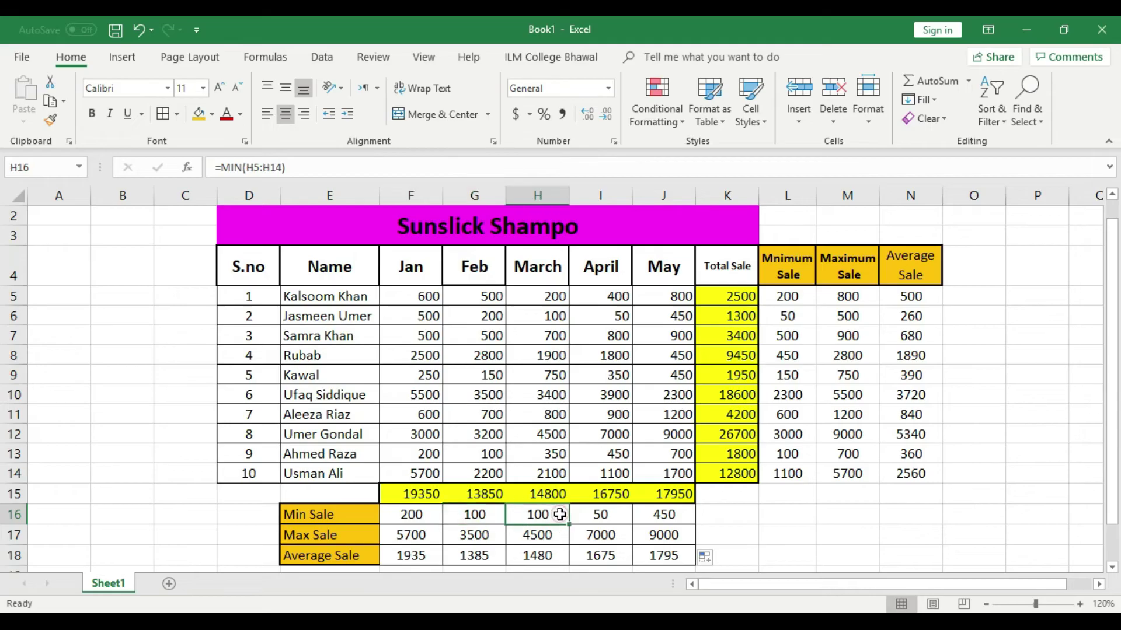
{"action": "left_click", "coordinate": [622, 514]}
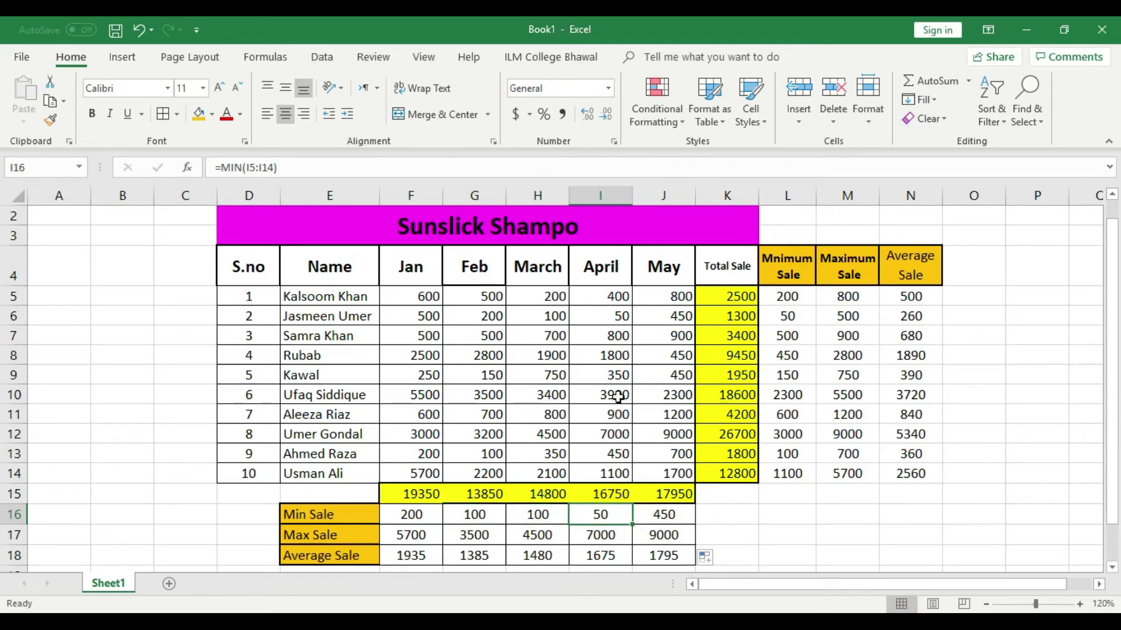
{"action": "left_click", "coordinate": [620, 316]}
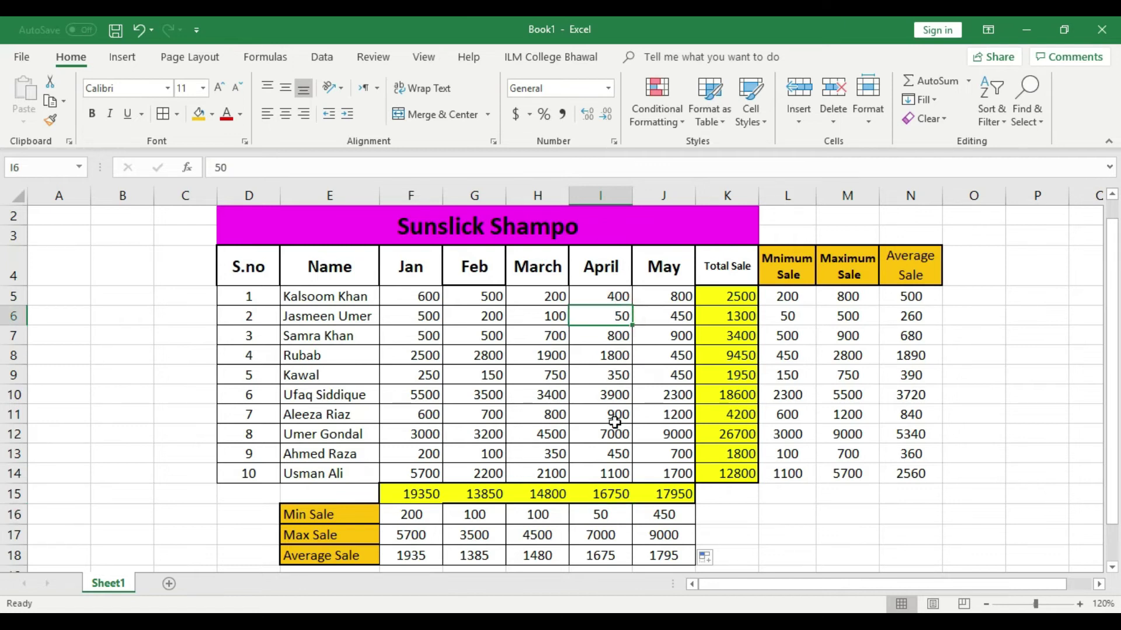
{"action": "left_click", "coordinate": [612, 531]}
{"action": "left_click", "coordinate": [619, 433]}
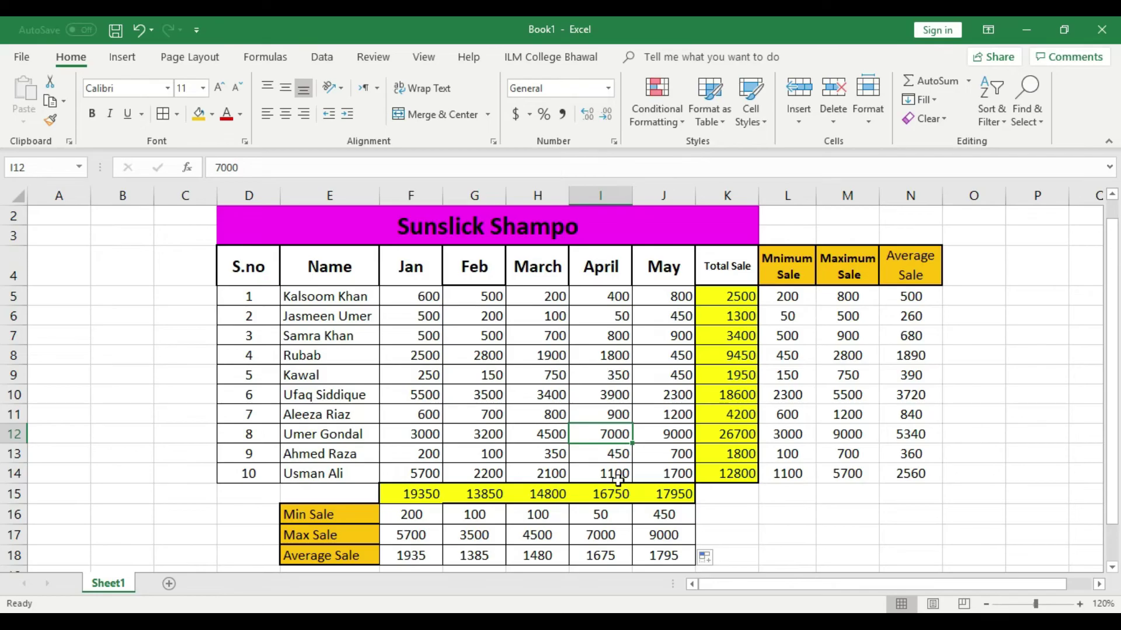
{"action": "left_click", "coordinate": [613, 535]}
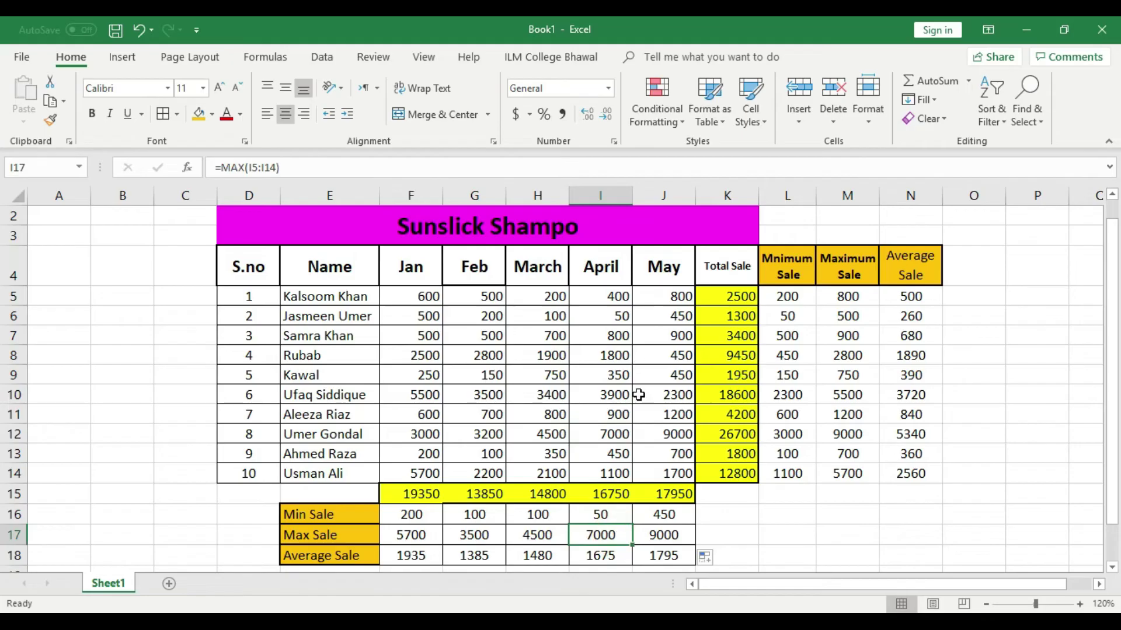
{"action": "left_click", "coordinate": [676, 536]}
{"action": "left_click", "coordinate": [669, 514]}
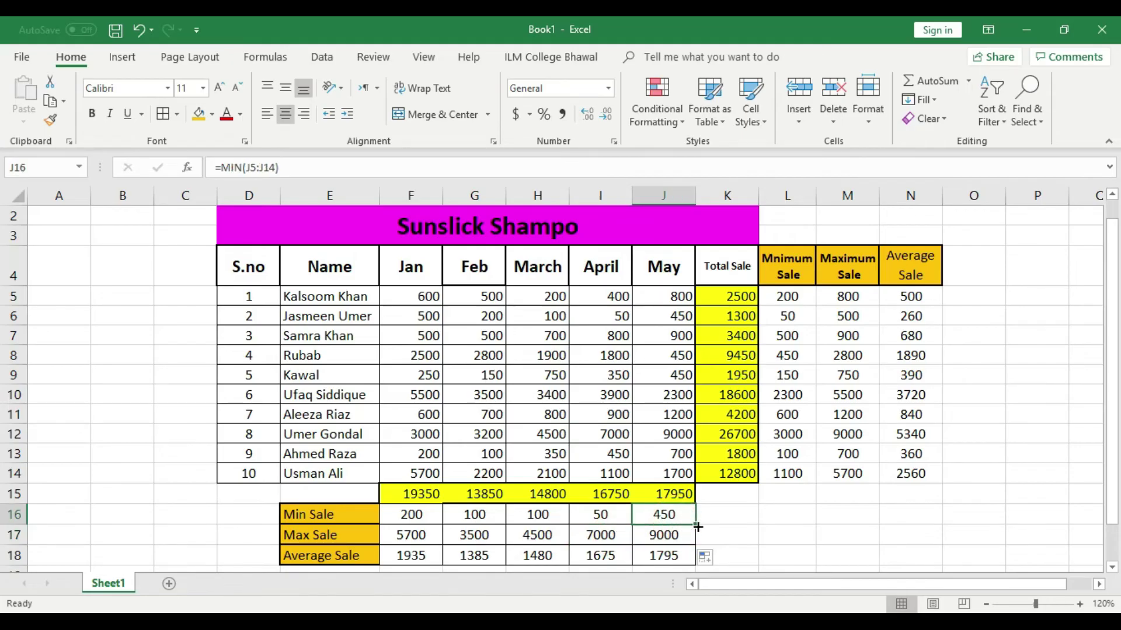
{"action": "left_click", "coordinate": [686, 537]}
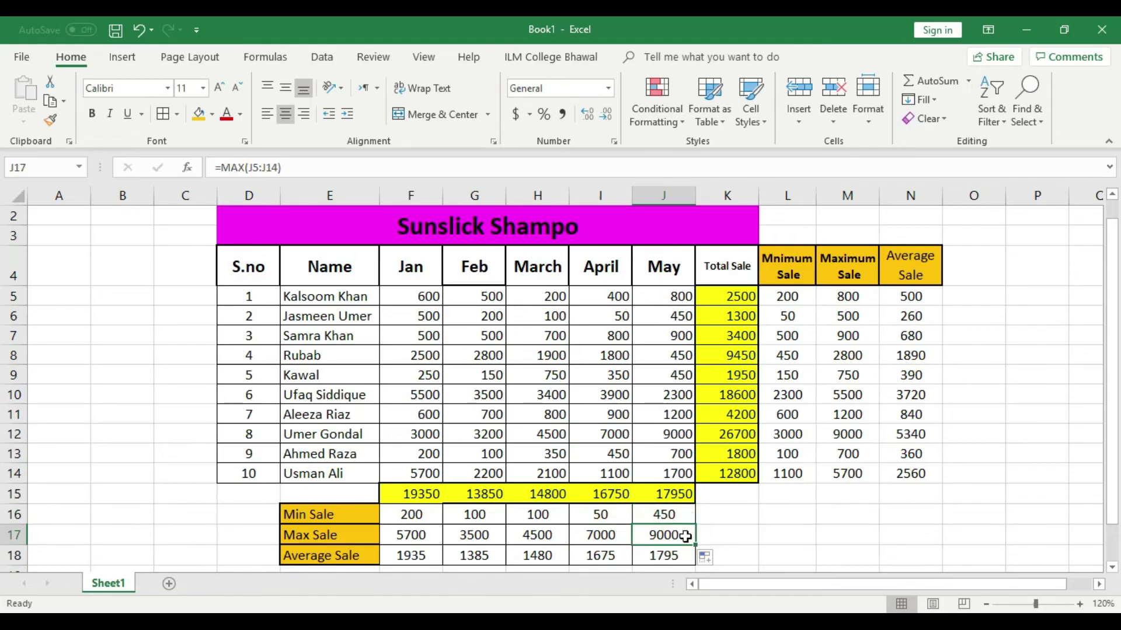
{"action": "left_click", "coordinate": [679, 554]}
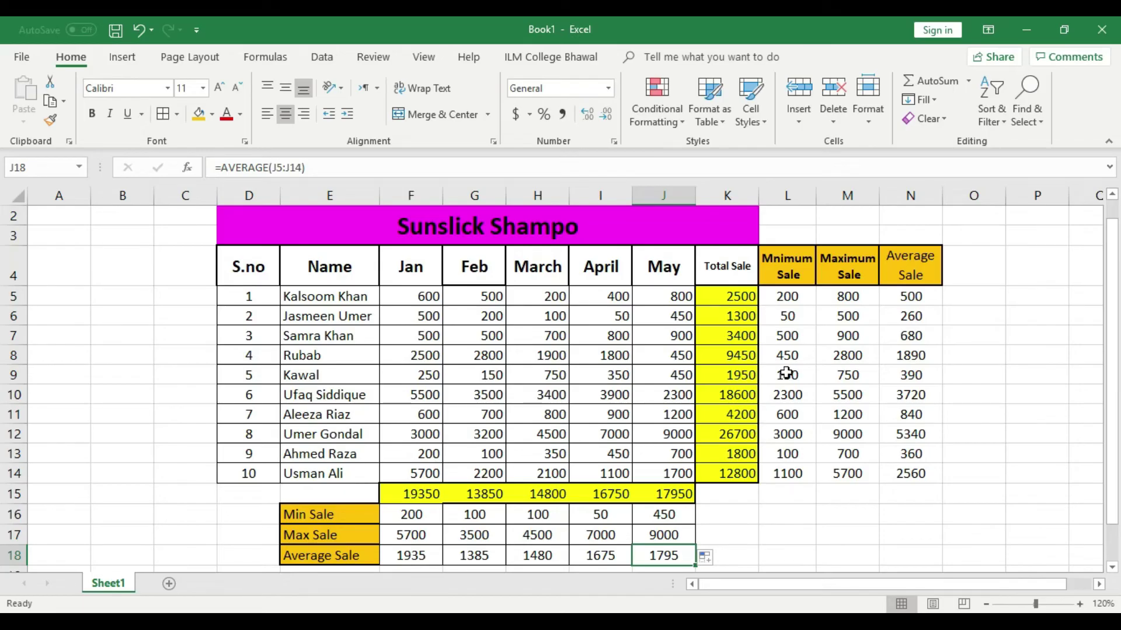
Merge E21:L22 and type the title 'Punjab College' into it
{"action": "scroll", "coordinate": [786, 373], "scroll_direction": "down", "scroll_amount": 1}
{"action": "scroll", "coordinate": [786, 374], "scroll_direction": "down", "scroll_amount": 3}
{"action": "scroll", "coordinate": [785, 373], "scroll_direction": "down", "scroll_amount": 1}
{"action": "scroll", "coordinate": [782, 373], "scroll_direction": "down", "scroll_amount": 1}
{"action": "left_click_drag", "start_coordinate": [325, 235], "coordinate": [774, 256]}
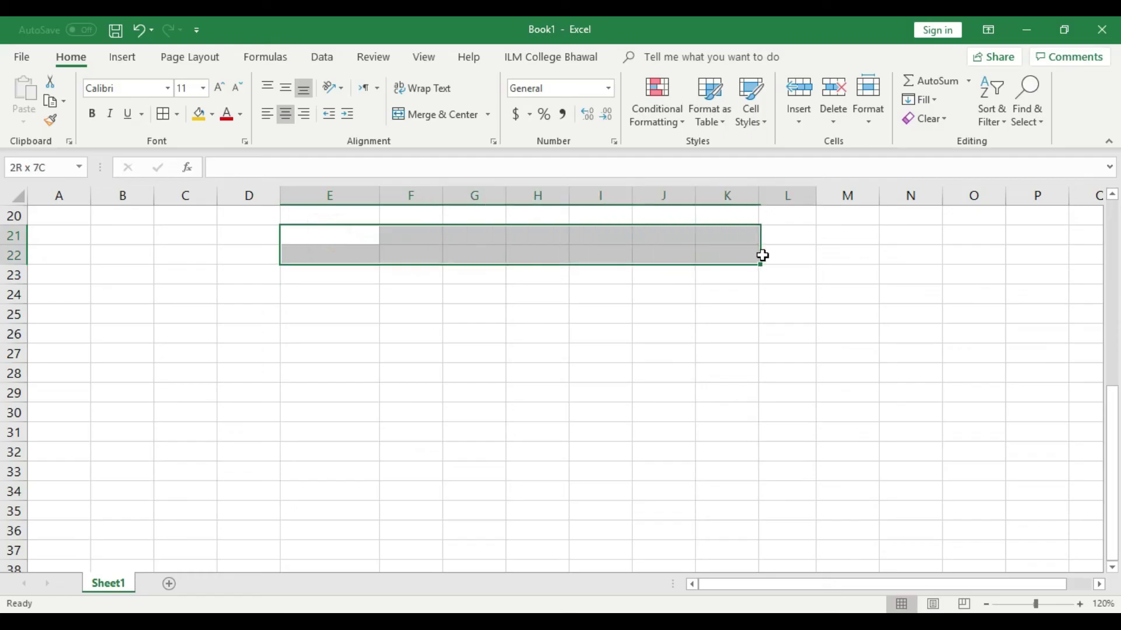
{"action": "left_click", "coordinate": [432, 121]}
{"action": "left_click", "coordinate": [538, 405]}
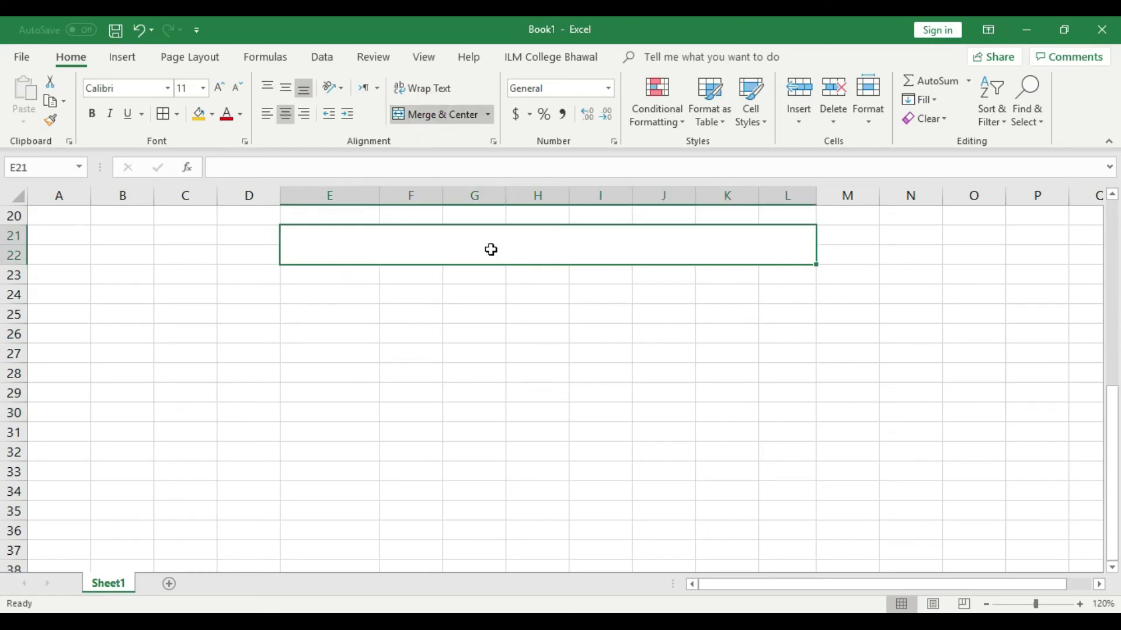
{"action": "double_click", "coordinate": [492, 250]}
{"action": "type", "text": "un"}
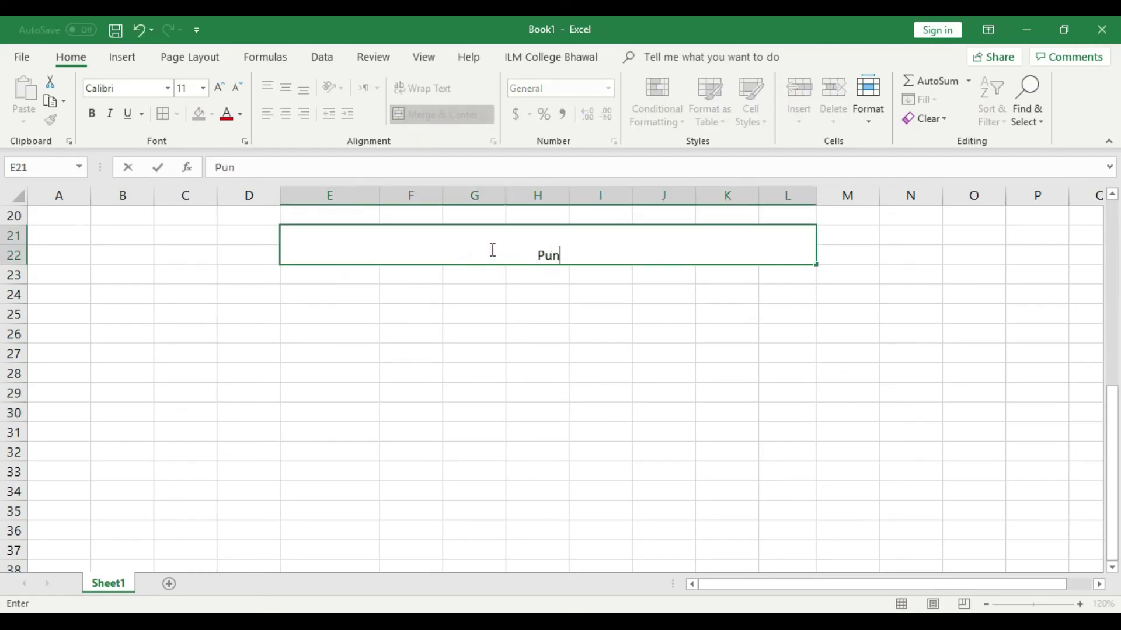
{"action": "type", "text": "jab College"}
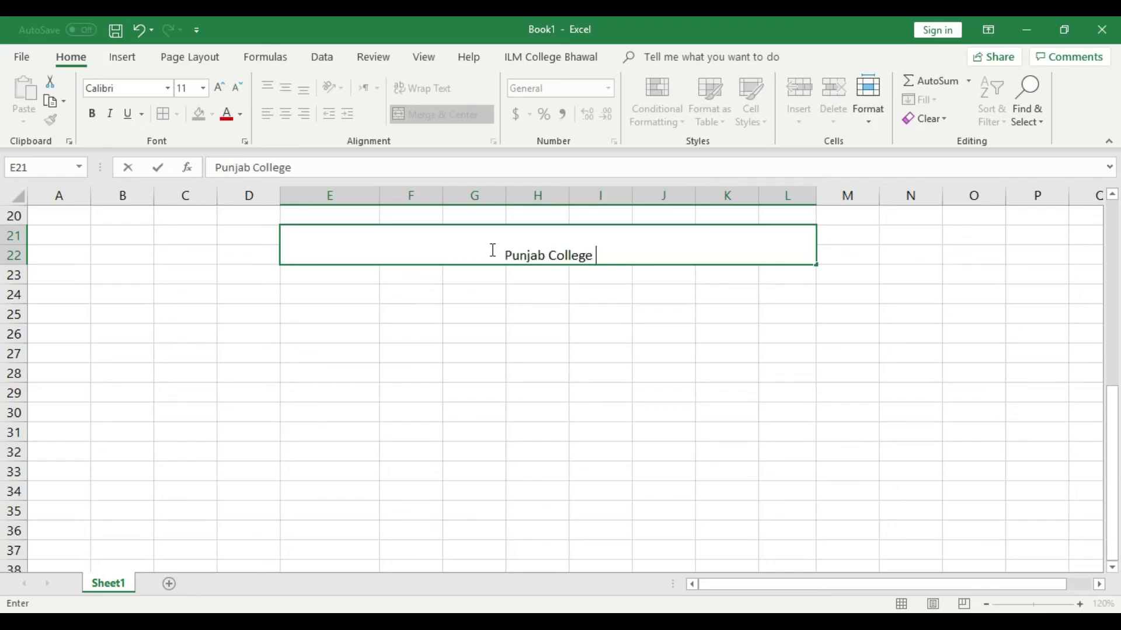
{"action": "left_click", "coordinate": [490, 290]}
Centre the title vertically and give it a thick outside border
{"action": "left_click", "coordinate": [513, 237]}
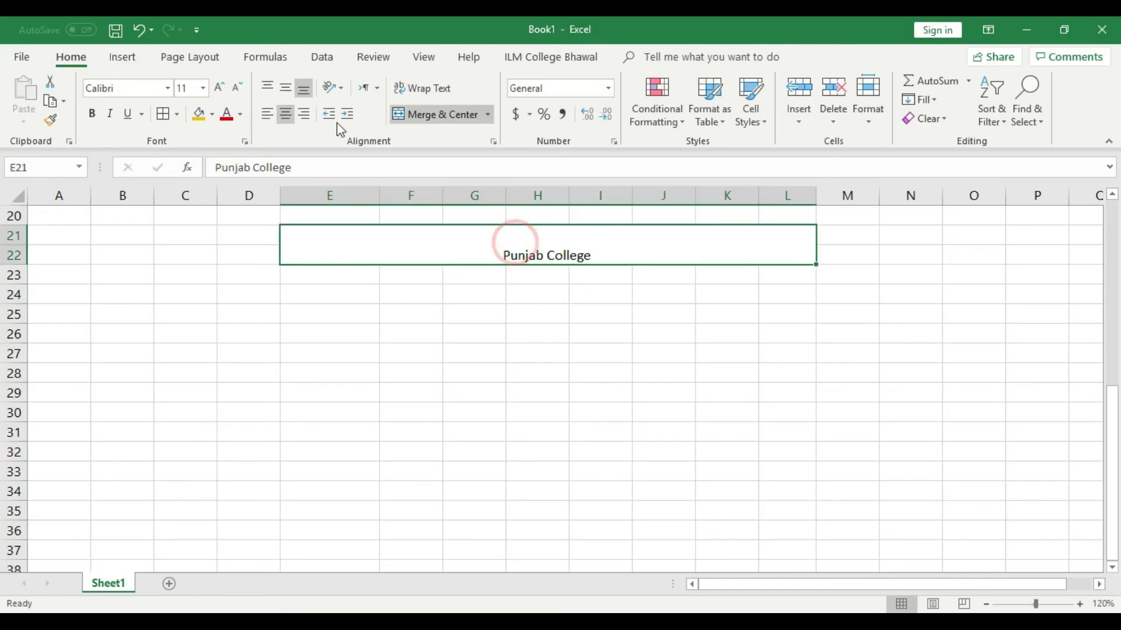
{"action": "left_click", "coordinate": [286, 88]}
{"action": "left_click", "coordinate": [540, 321]}
{"action": "left_click", "coordinate": [502, 229]}
{"action": "left_click", "coordinate": [176, 114]}
{"action": "left_click", "coordinate": [210, 275]}
{"action": "left_click", "coordinate": [177, 115]}
{"action": "left_click", "coordinate": [202, 294]}
Set the title to font size 20 with a yellow fill
{"action": "left_click", "coordinate": [385, 338]}
{"action": "left_click", "coordinate": [461, 240]}
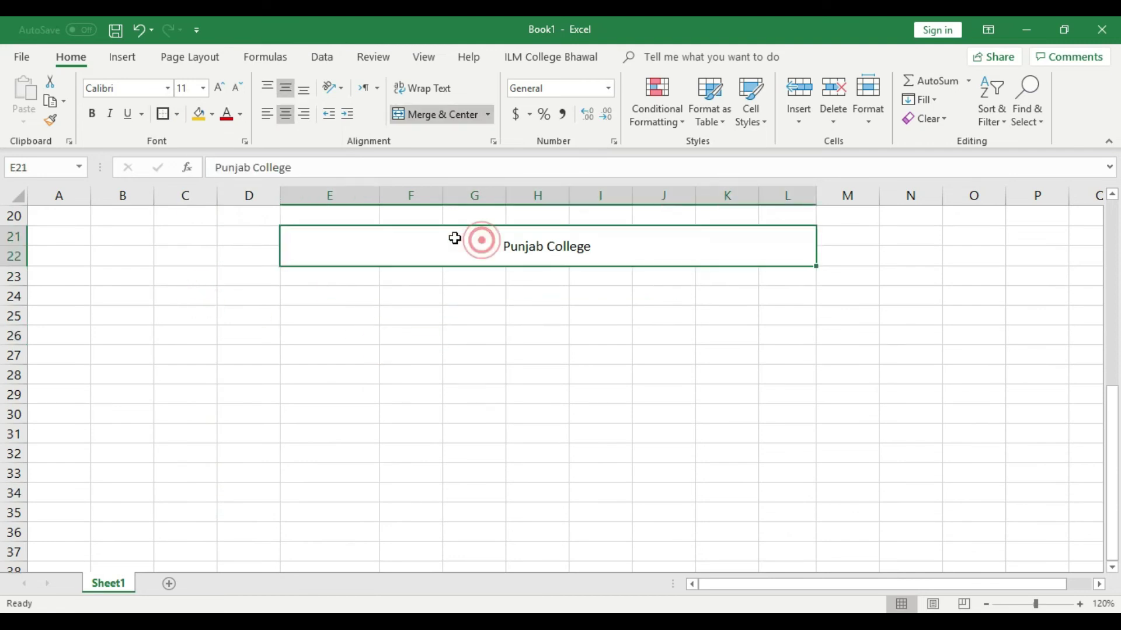
{"action": "left_click", "coordinate": [220, 88]}
{"action": "left_click", "coordinate": [220, 87]}
{"action": "left_click", "coordinate": [220, 87]}
{"action": "left_click", "coordinate": [220, 87]}
{"action": "left_click", "coordinate": [219, 87]}
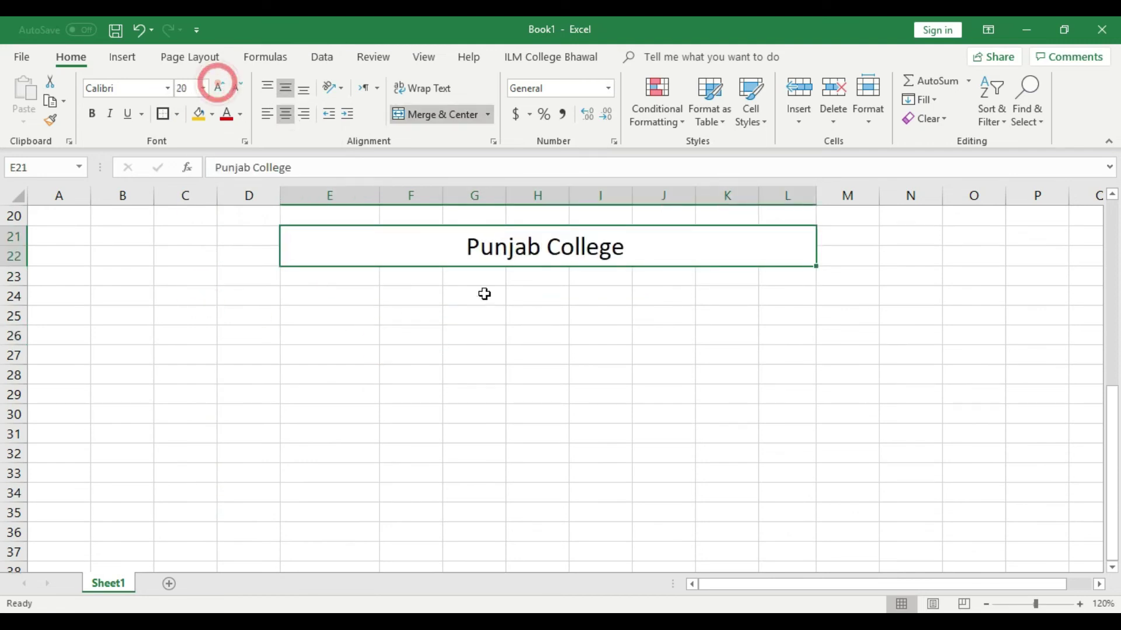
{"action": "left_click", "coordinate": [199, 114]}
{"action": "left_click", "coordinate": [368, 276]}
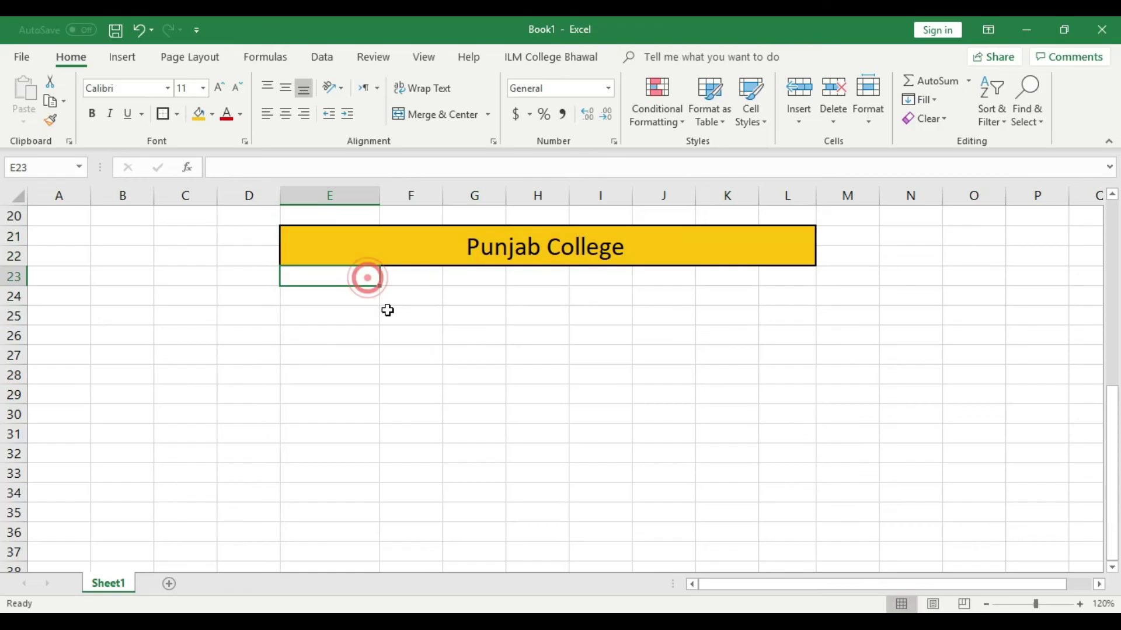
Enter serial numbers 1, 2, 3, 4 and 5 in cells E23 to E27
{"action": "type", "text": "1"}
{"action": "left_click", "coordinate": [353, 307]}
{"action": "type", "text": "2"}
{"action": "double_click", "coordinate": [366, 298]}
{"action": "type", "text": "2"}
{"action": "left_click", "coordinate": [368, 314]}
{"action": "type", "text": "3"}
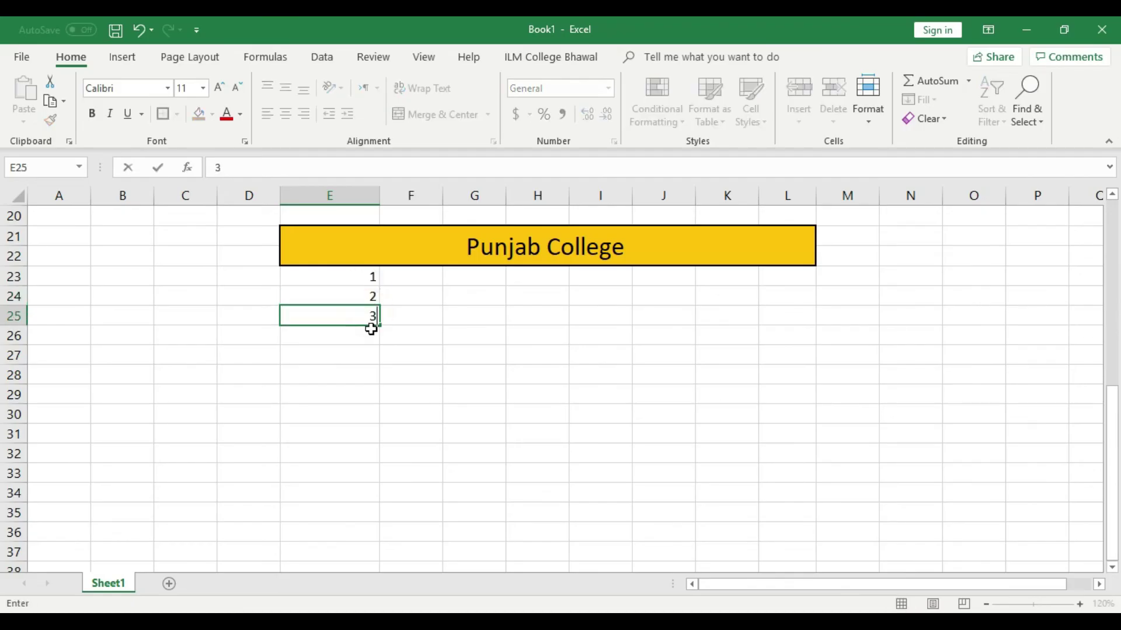
{"action": "left_click", "coordinate": [371, 331]}
{"action": "type", "text": "45"}
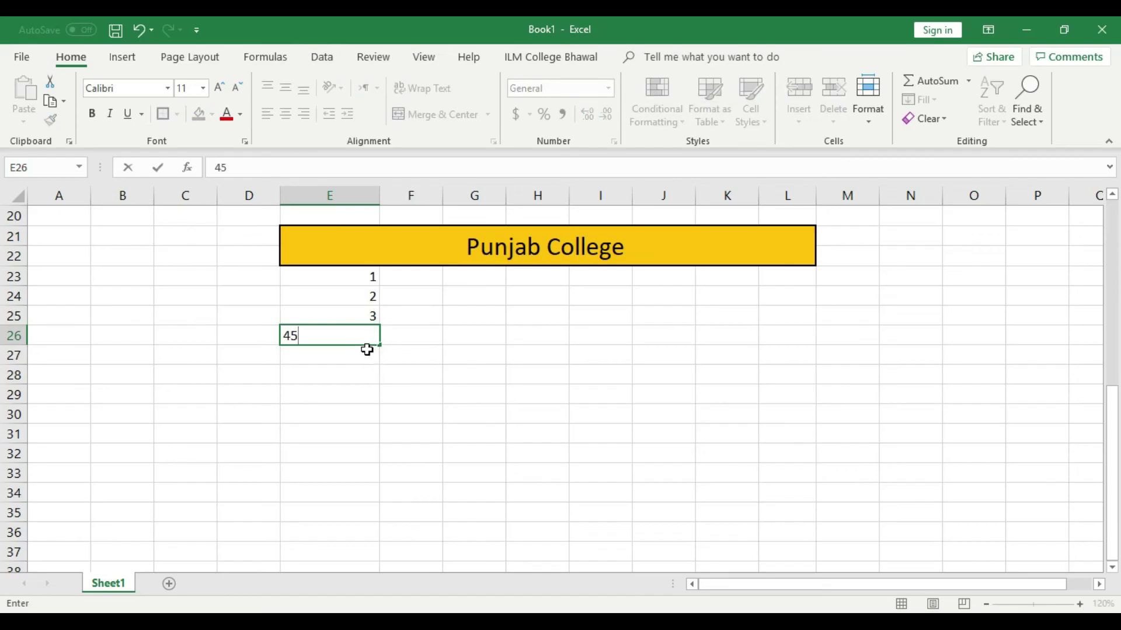
{"action": "left_click", "coordinate": [358, 354]}
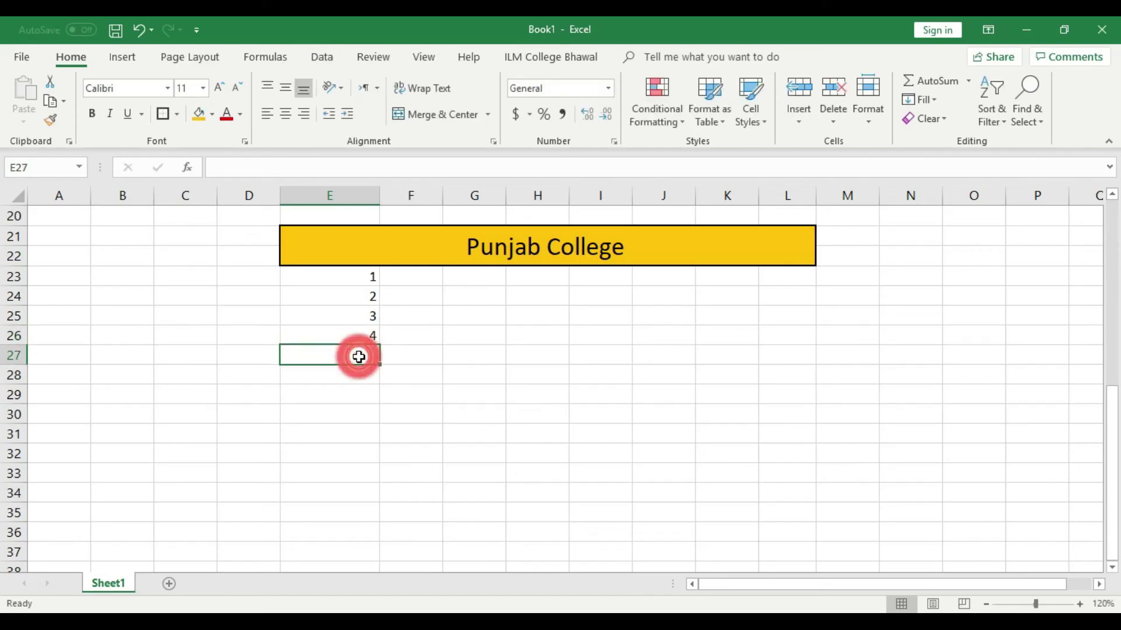
{"action": "type", "text": "5"}
{"action": "left_click", "coordinate": [376, 383]}
Center the serial numbers in E23:E27 and apply All Borders to them
{"action": "left_click_drag", "start_coordinate": [367, 278], "coordinate": [370, 353]}
{"action": "left_click", "coordinate": [286, 115]}
{"action": "left_click", "coordinate": [163, 114]}
{"action": "left_click", "coordinate": [405, 343]}
{"action": "left_click_drag", "start_coordinate": [358, 277], "coordinate": [355, 355]}
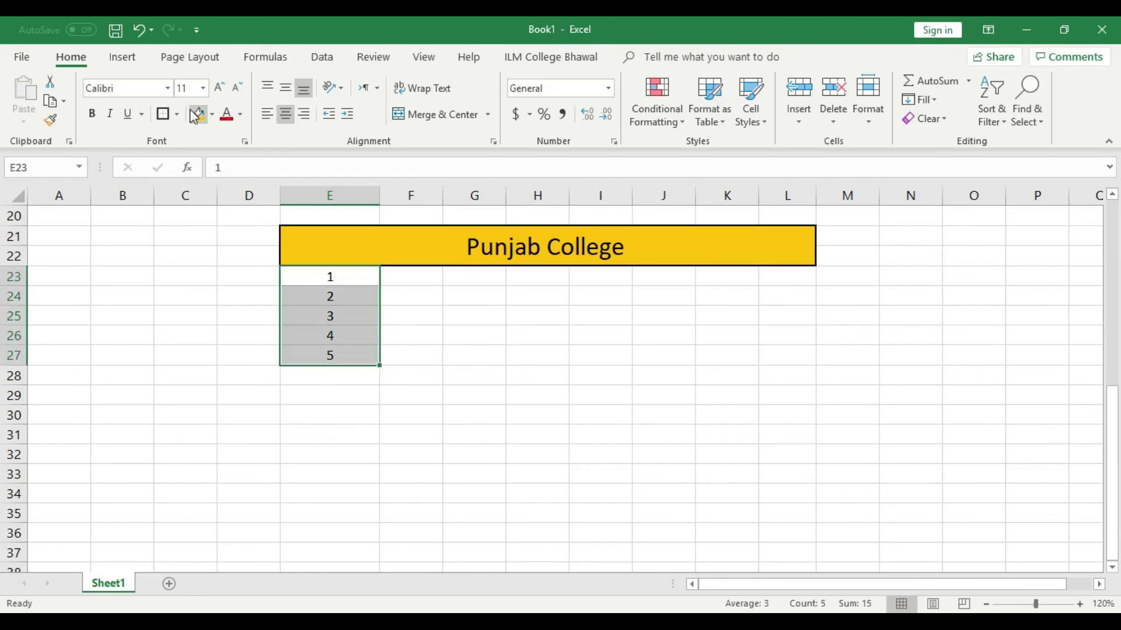
{"action": "left_click", "coordinate": [176, 114]}
{"action": "left_click", "coordinate": [208, 252]}
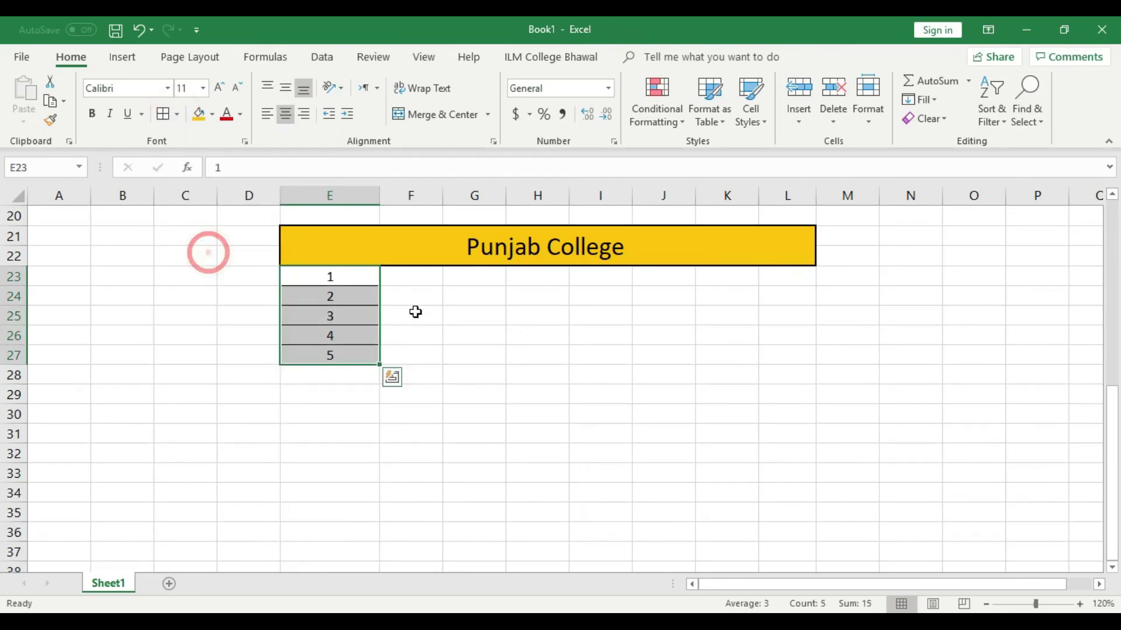
{"action": "left_click", "coordinate": [413, 312]}
Merge & Center F23:H23, F24:H24 and F25:H25
{"action": "left_click", "coordinate": [419, 278]}
{"action": "mouse_move", "coordinate": [425, 277]}
{"action": "left_mouse_down"}
{"action": "mouse_move", "coordinate": [537, 277]}
{"action": "mouse_move", "coordinate": [418, 295]}
{"action": "mouse_move", "coordinate": [537, 316]}
{"action": "left_mouse_up"}
{"action": "left_click", "coordinate": [436, 115]}
{"action": "left_click", "coordinate": [415, 114]}
{"action": "left_click", "coordinate": [425, 114]}
Merge & Center F26:H26 and F27:H27
{"action": "left_click", "coordinate": [443, 339]}
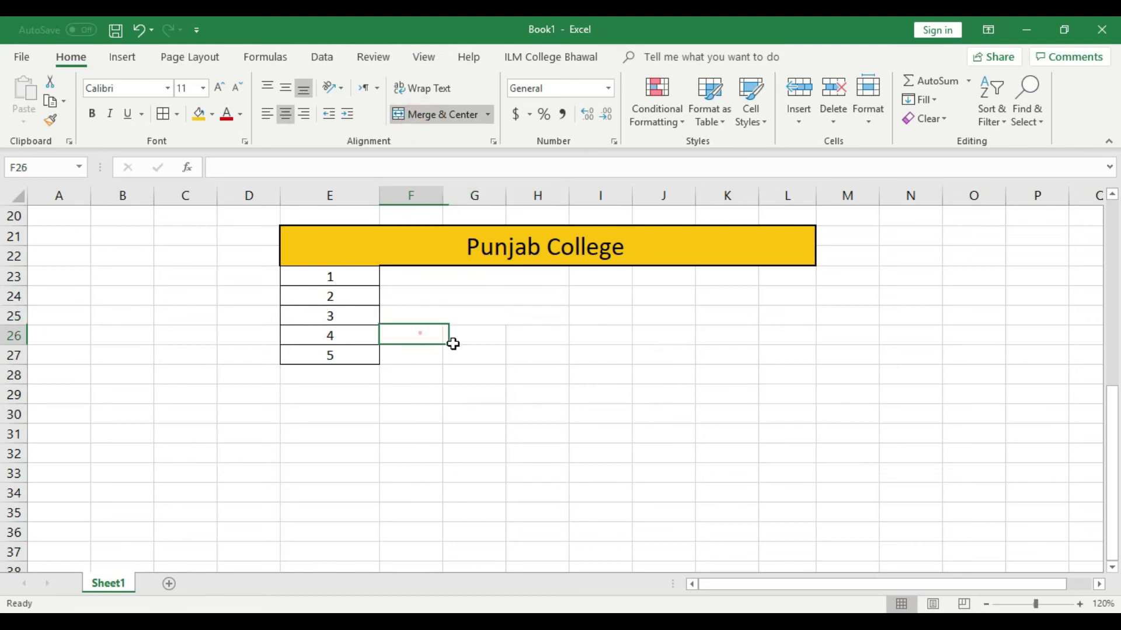
{"action": "left_click_drag", "start_coordinate": [453, 343], "coordinate": [538, 343]}
{"action": "left_click", "coordinate": [463, 432]}
{"action": "left_click_drag", "start_coordinate": [428, 335], "coordinate": [525, 334]}
{"action": "left_click", "coordinate": [441, 115]}
{"action": "left_click", "coordinate": [455, 405]}
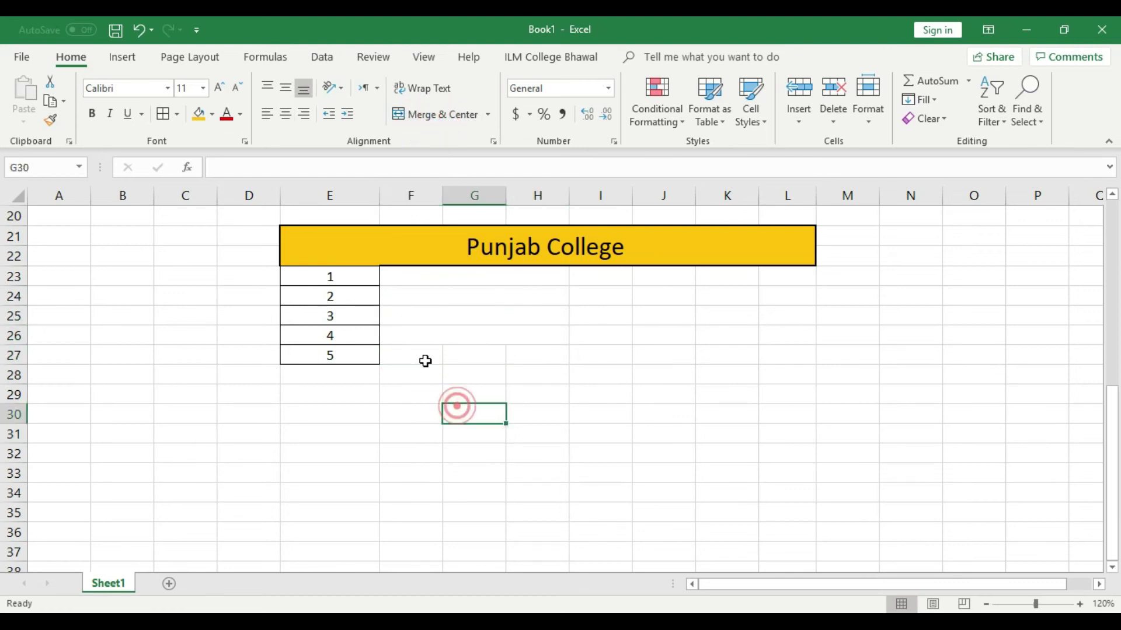
{"action": "left_click_drag", "start_coordinate": [422, 358], "coordinate": [523, 355]}
{"action": "left_click", "coordinate": [438, 114]}
Enter the first three student names in merged cells F23 to F25
{"action": "left_click", "coordinate": [551, 452]}
{"action": "double_click", "coordinate": [454, 278]}
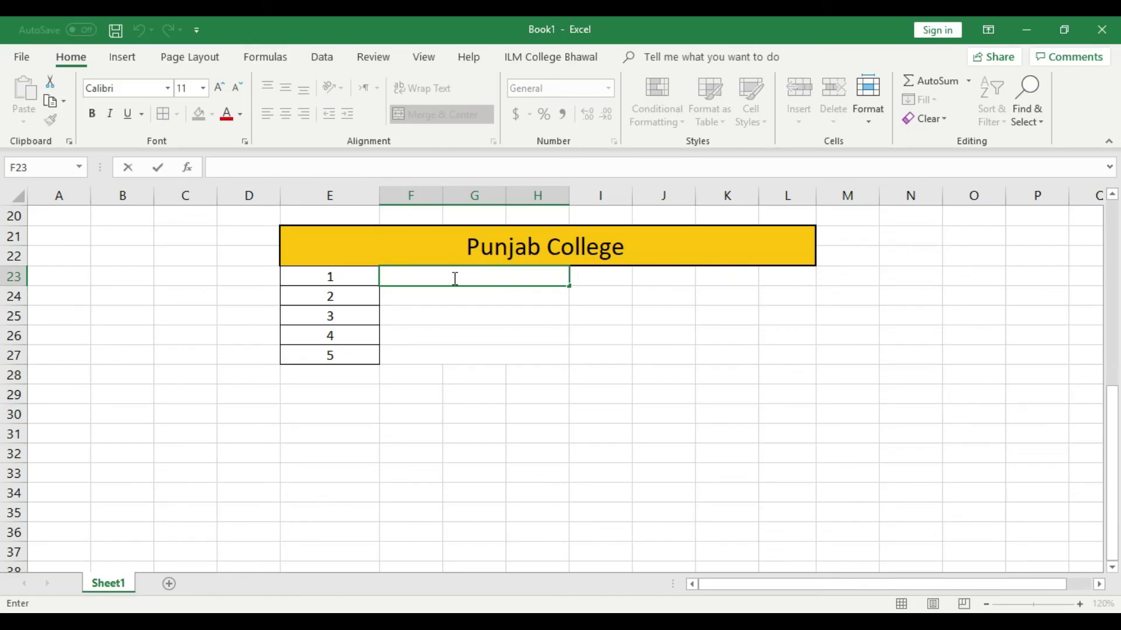
{"action": "key", "text": "Return"}
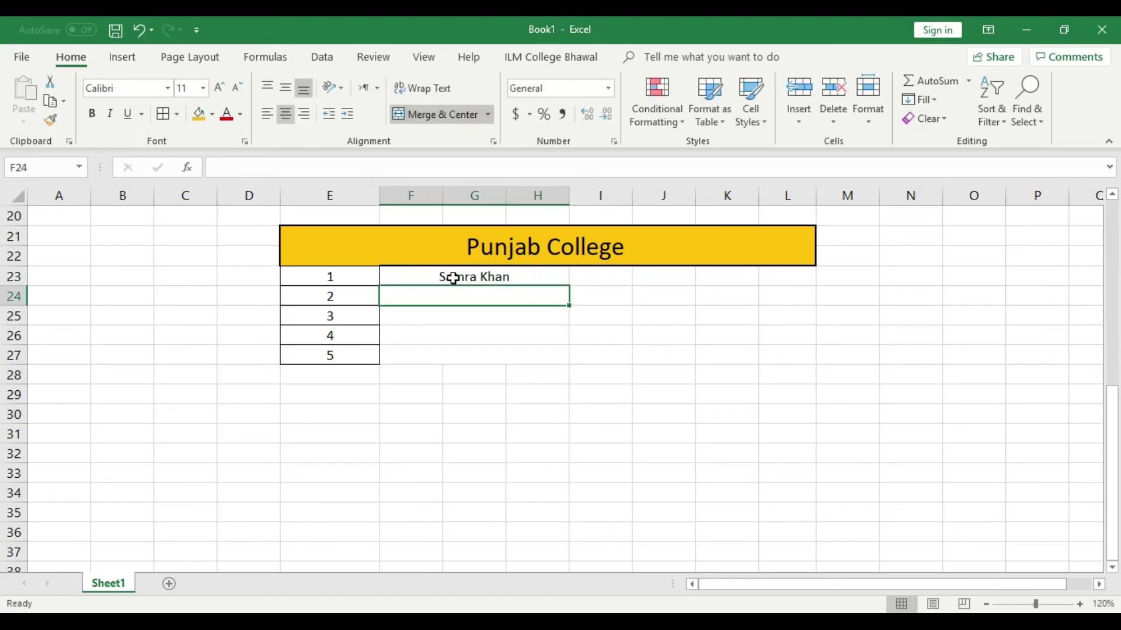
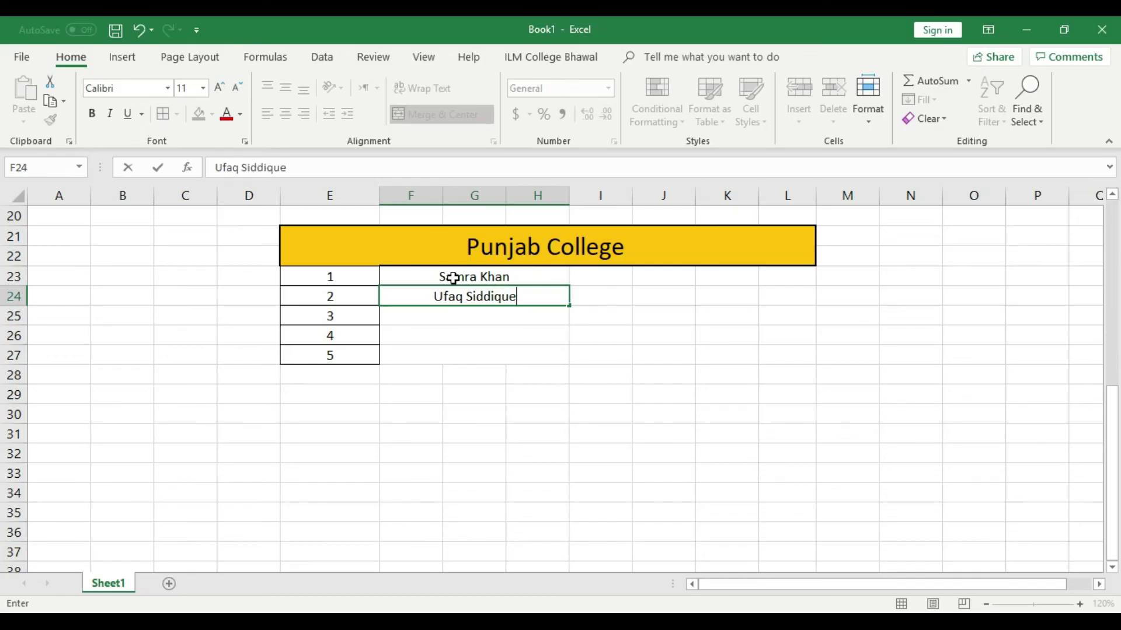
{"action": "key", "text": "Return"}
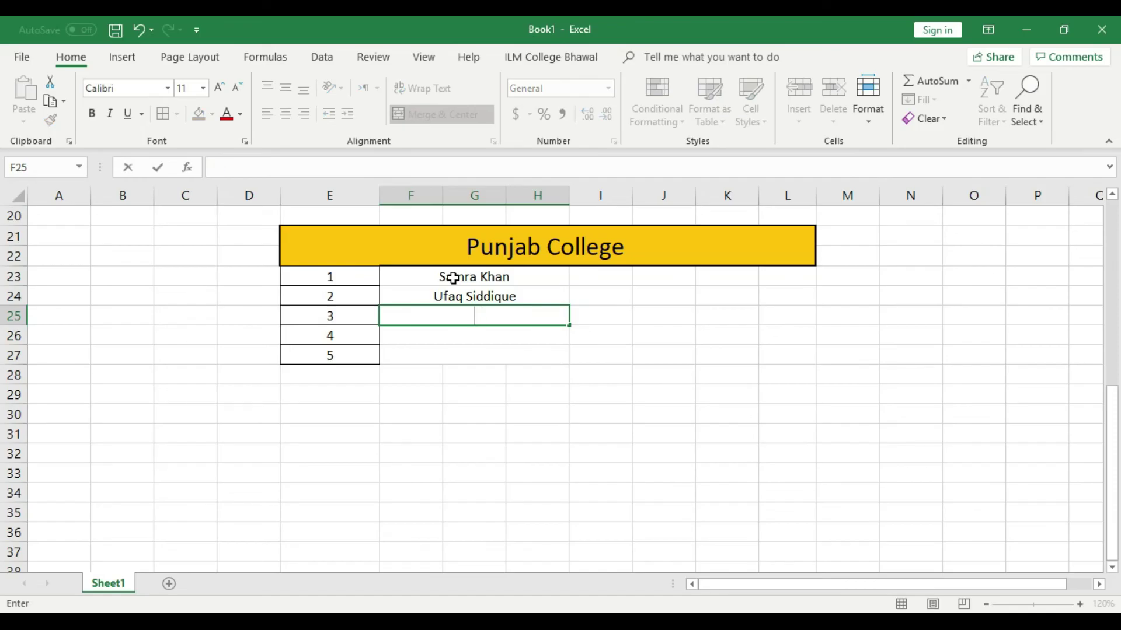
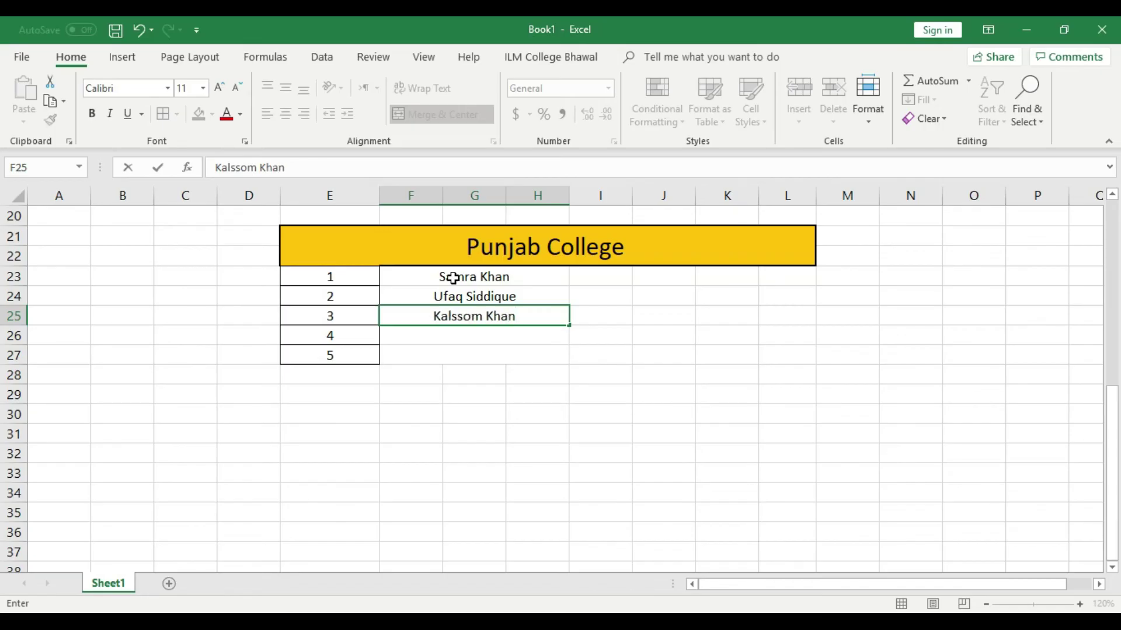
{"action": "key", "text": "Return"}
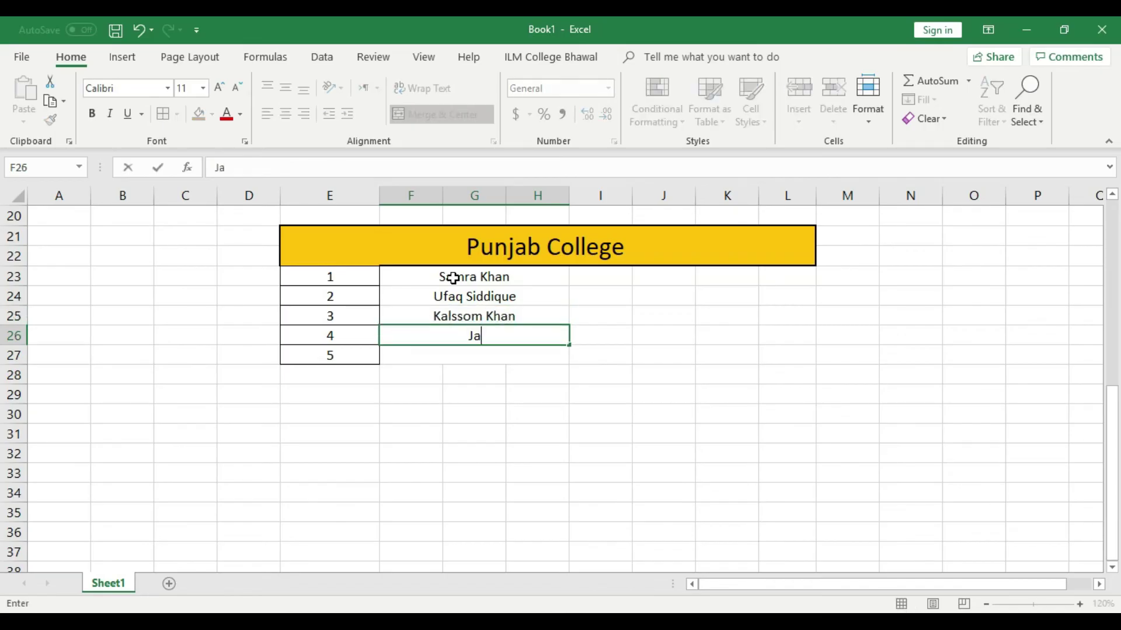
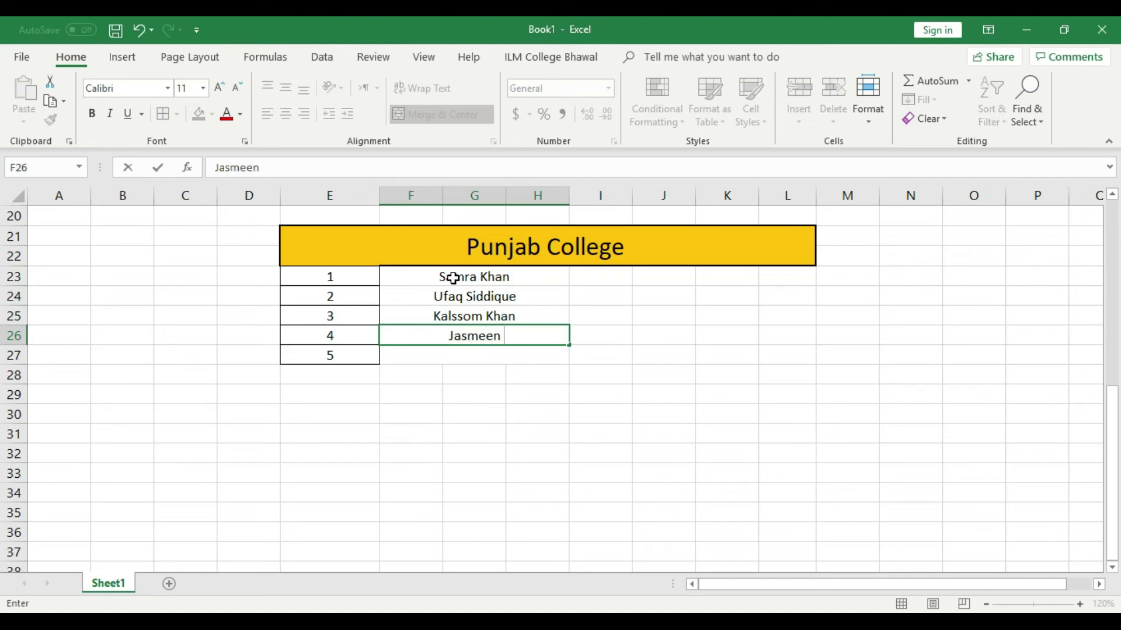
Enter the fourth and fifth student names in F26 and F27
{"action": "key", "text": "Return"}
{"action": "type", "text": "K"}
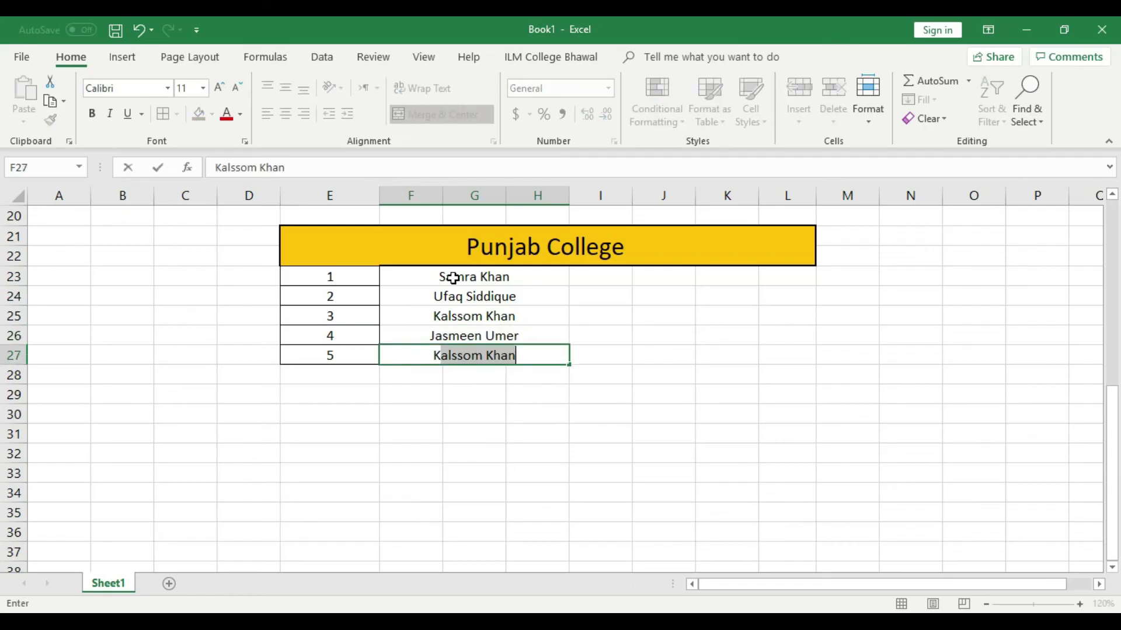
{"action": "type", "text": "awal"}
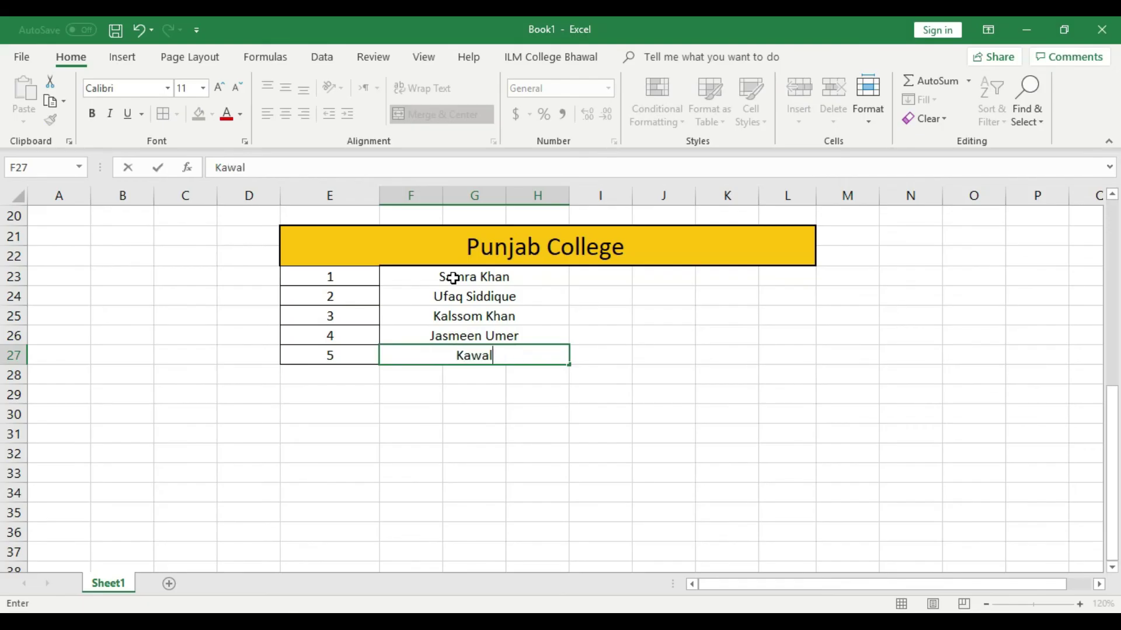
{"action": "left_click", "coordinate": [461, 432]}
Left-align the five student names and add borders between their rows
{"action": "left_click_drag", "start_coordinate": [499, 275], "coordinate": [505, 355]}
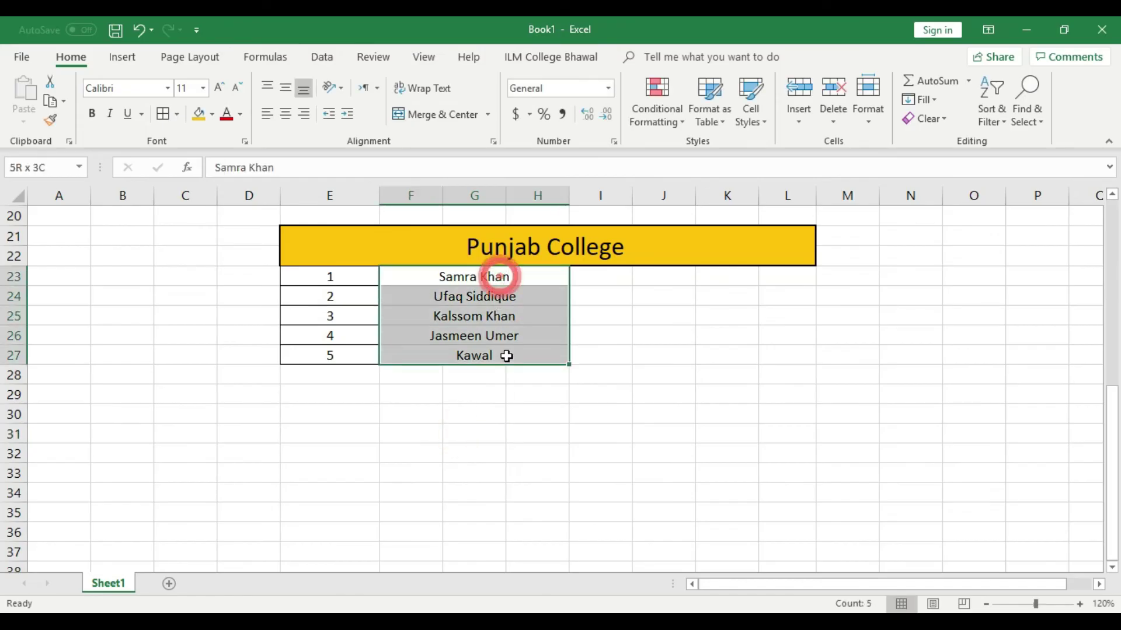
{"action": "left_click", "coordinate": [266, 113]}
{"action": "left_click", "coordinate": [596, 353]}
{"action": "left_click_drag", "start_coordinate": [469, 276], "coordinate": [470, 356]}
{"action": "left_click", "coordinate": [159, 113]}
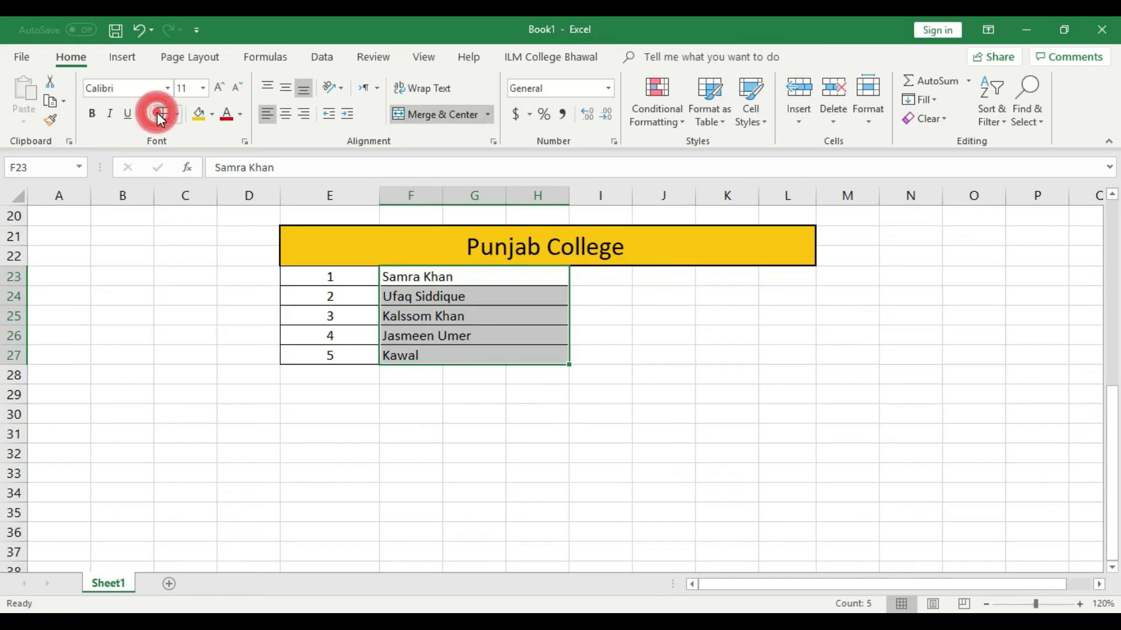
{"action": "left_click", "coordinate": [635, 313]}
Merge I23:J23 and copy the merged cell down through row 27
{"action": "left_click_drag", "start_coordinate": [601, 279], "coordinate": [655, 280]}
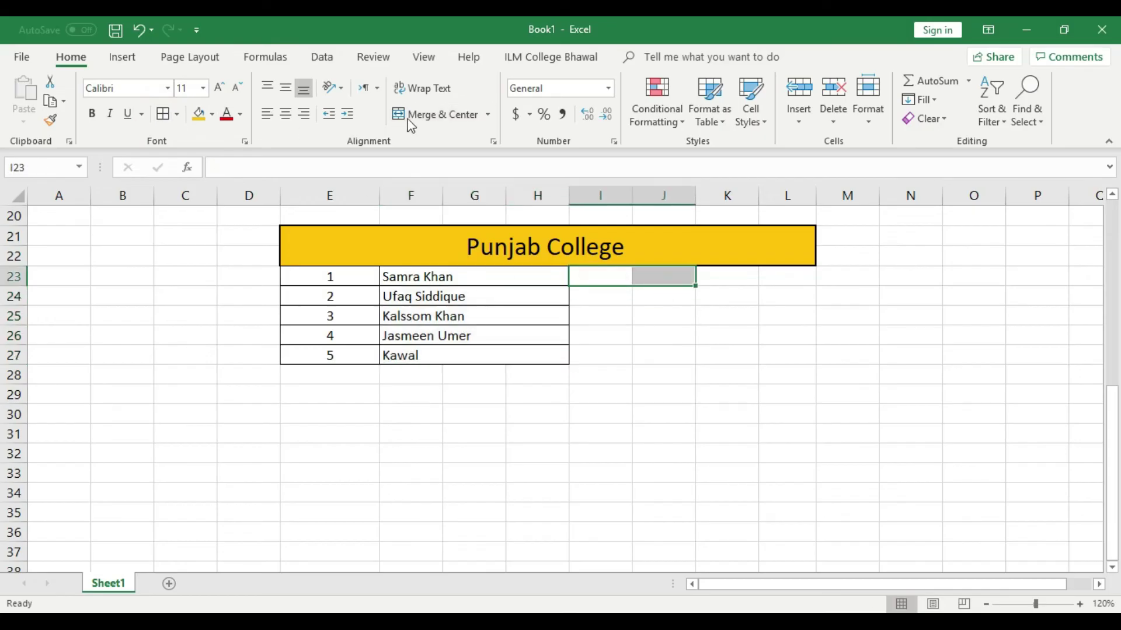
{"action": "left_click", "coordinate": [432, 114]}
{"action": "left_click", "coordinate": [660, 400]}
{"action": "left_click", "coordinate": [638, 283]}
{"action": "left_click_drag", "start_coordinate": [696, 287], "coordinate": [697, 365]}
{"action": "left_click", "coordinate": [665, 398]}
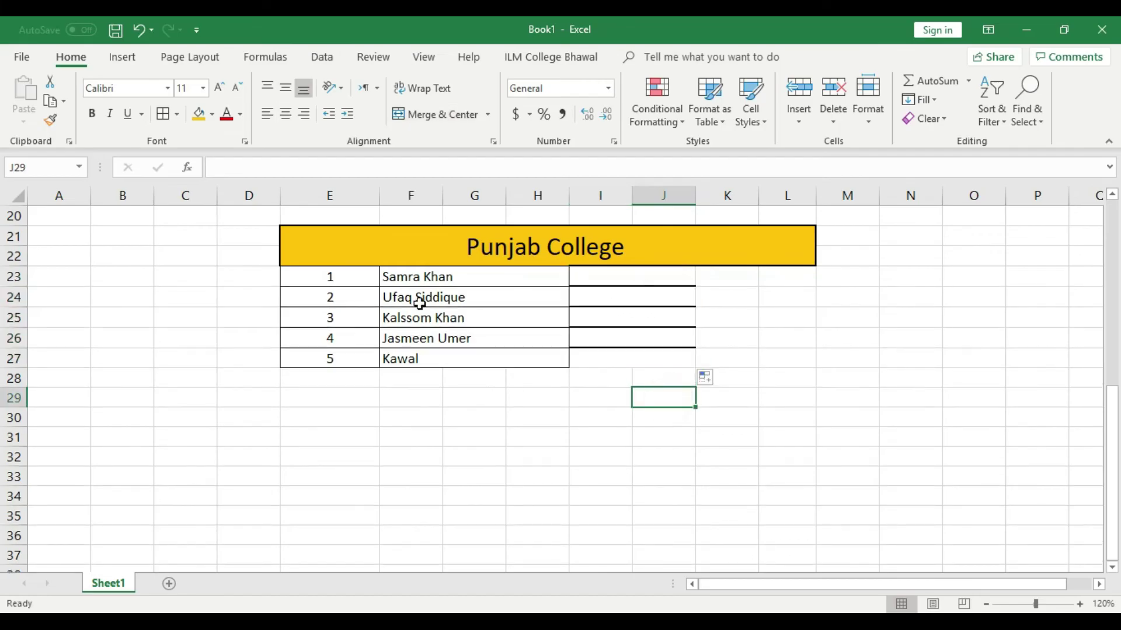
{"action": "left_click_drag", "start_coordinate": [358, 285], "coordinate": [645, 355]}
Border the whole E23:J27 table and enter the header Date in merged I23
{"action": "left_click", "coordinate": [163, 114]}
{"action": "left_click", "coordinate": [544, 461]}
{"action": "left_click", "coordinate": [606, 278]}
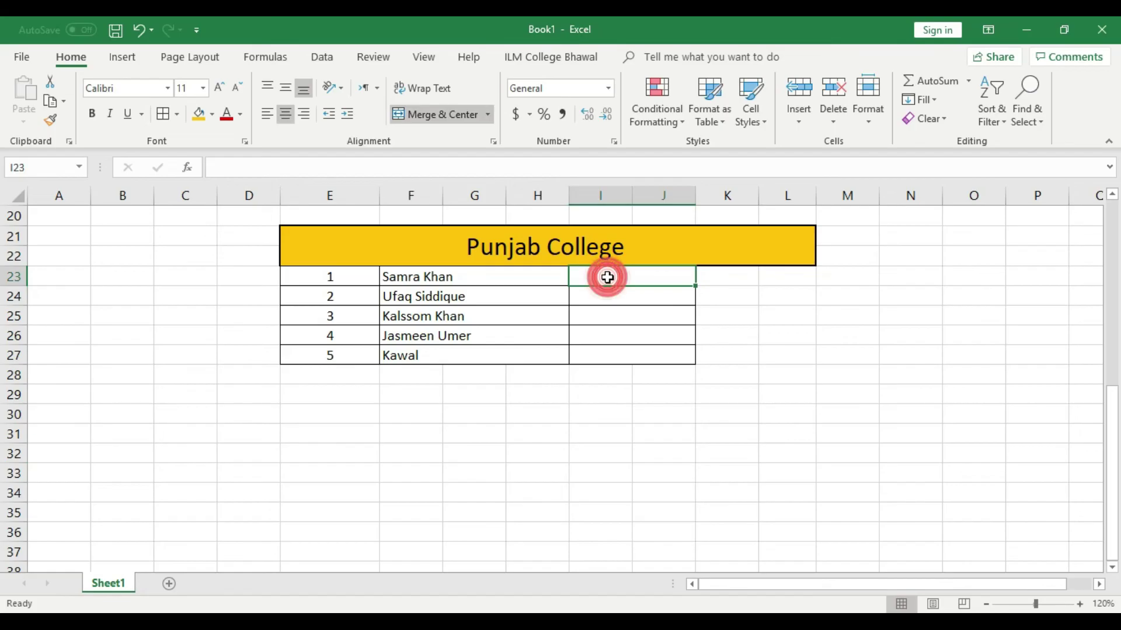
{"action": "type", "text": "Date"}
{"action": "left_click", "coordinate": [621, 295]}
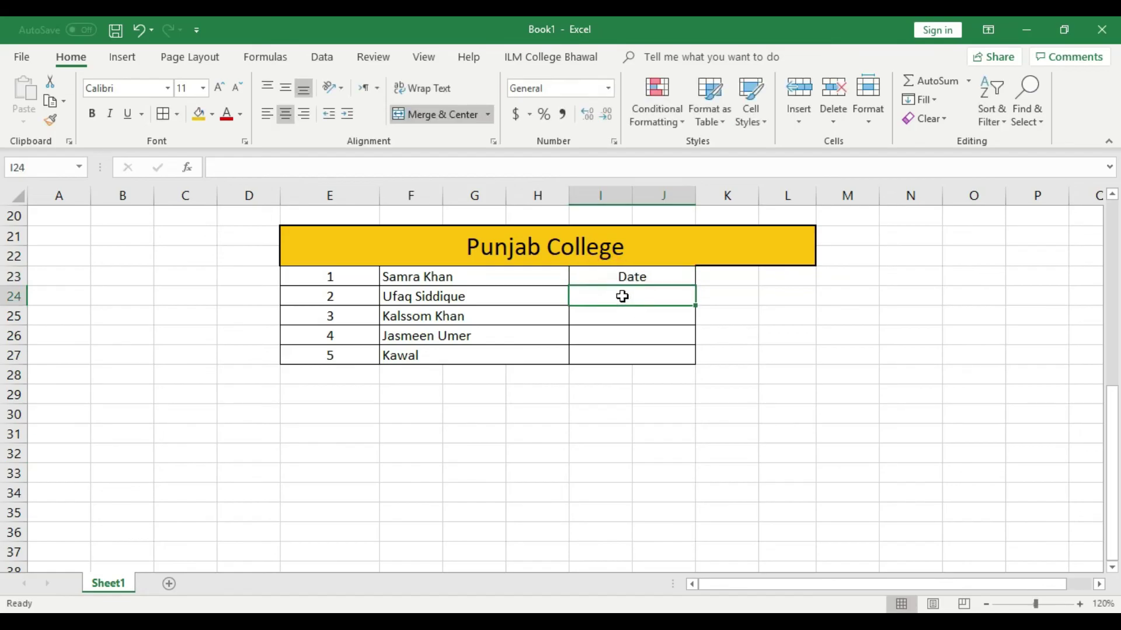
{"action": "left_click", "coordinate": [641, 244]}
{"action": "left_click", "coordinate": [649, 337]}
Enter the amounts 25000, 12000, 6000 and 2000 in I24 to I27
{"action": "left_click", "coordinate": [641, 290]}
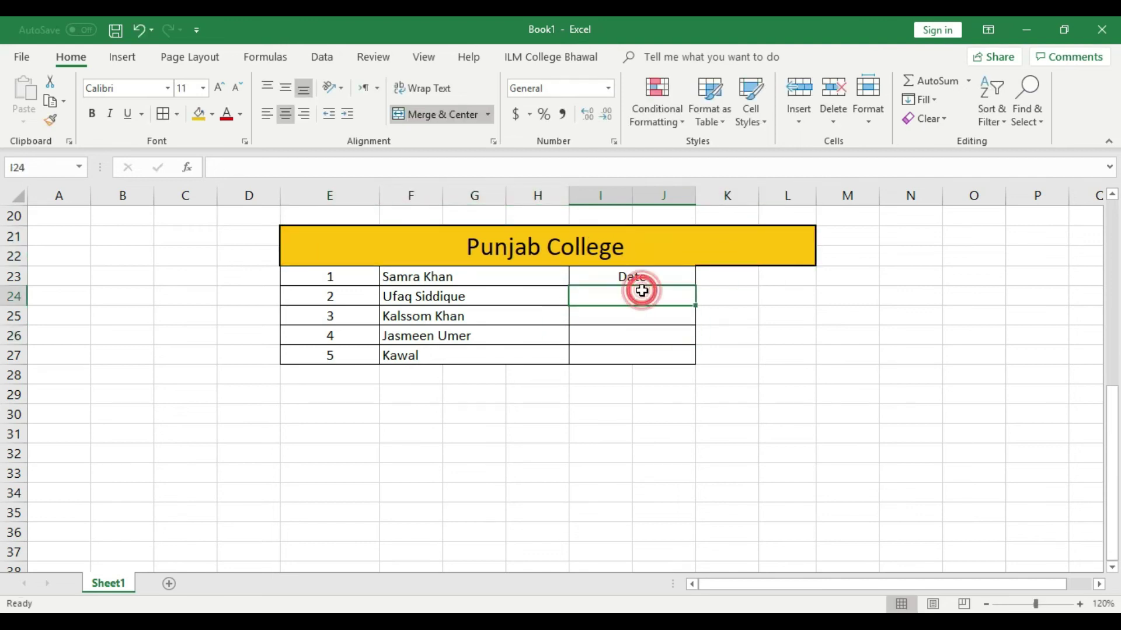
{"action": "type", "text": "25000"}
{"action": "left_click", "coordinate": [642, 311]}
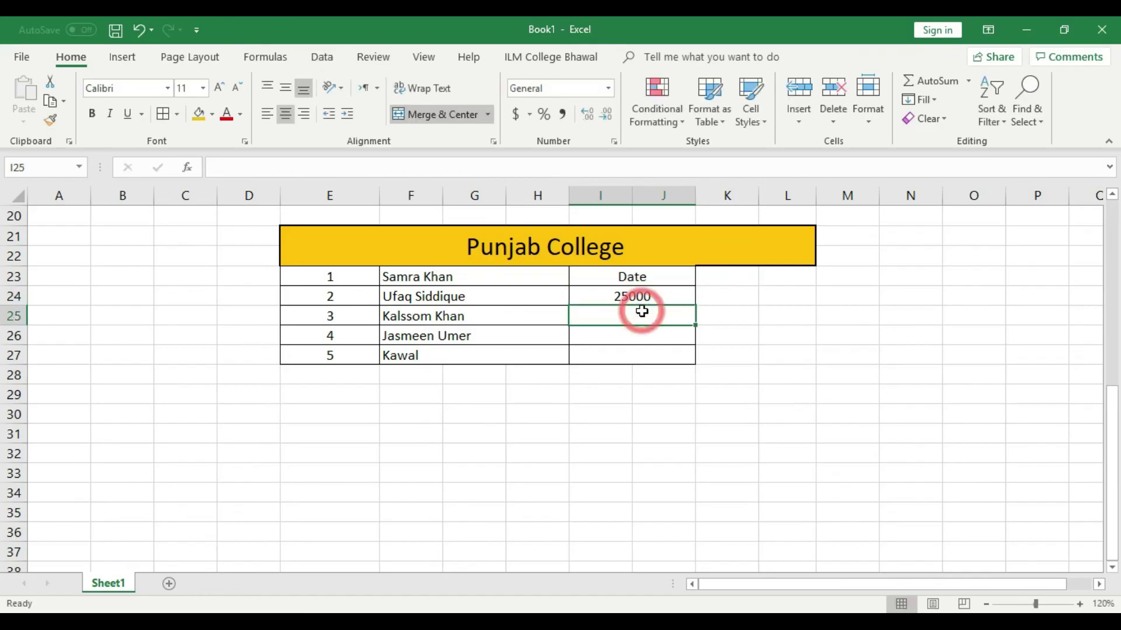
{"action": "type", "text": "12000"}
{"action": "left_click", "coordinate": [641, 332]}
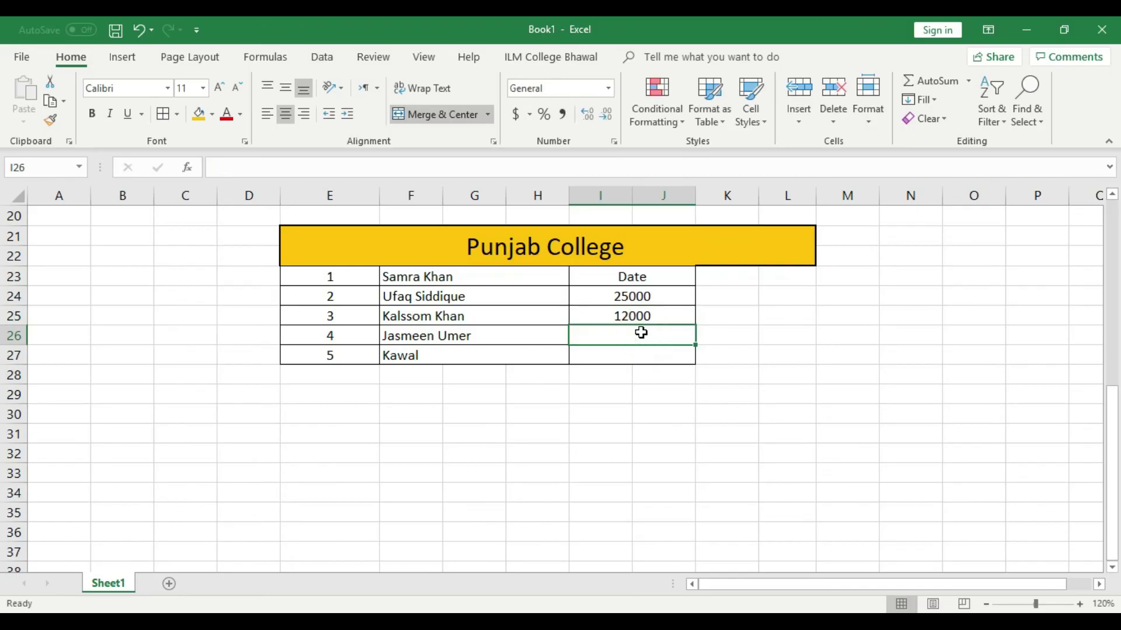
{"action": "type", "text": "6000"}
{"action": "left_click", "coordinate": [644, 357]}
{"action": "type", "text": "2"}
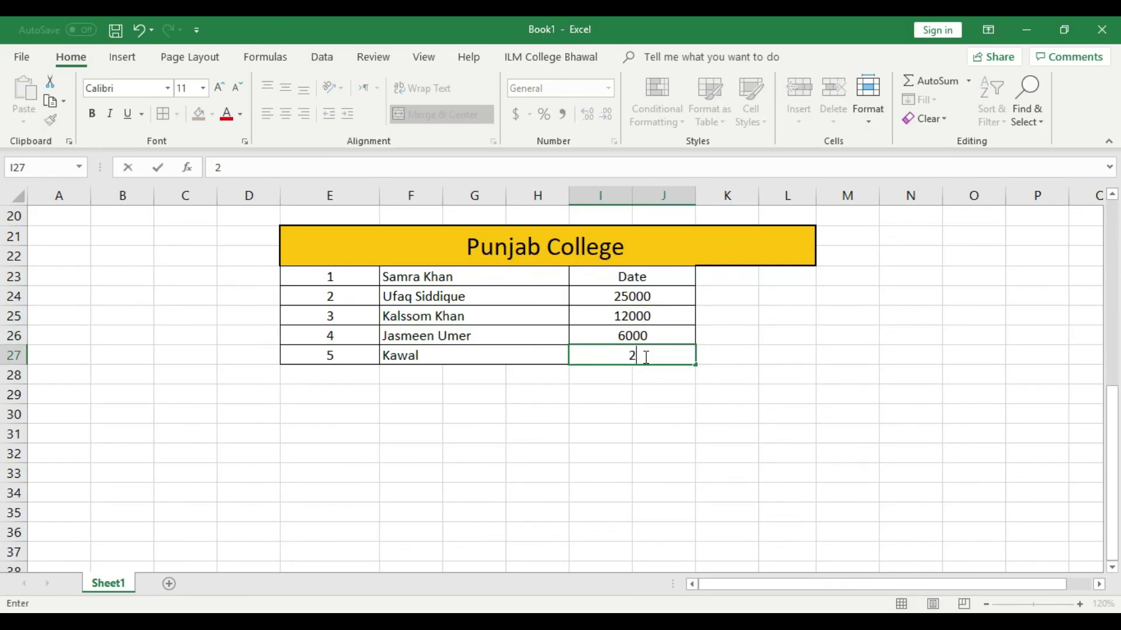
{"action": "type", "text": "000"}
{"action": "left_click", "coordinate": [638, 417]}
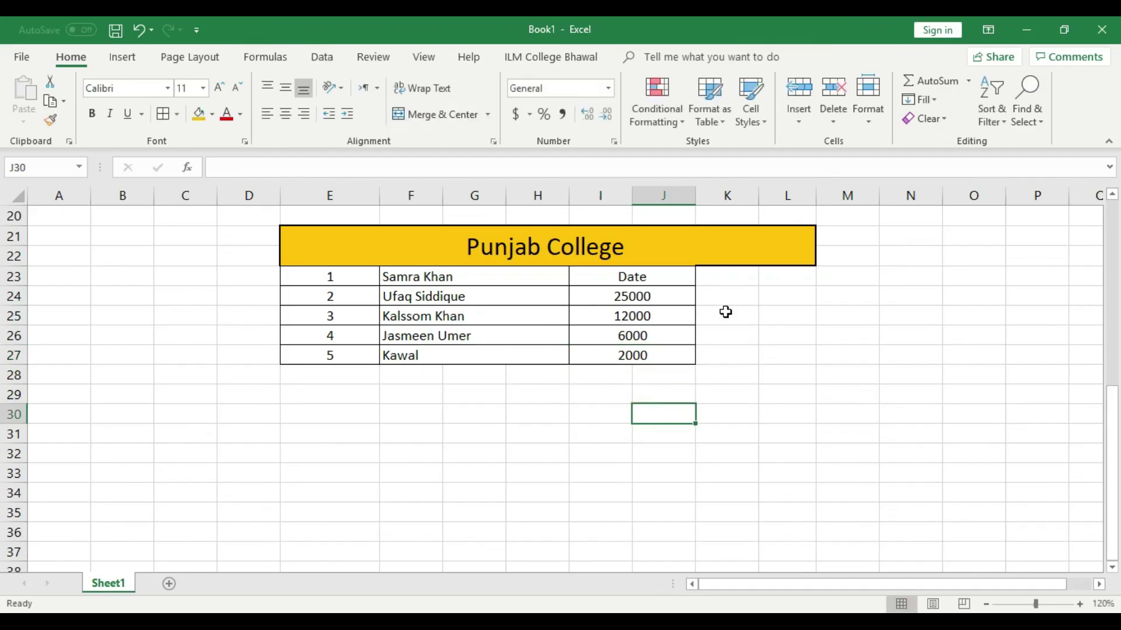
Rename the I23 header to Packge and merge K23:L23 for the next column
{"action": "left_click_drag", "start_coordinate": [717, 283], "coordinate": [777, 281]}
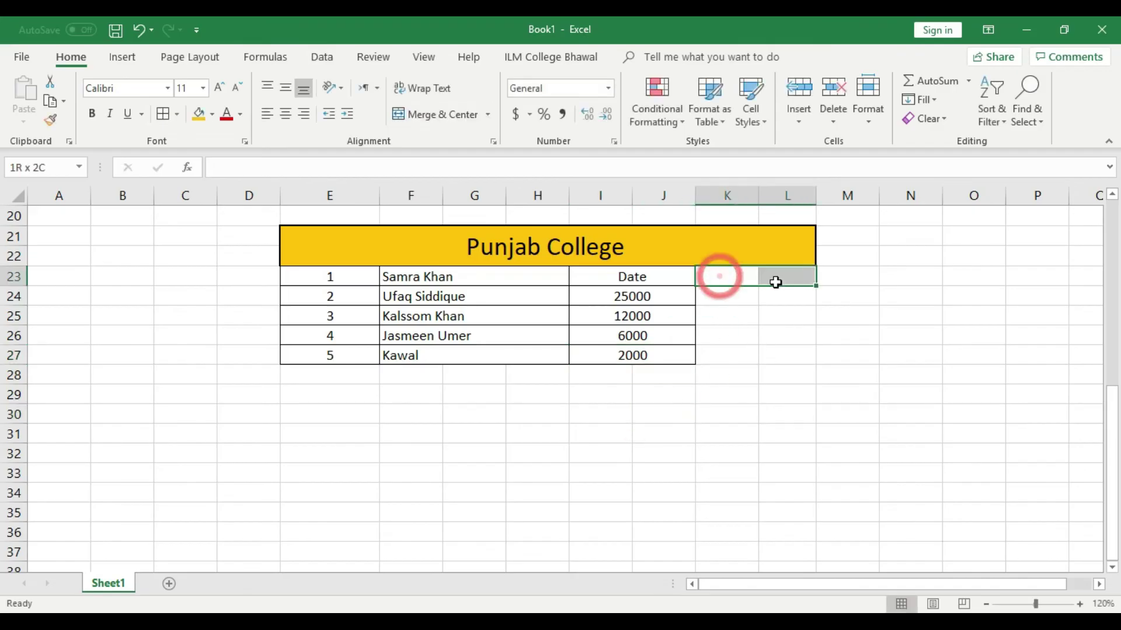
{"action": "left_click", "coordinate": [650, 283]}
{"action": "type", "text": "P"}
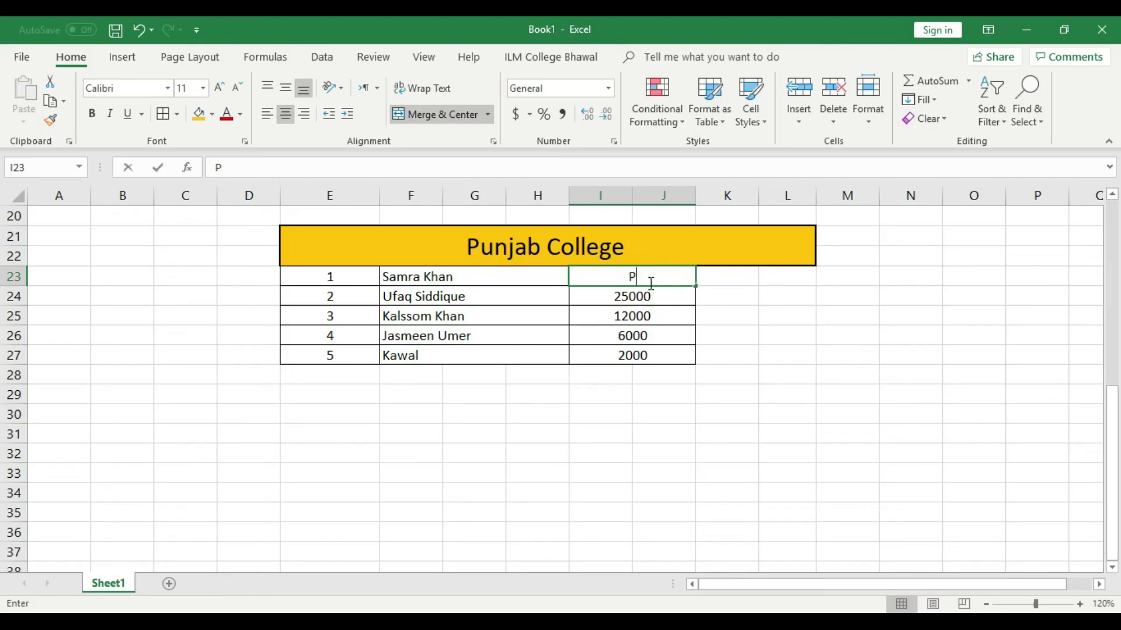
{"action": "type", "text": "ackge"}
{"action": "left_click", "coordinate": [738, 279]}
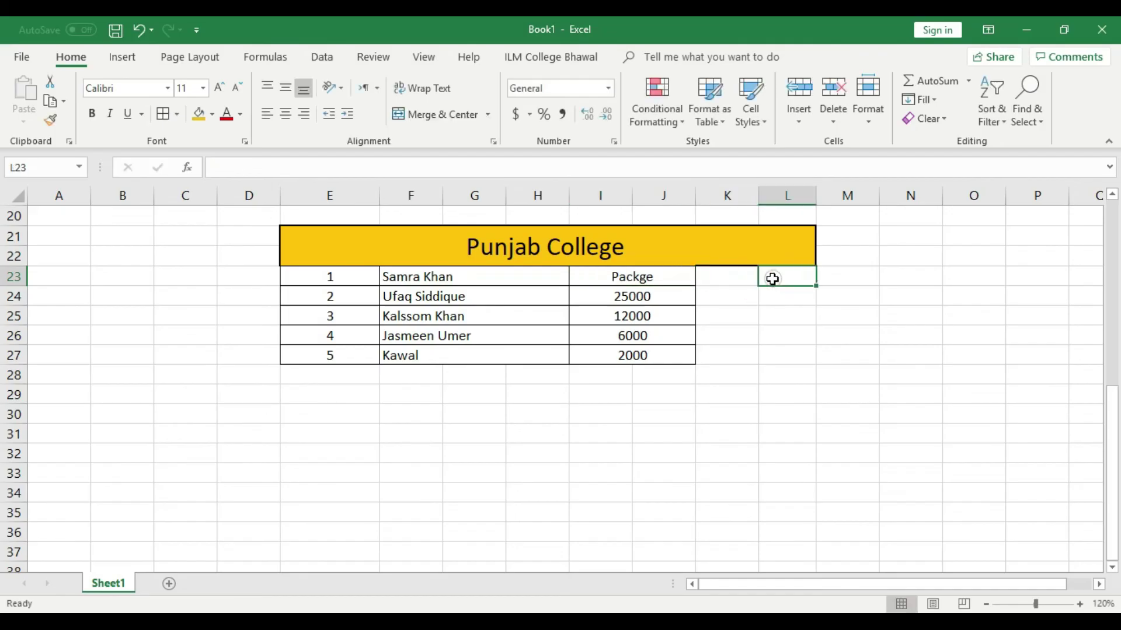
{"action": "left_click_drag", "start_coordinate": [771, 277], "coordinate": [751, 278]}
{"action": "left_click", "coordinate": [412, 115]}
Enter Date in merged K23, merge K24:L24 and copy it down to row 27
{"action": "left_click", "coordinate": [736, 353]}
{"action": "left_click", "coordinate": [734, 280]}
{"action": "type", "text": "Date"}
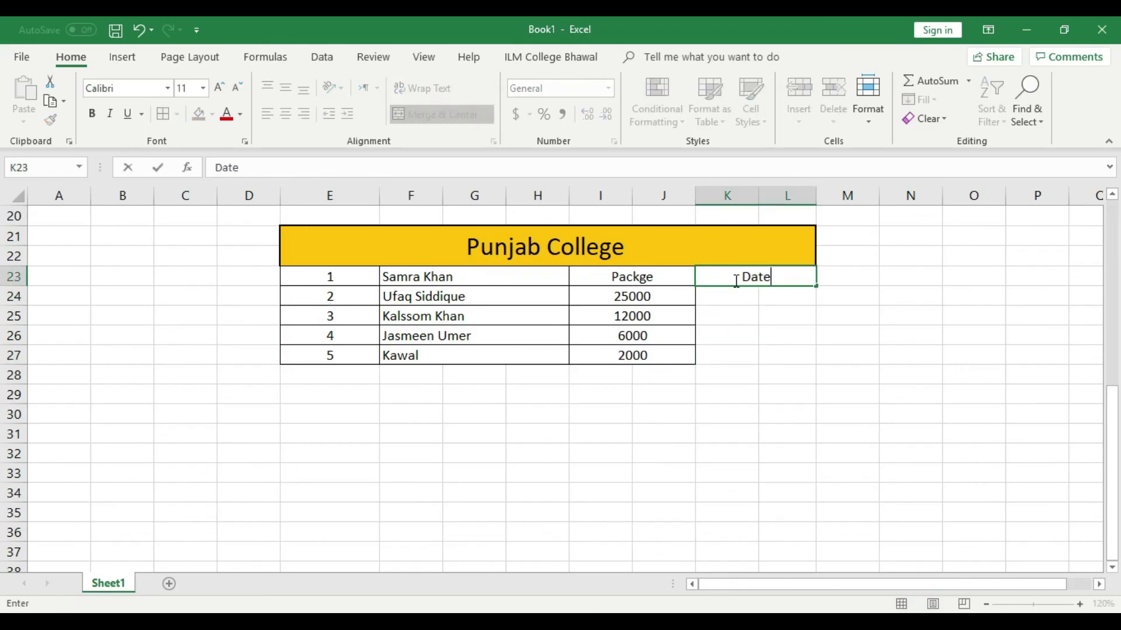
{"action": "left_click", "coordinate": [739, 293]}
{"action": "mouse_move", "coordinate": [758, 299]}
{"action": "left_mouse_down"}
{"action": "mouse_move", "coordinate": [788, 297]}
{"action": "mouse_move", "coordinate": [813, 367]}
{"action": "left_mouse_up"}
{"action": "left_click", "coordinate": [435, 114]}
{"action": "left_click", "coordinate": [805, 321]}
{"action": "left_click", "coordinate": [806, 298]}
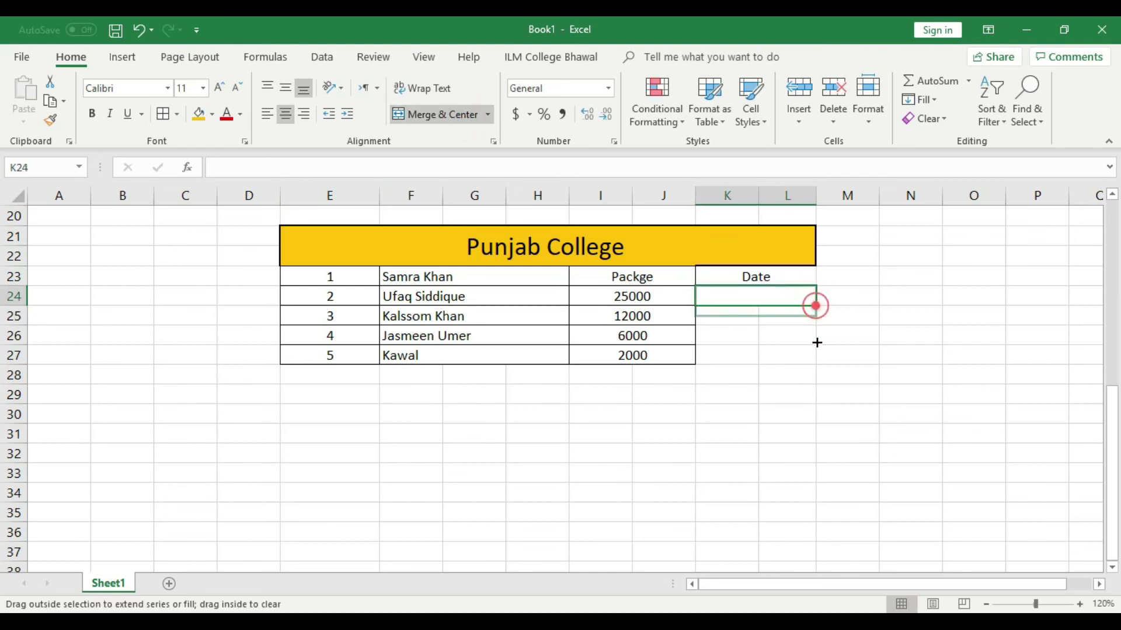
{"action": "left_click", "coordinate": [771, 388]}
Enter the dates 25-9-2019, 26-9-2019, 27-9-2019 and 28-9-2019 in K24 to K27
{"action": "left_click", "coordinate": [757, 296]}
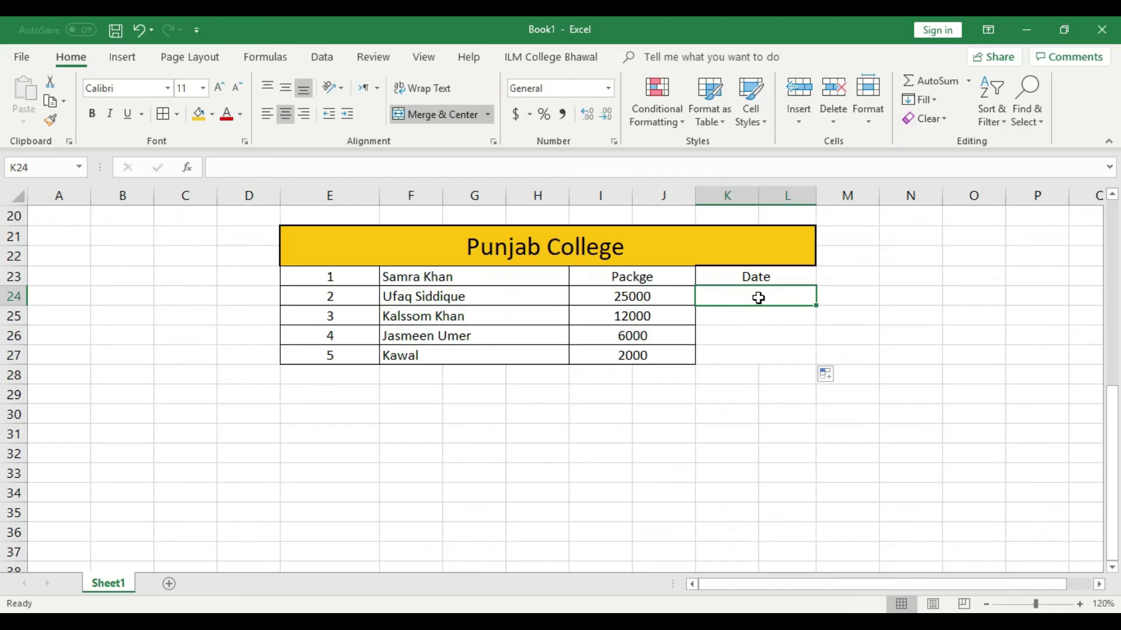
{"action": "type", "text": "25"}
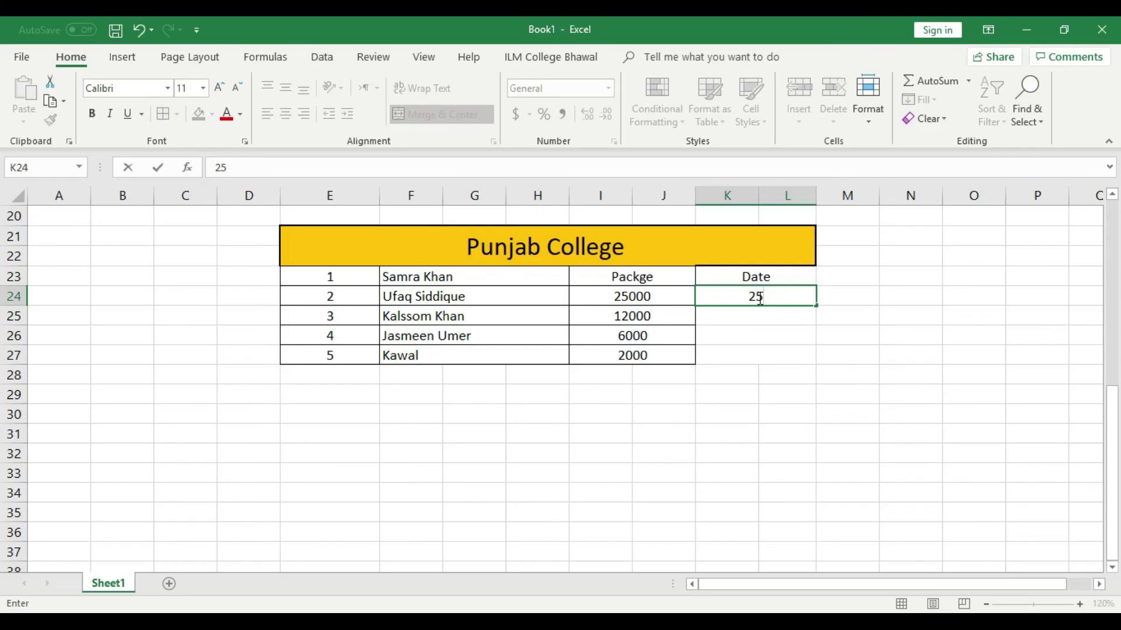
{"action": "type", "text": "-9-2019"}
{"action": "left_click", "coordinate": [762, 309]}
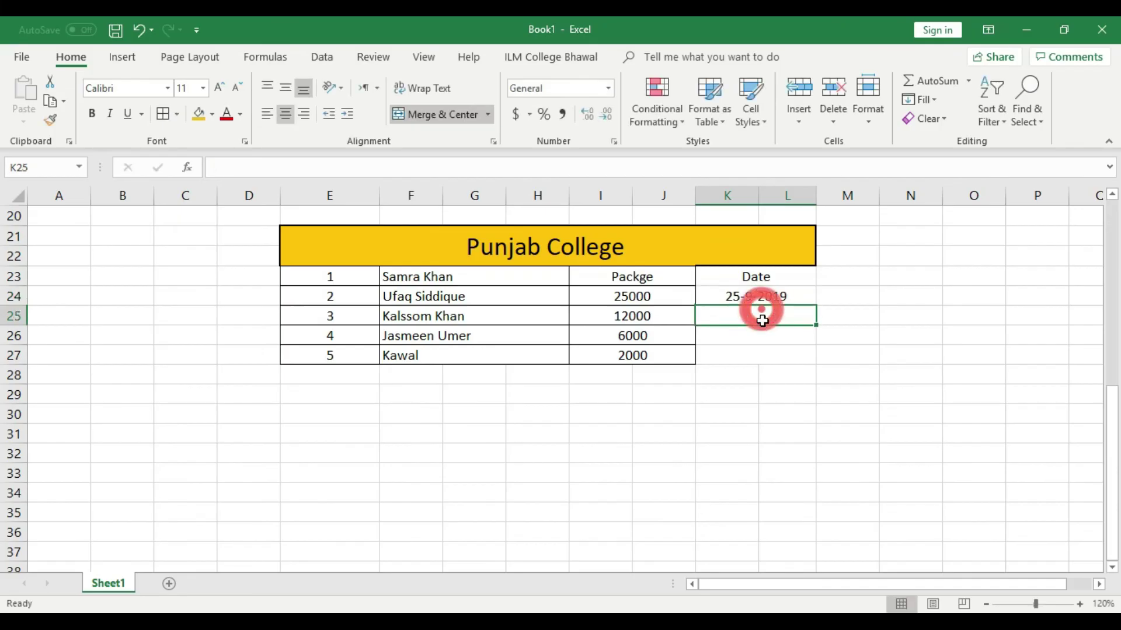
{"action": "type", "text": "26-9-2019"}
{"action": "left_click", "coordinate": [768, 336]}
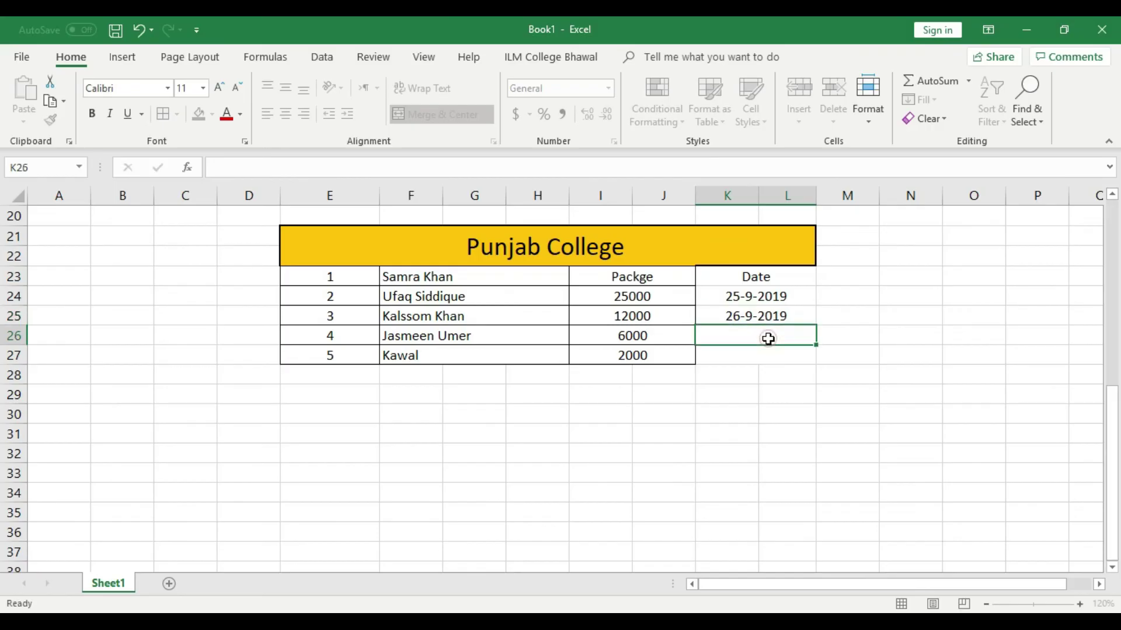
{"action": "type", "text": "27-9-2019"}
{"action": "left_click", "coordinate": [768, 353]}
{"action": "type", "text": "28-9-2019"}
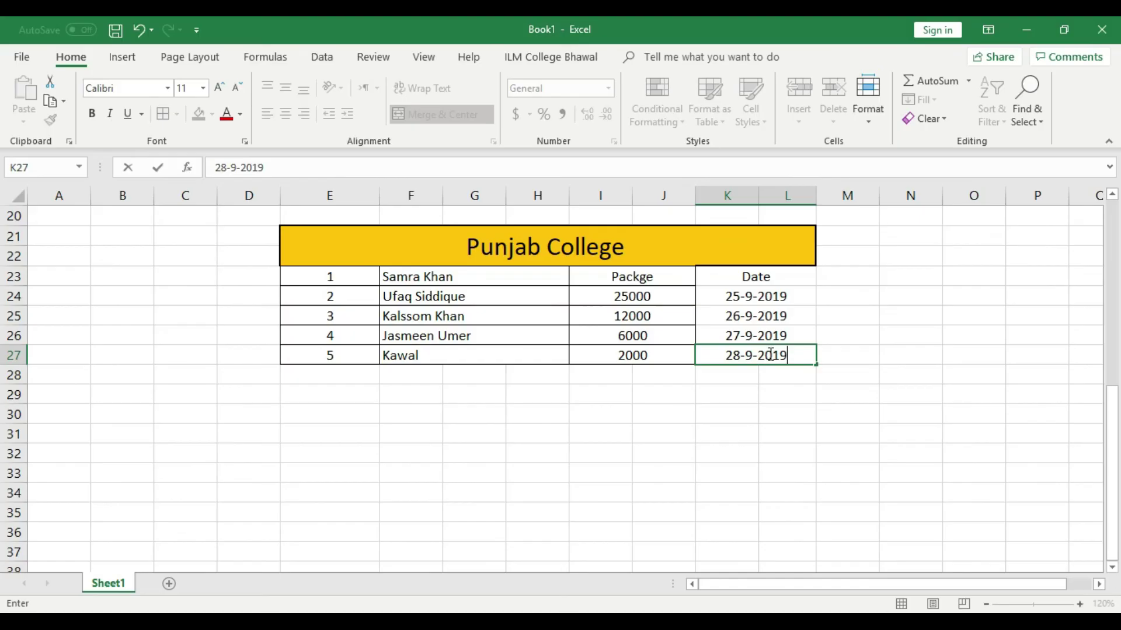
Apply borders to every cell of the Date column
{"action": "left_click", "coordinate": [758, 415]}
{"action": "left_click_drag", "start_coordinate": [756, 277], "coordinate": [750, 353]}
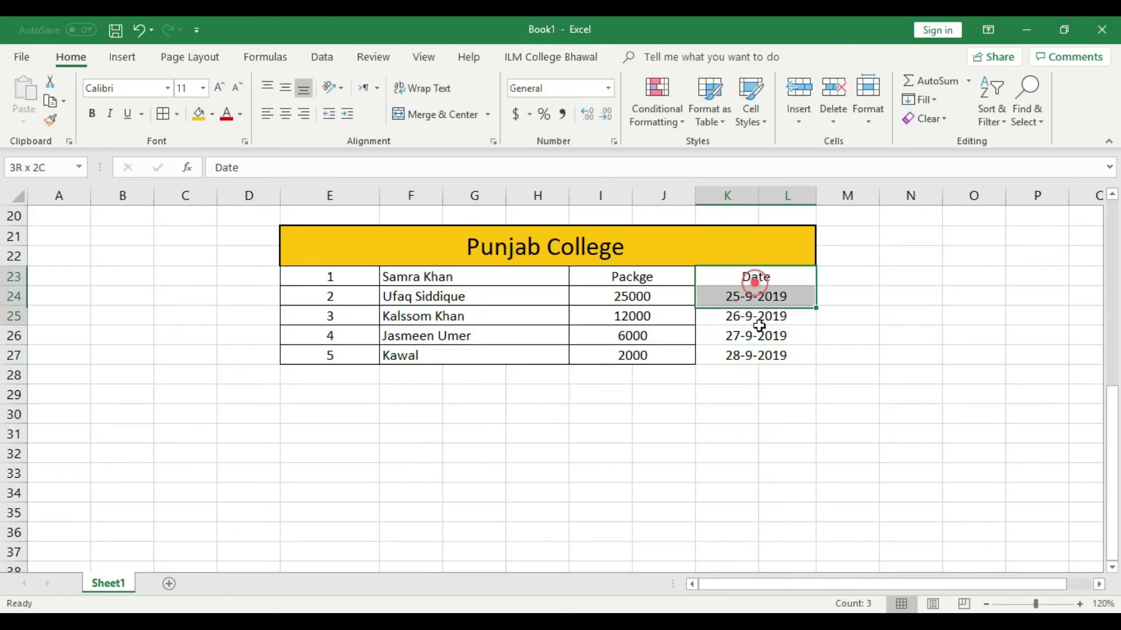
{"action": "left_click", "coordinate": [163, 117]}
{"action": "left_click", "coordinate": [615, 513]}
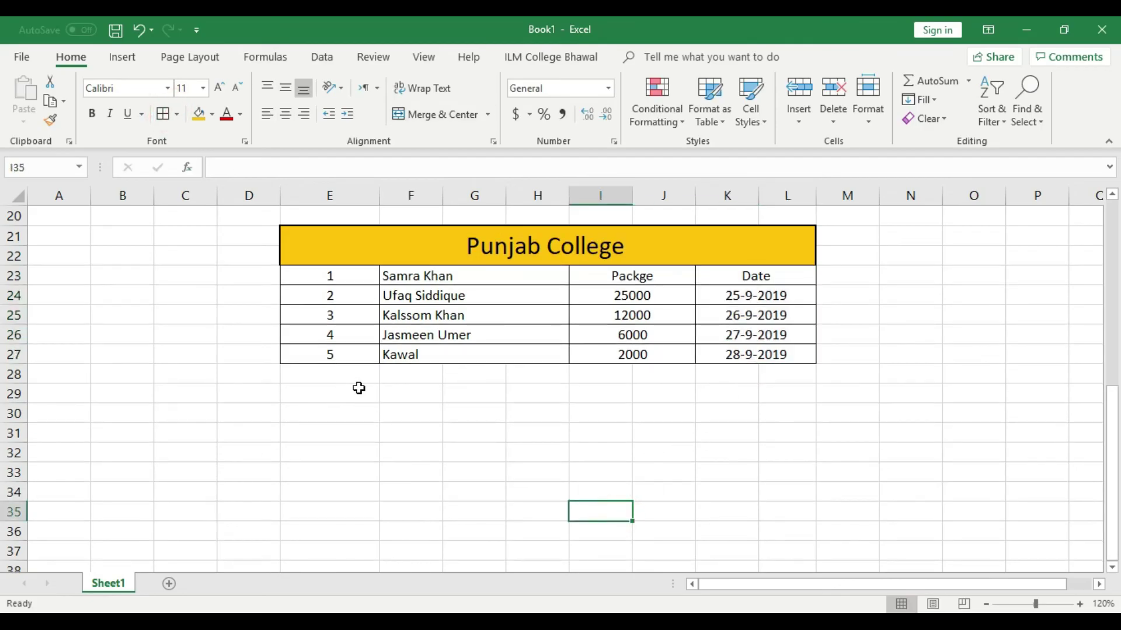
Merge E29:H30 and E31:H32 and give both blocks Thick Outside Borders
{"action": "left_click_drag", "start_coordinate": [358, 388], "coordinate": [527, 413]}
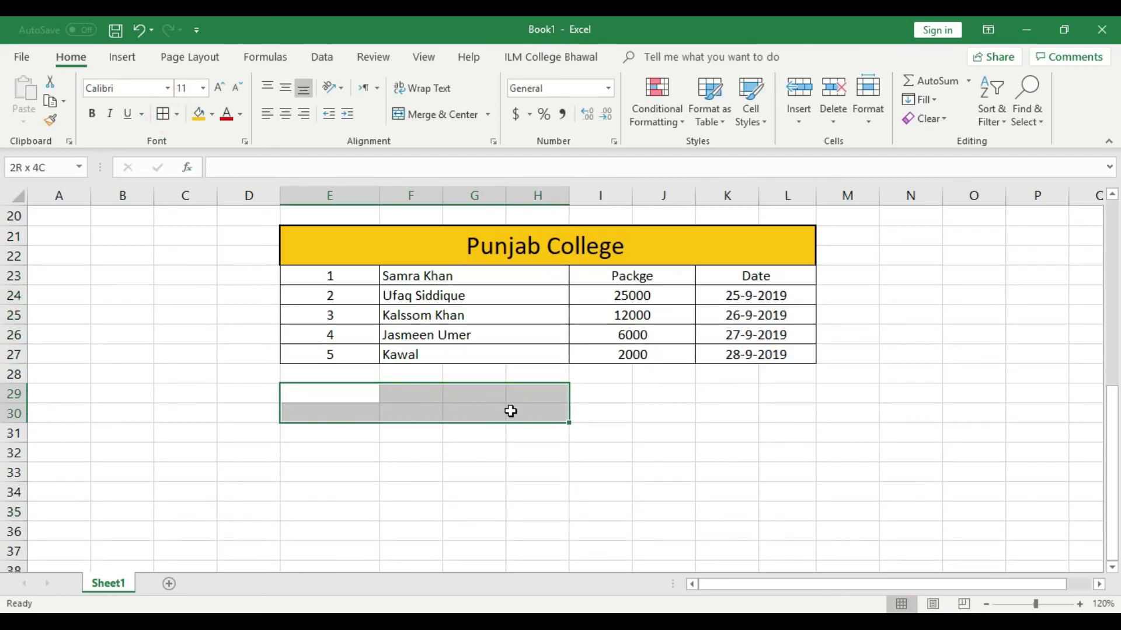
{"action": "left_click", "coordinate": [415, 114]}
{"action": "left_click", "coordinate": [458, 475]}
{"action": "mouse_move", "coordinate": [344, 435]}
{"action": "left_mouse_down"}
{"action": "mouse_move", "coordinate": [496, 468]}
{"action": "mouse_move", "coordinate": [523, 453]}
{"action": "left_mouse_up"}
{"action": "left_click", "coordinate": [438, 114]}
{"action": "left_click", "coordinate": [494, 456]}
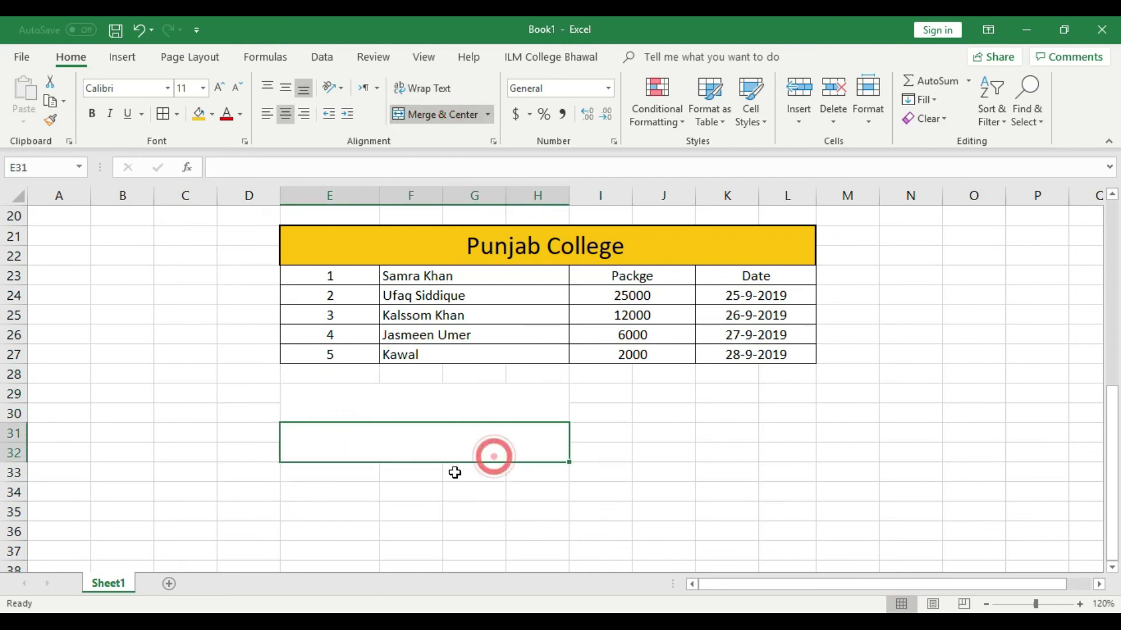
{"action": "left_click", "coordinate": [176, 114]}
{"action": "left_click", "coordinate": [218, 295]}
{"action": "left_click", "coordinate": [420, 472]}
{"action": "left_click", "coordinate": [405, 402]}
{"action": "left_click", "coordinate": [165, 114]}
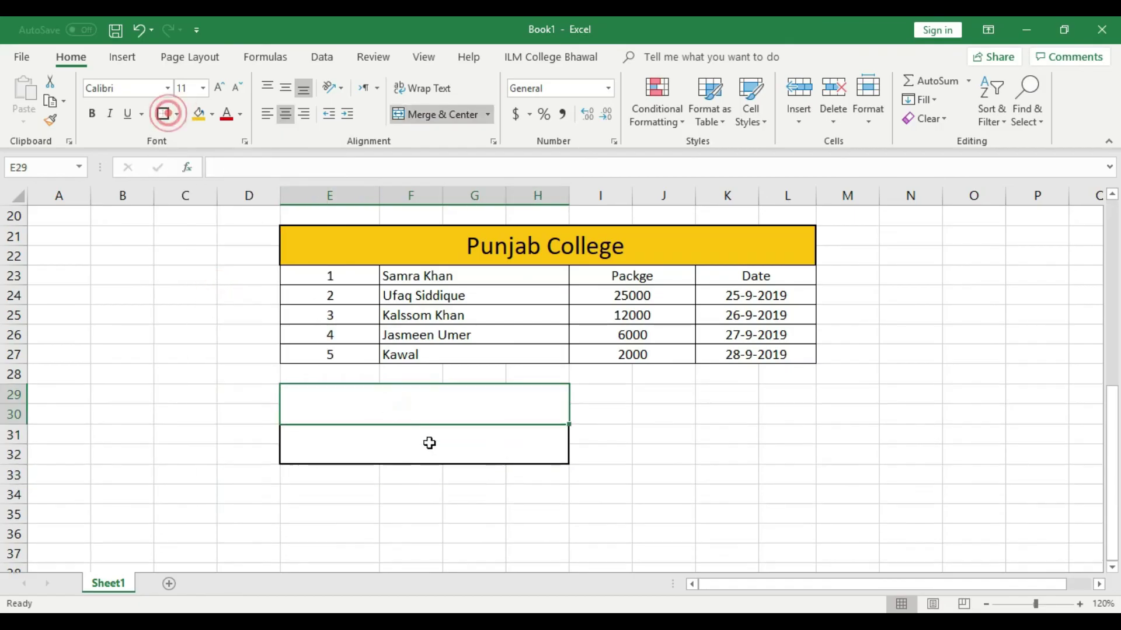
Type the label Min Package in merged cell E29
{"action": "left_click", "coordinate": [420, 404]}
{"action": "type", "text": "Mi"}
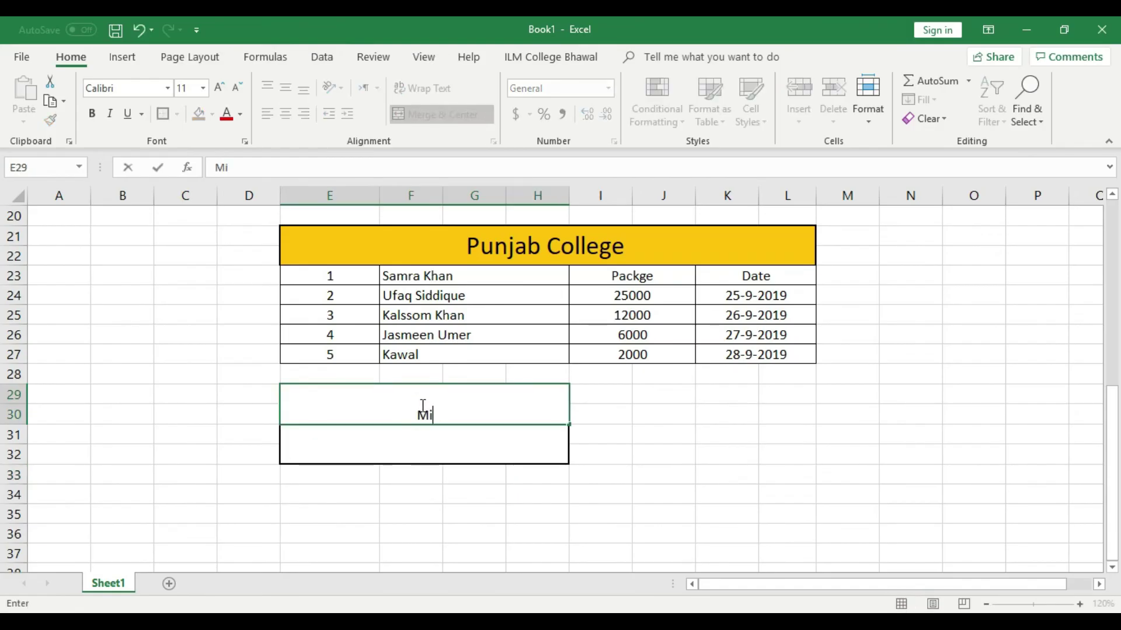
{"action": "type", "text": "num"}
{"action": "key", "text": "BackSpace"}
{"action": "key", "text": "BackSpace"}
{"action": "type", "text": "pACK"}
Type Max Package in merged E31 and middle-align it vertically
{"action": "key", "text": "BackSpace"}
{"action": "key", "text": "BackSpace"}
{"action": "key", "text": "BackSpace"}
{"action": "key", "text": "BackSpace"}
{"action": "type", "text": "Package"}
{"action": "left_click", "coordinate": [425, 443]}
{"action": "type", "text": "Max PACK"}
{"action": "key", "text": "BackSpace"}
{"action": "key", "text": "BackSpace"}
{"action": "key", "text": "BackSpace"}
{"action": "type", "text": "ack"}
{"action": "key", "text": "BackSpace"}
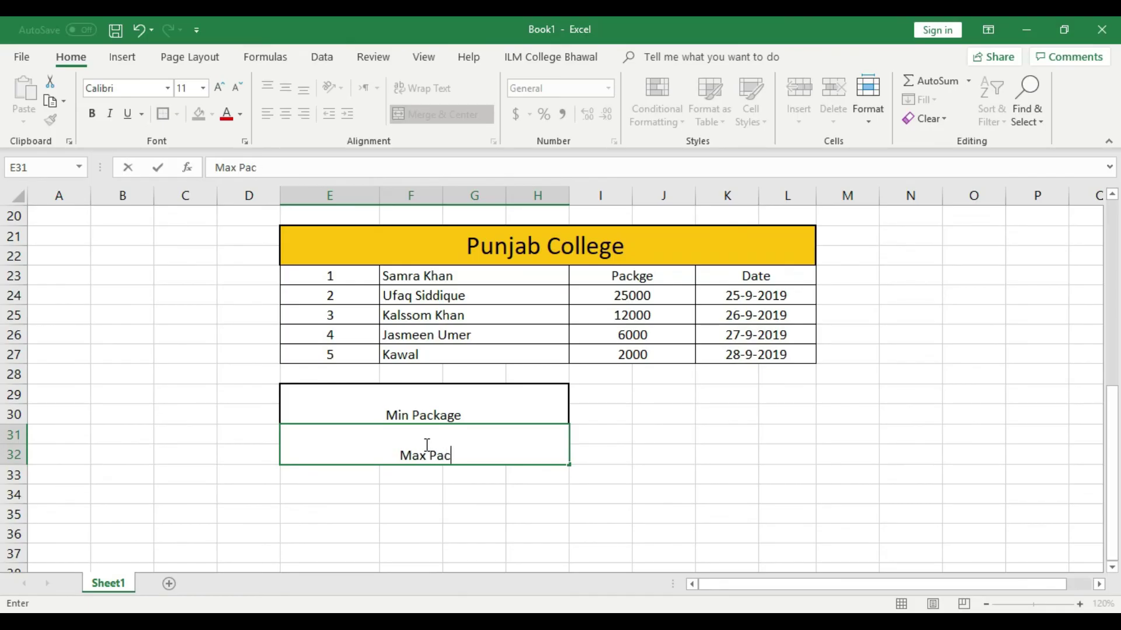
{"action": "type", "text": "kage"}
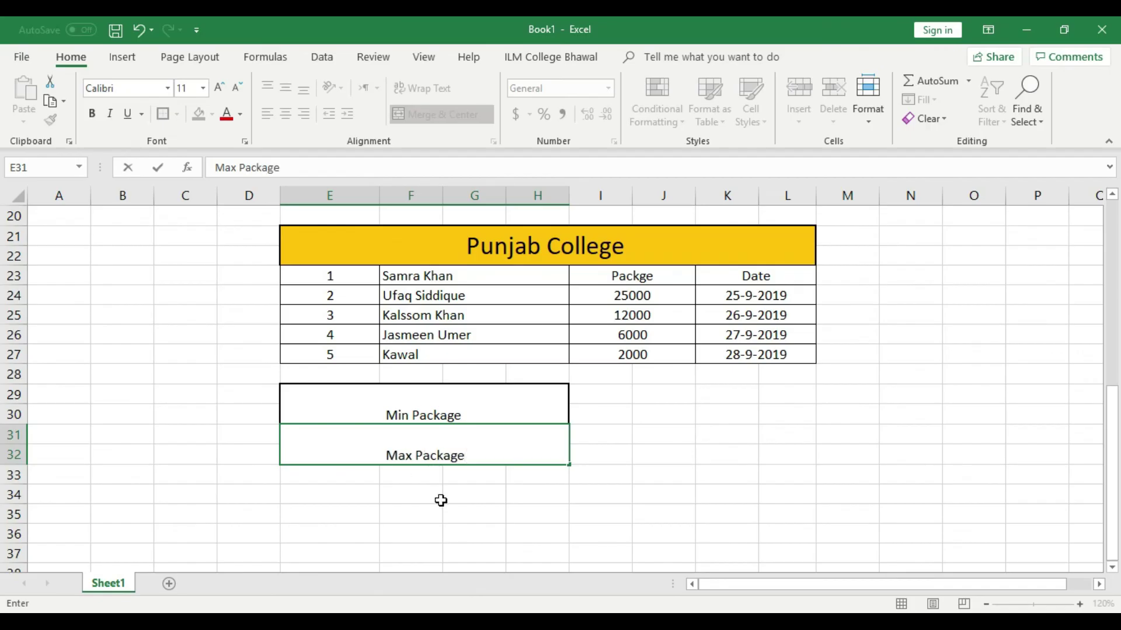
{"action": "left_click", "coordinate": [441, 500]}
{"action": "left_click", "coordinate": [440, 450]}
{"action": "left_click", "coordinate": [285, 87]}
Merge I29:L30 and I31:L32 into two value cells beside Min Package and Max Package
{"action": "left_click_drag", "start_coordinate": [595, 391], "coordinate": [794, 415]}
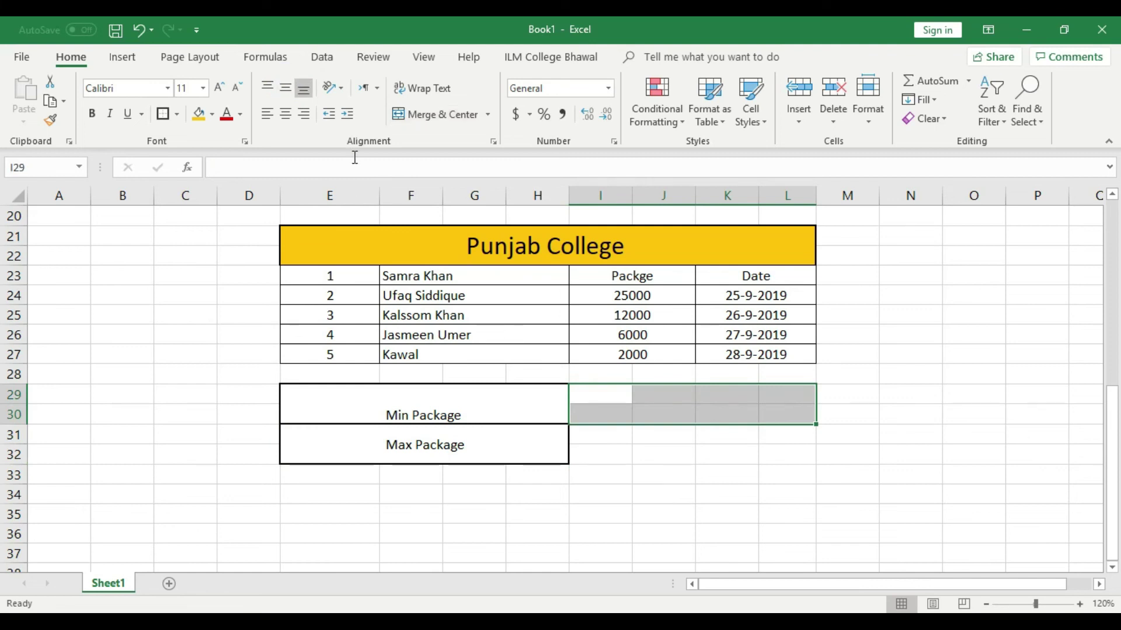
{"action": "left_click", "coordinate": [454, 123]}
{"action": "left_click_drag", "start_coordinate": [625, 436], "coordinate": [782, 449]}
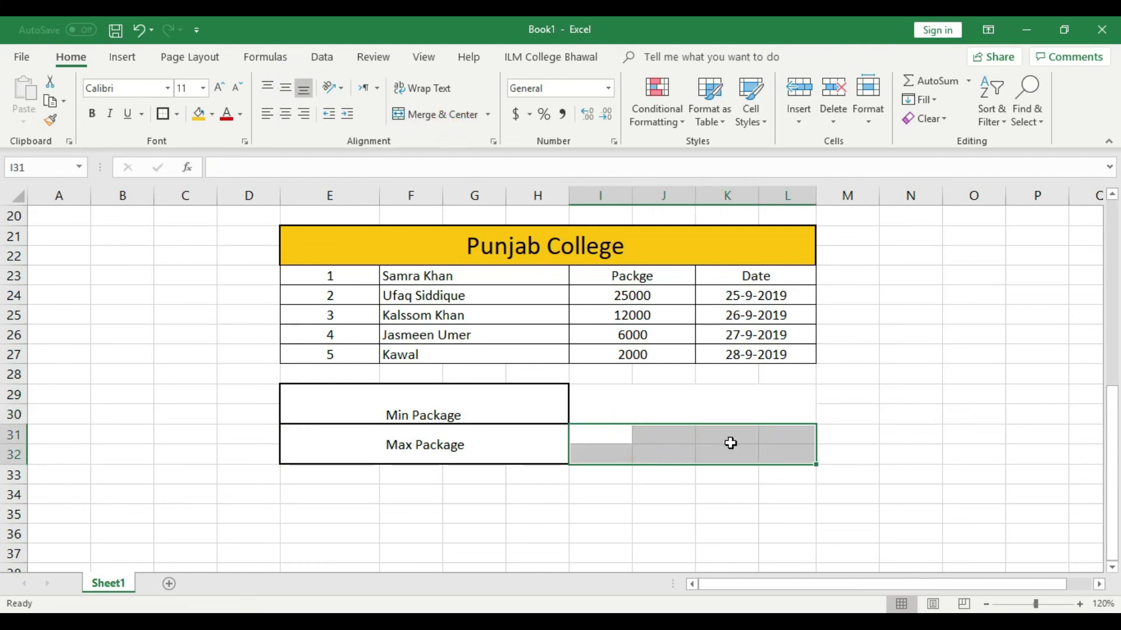
{"action": "left_click", "coordinate": [450, 115]}
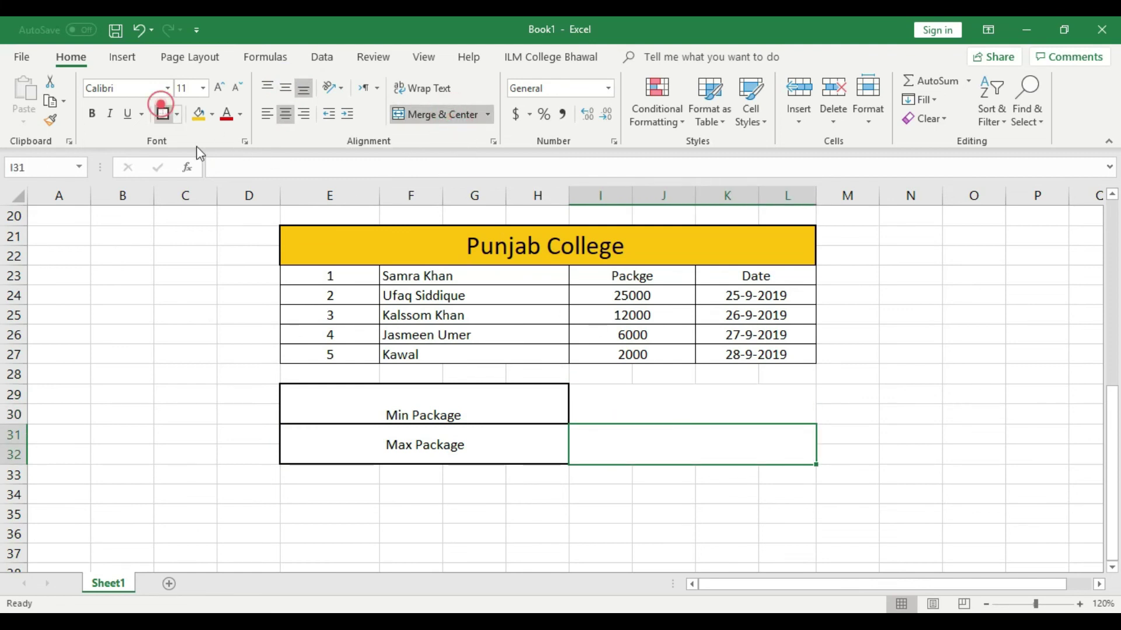
Give both merged value cells thick outside borders and begin a =MIN( formula in I29
{"action": "left_click", "coordinate": [641, 398]}
{"action": "left_click", "coordinate": [163, 113]}
{"action": "left_click", "coordinate": [671, 458]}
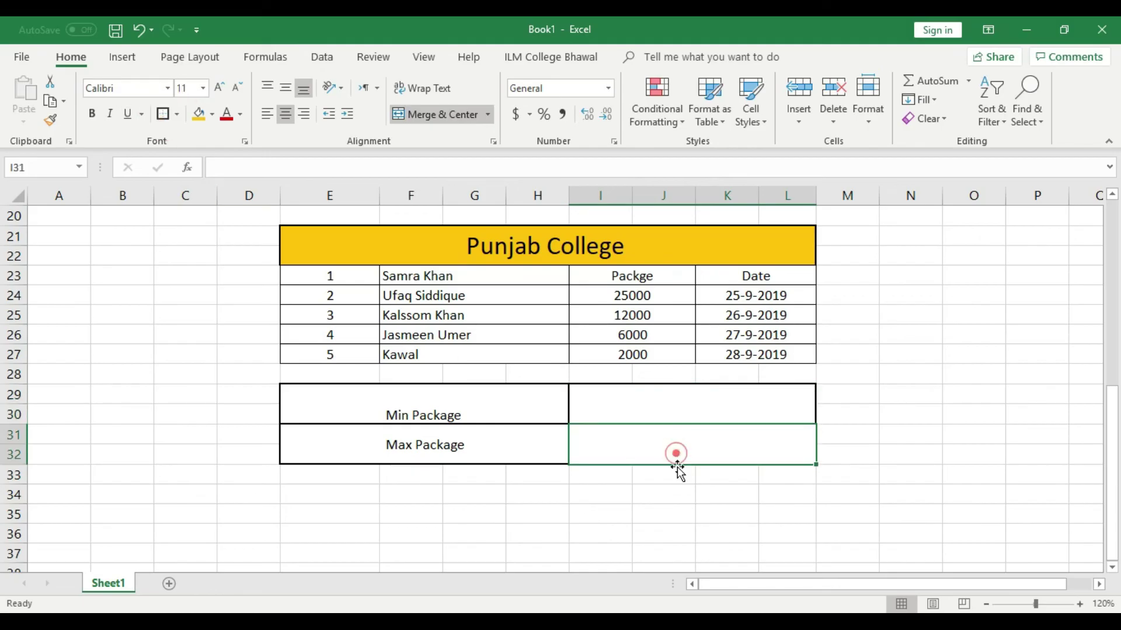
{"action": "left_click", "coordinate": [682, 514]}
{"action": "left_click", "coordinate": [681, 453]}
{"action": "left_click", "coordinate": [163, 114]}
{"action": "left_click", "coordinate": [616, 520]}
{"action": "left_click", "coordinate": [691, 403]}
{"action": "type", "text": "="}
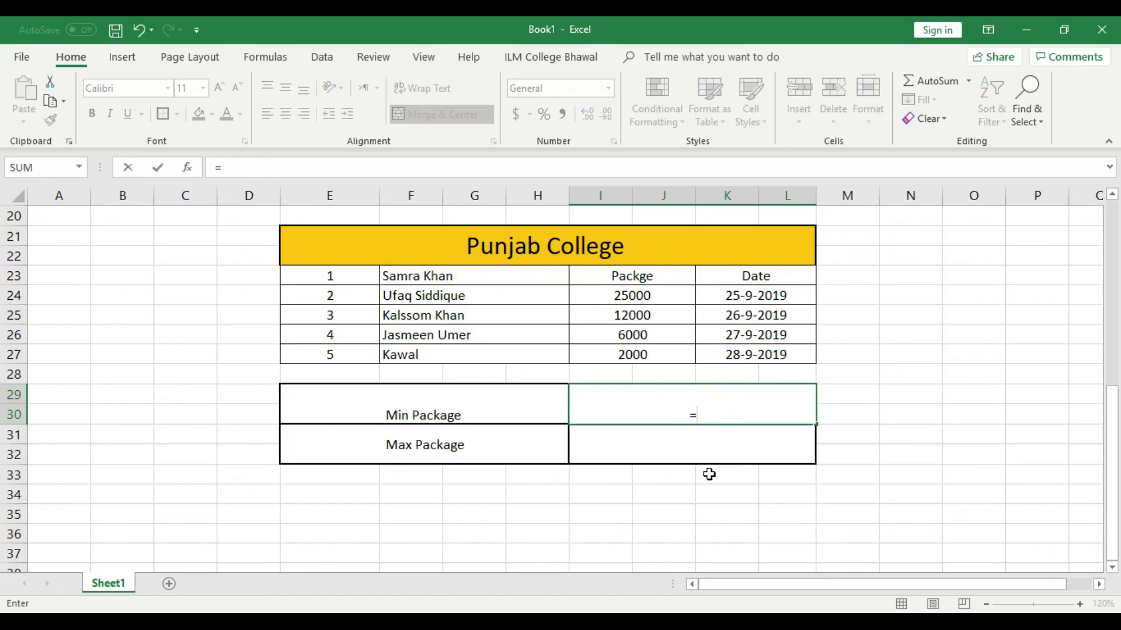
{"action": "type", "text": "min"}
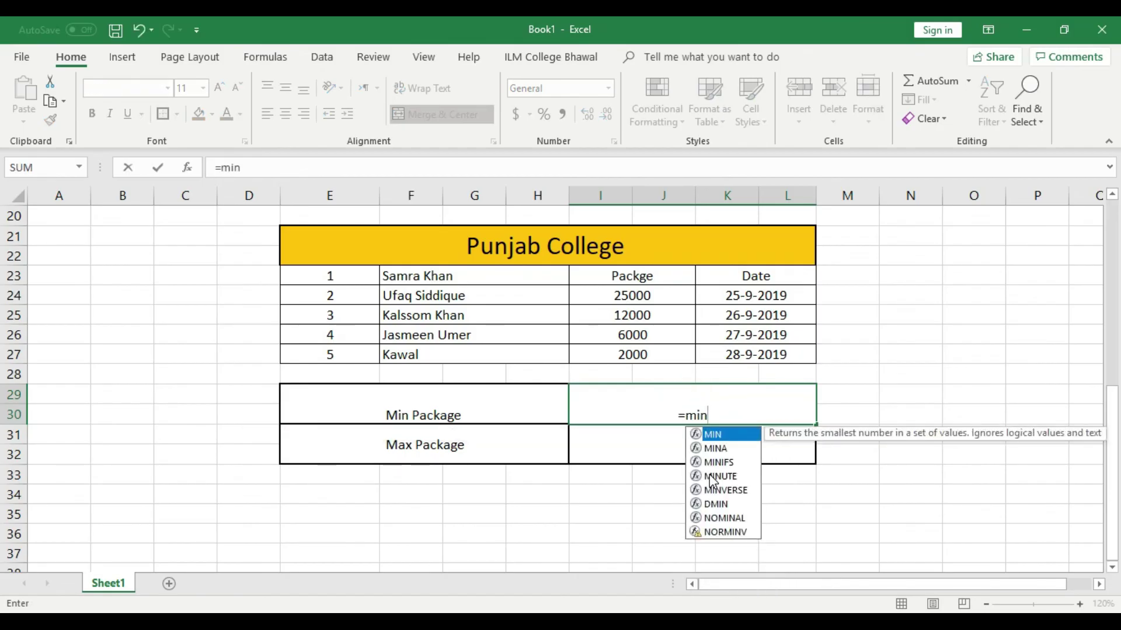
{"action": "type", "text": "("}
Complete =MIN(I24:J27) in the Min Package cell to show 2000, middle-aligned
{"action": "left_click_drag", "start_coordinate": [631, 295], "coordinate": [645, 356]}
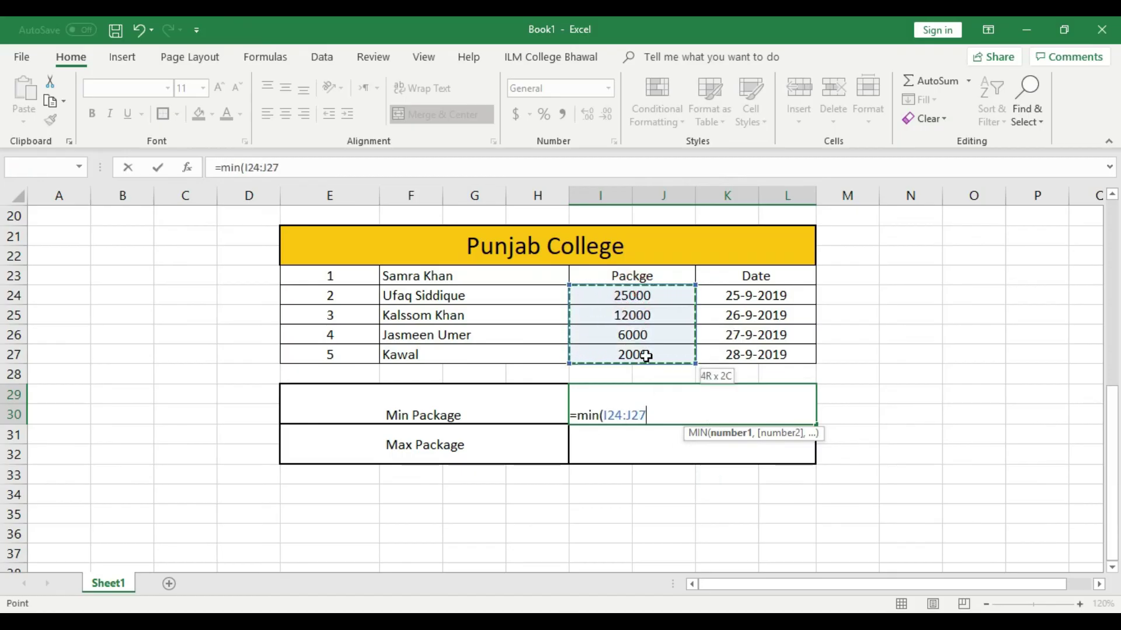
{"action": "type", "text": ")"}
{"action": "key", "text": "Return"}
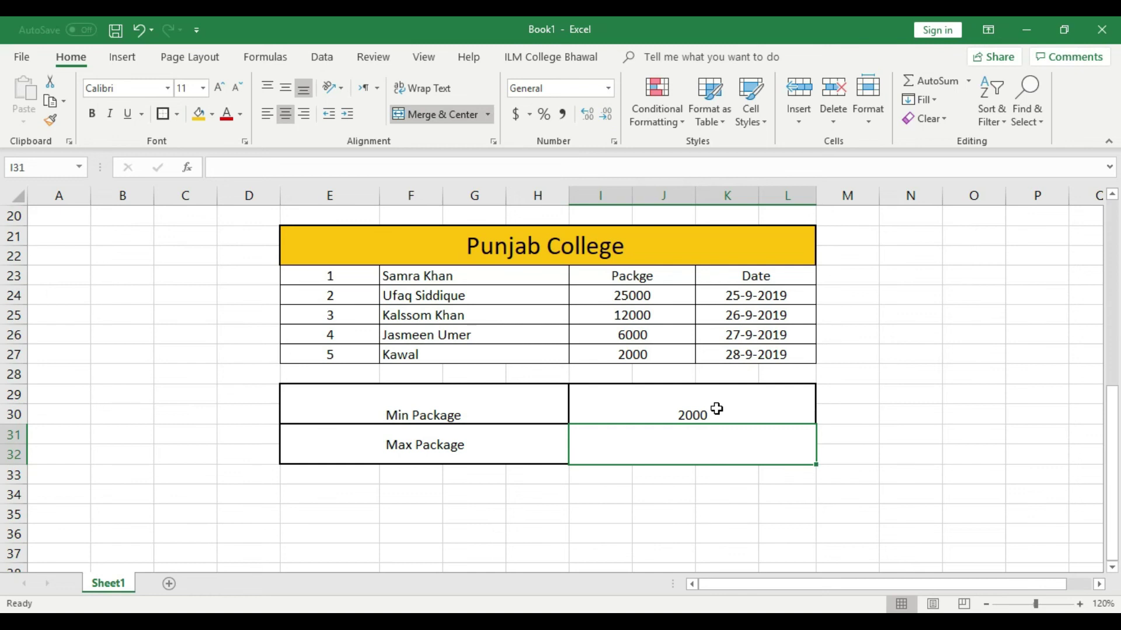
{"action": "left_click", "coordinate": [731, 406]}
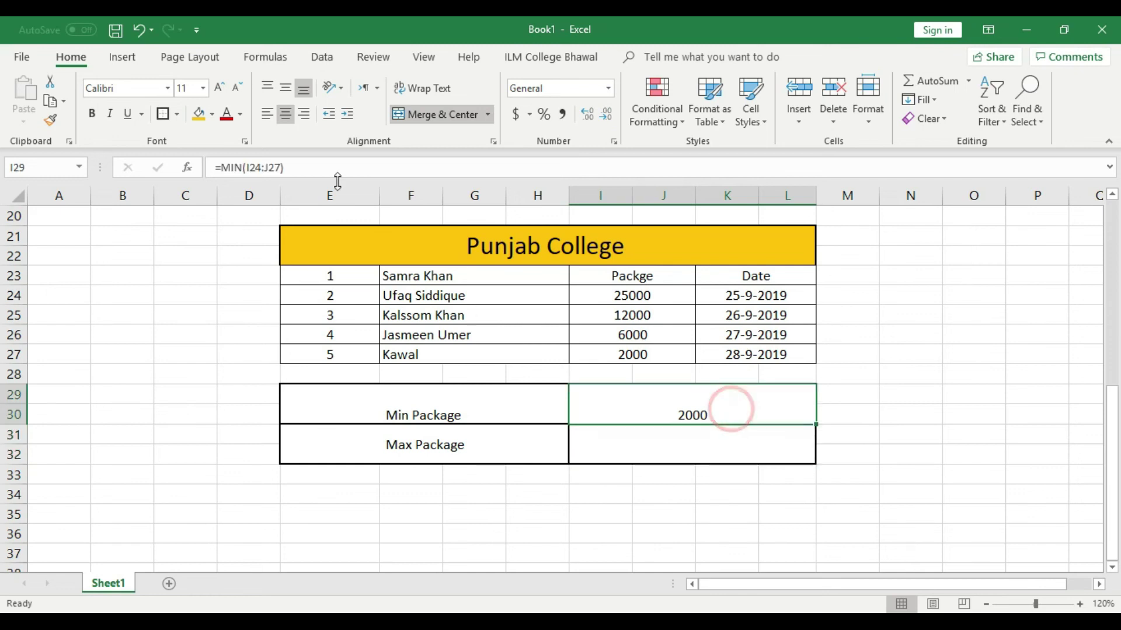
{"action": "left_click", "coordinate": [286, 87]}
{"action": "left_click", "coordinate": [734, 409]}
Fill the lowest package cell I27 (2000) yellow
{"action": "left_click", "coordinate": [850, 420]}
{"action": "left_click", "coordinate": [690, 401]}
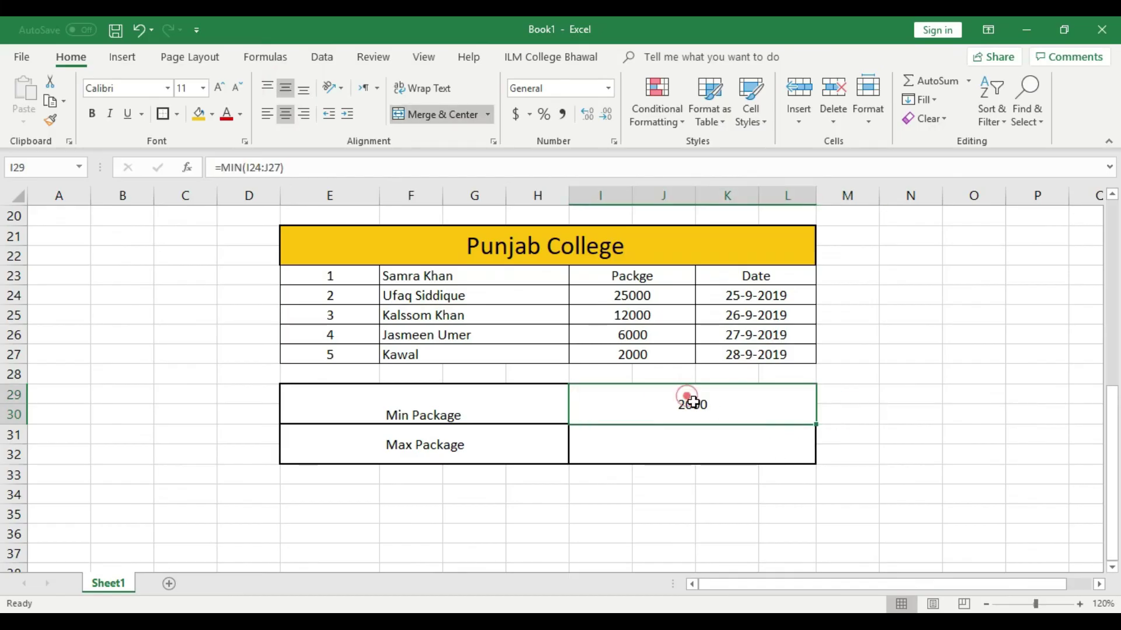
{"action": "left_click", "coordinate": [662, 357]}
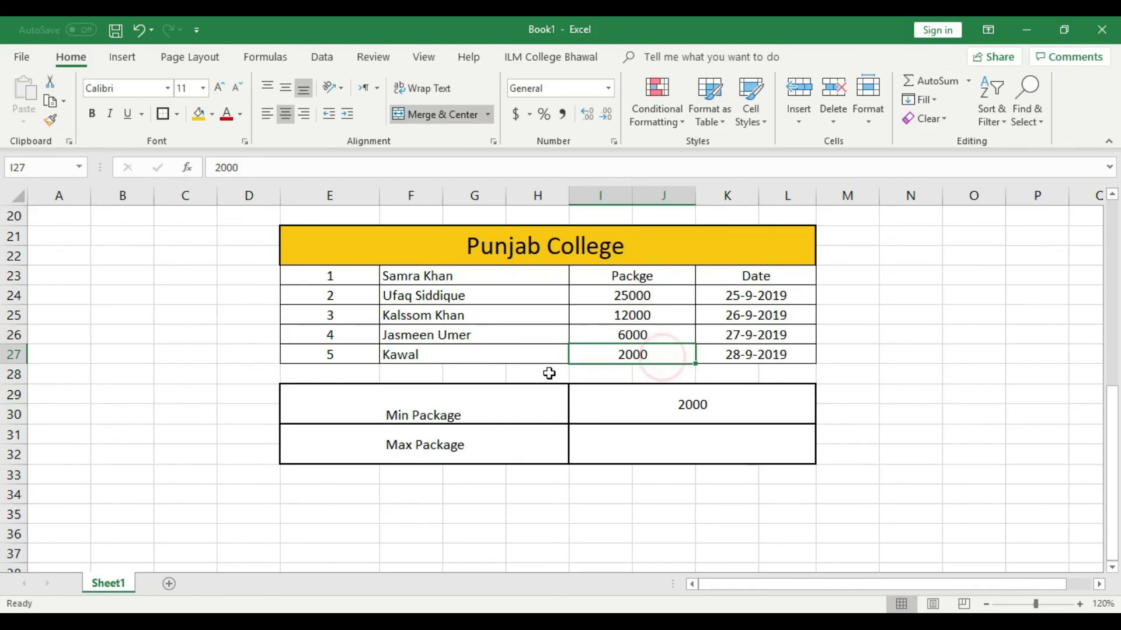
{"action": "left_click", "coordinate": [212, 115]}
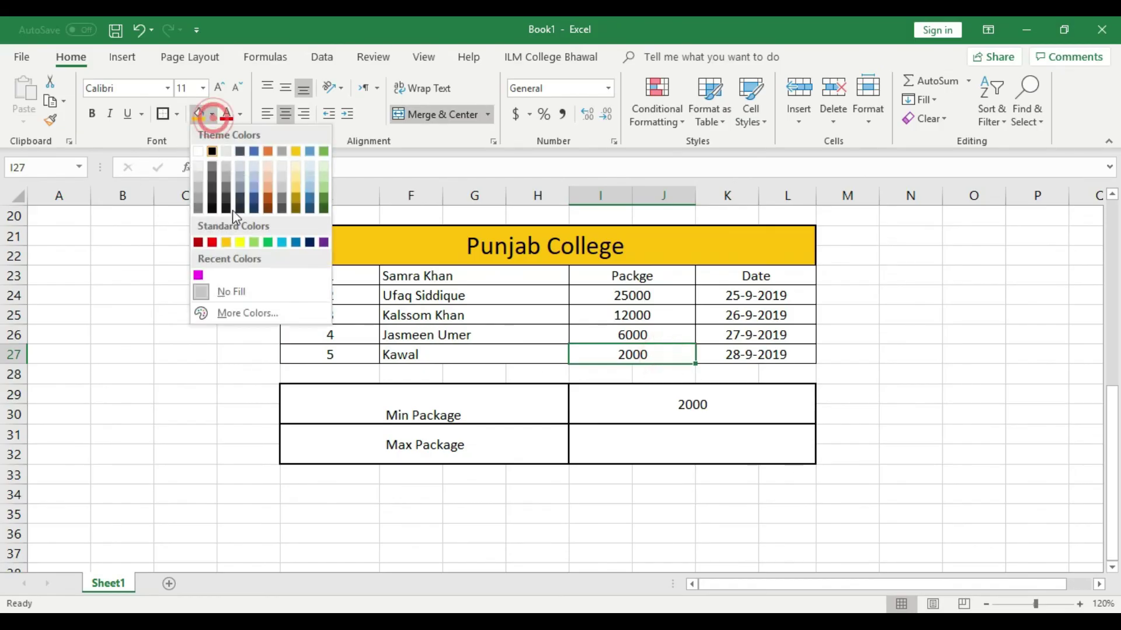
{"action": "left_click", "coordinate": [240, 243]}
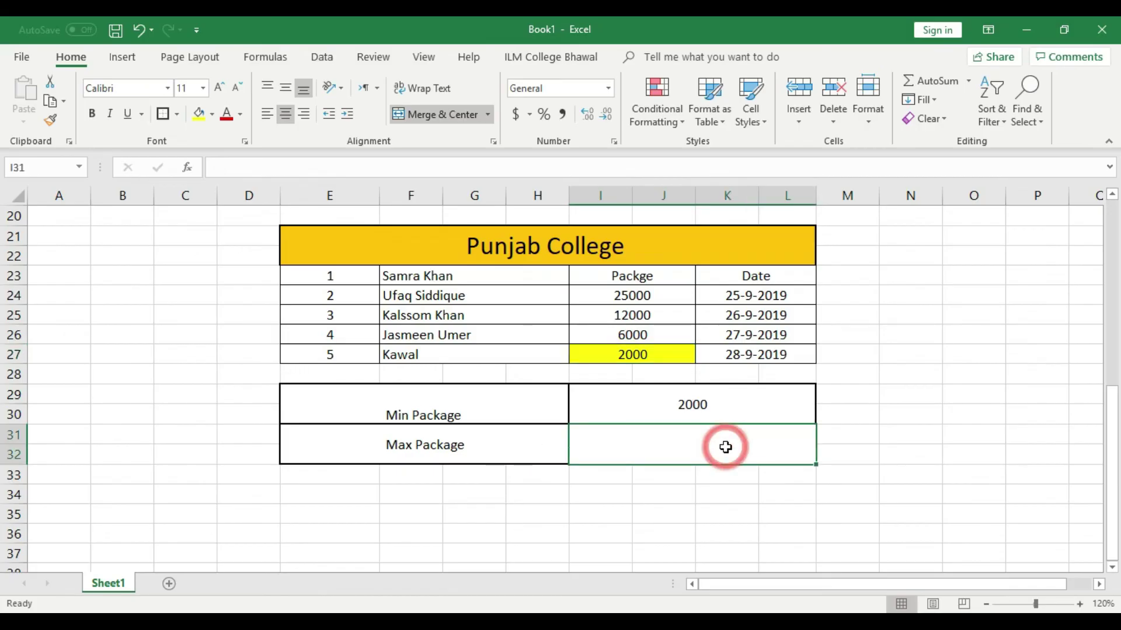
Enter =MAX(I24:J27) in the Max Package cell to show 25000, middle-aligned, and check both formulas
{"action": "type", "text": "=max"}
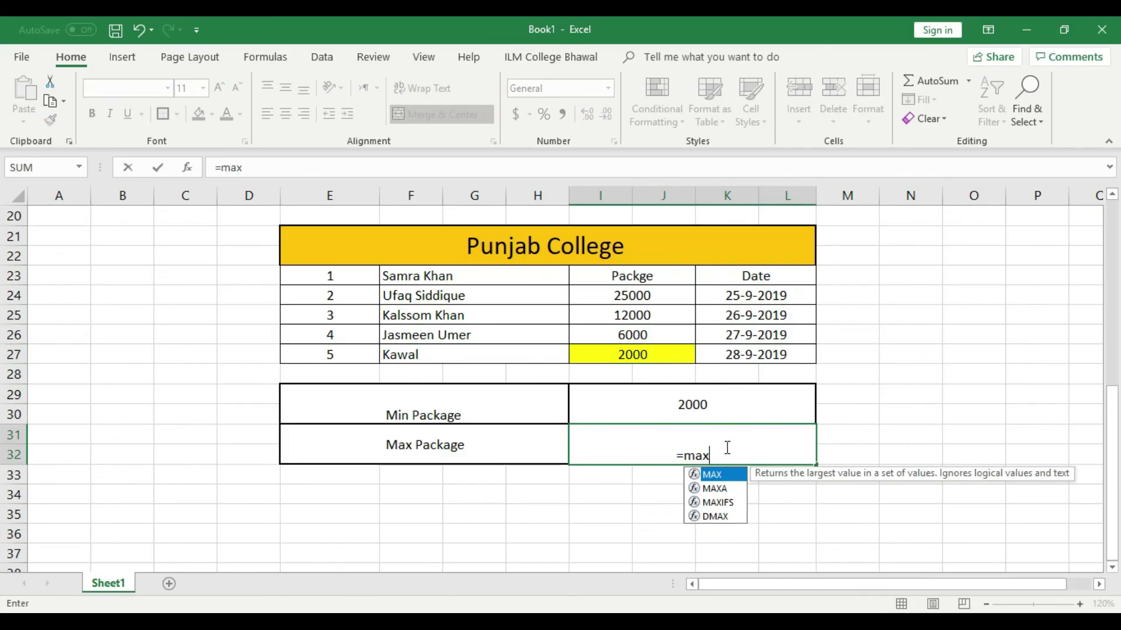
{"action": "type", "text": "("}
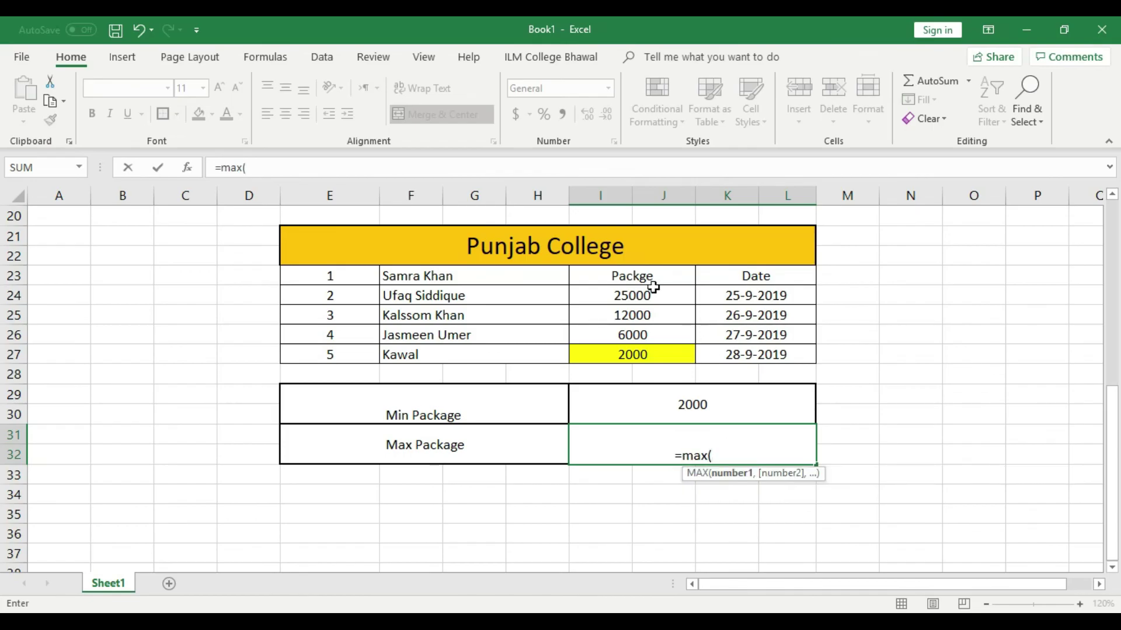
{"action": "left_click_drag", "start_coordinate": [642, 291], "coordinate": [642, 353]}
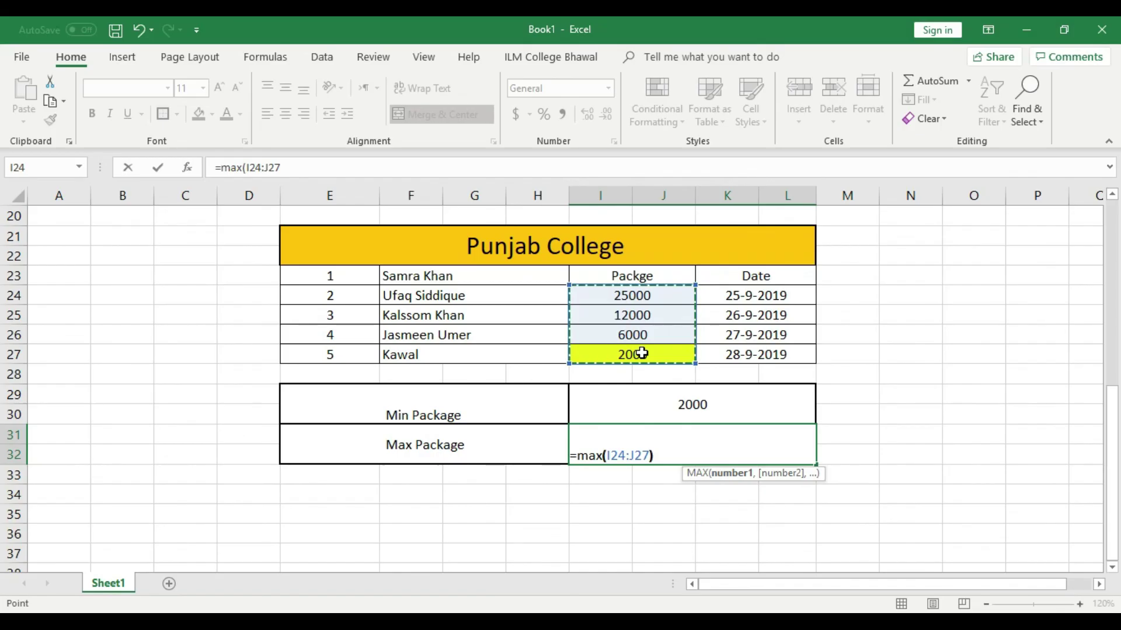
{"action": "key", "text": "Return"}
{"action": "left_click", "coordinate": [738, 442]}
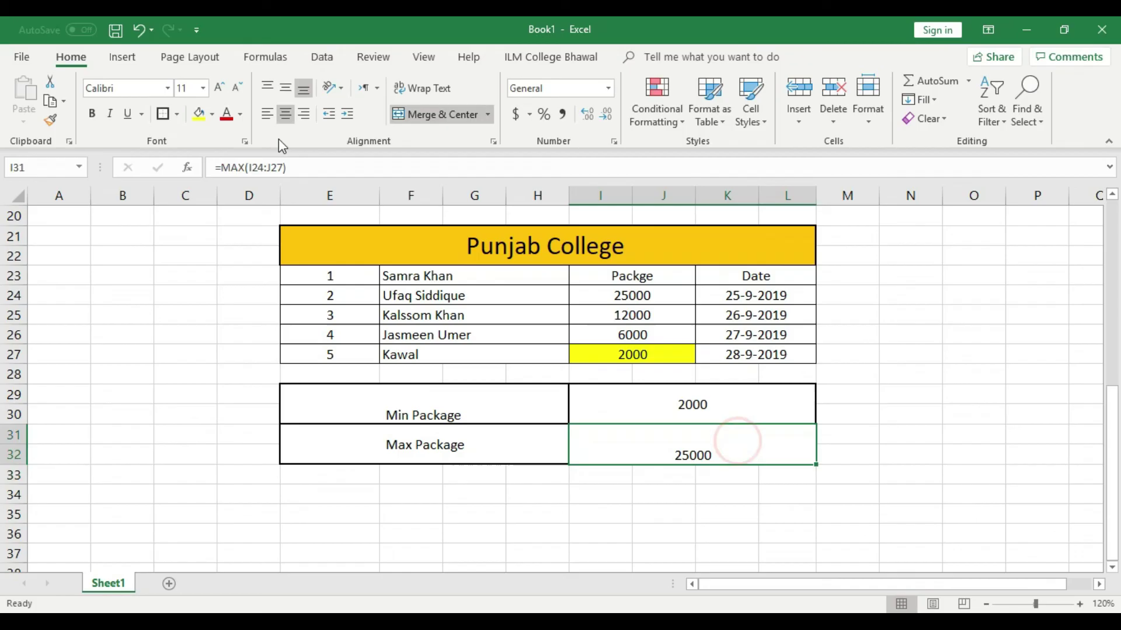
{"action": "left_click", "coordinate": [285, 88]}
{"action": "left_click", "coordinate": [462, 410]}
{"action": "left_click", "coordinate": [716, 397]}
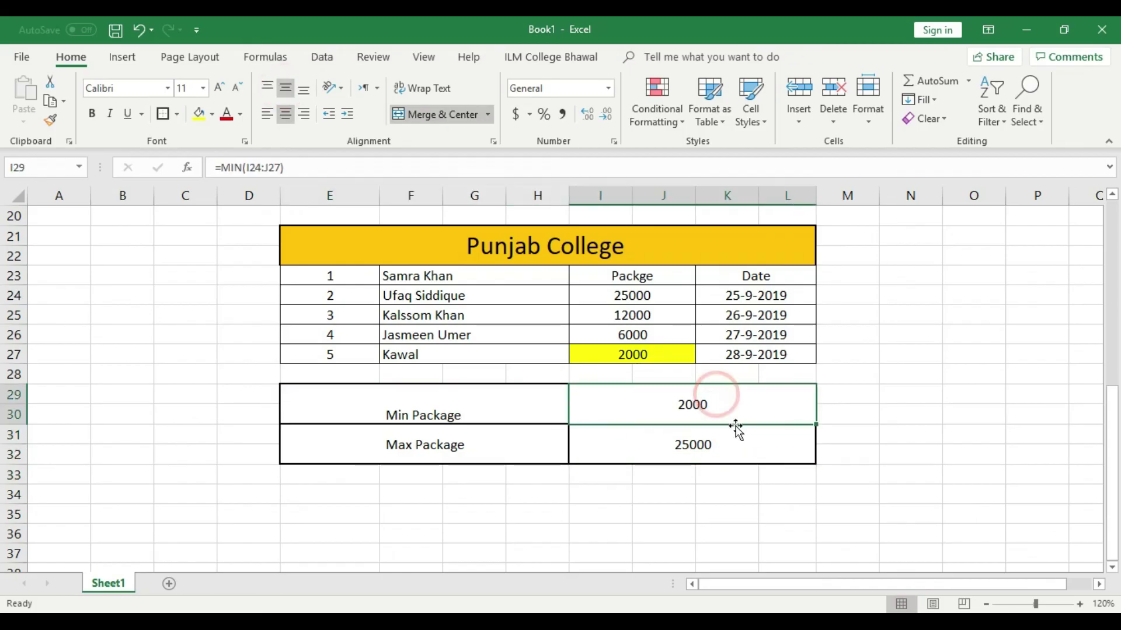
{"action": "left_click", "coordinate": [701, 449]}
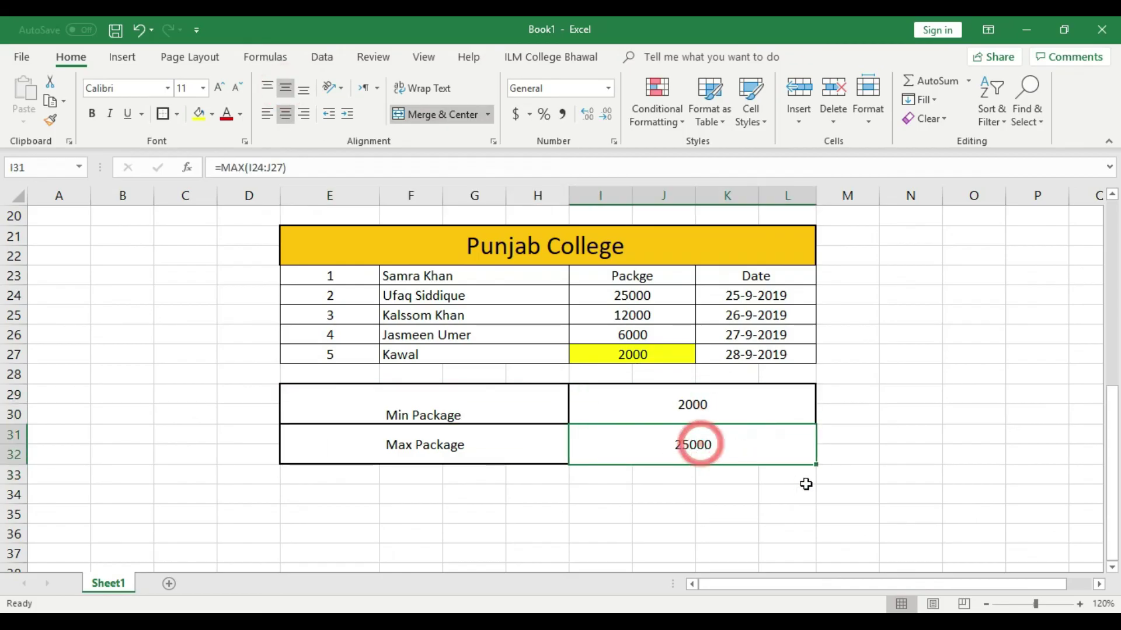
Merge E33:F34, enter 5 and center it vertically
{"action": "left_click_drag", "start_coordinate": [355, 482], "coordinate": [392, 493]}
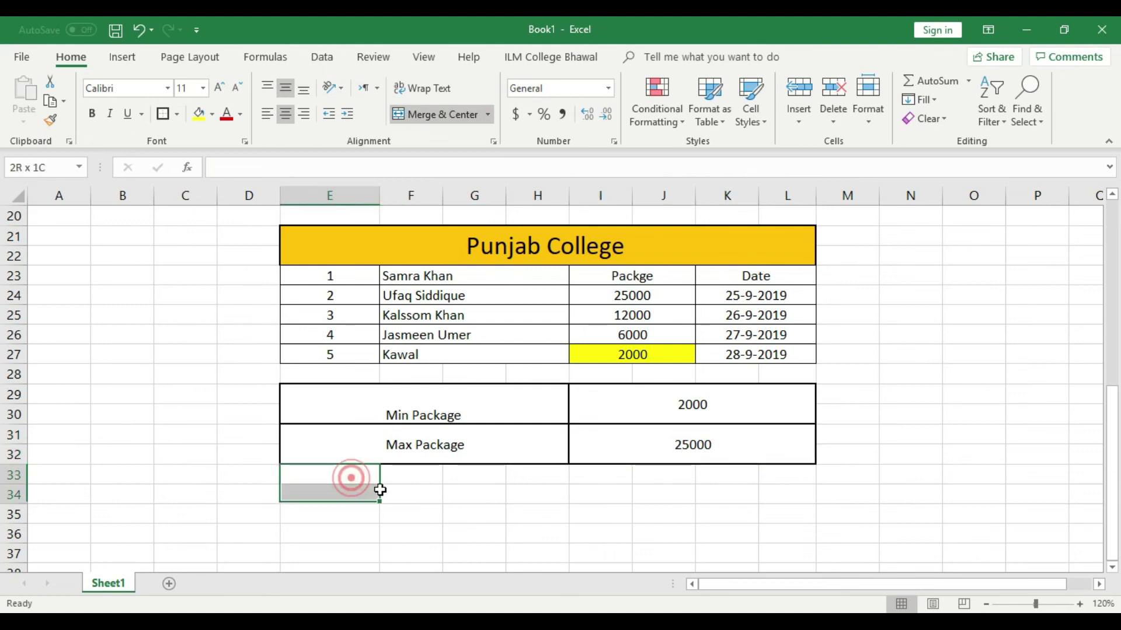
{"action": "left_click", "coordinate": [421, 115]}
{"action": "left_click", "coordinate": [482, 490]}
{"action": "left_click", "coordinate": [380, 491]}
{"action": "double_click", "coordinate": [382, 490]}
{"action": "type", "text": "5"}
{"action": "left_click", "coordinate": [467, 493]}
{"action": "left_click", "coordinate": [403, 490]}
{"action": "left_click", "coordinate": [289, 98]}
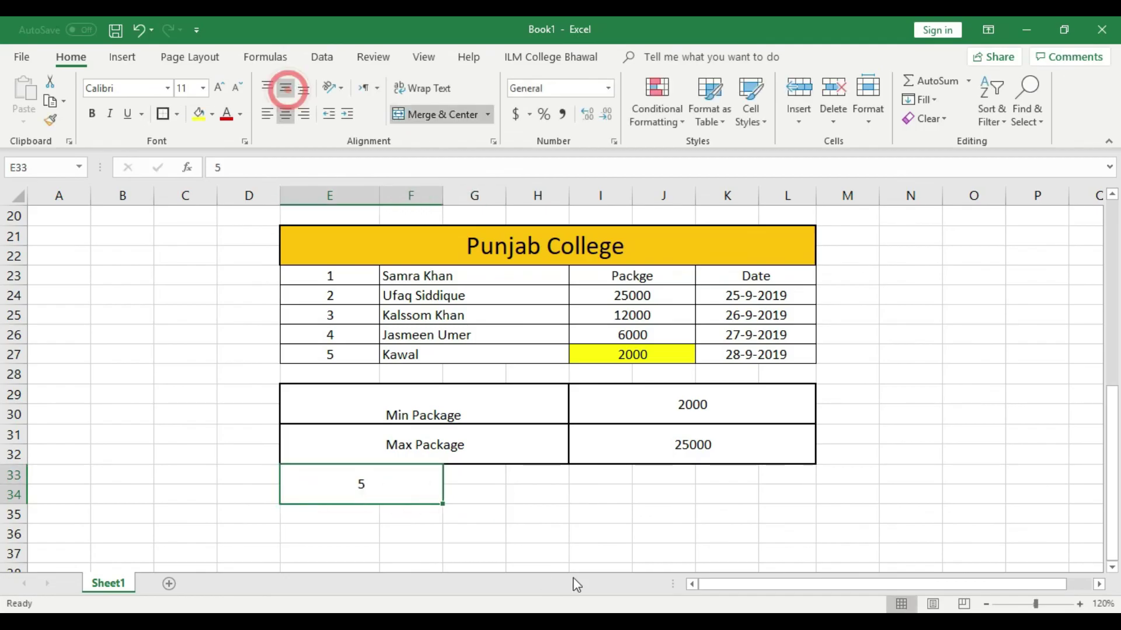
Merge G33:H34 and enter a centred Average label
{"action": "left_click", "coordinate": [543, 533]}
{"action": "left_click_drag", "start_coordinate": [475, 474], "coordinate": [544, 496]}
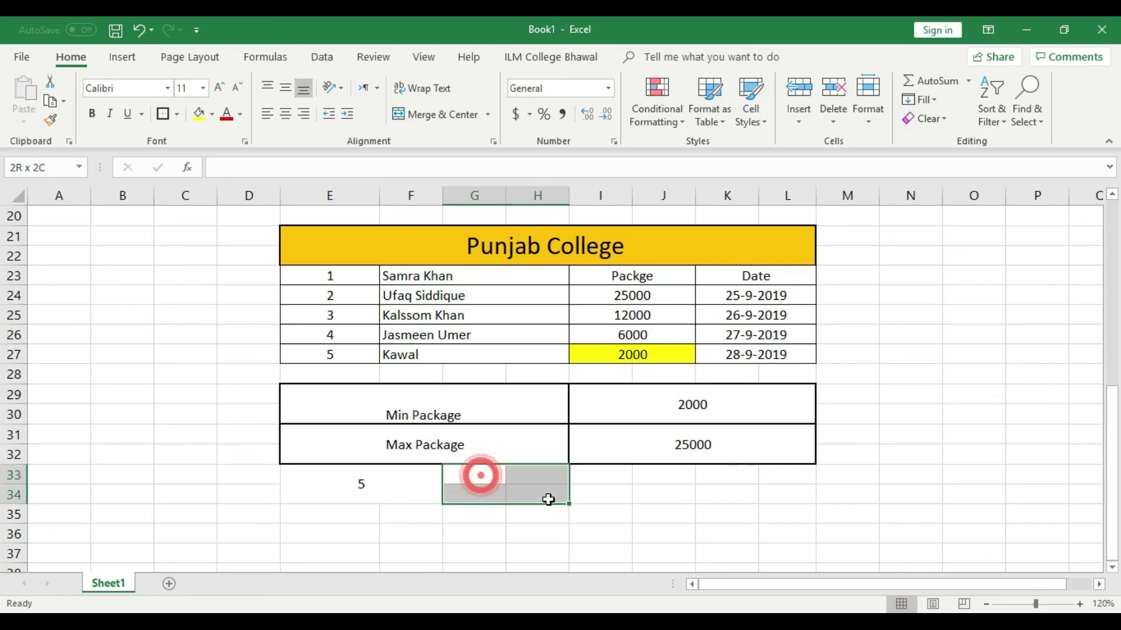
{"action": "left_click", "coordinate": [430, 113]}
{"action": "double_click", "coordinate": [526, 491]}
{"action": "type", "text": "Ave"}
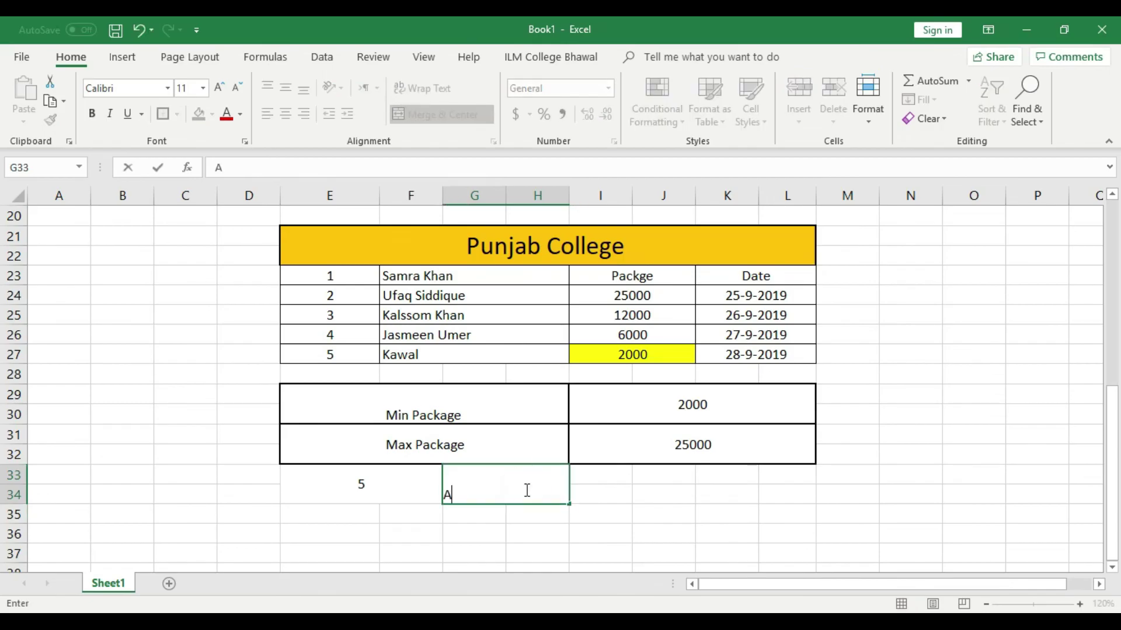
{"action": "type", "text": "rag"}
{"action": "left_click", "coordinate": [636, 505]}
{"action": "double_click", "coordinate": [508, 483]}
{"action": "left_click", "coordinate": [506, 559]}
{"action": "left_click", "coordinate": [505, 486]}
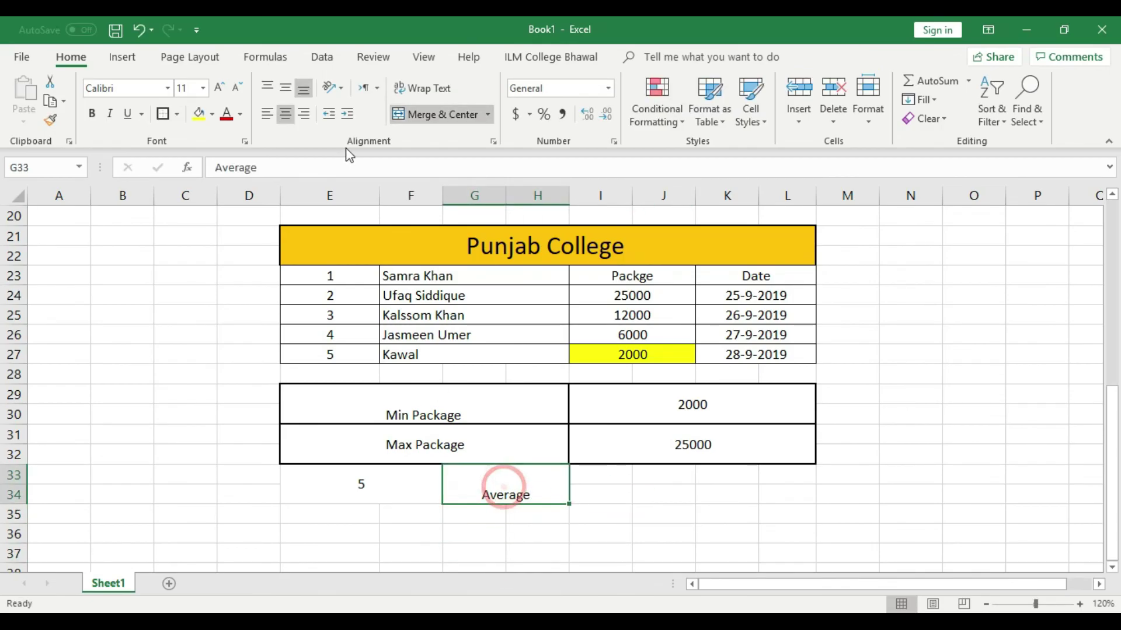
{"action": "left_click", "coordinate": [285, 87]}
{"action": "left_click", "coordinate": [476, 515]}
Add borders around the 5 and Average cells
{"action": "left_click_drag", "start_coordinate": [365, 467], "coordinate": [482, 485]}
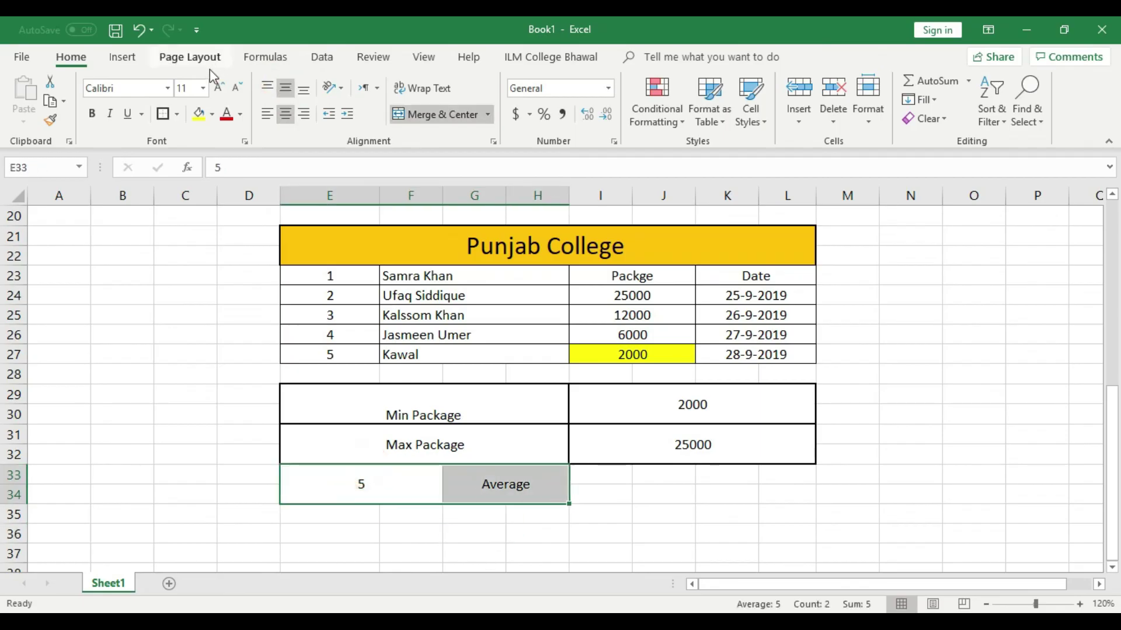
{"action": "left_click", "coordinate": [420, 486]}
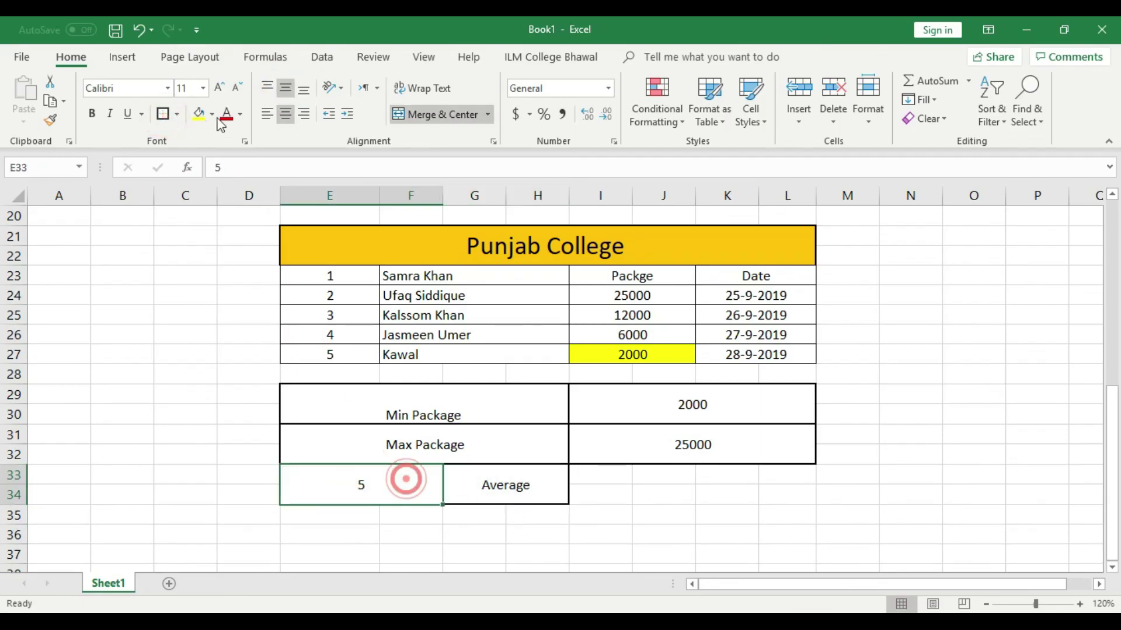
{"action": "left_click", "coordinate": [162, 113]}
{"action": "left_click", "coordinate": [486, 483]}
{"action": "left_click", "coordinate": [177, 114]}
{"action": "left_click", "coordinate": [162, 113]}
{"action": "left_click", "coordinate": [523, 479]}
{"action": "left_click", "coordinate": [646, 532]}
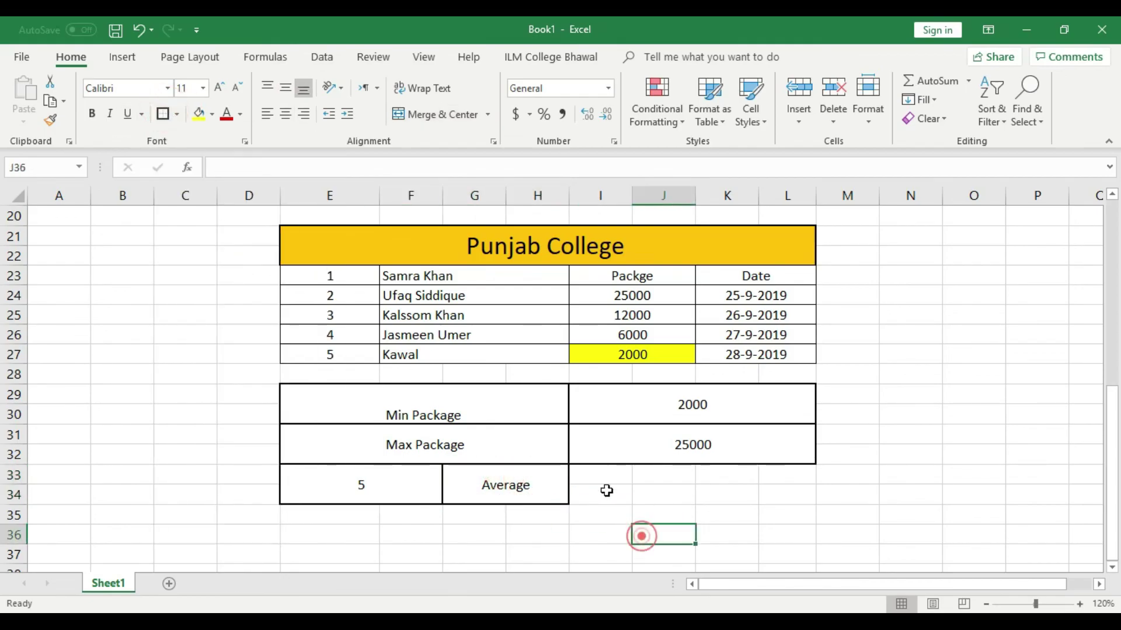
Merge I33:L34 and enter an AVERAGE formula over the package values, showing 11250
{"action": "left_click_drag", "start_coordinate": [601, 476], "coordinate": [777, 493]}
{"action": "left_click", "coordinate": [416, 120]}
{"action": "left_click", "coordinate": [890, 430]}
{"action": "double_click", "coordinate": [732, 485]}
{"action": "type", "text": "="}
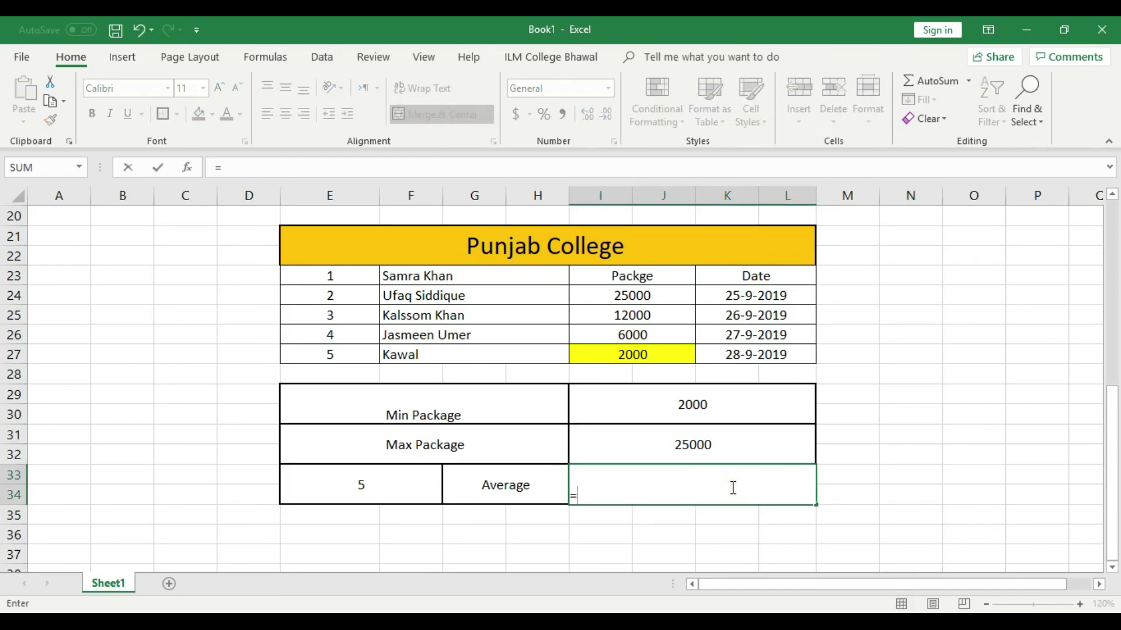
{"action": "type", "text": "a"}
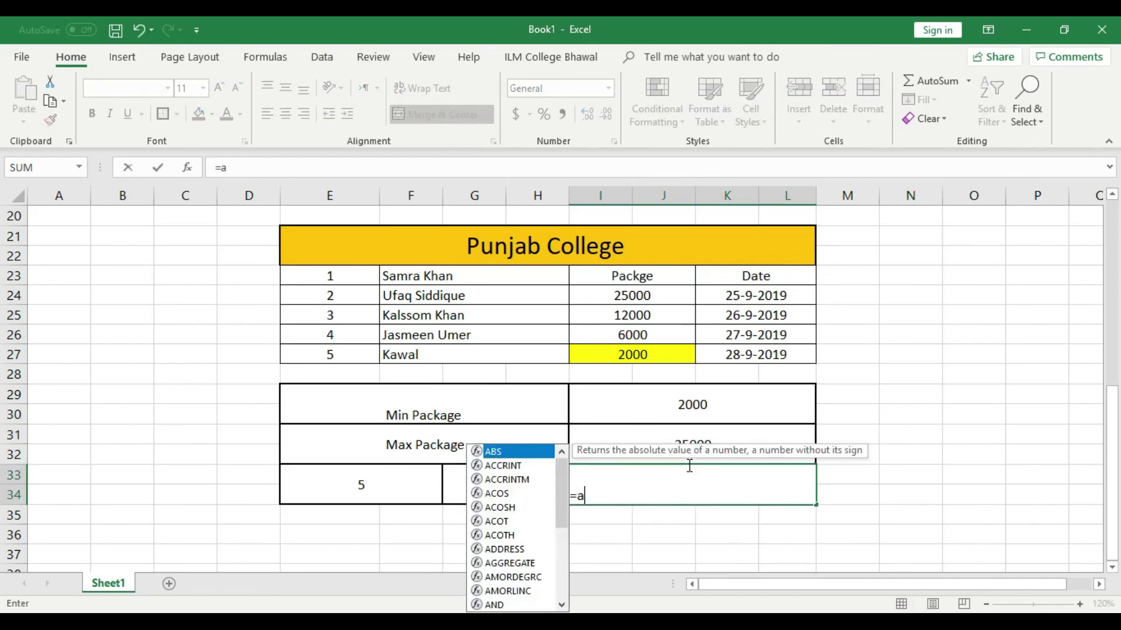
{"action": "type", "text": "verage"}
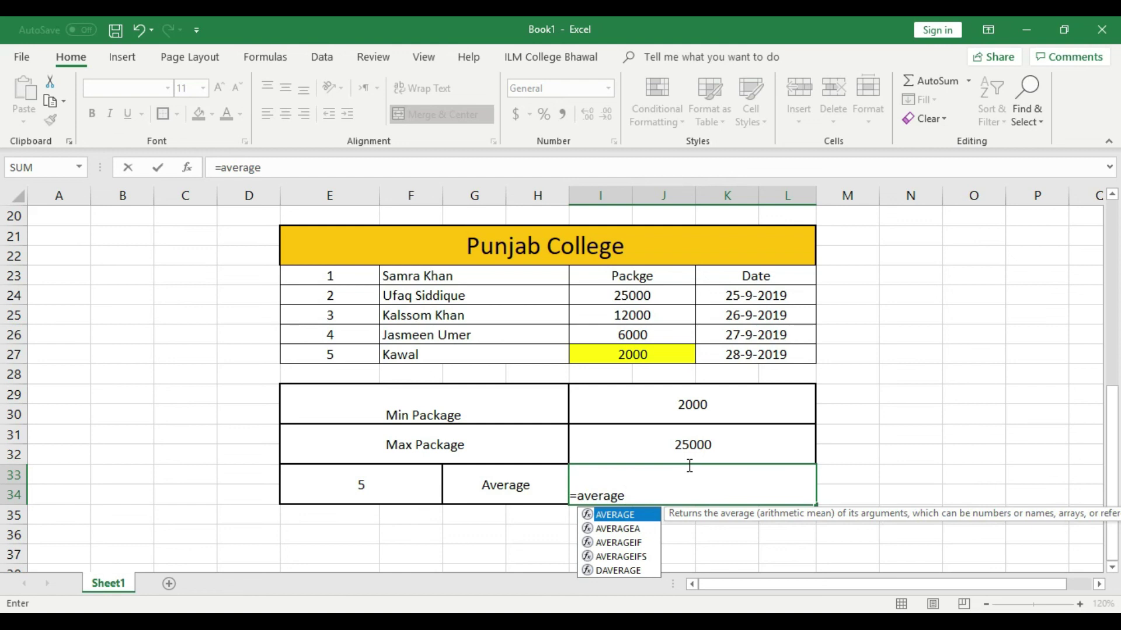
{"action": "type", "text": "("}
{"action": "left_click_drag", "start_coordinate": [639, 289], "coordinate": [640, 354]}
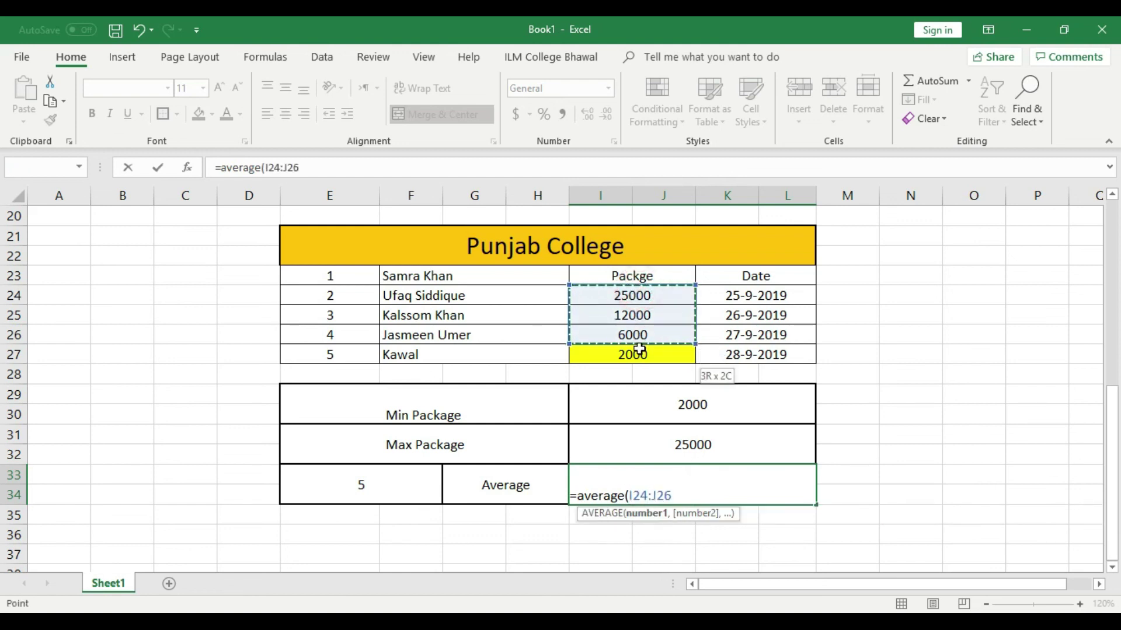
{"action": "key", "text": "Return"}
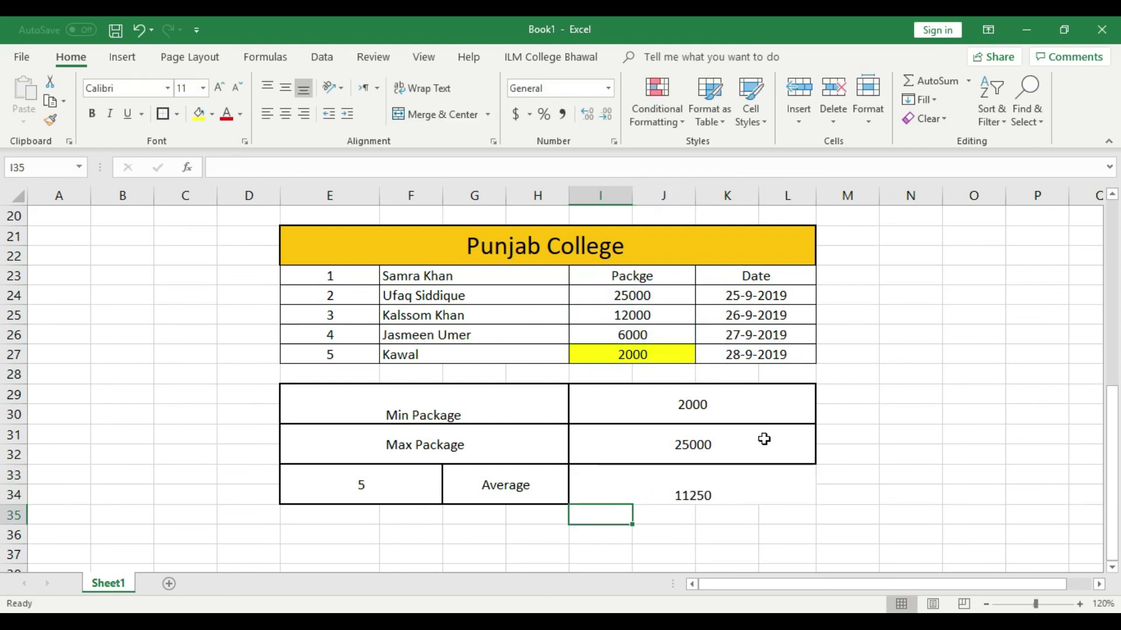
{"action": "left_click", "coordinate": [754, 472]}
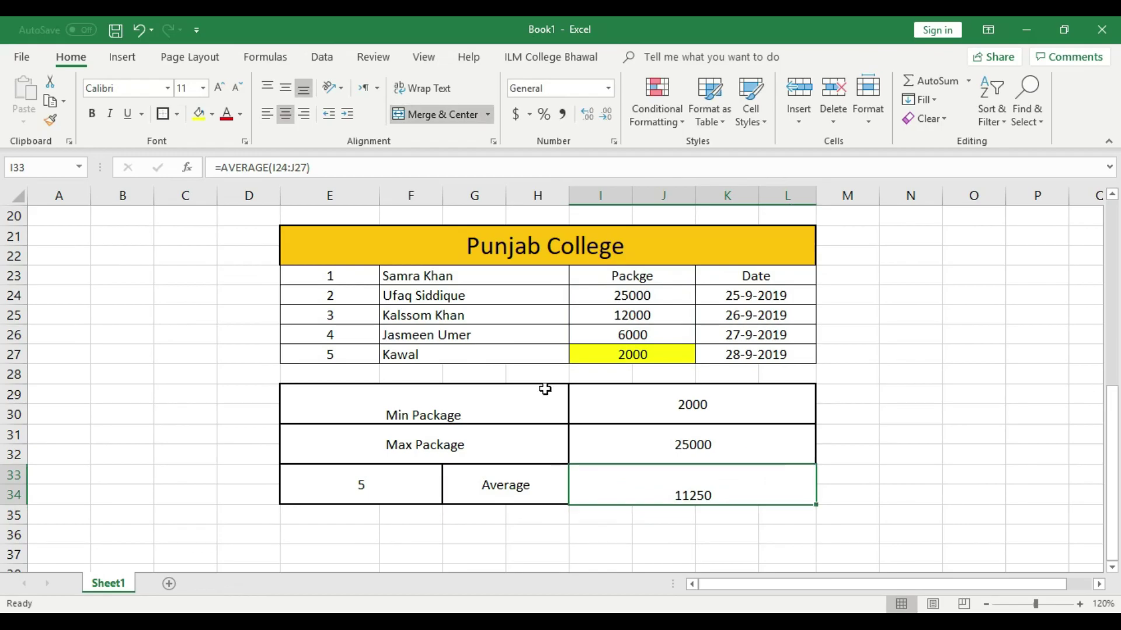
Middle-align 11250, fill the Min Package value gold and the Max Package value light blue
{"action": "left_click", "coordinate": [285, 87]}
{"action": "left_click", "coordinate": [740, 410]}
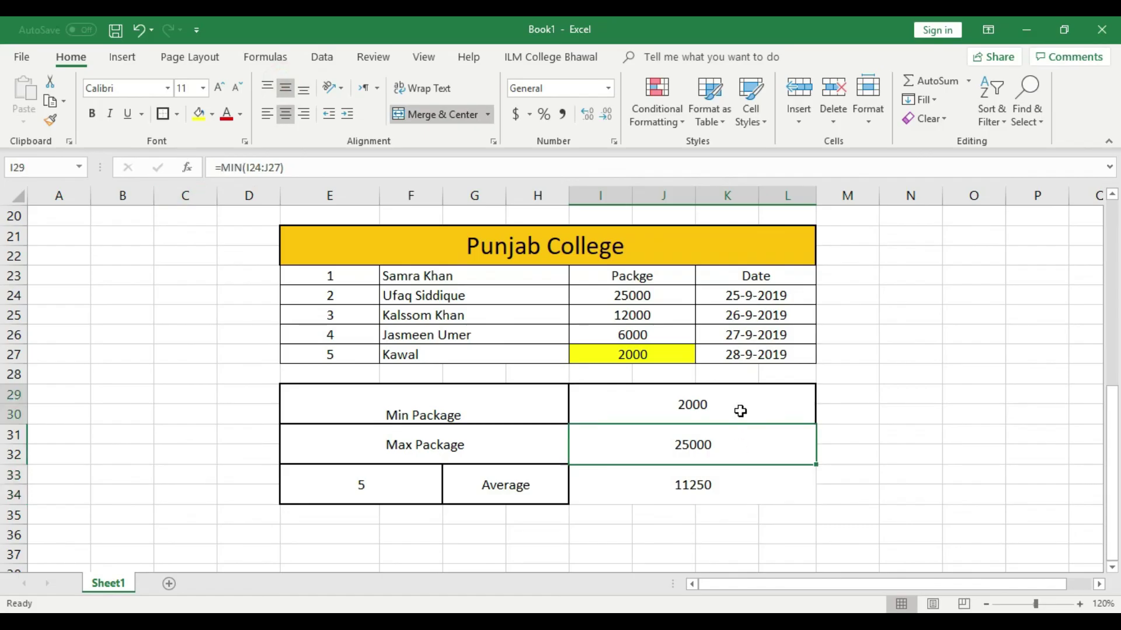
{"action": "left_click", "coordinate": [212, 115]}
{"action": "left_click", "coordinate": [226, 235]}
{"action": "left_click", "coordinate": [610, 431]}
{"action": "left_click", "coordinate": [199, 115]}
{"action": "left_click", "coordinate": [212, 115]}
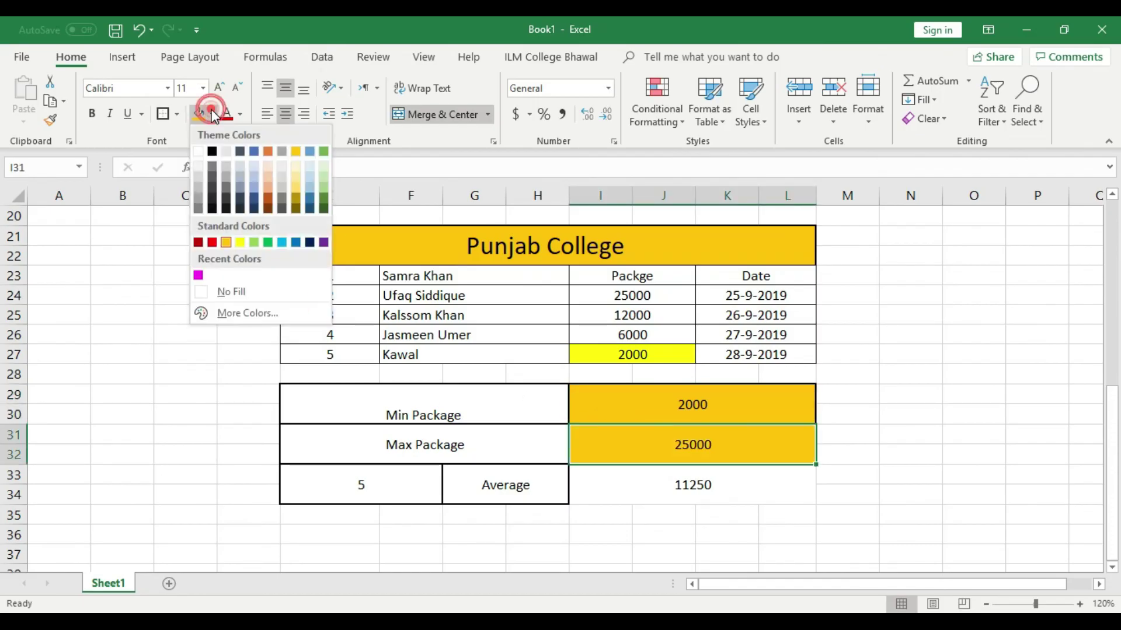
{"action": "left_click", "coordinate": [347, 281]}
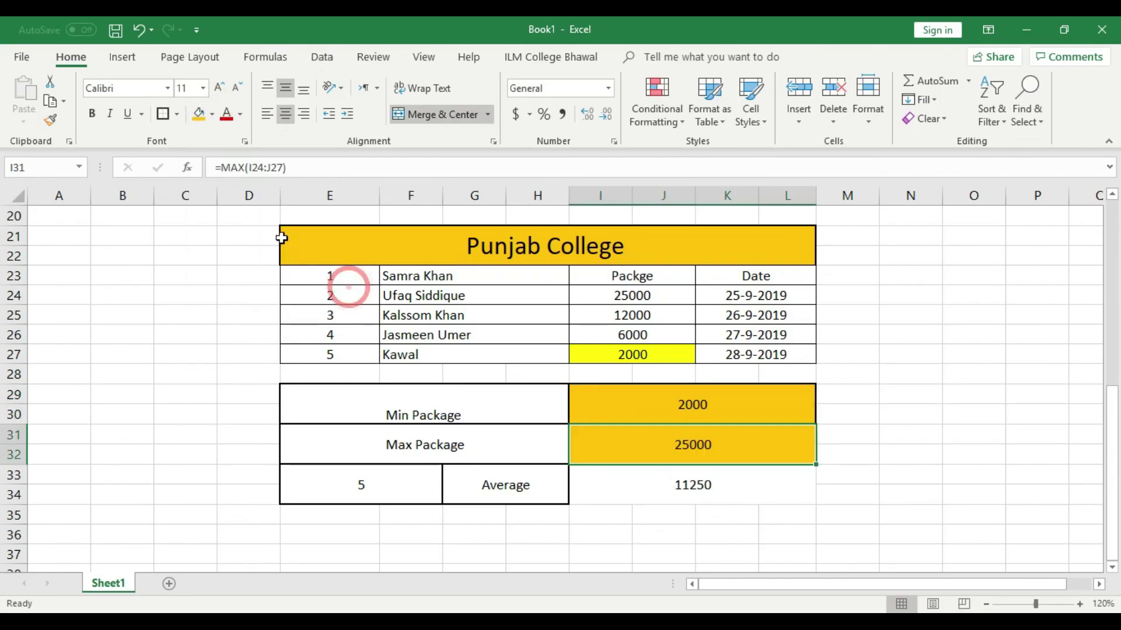
{"action": "left_click", "coordinate": [212, 114]}
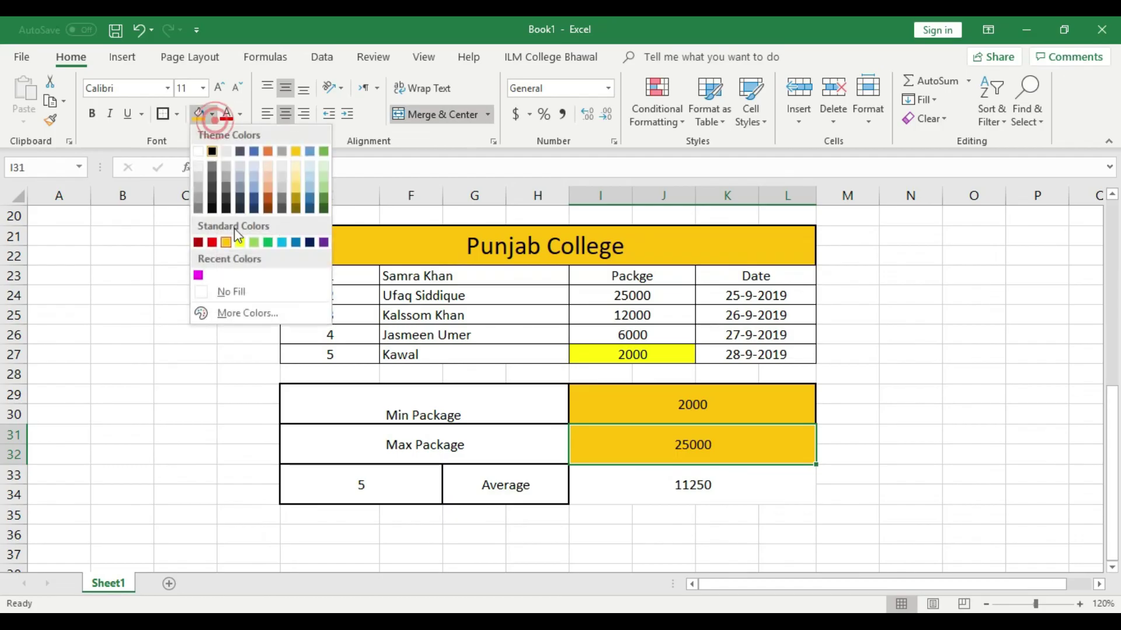
{"action": "left_click", "coordinate": [280, 241]}
Fill the 11250 average cell light green and the Min/Max Package labels yellow
{"action": "left_click", "coordinate": [652, 480]}
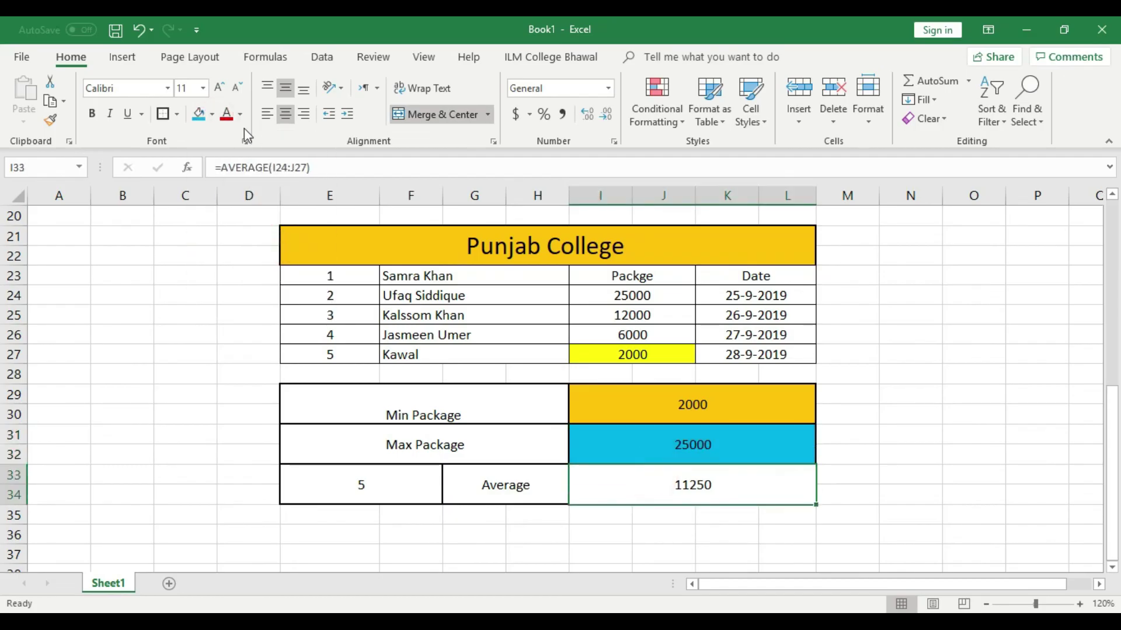
{"action": "left_click", "coordinate": [211, 114]}
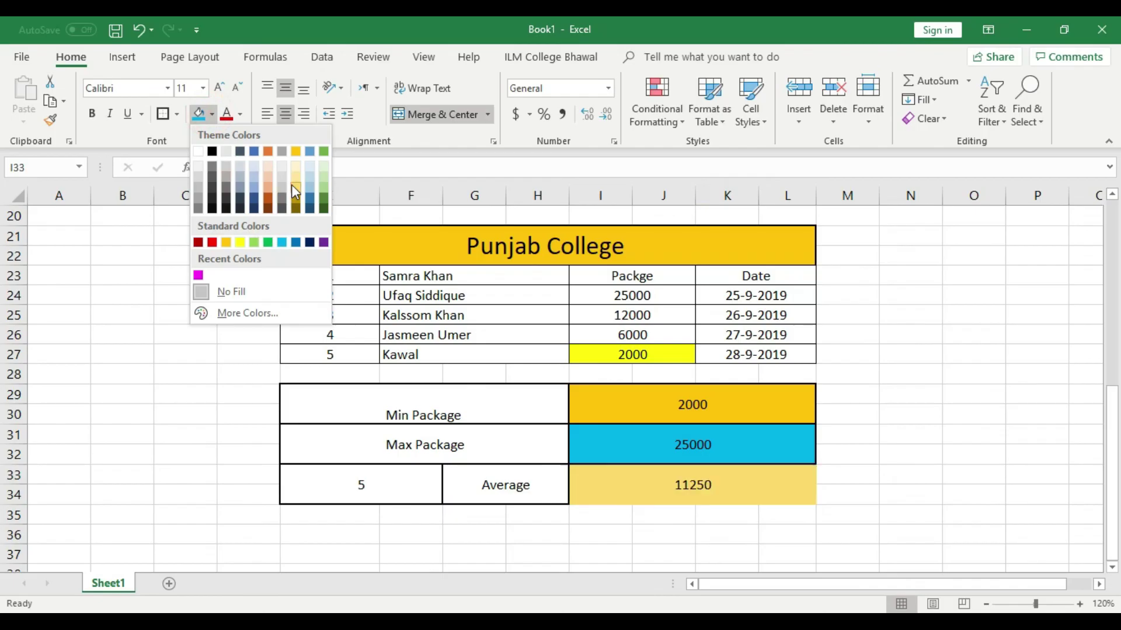
{"action": "left_click", "coordinate": [323, 185]}
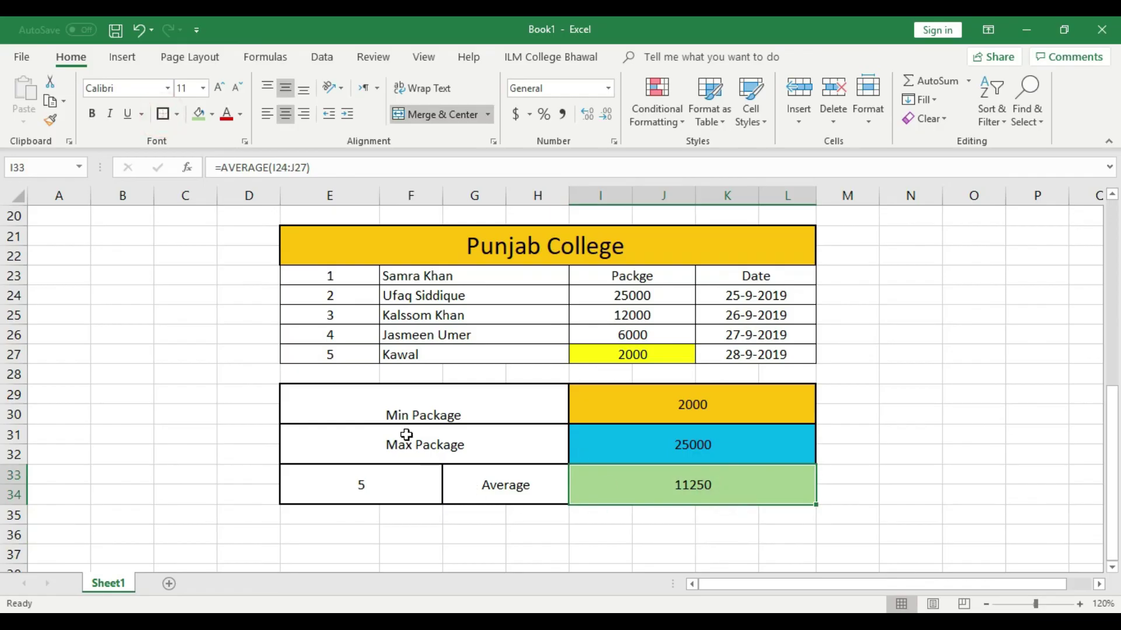
{"action": "left_click_drag", "start_coordinate": [404, 411], "coordinate": [408, 433]}
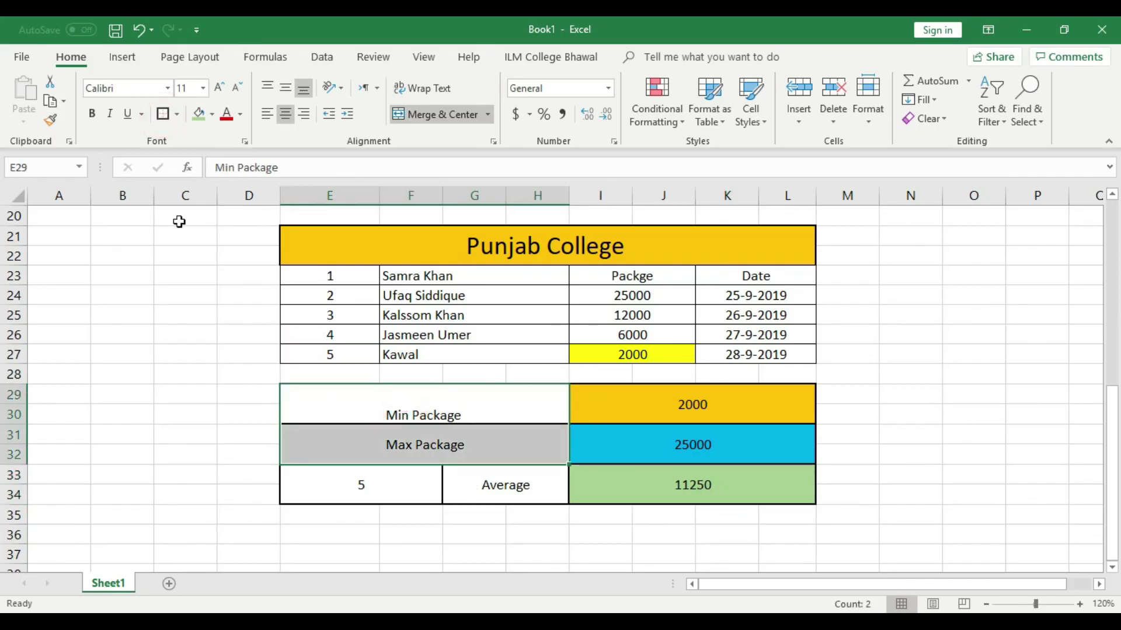
{"action": "left_click", "coordinate": [212, 114]}
{"action": "left_click", "coordinate": [241, 244]}
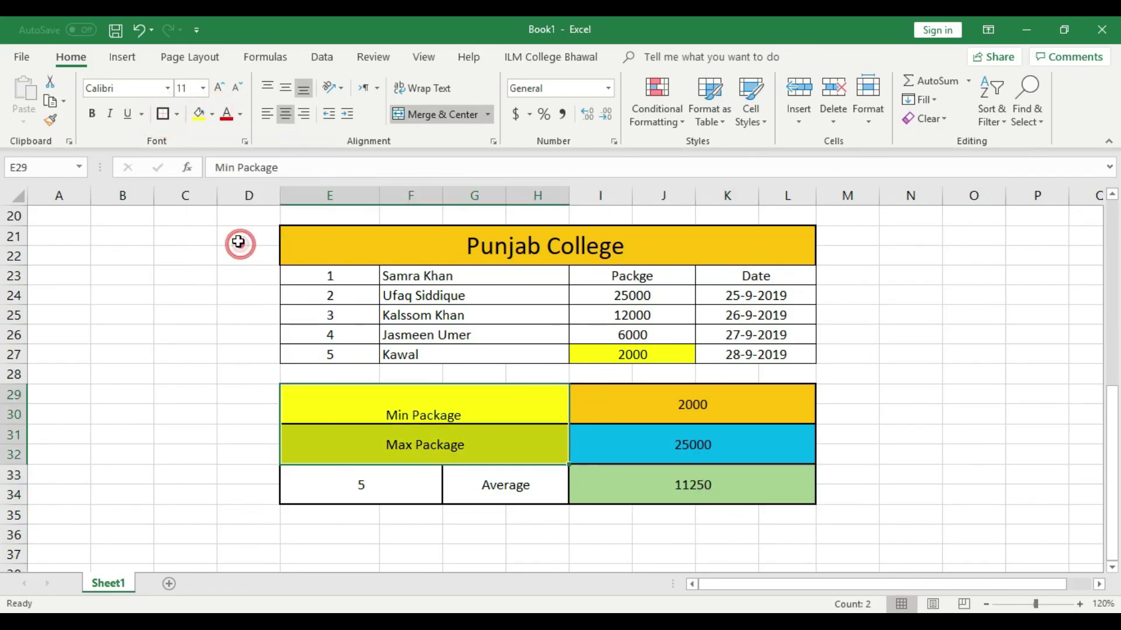
Remove the yellow fill from Kawal's row with No Fill
{"action": "left_click", "coordinate": [531, 350]}
{"action": "left_click_drag", "start_coordinate": [599, 356], "coordinate": [758, 355]}
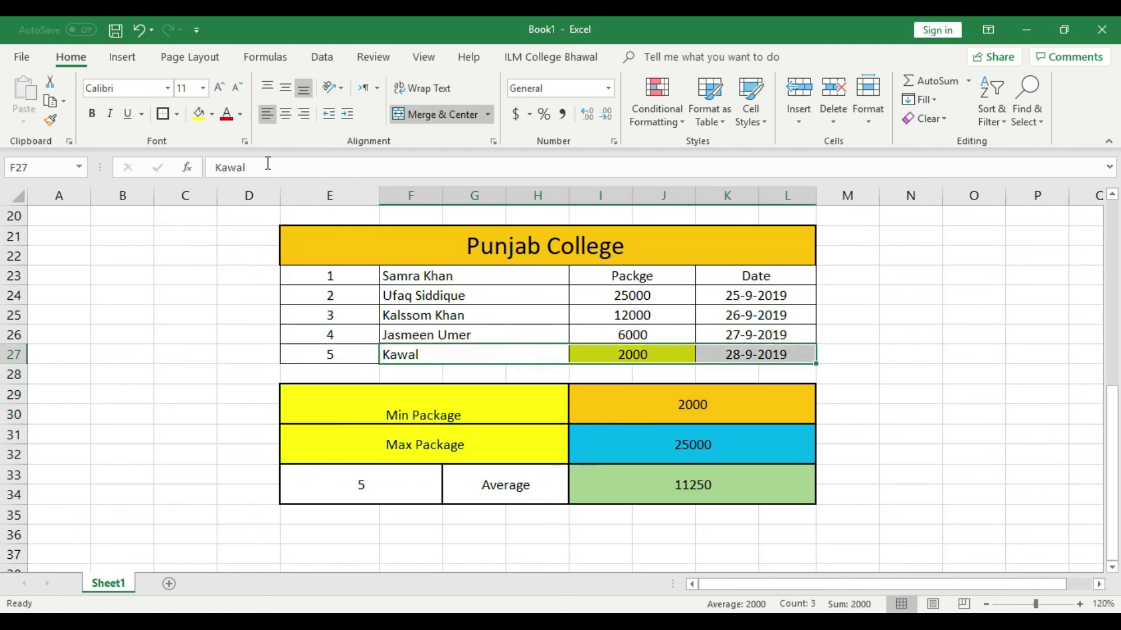
{"action": "left_click", "coordinate": [212, 114]}
{"action": "left_click", "coordinate": [262, 293]}
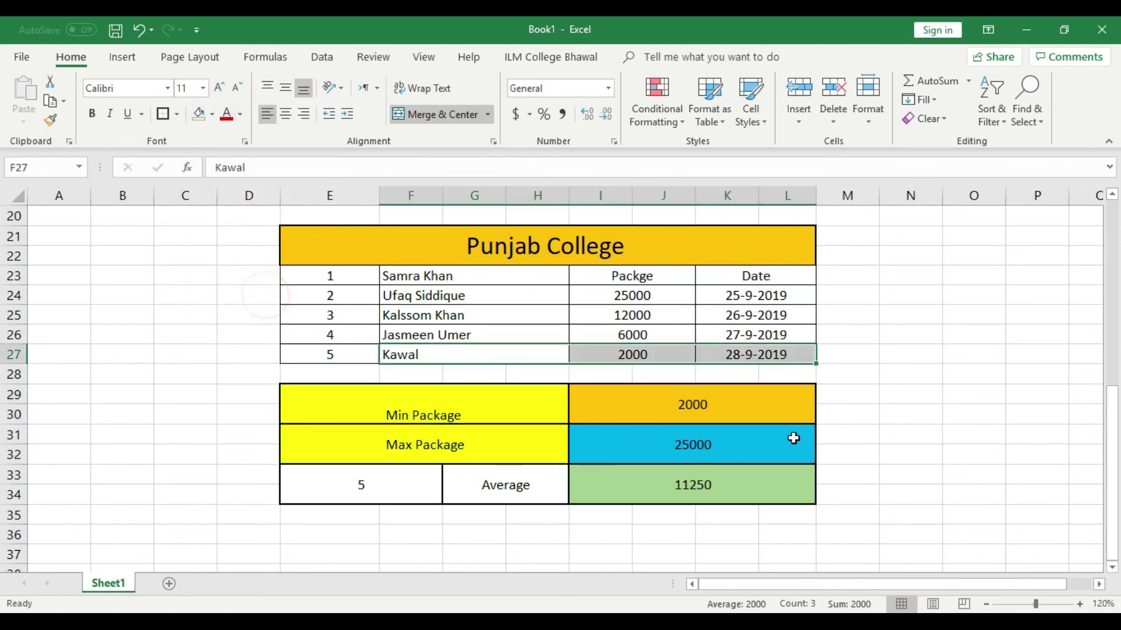
{"action": "left_click", "coordinate": [920, 433]}
Fill the 5 cell red and the Average label light blue
{"action": "left_click", "coordinate": [387, 485]}
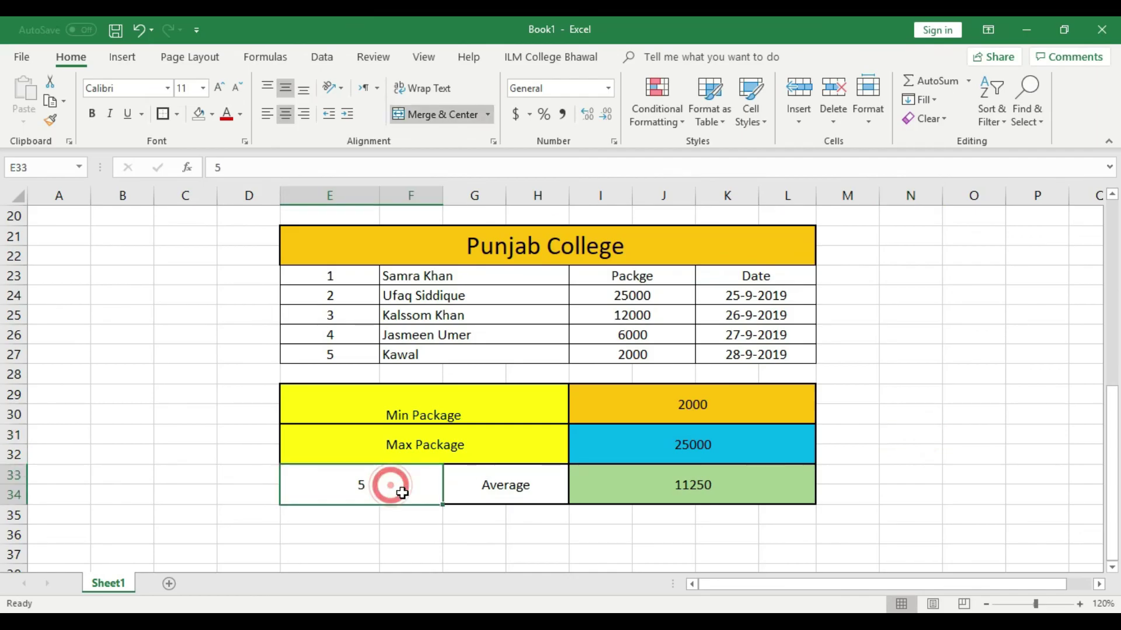
{"action": "left_click", "coordinate": [215, 115]}
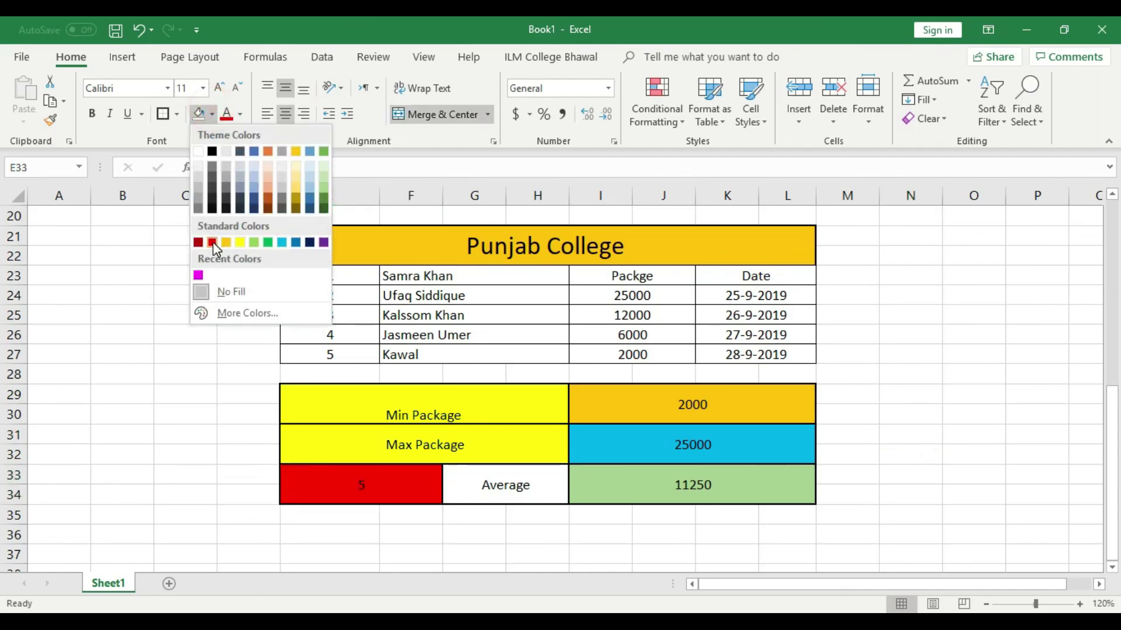
{"action": "left_click", "coordinate": [213, 243]}
{"action": "left_click", "coordinate": [497, 474]}
{"action": "left_click", "coordinate": [212, 115]}
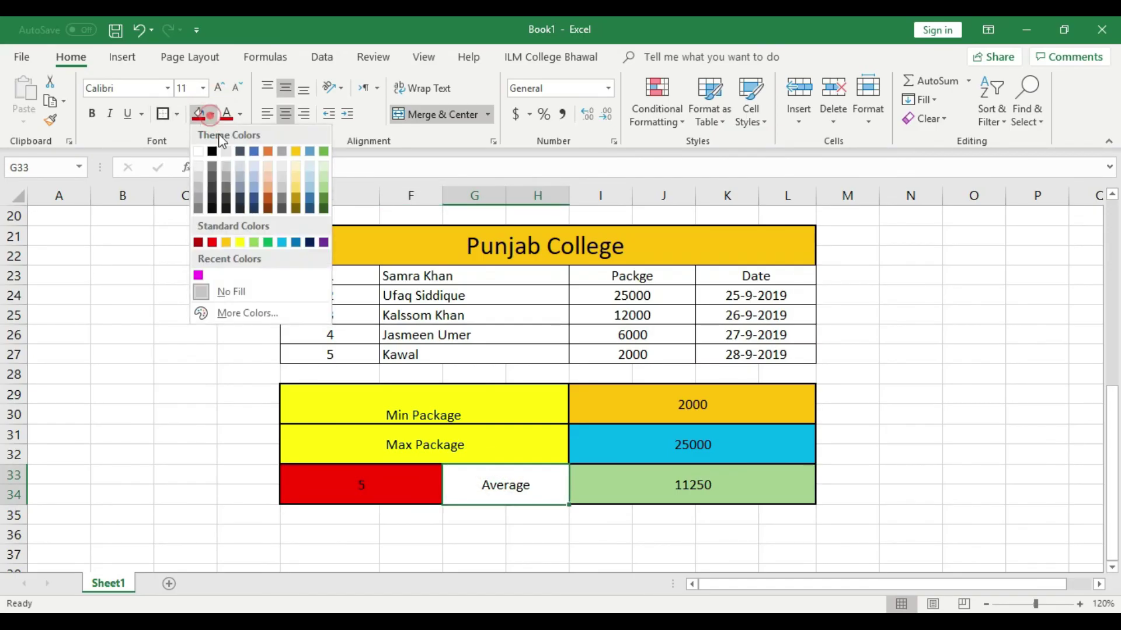
{"action": "left_click", "coordinate": [284, 243]}
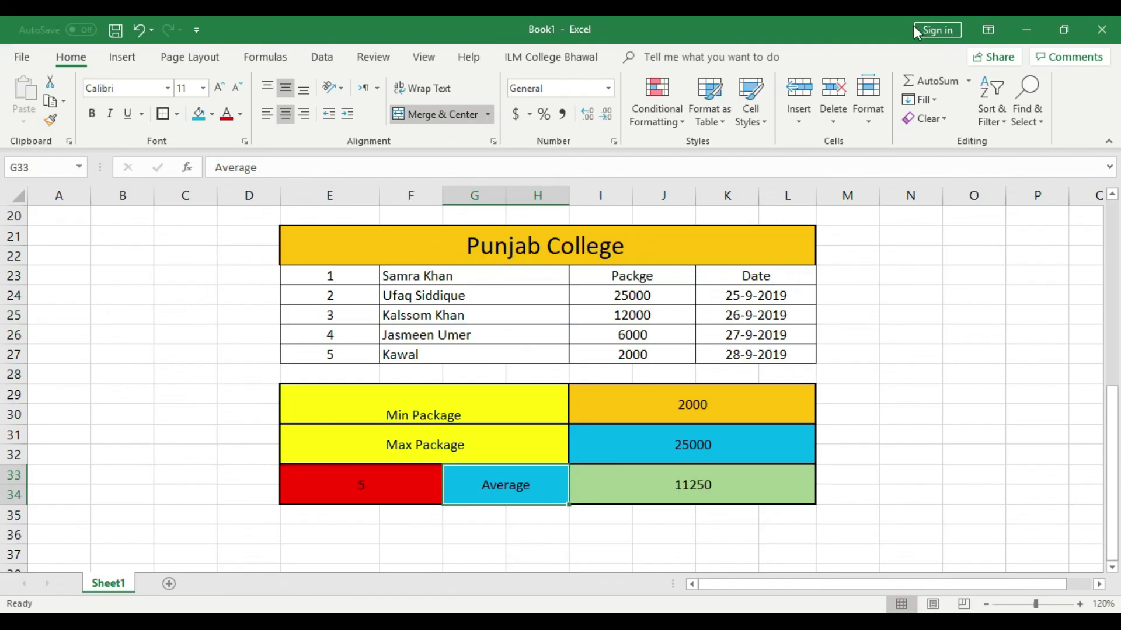
Minimize Excel and refresh the desktop
{"action": "left_click", "coordinate": [1019, 29]}
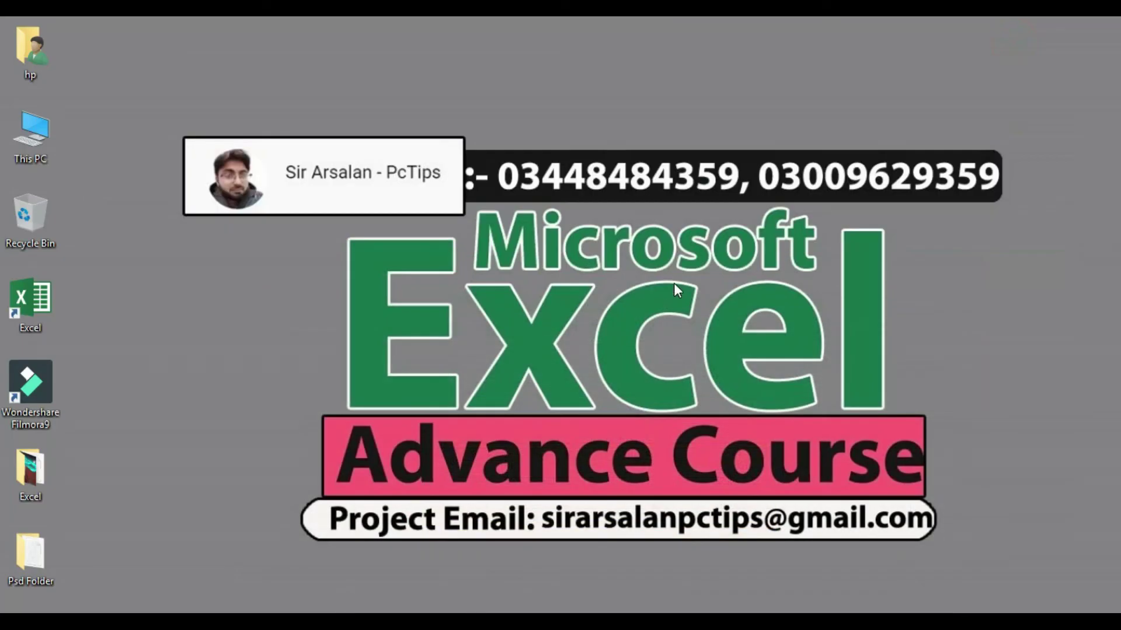
{"action": "right_click", "coordinate": [295, 353]}
{"action": "left_click", "coordinate": [363, 424]}
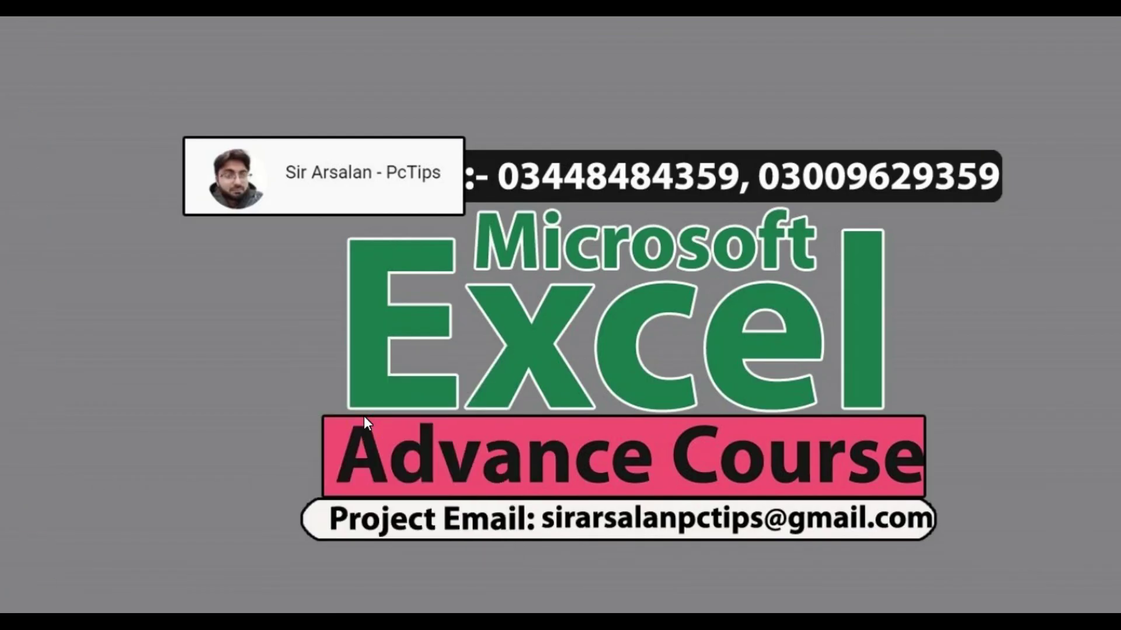